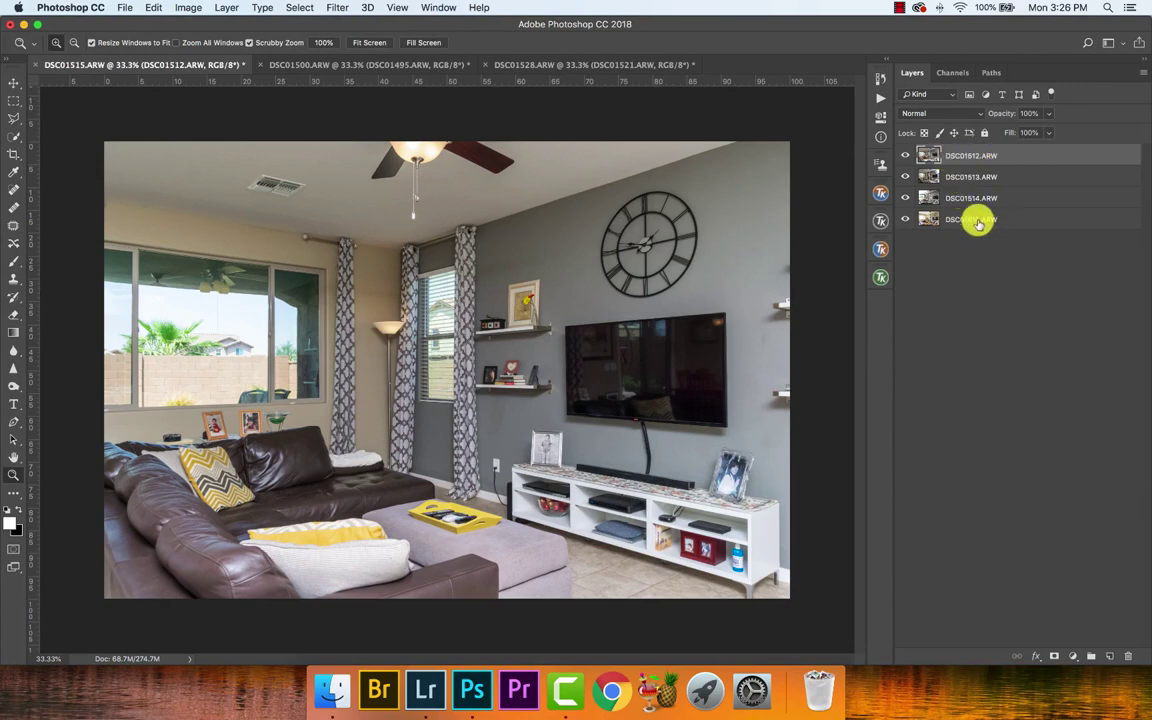
- Select all four photo layers, DSC01512.ARW to DSC01515.ARW, and reverse their stacking order
shift+click(978, 221)
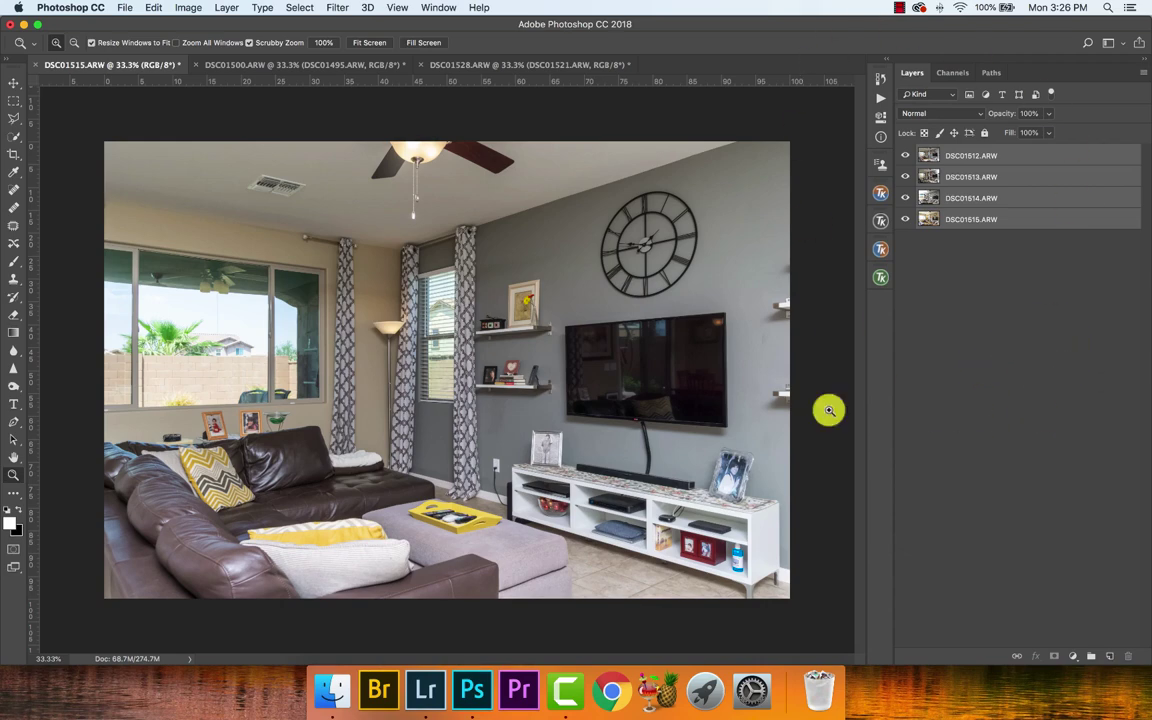
click(226, 7)
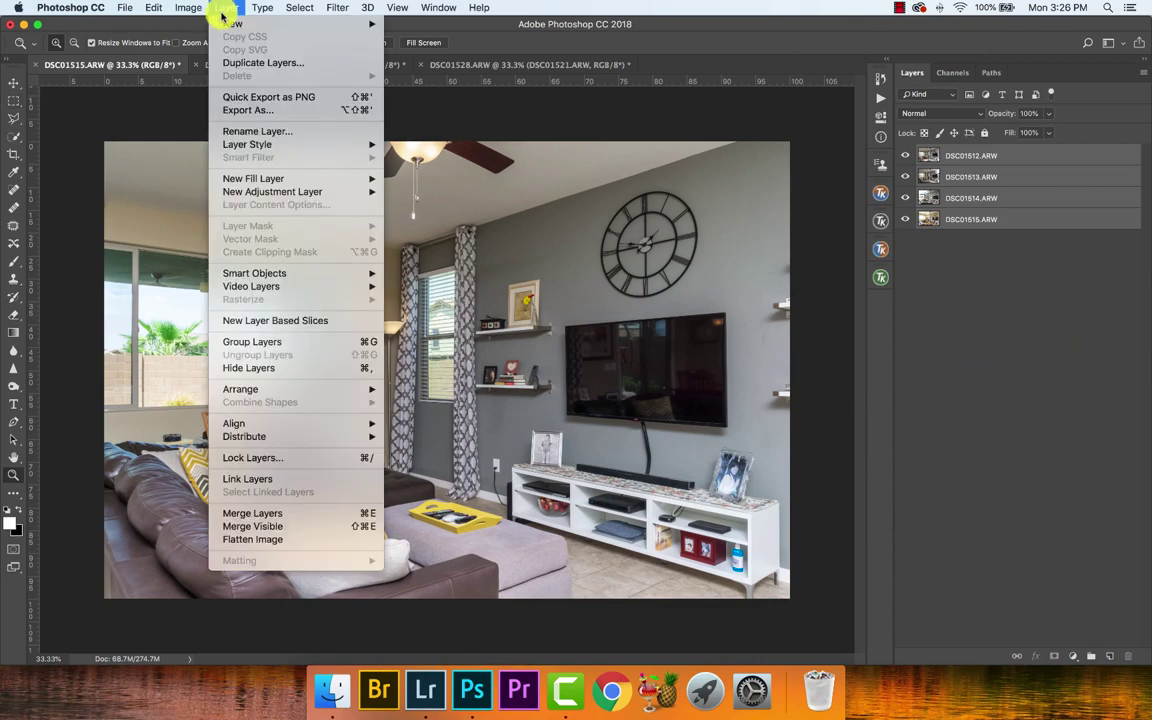
mouse_move(232, 392)
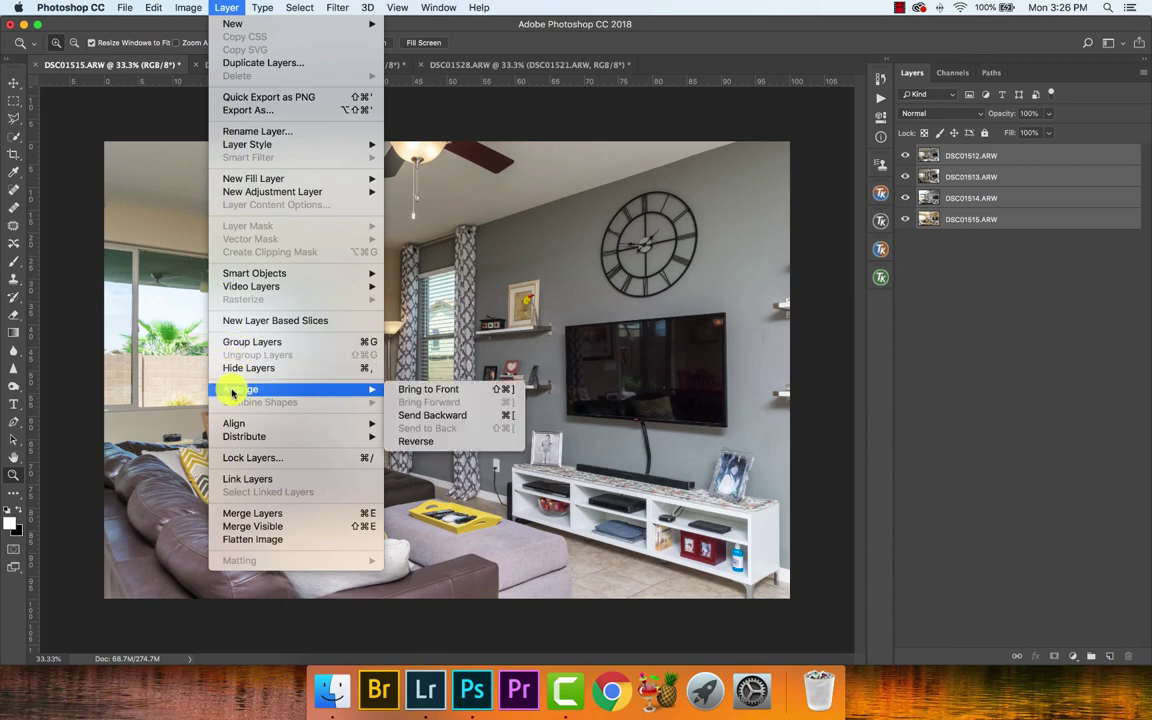
click(450, 441)
- Preview the stacked exposures one above another, then show only DSC01512.ARW and select that layer
alt+click(905, 219)
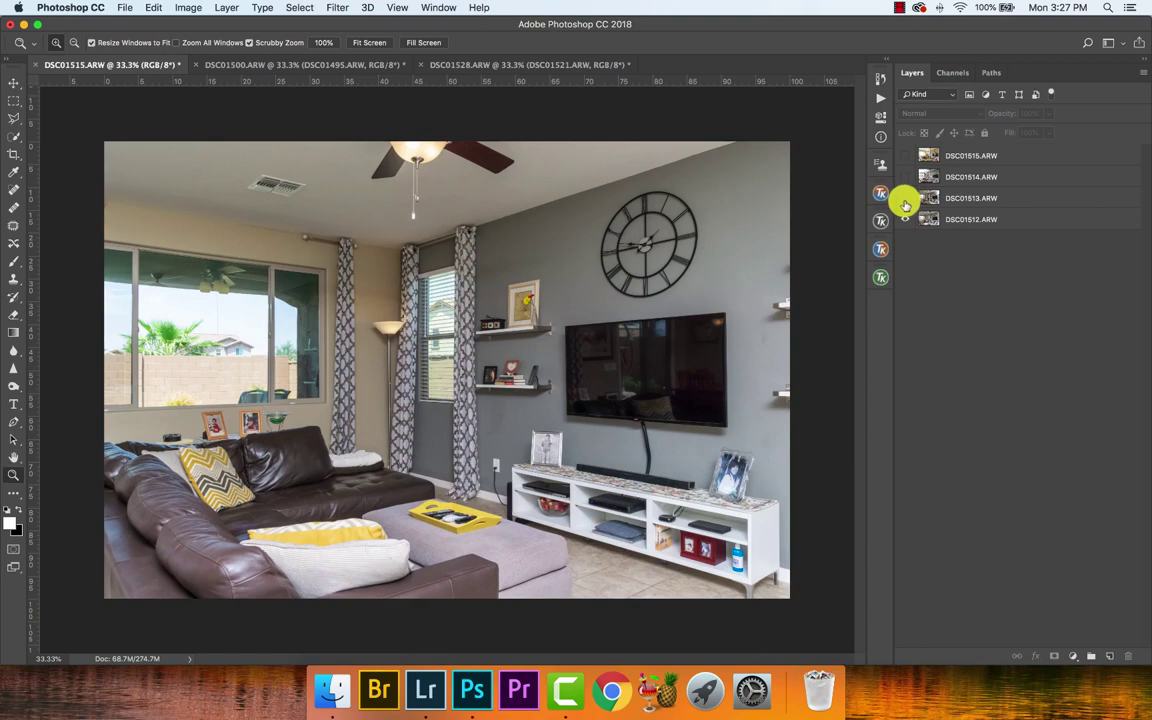
click(905, 198)
click(905, 177)
click(905, 155)
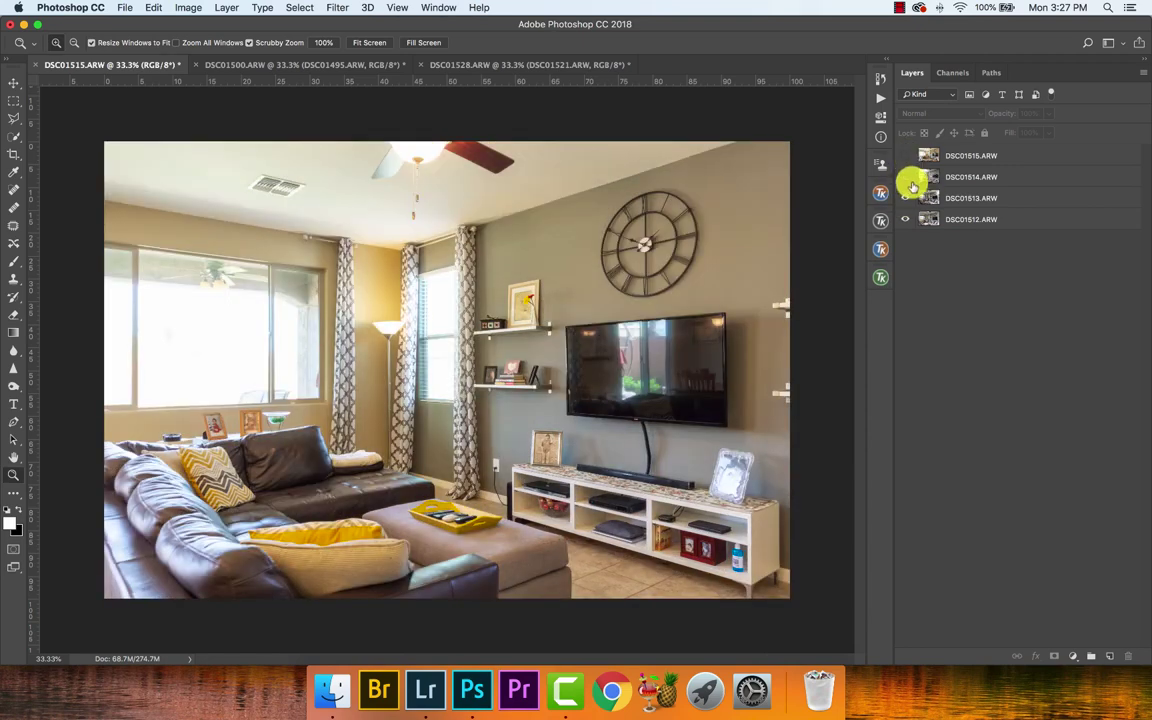
alt+click(910, 212)
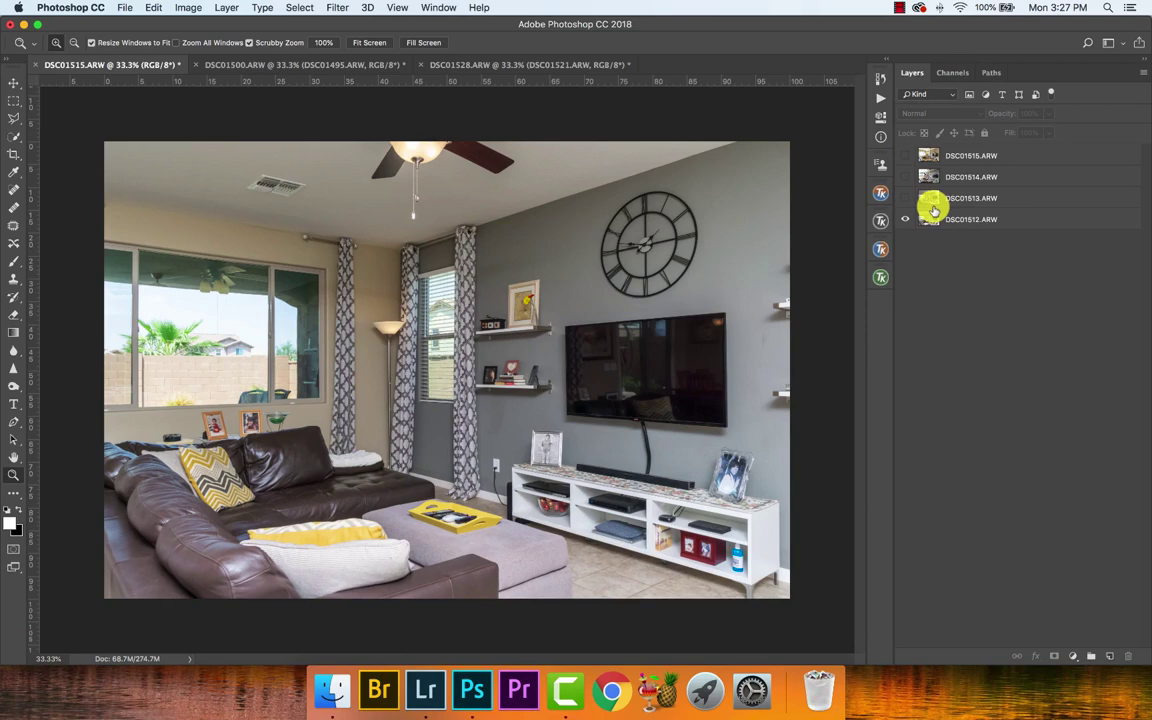
click(933, 215)
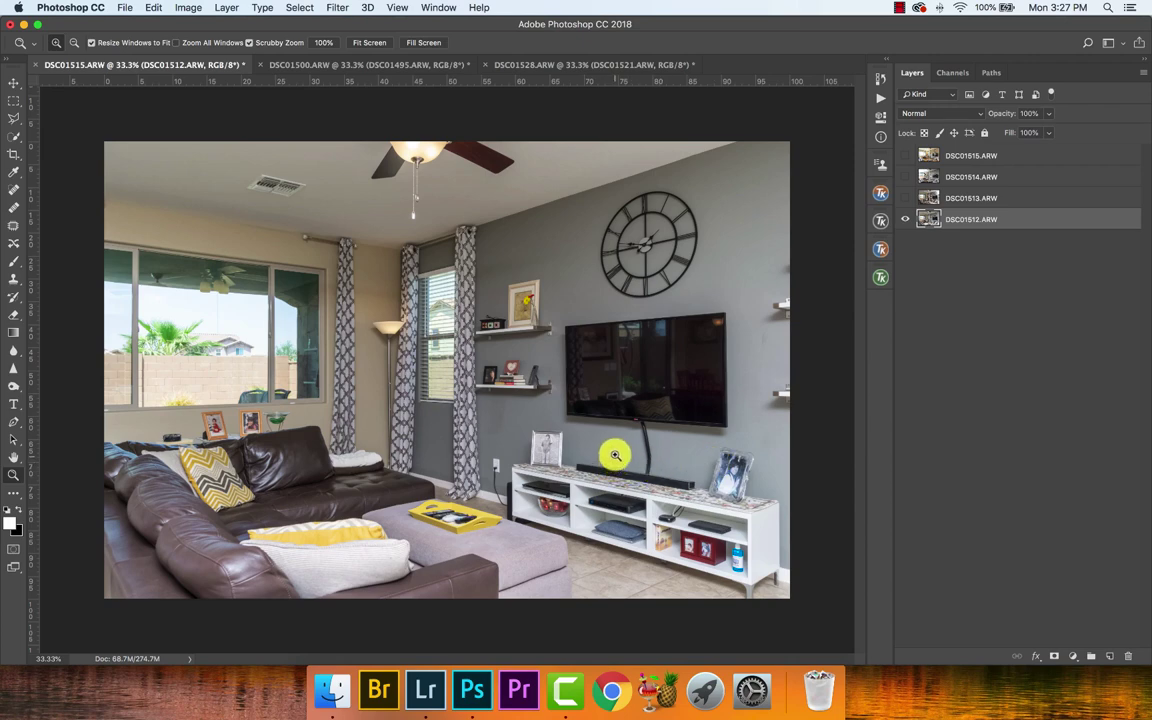
- Show DSC01513.ARW, DSC01514.ARW and DSC01515.ARW one after another, examining the TV reflection in DSC01514.ARW up close
click(905, 198)
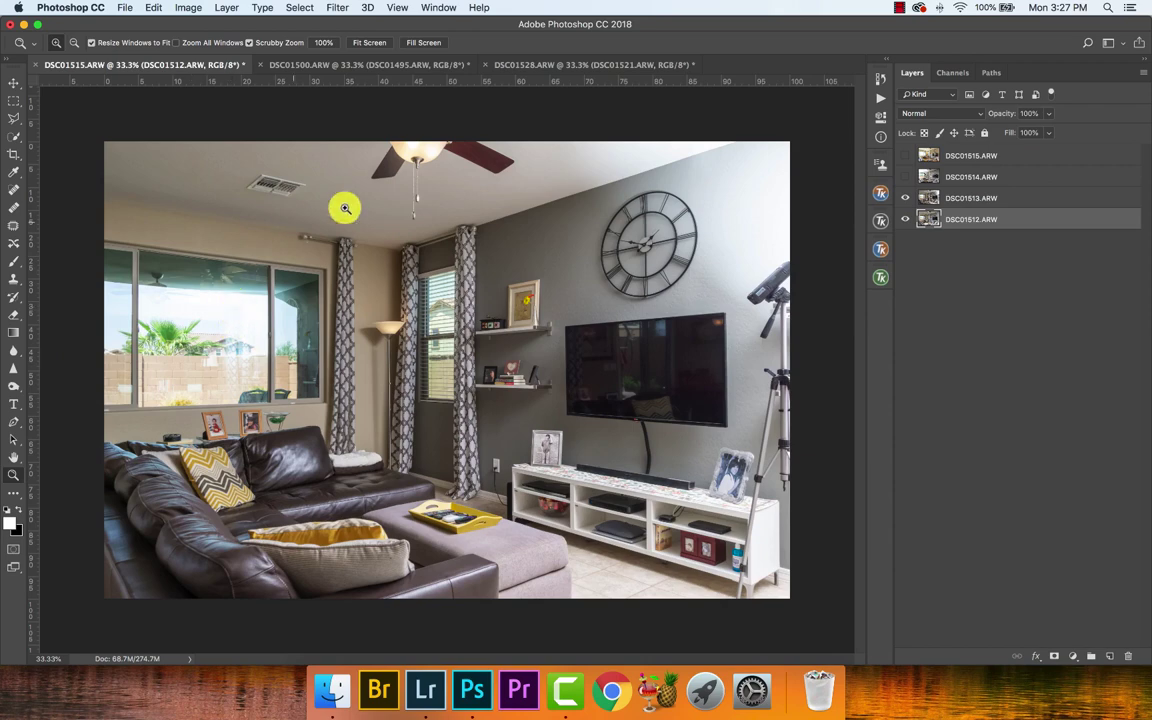
click(905, 177)
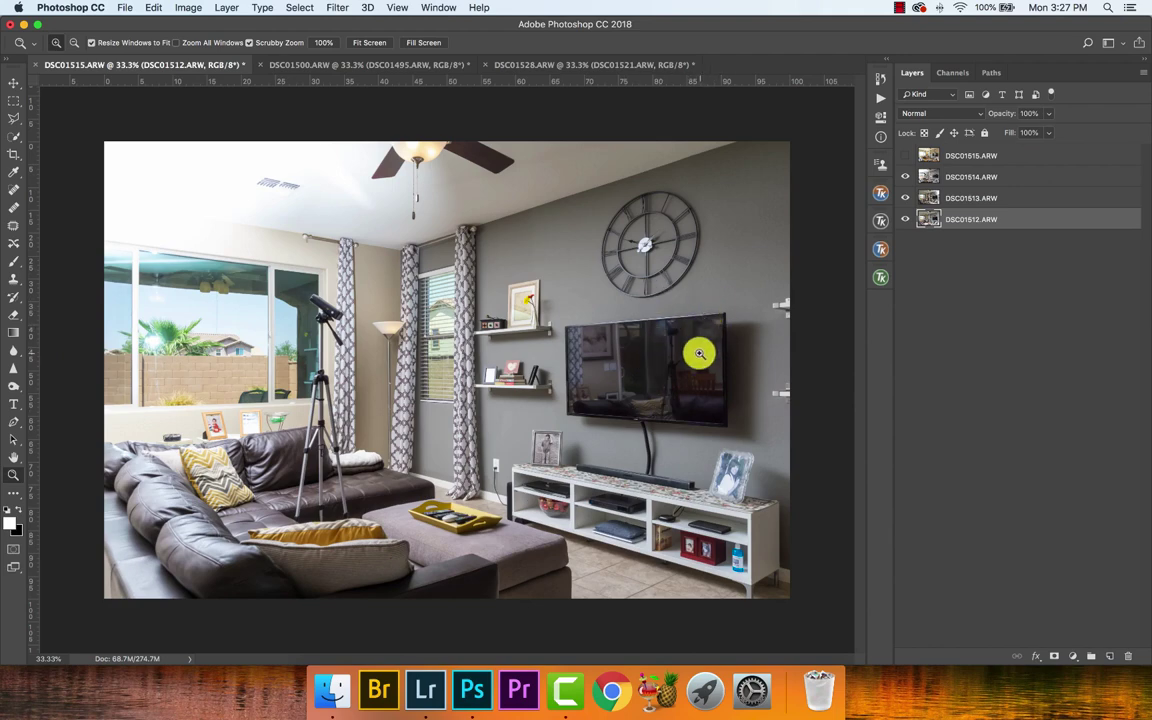
drag(704, 352, 747, 358)
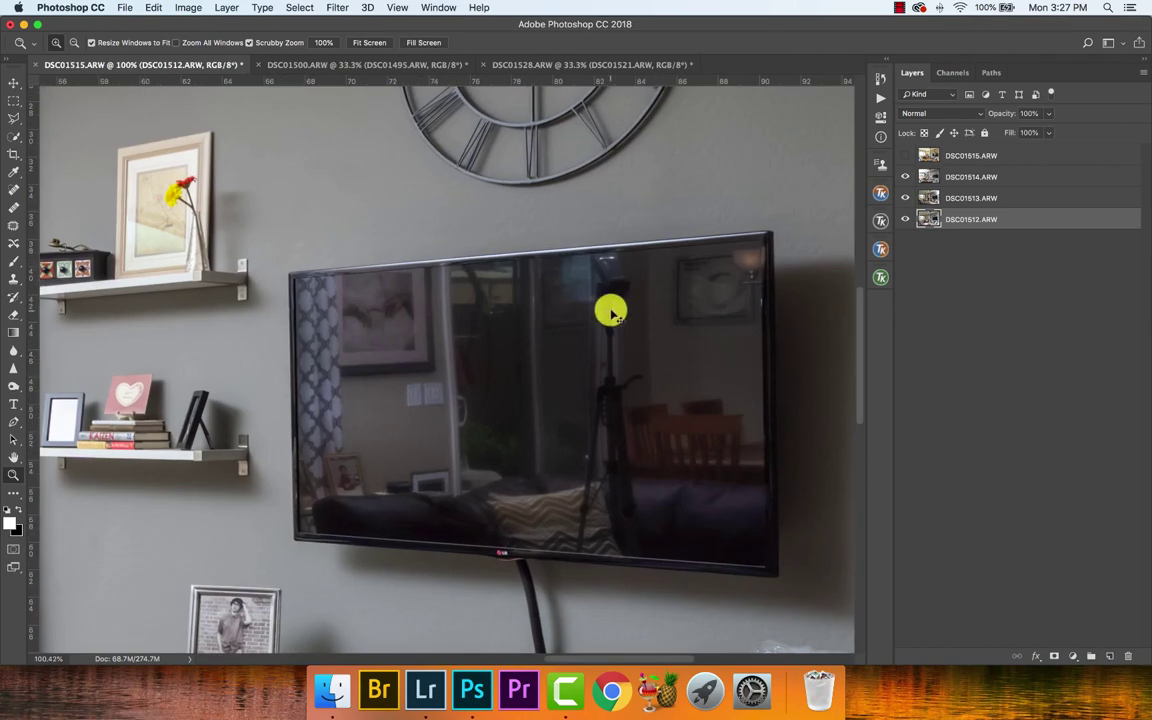
key(super+0)
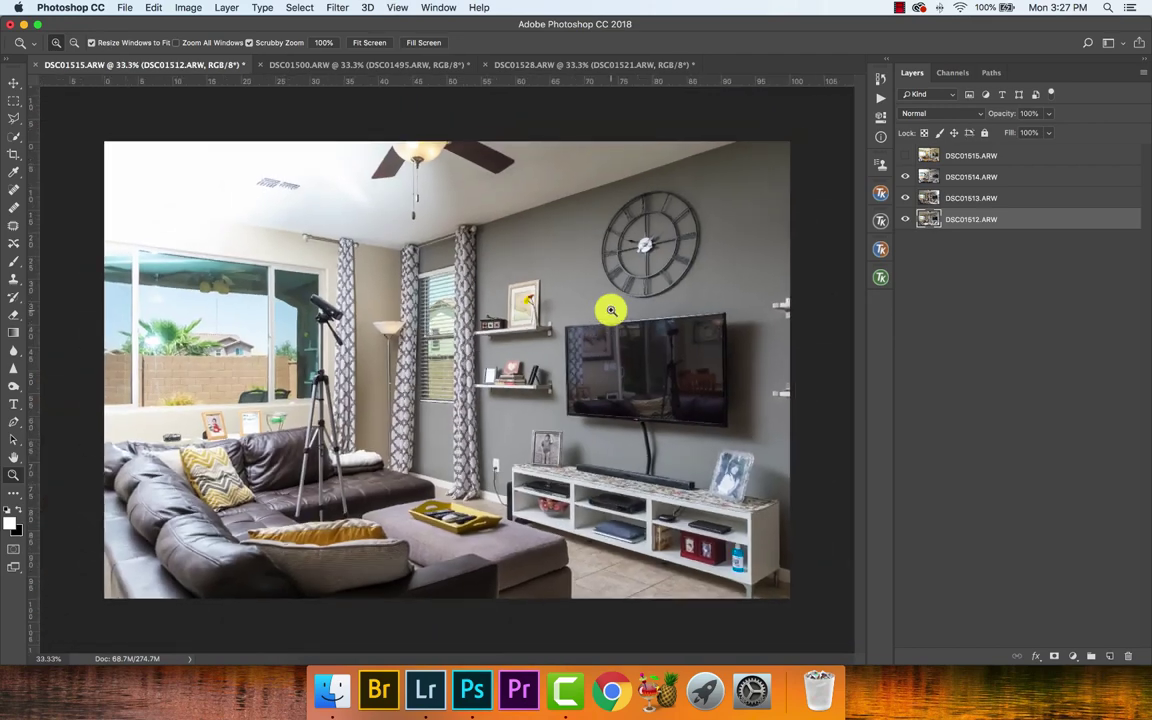
click(907, 157)
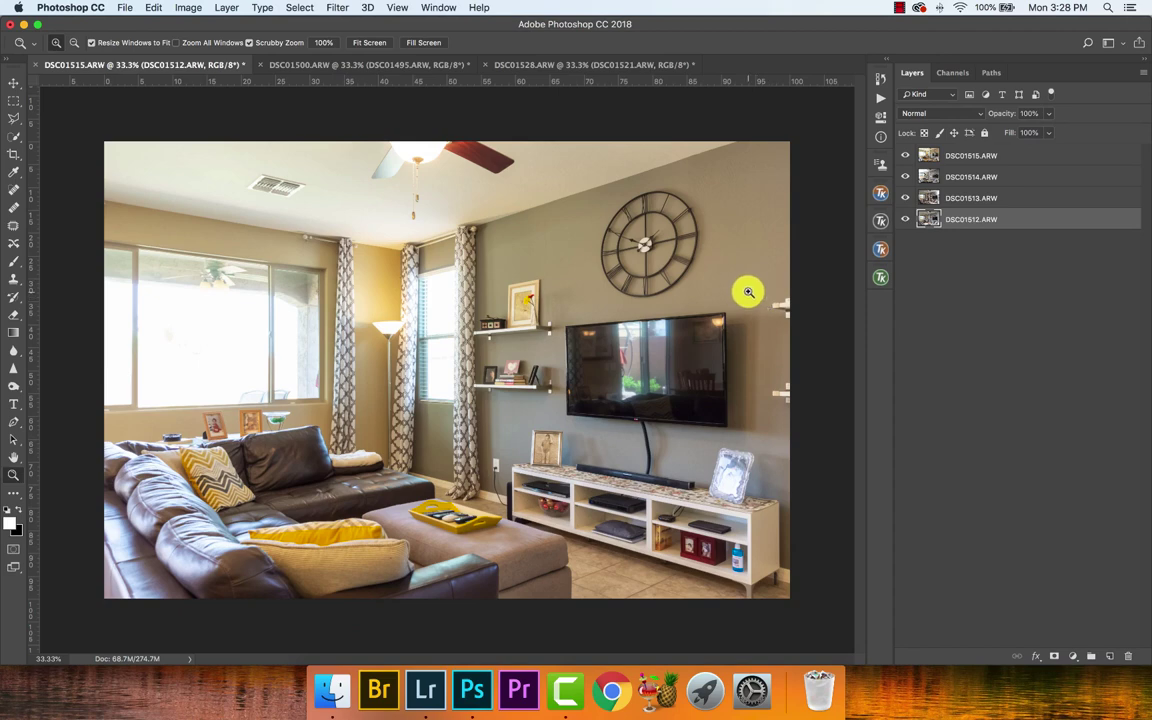
- Compare the exposures by hiding and reshowing the three layers above DSC01512.ARW
click(906, 157)
click(906, 177)
click(906, 198)
click(906, 198)
click(906, 177)
click(906, 156)
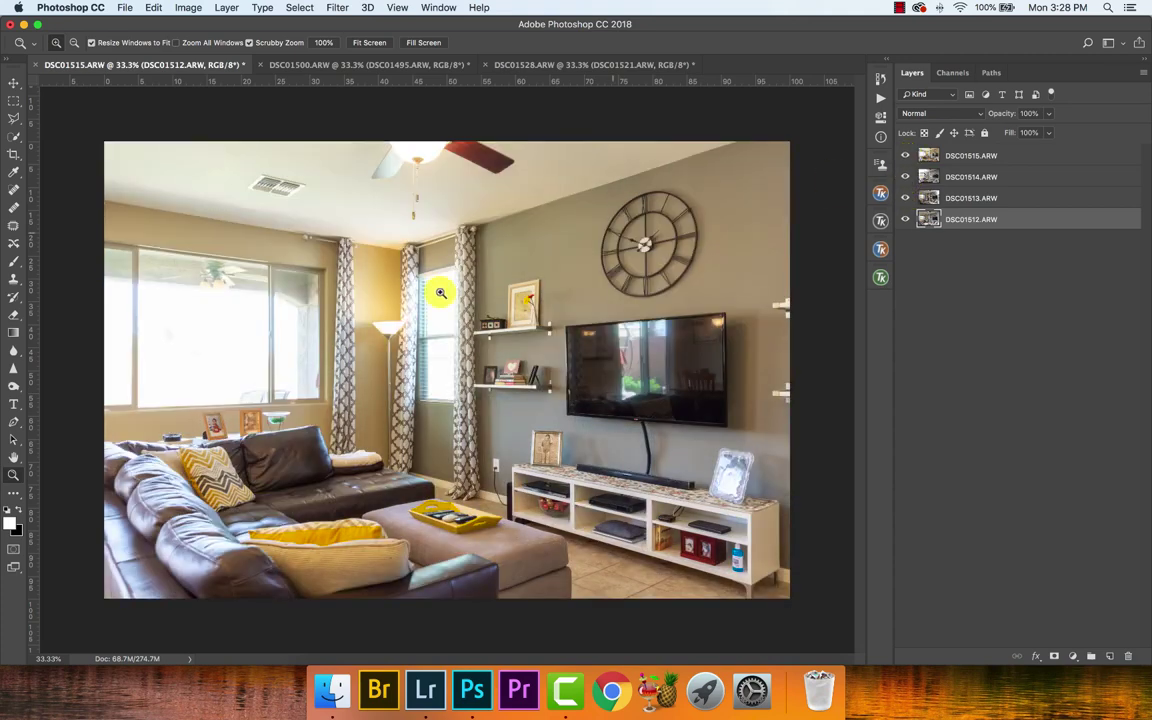
- Hide DSC01515.ARW, DSC01514.ARW and DSC01513.ARW, rechecking the last two against DSC01512.ARW
click(906, 156)
click(906, 177)
click(906, 198)
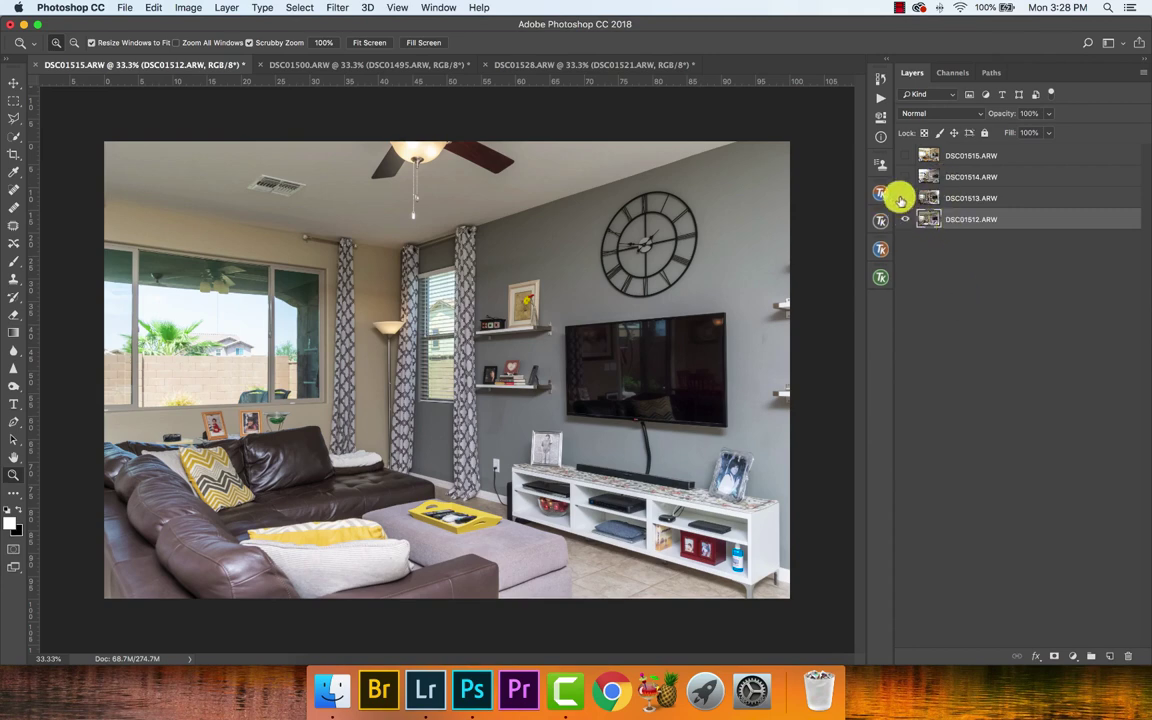
drag(905, 198, 905, 176)
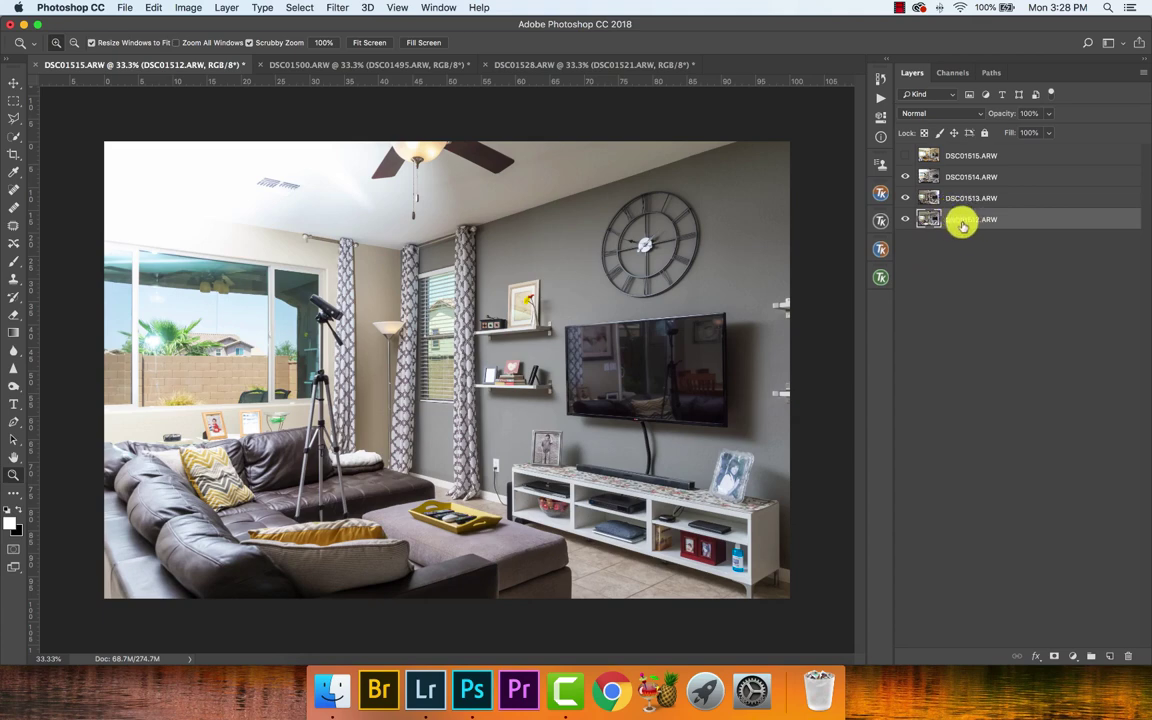
drag(906, 176, 913, 200)
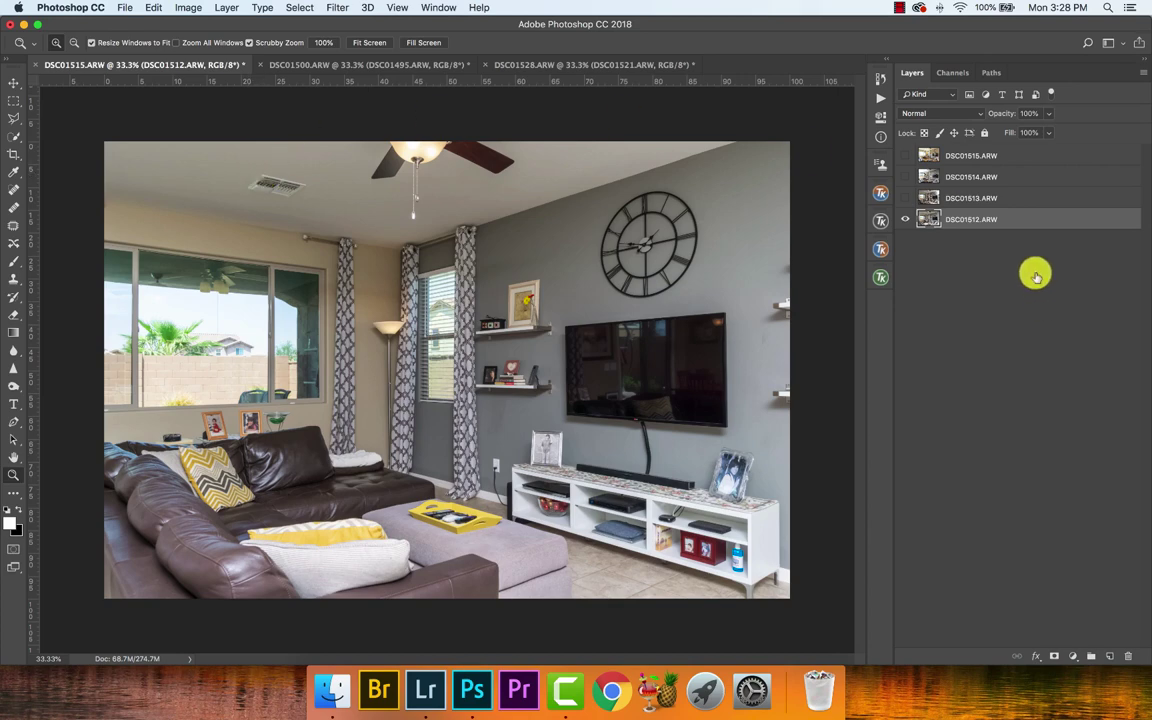
- Move DSC01512.ARW directly below DSC01515.ARW, hide it, and show DSC01514.ARW and DSC01513.ARW
drag(967, 213, 972, 172)
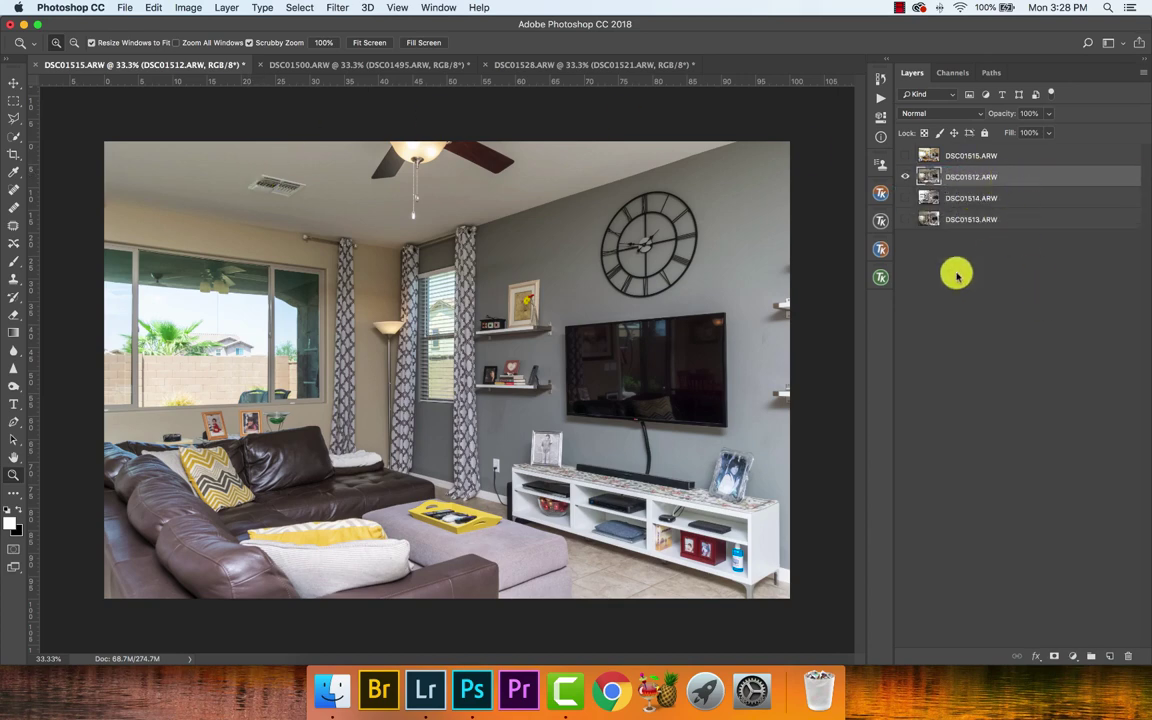
click(905, 186)
click(905, 219)
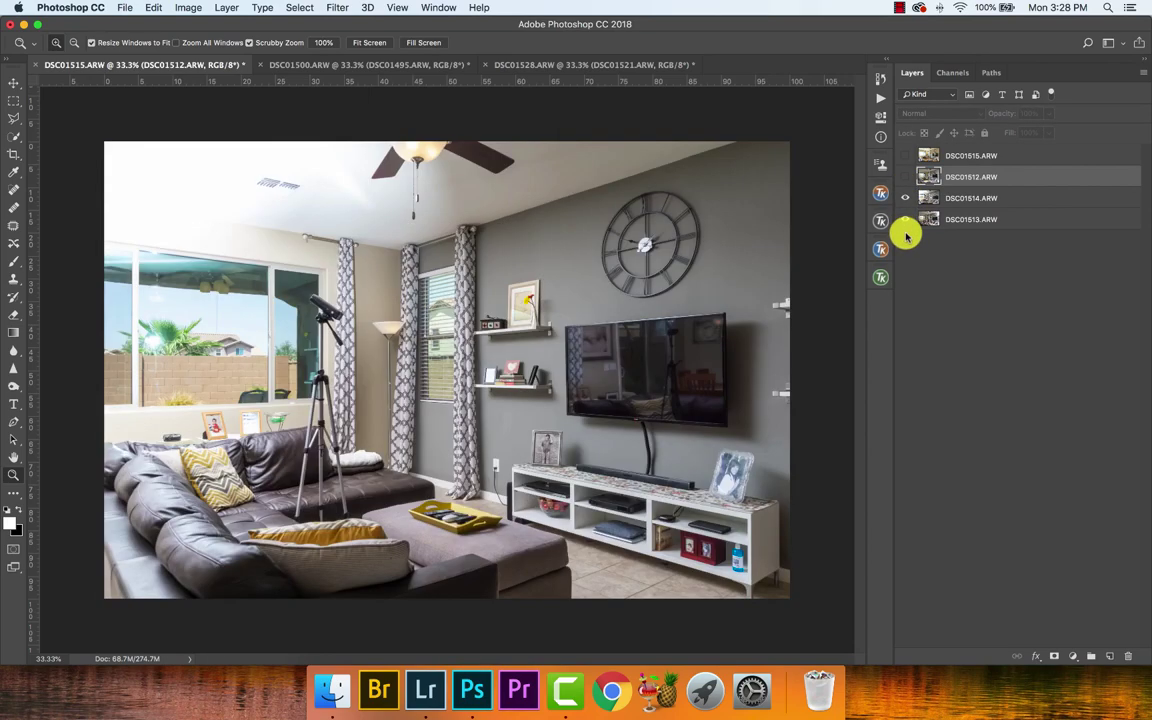
- Compare DSC01514.ARW and DSC01512.ARW with the layers beneath by toggling their visibility, then select DSC01514.ARW
click(905, 198)
click(905, 198)
click(905, 198)
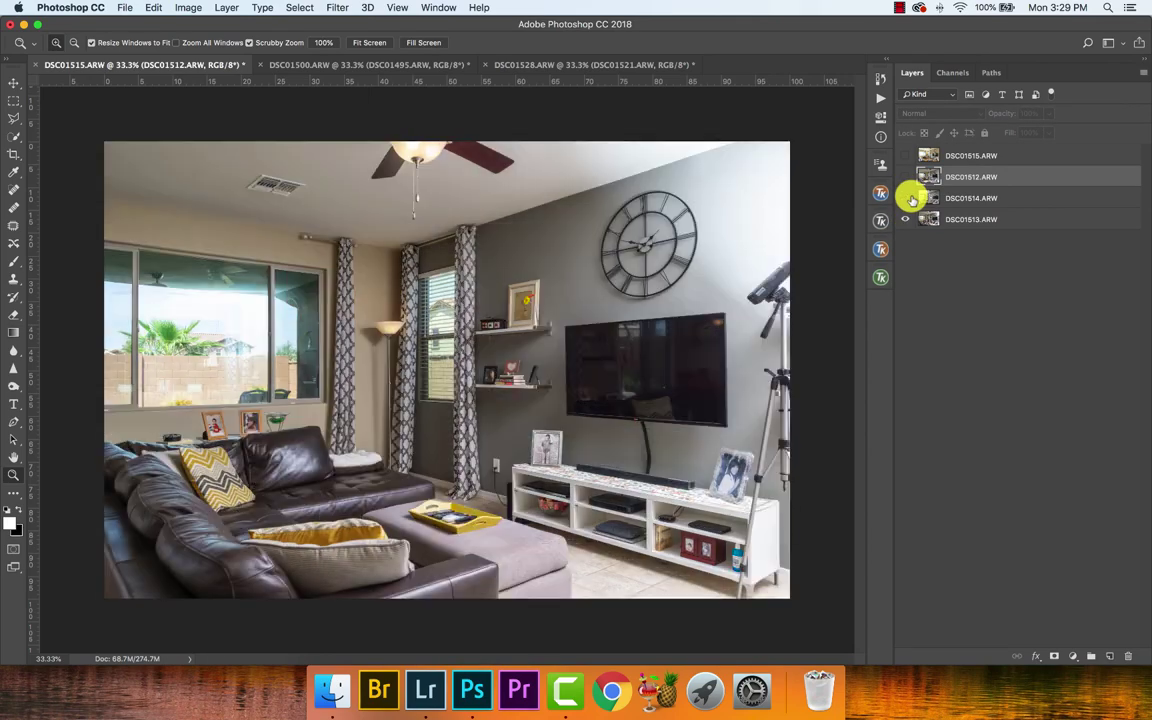
click(905, 198)
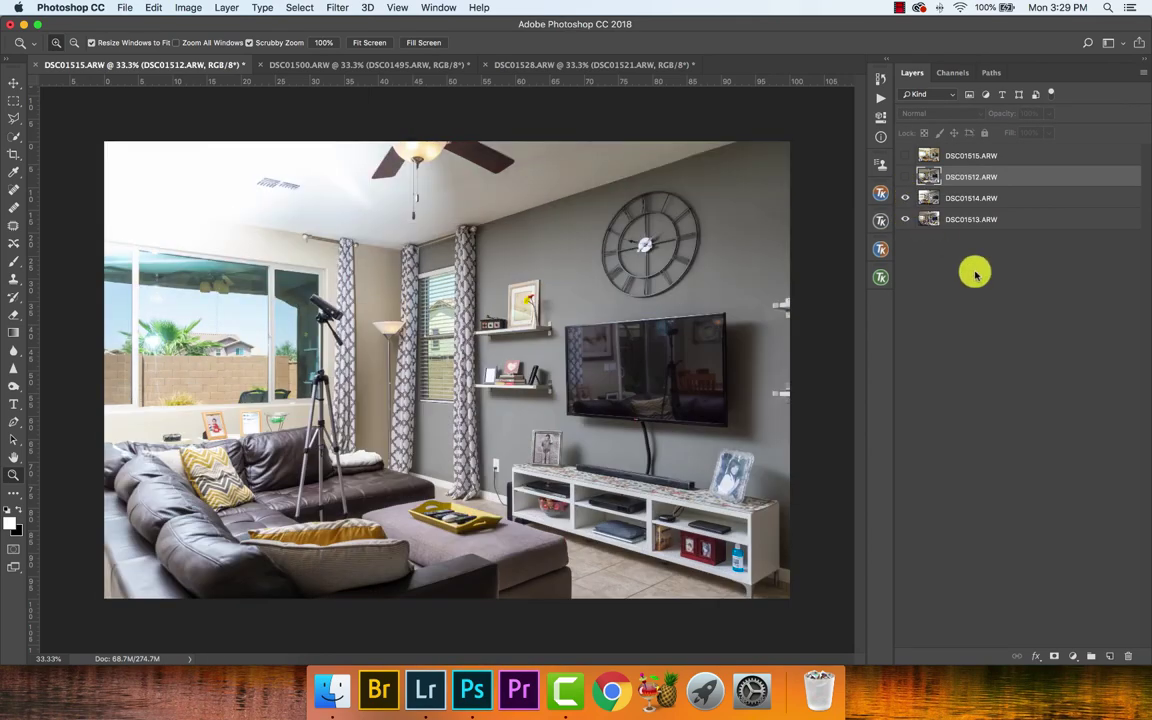
click(905, 177)
click(905, 177)
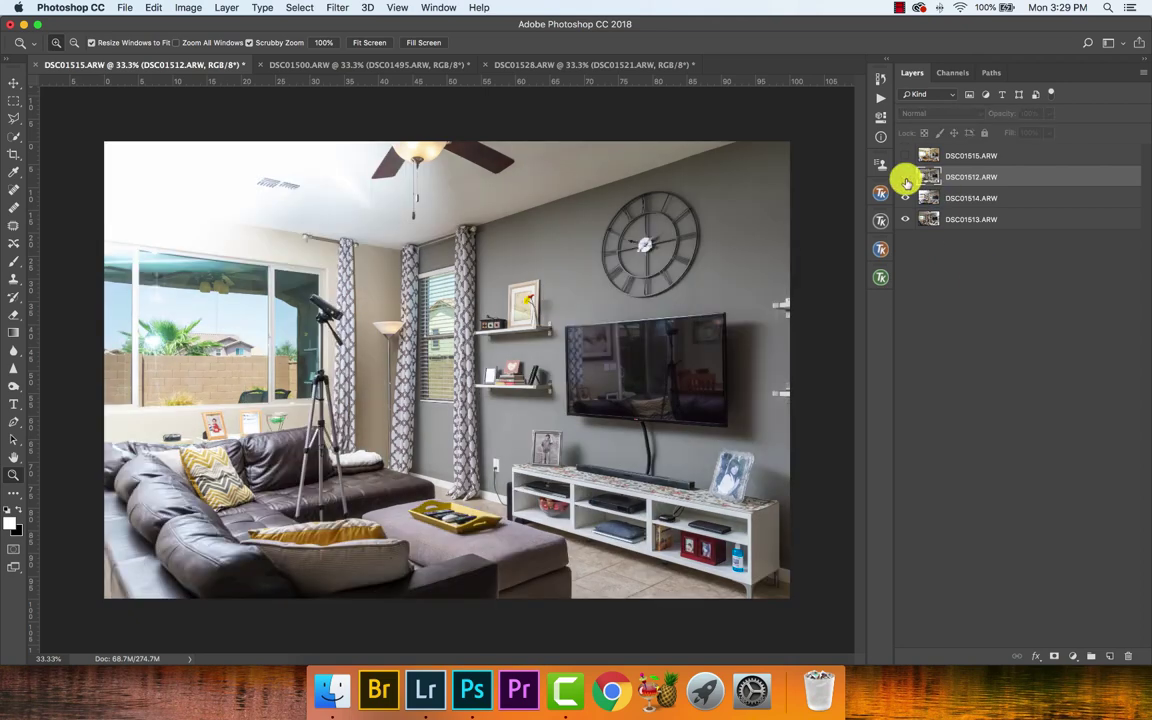
click(925, 198)
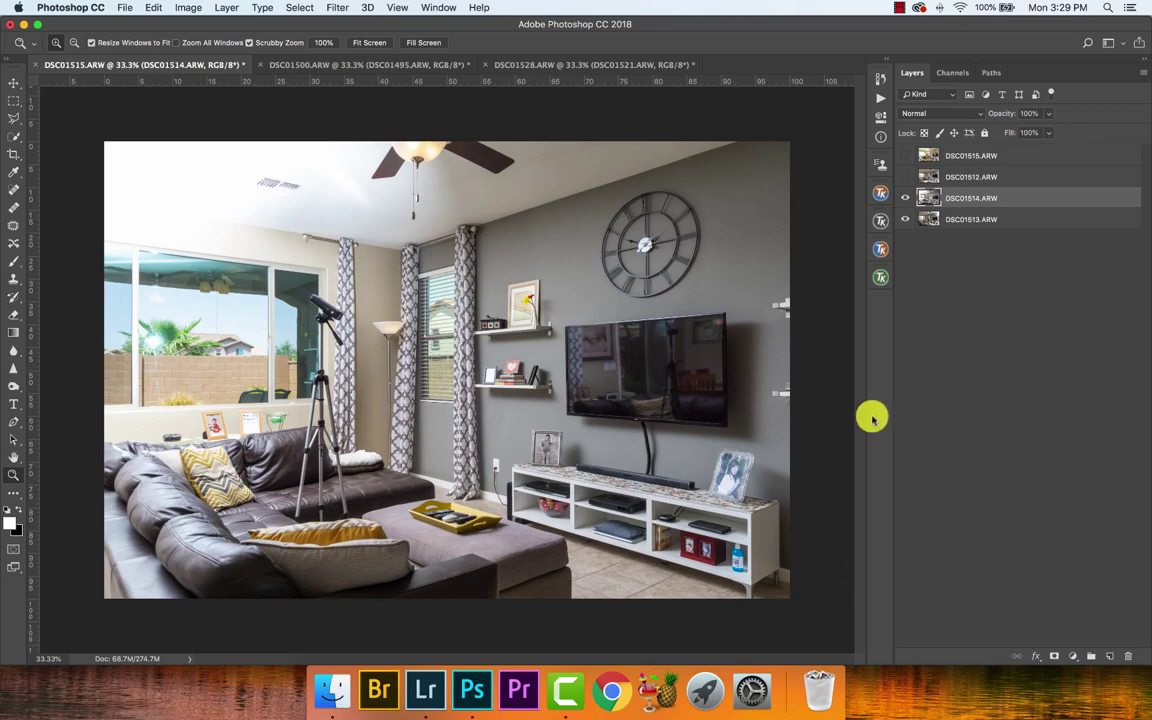
- Try a white and then a black layer mask on DSC01514.ARW, undoing each one
click(1054, 659)
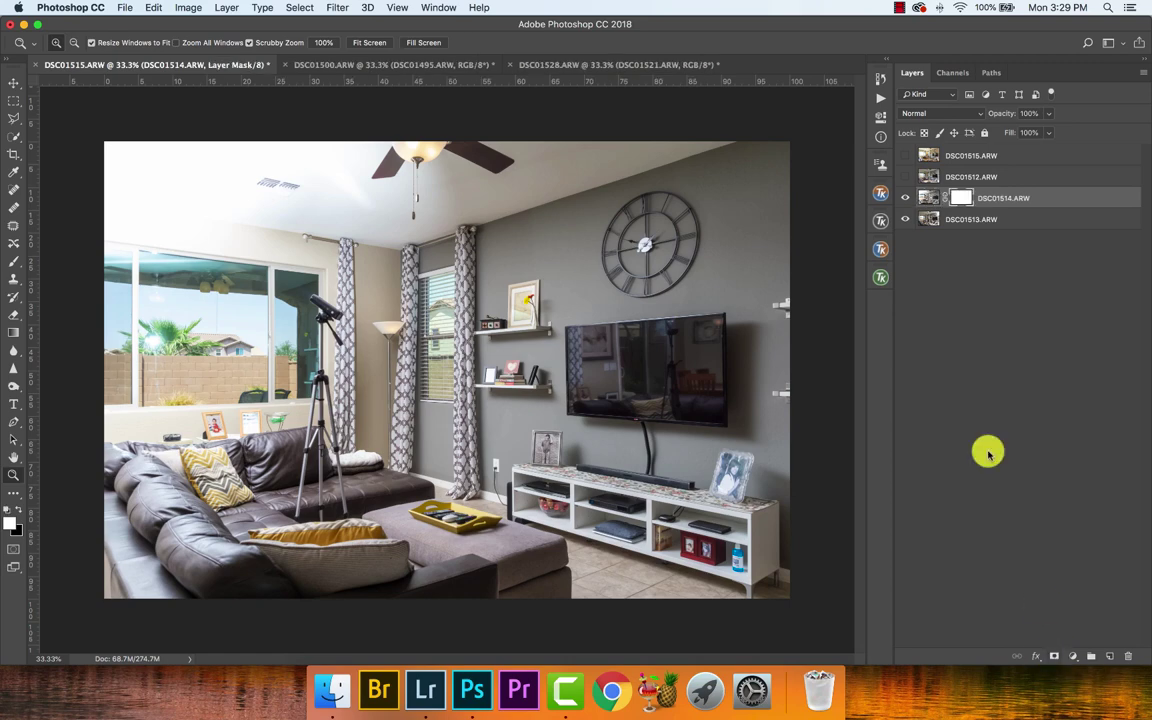
key(super+z)
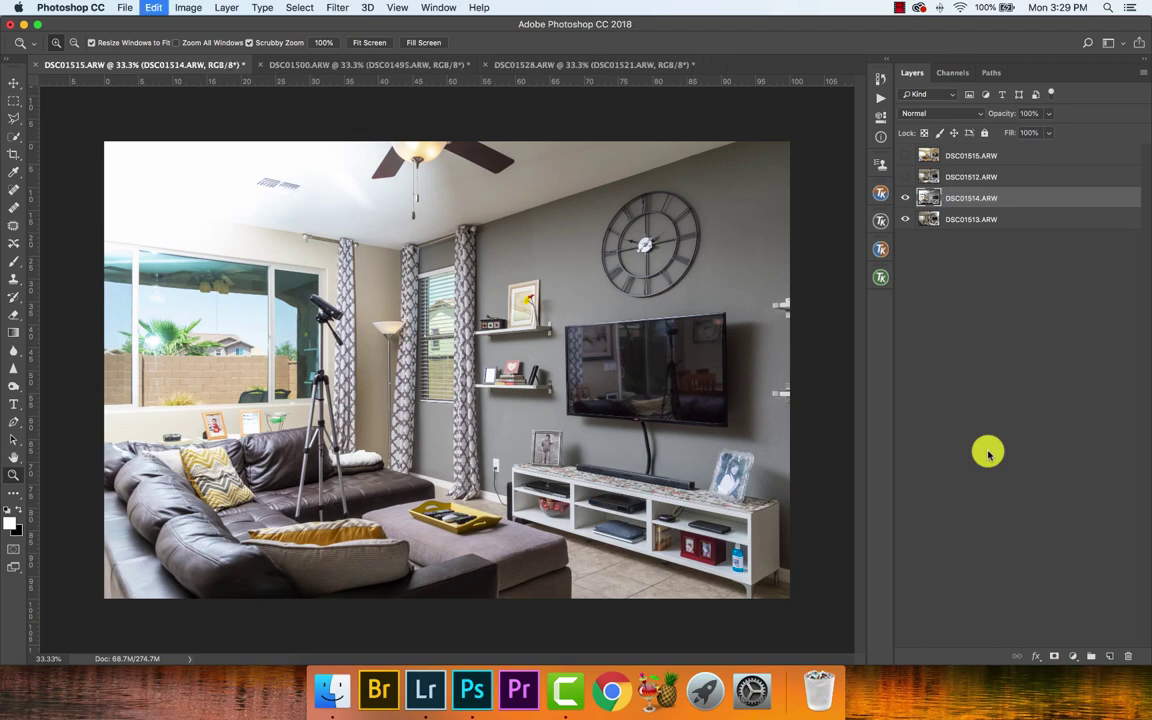
alt+click(1055, 659)
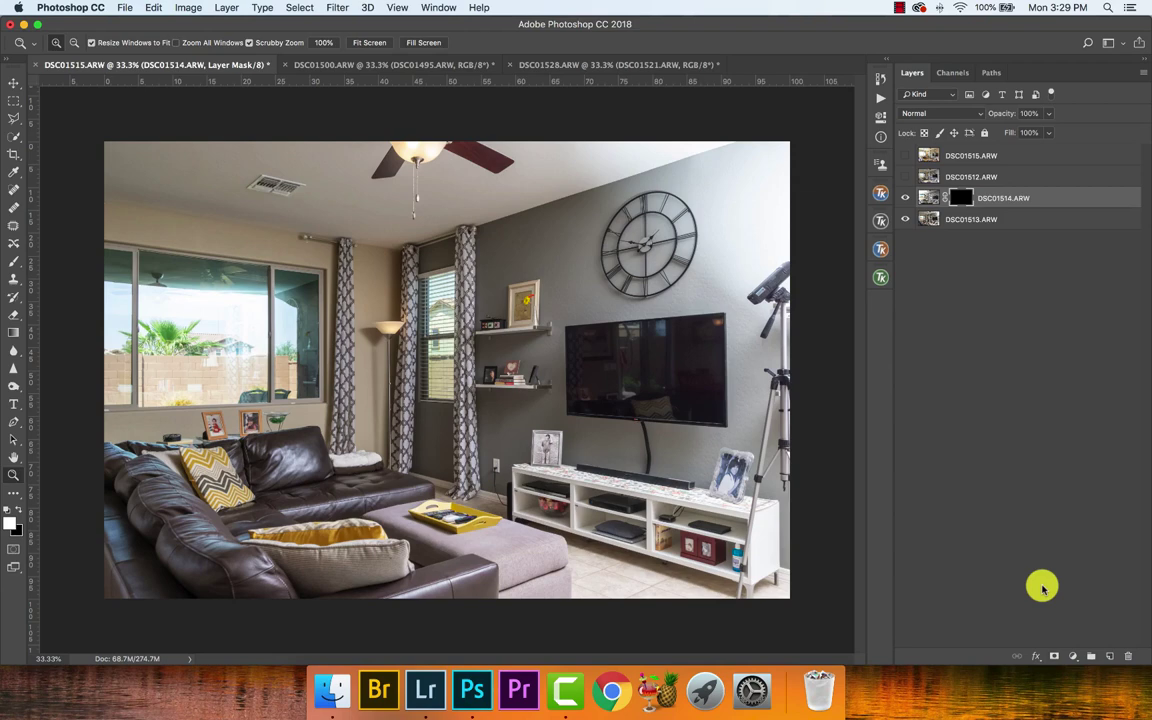
key(super+z)
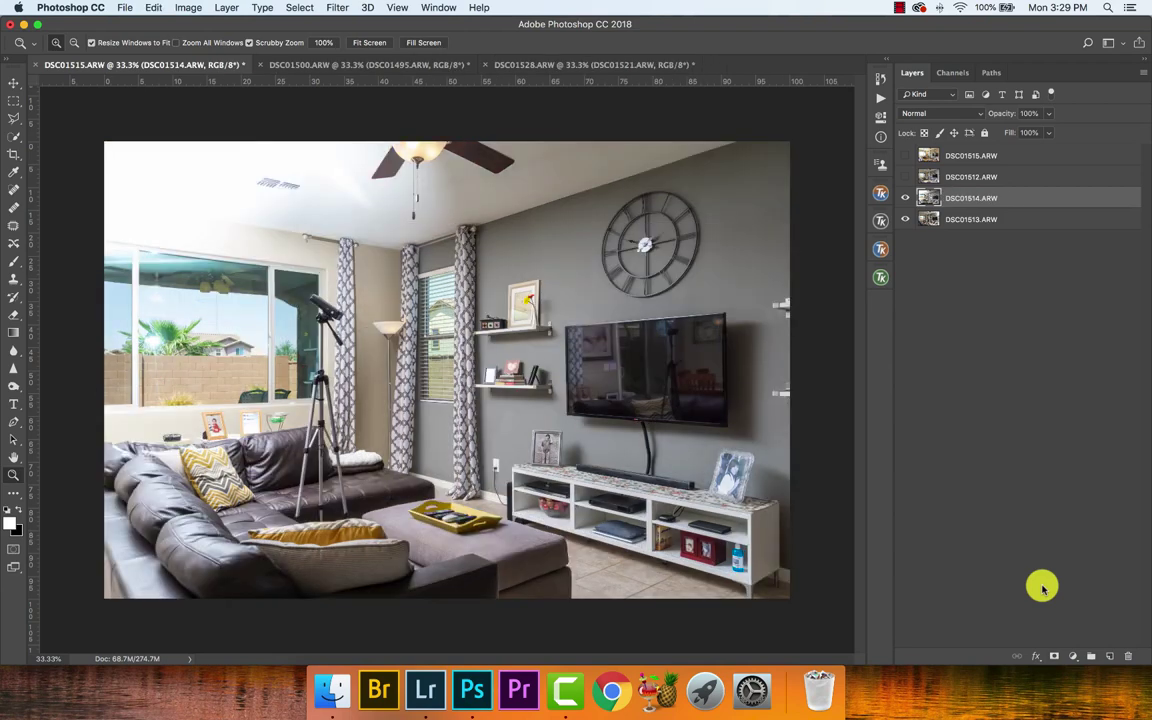
- Add a white layer mask to DSC01514.ARW and set the Gradient tool to the Black, White preset
click(1053, 657)
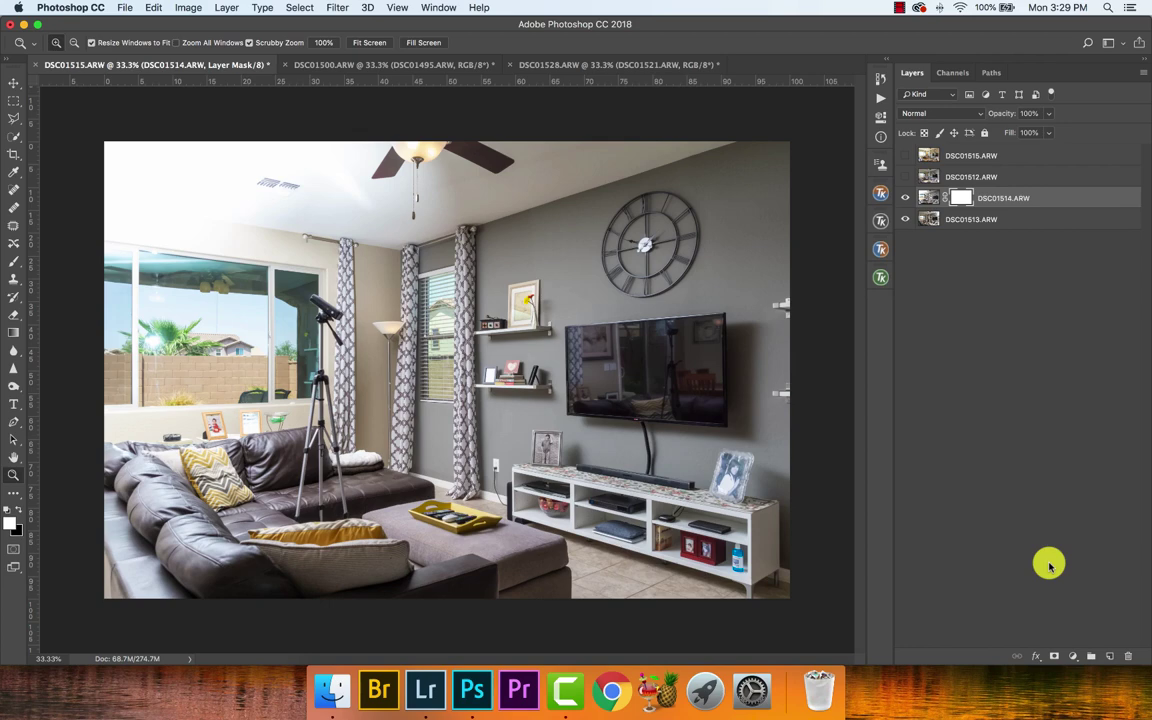
key(g)
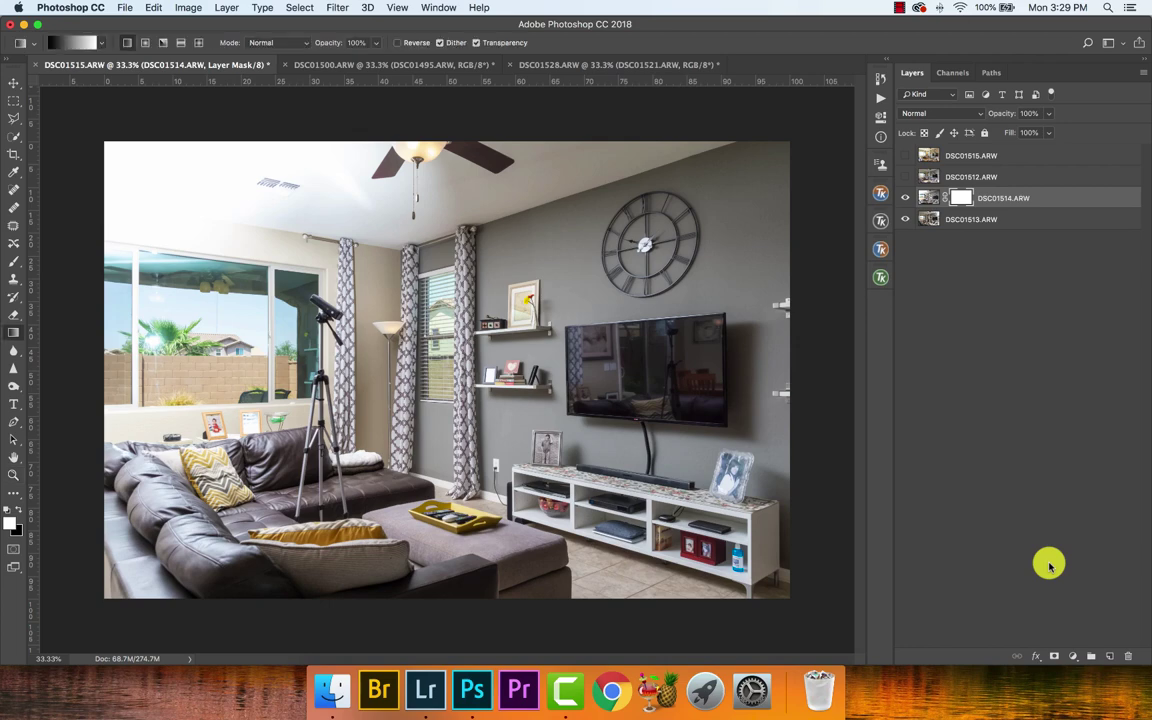
click(87, 45)
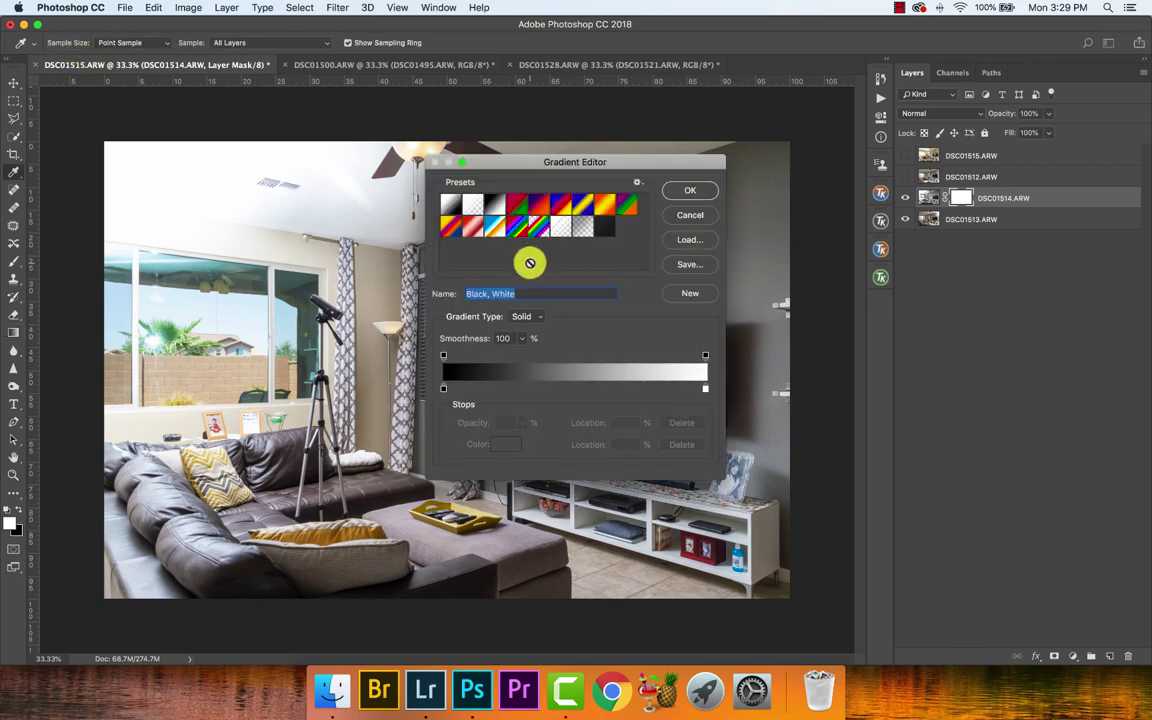
click(449, 205)
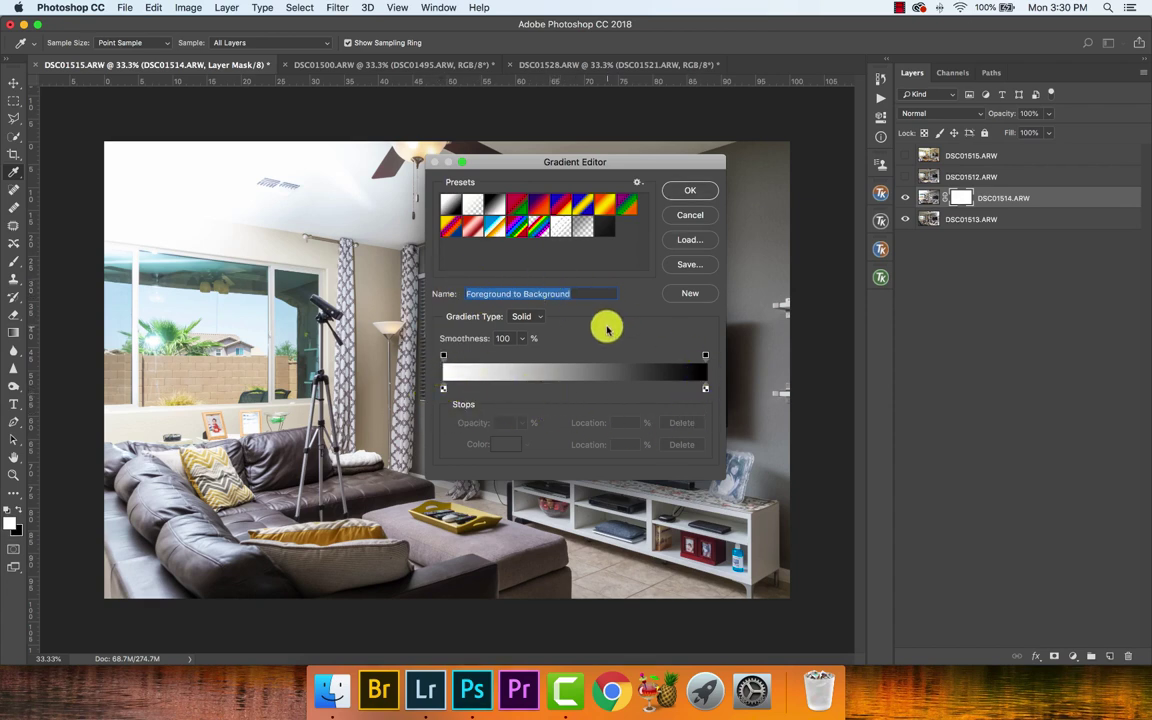
click(494, 204)
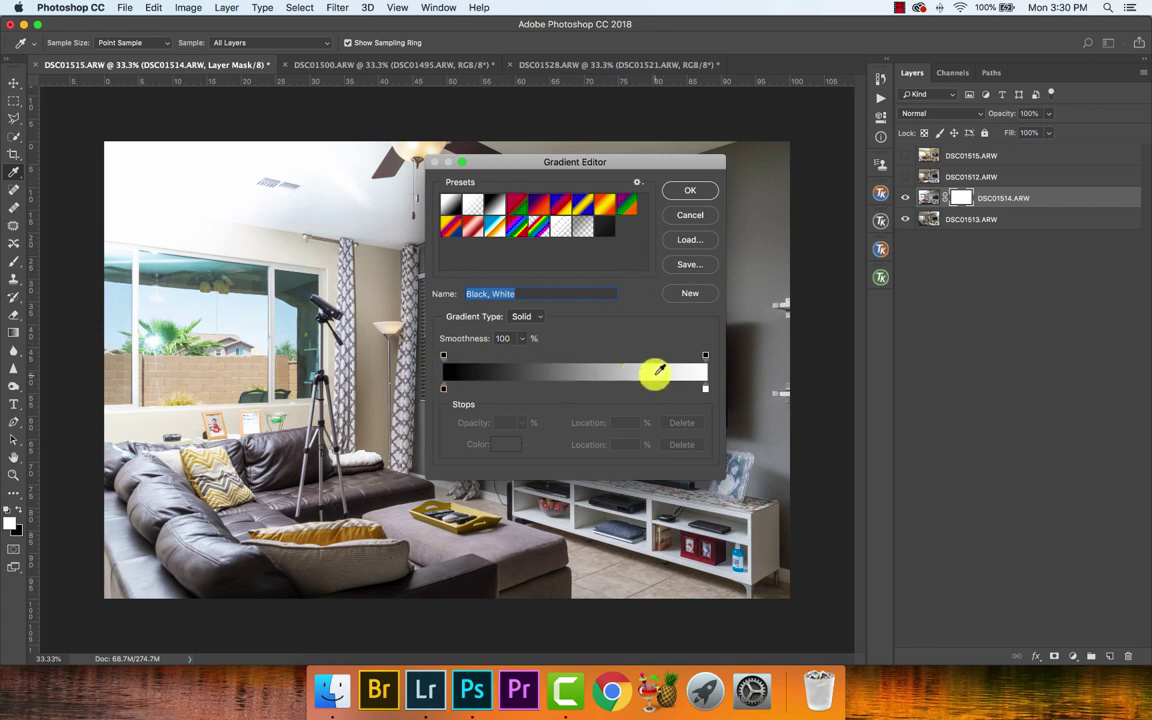
click(690, 190)
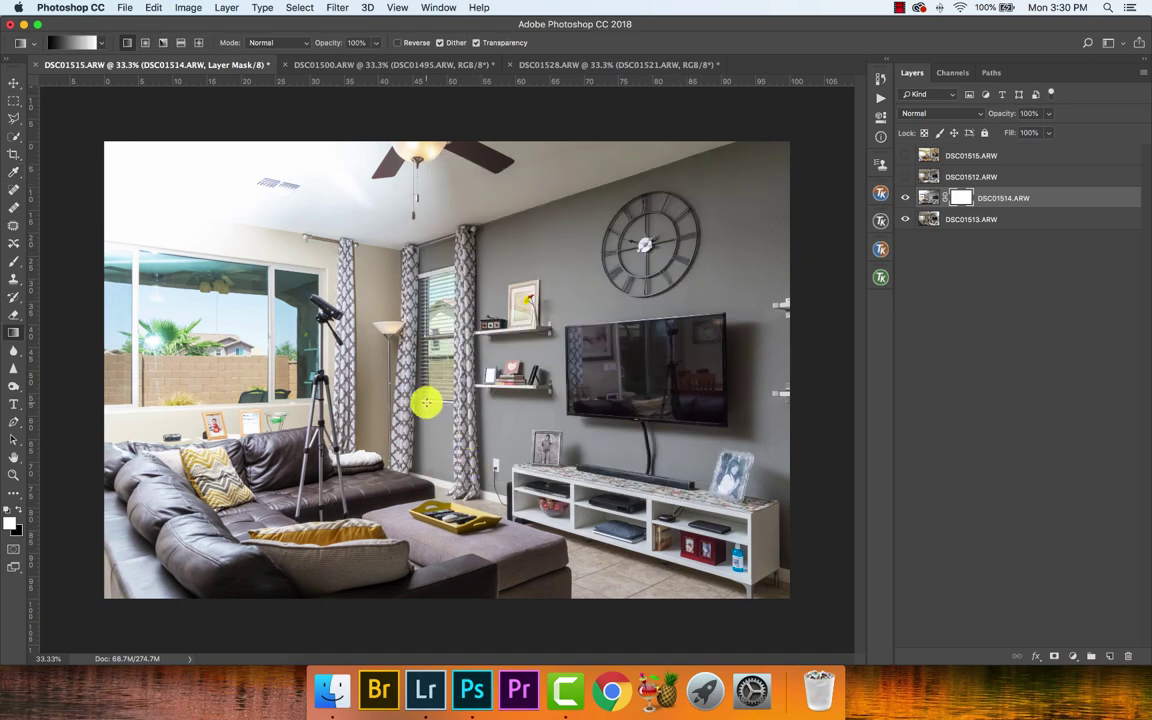
- Draw a horizontal black-to-white gradient on the DSC01514.ARW mask, running across the photo to its right edge
click(314, 378)
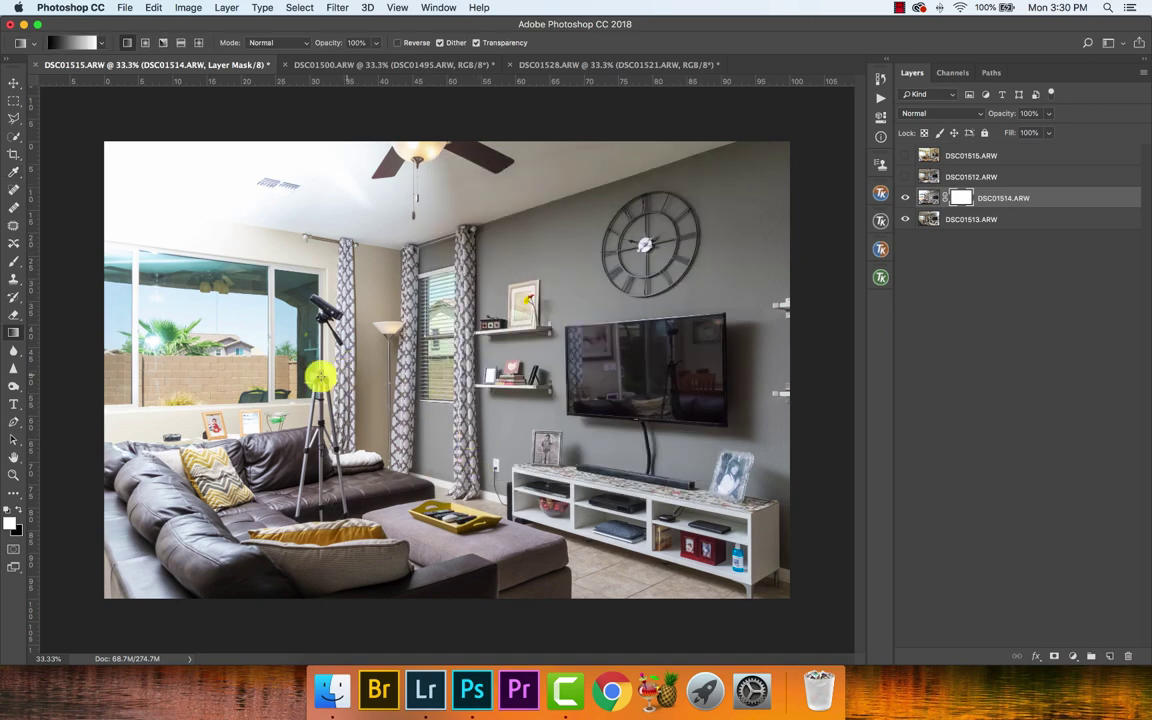
drag(101, 378, 788, 374)
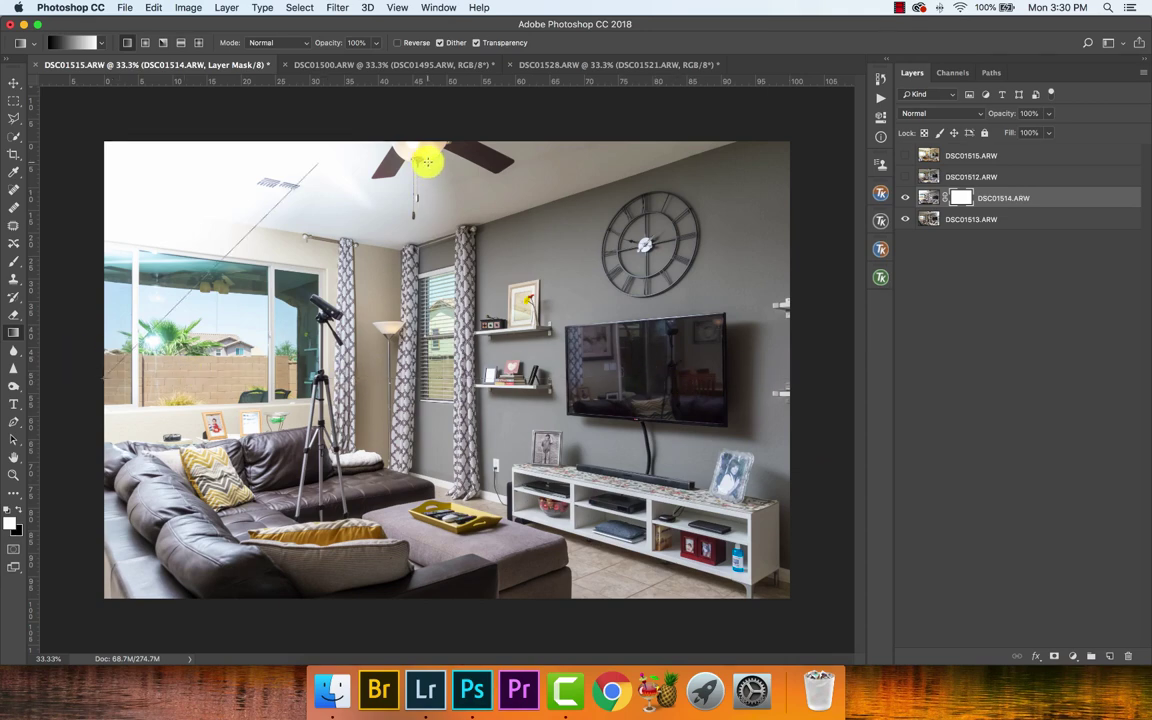
drag(454, 381, 788, 390)
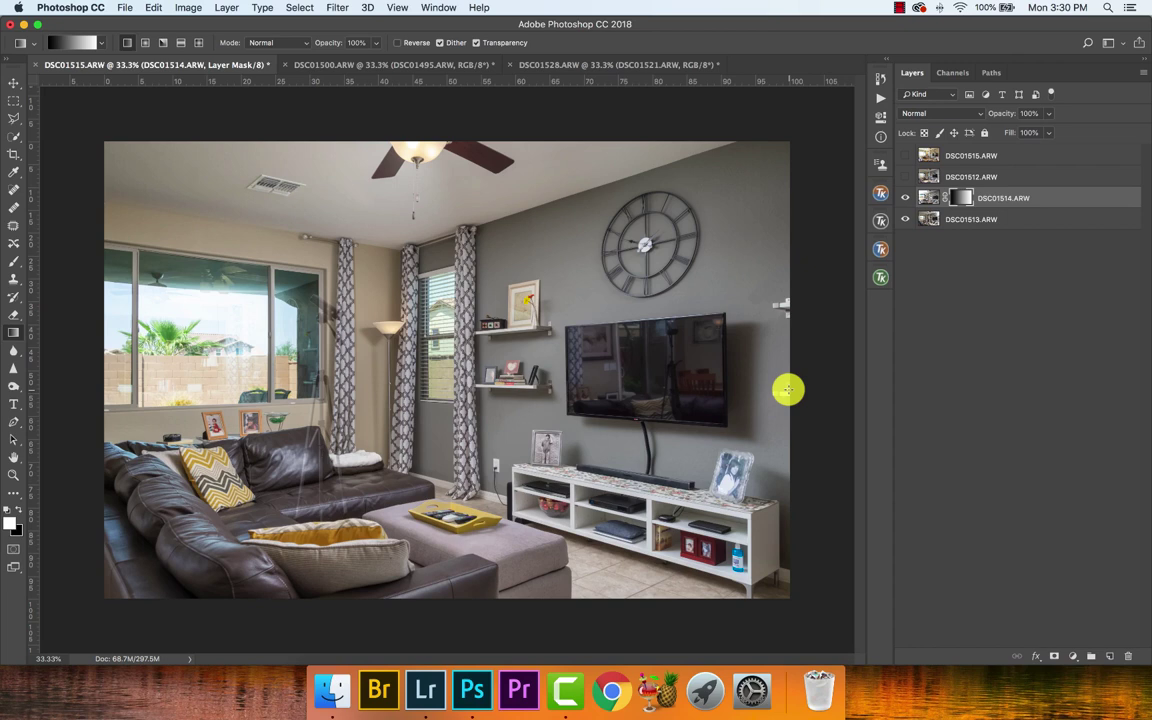
- Switch to the Brush tool, enlarge the soft brush to 2176 px and set its flow to 25%
key(b)
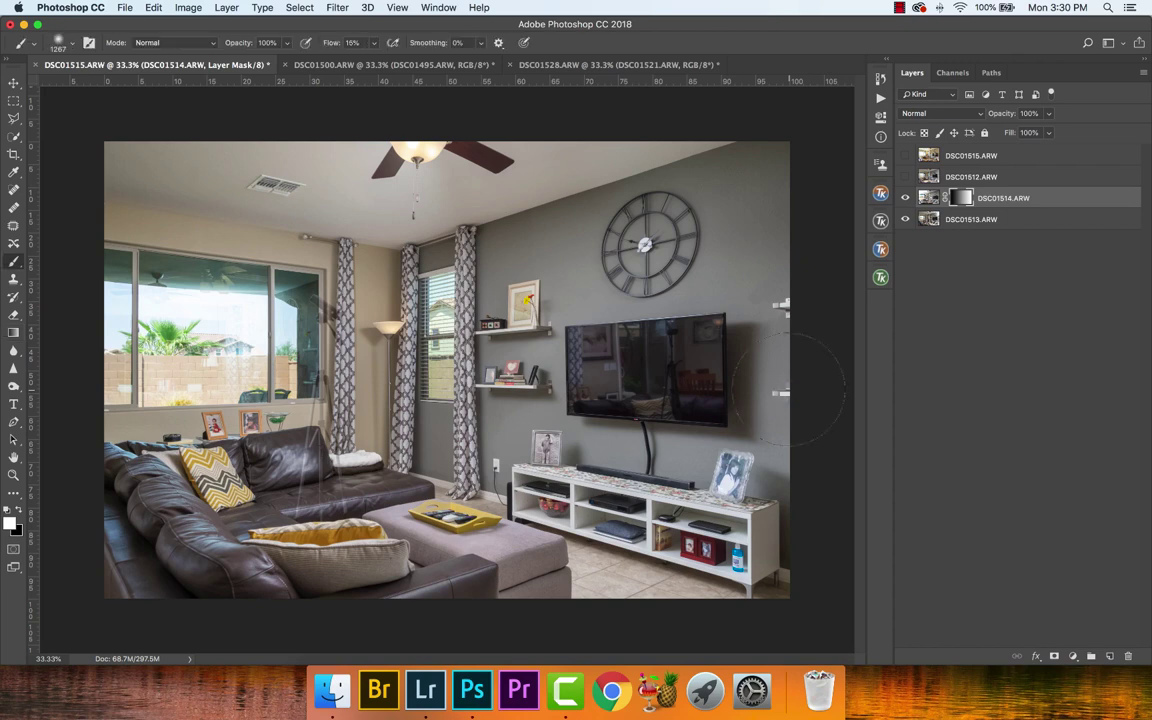
click(72, 49)
click(72, 49)
click(535, 353)
mouse_move(330, 349)
mouse_down()
mouse_move(558, 339)
mouse_move(315, 348)
mouse_move(440, 346)
mouse_move(400, 460)
mouse_move(429, 326)
mouse_move(413, 215)
mouse_up()
drag(362, 257, 391, 327)
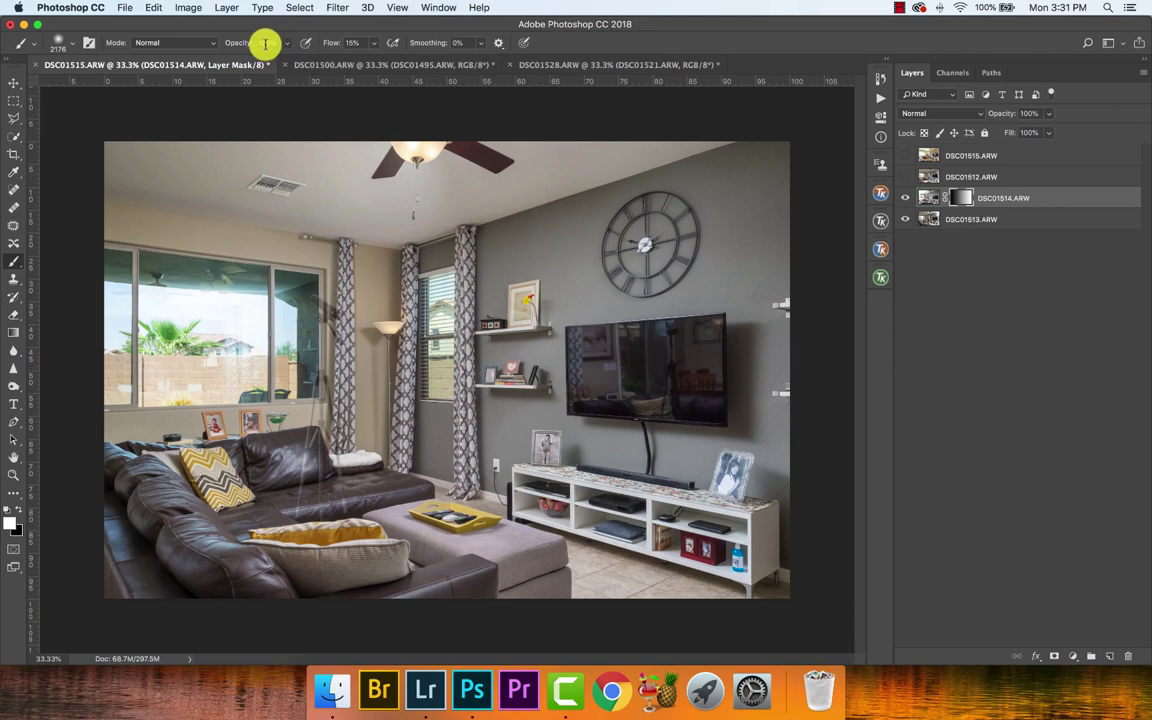
click(352, 42)
text(15)
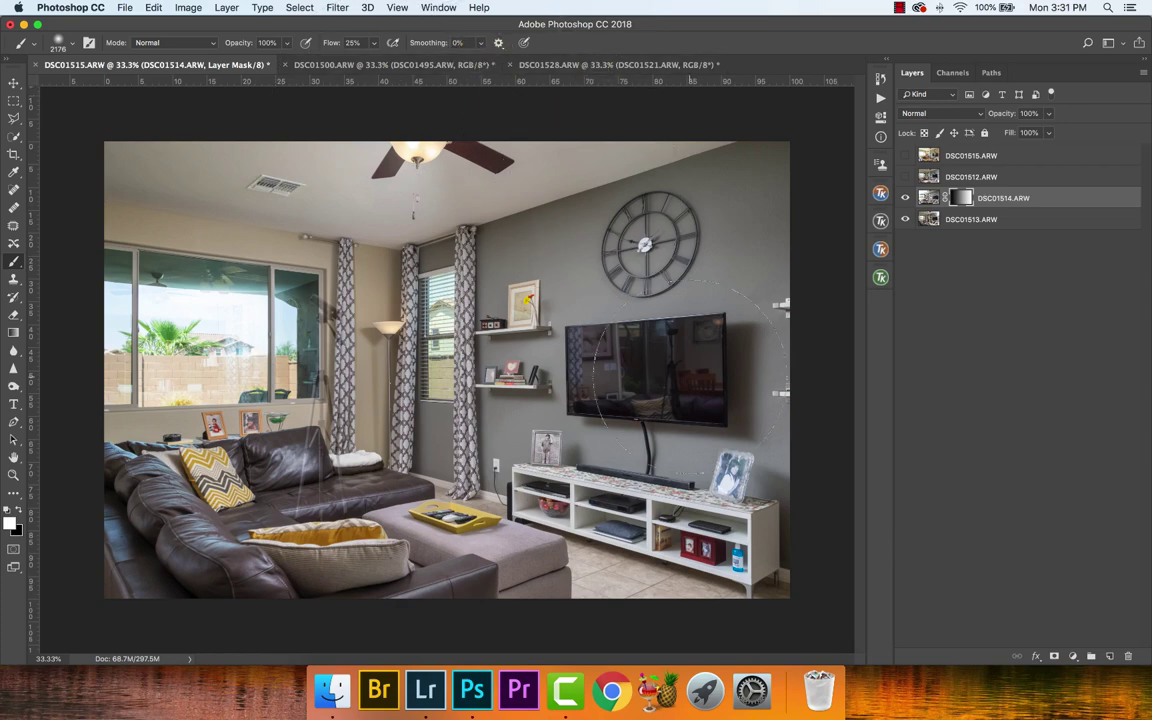
- Inspect the DSC01514.ARW gradient mask on its own in the canvas, and return to the normal image view
click(987, 197)
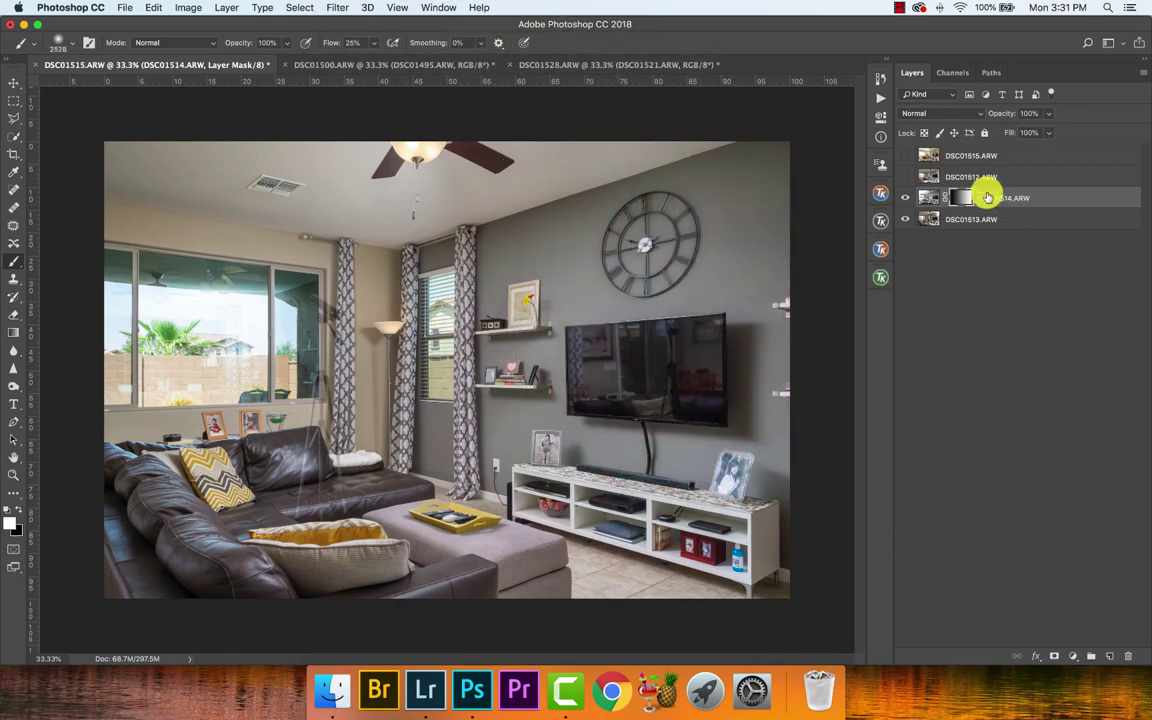
alt+click(963, 196)
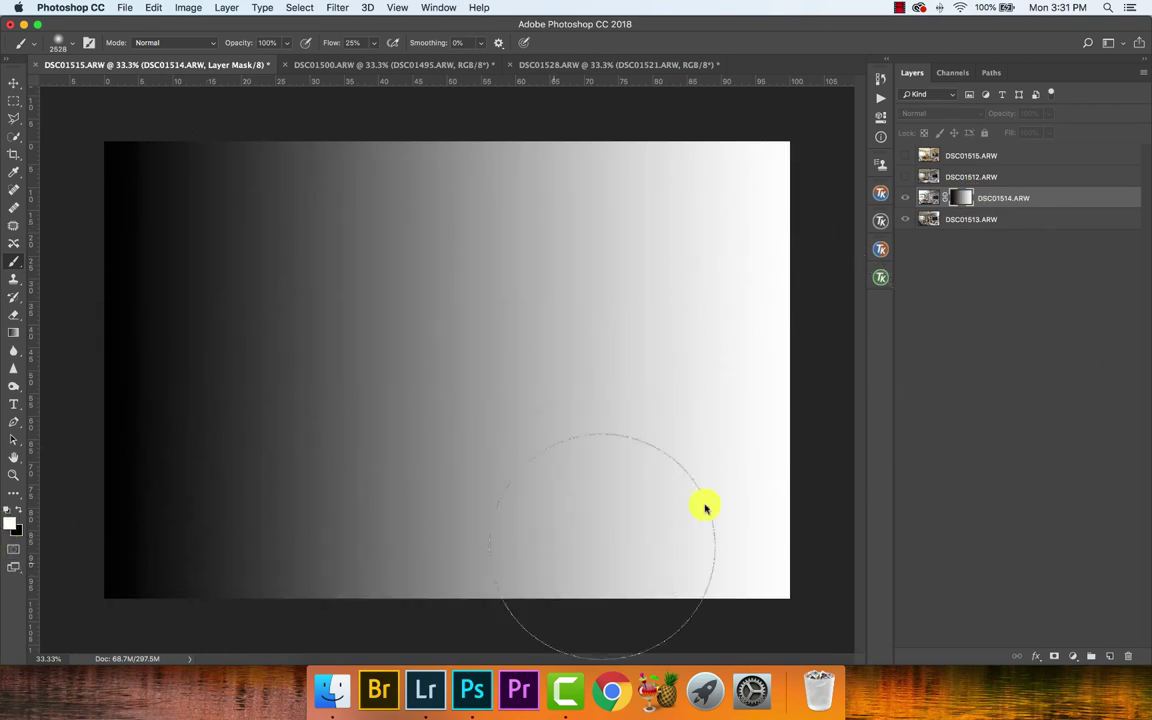
alt+click(957, 199)
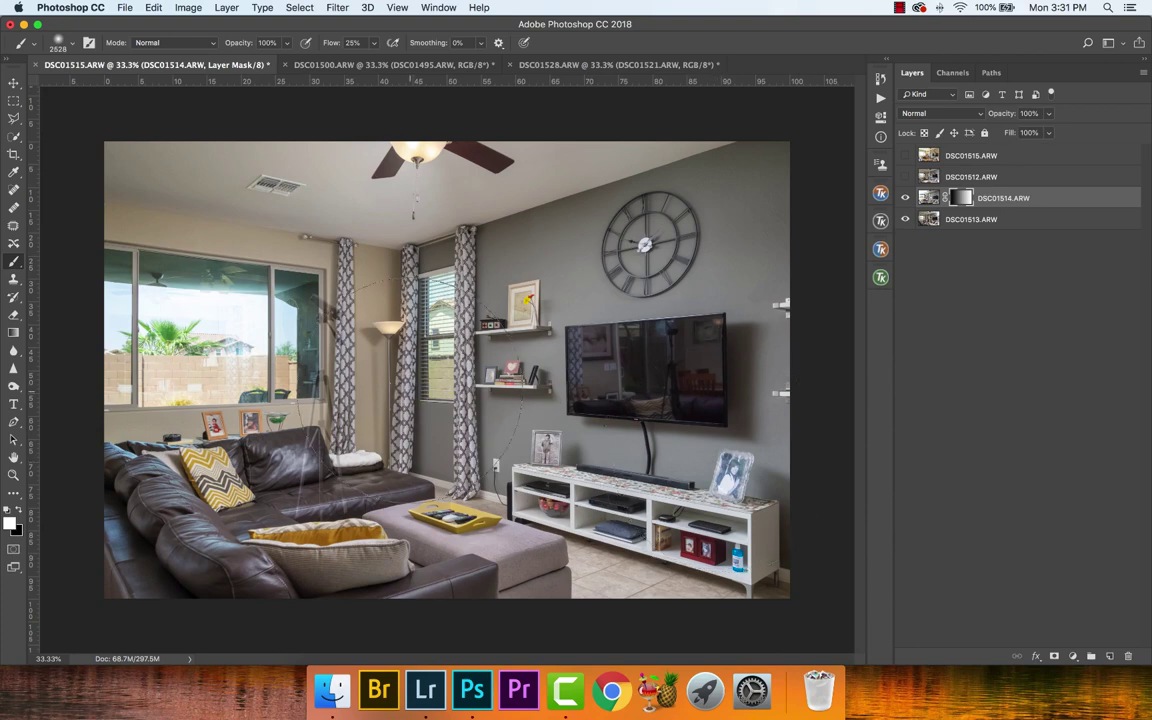
- Paint black over the window and tripod side of the DSC01514.ARW mask, comparing the image with the mask disabled and enabled
mouse_move(408, 385)
ctrl+alt+mouse_down()
mouse_move(483, 373)
mouse_move(442, 378)
ctrl+alt+mouse_up()
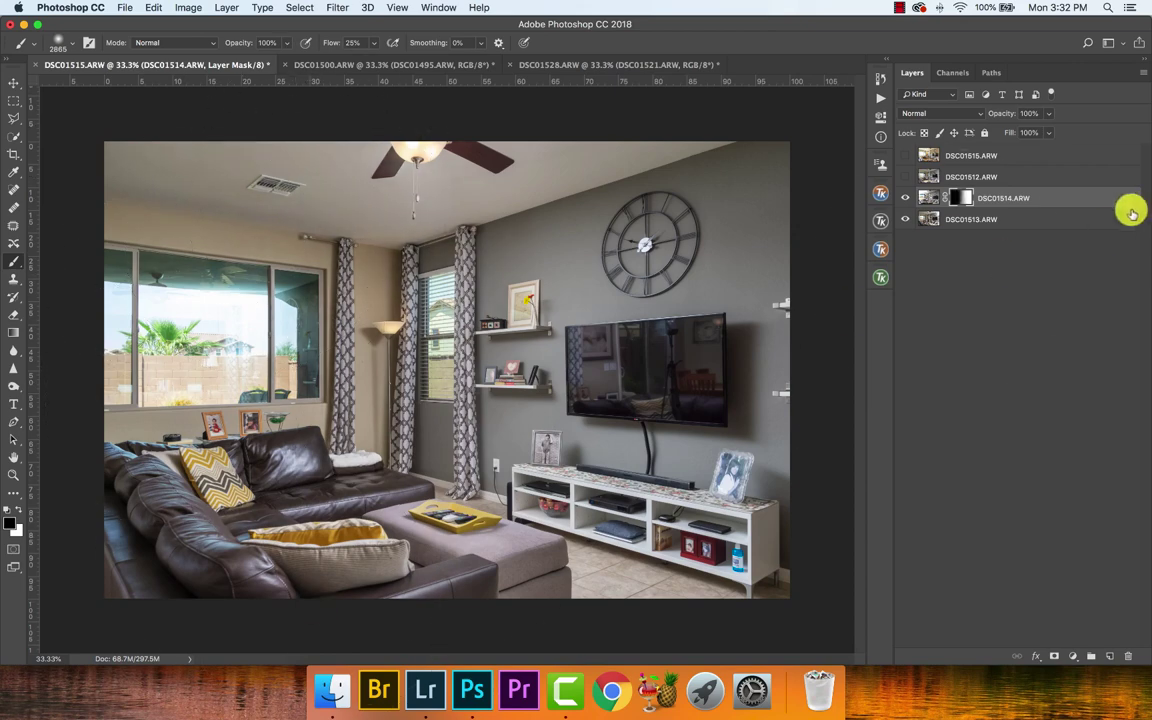
shift+click(958, 200)
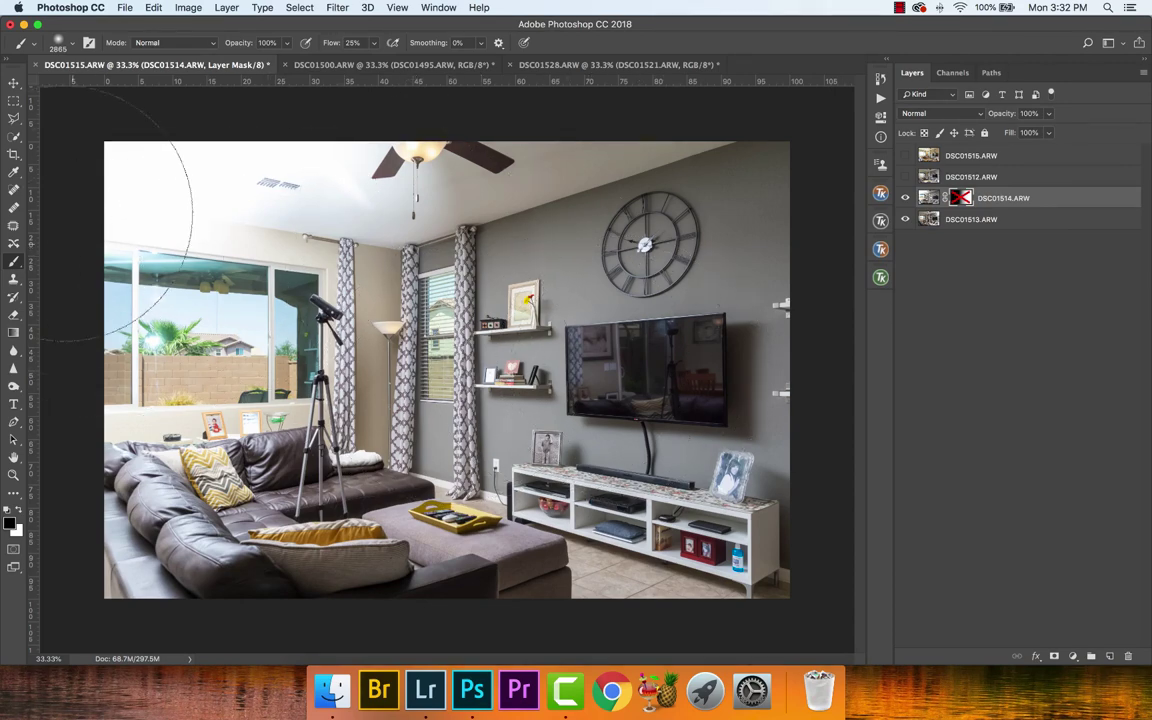
shift+click(965, 200)
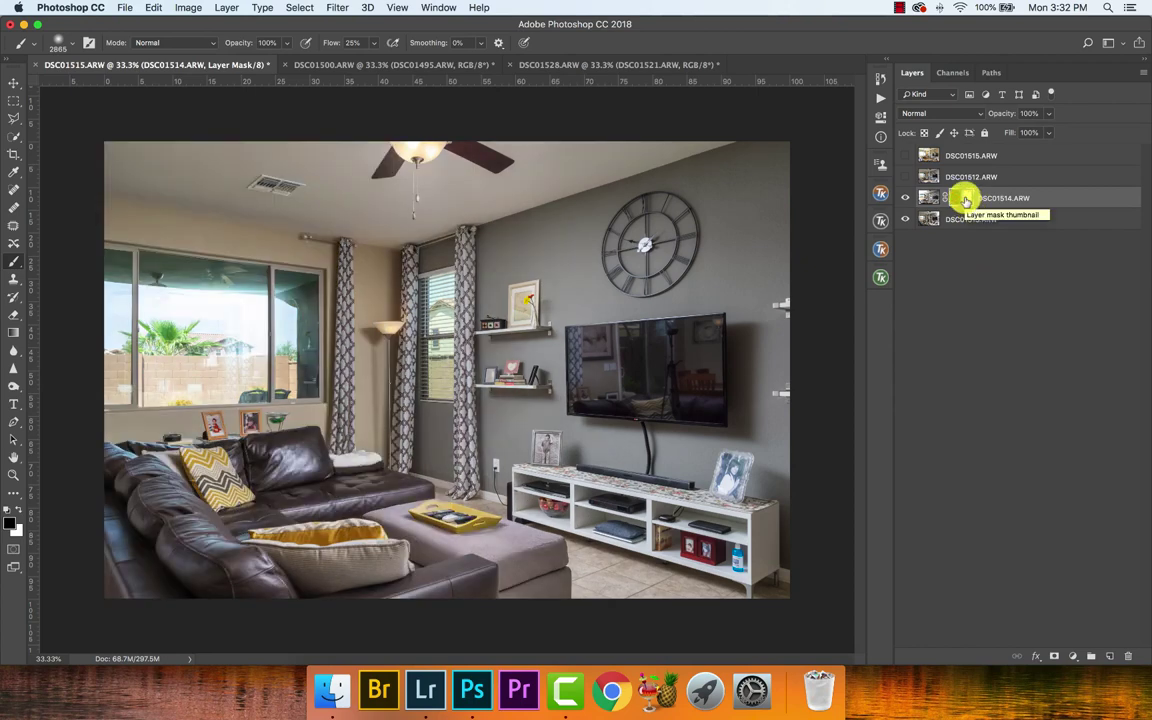
shift+click(963, 198)
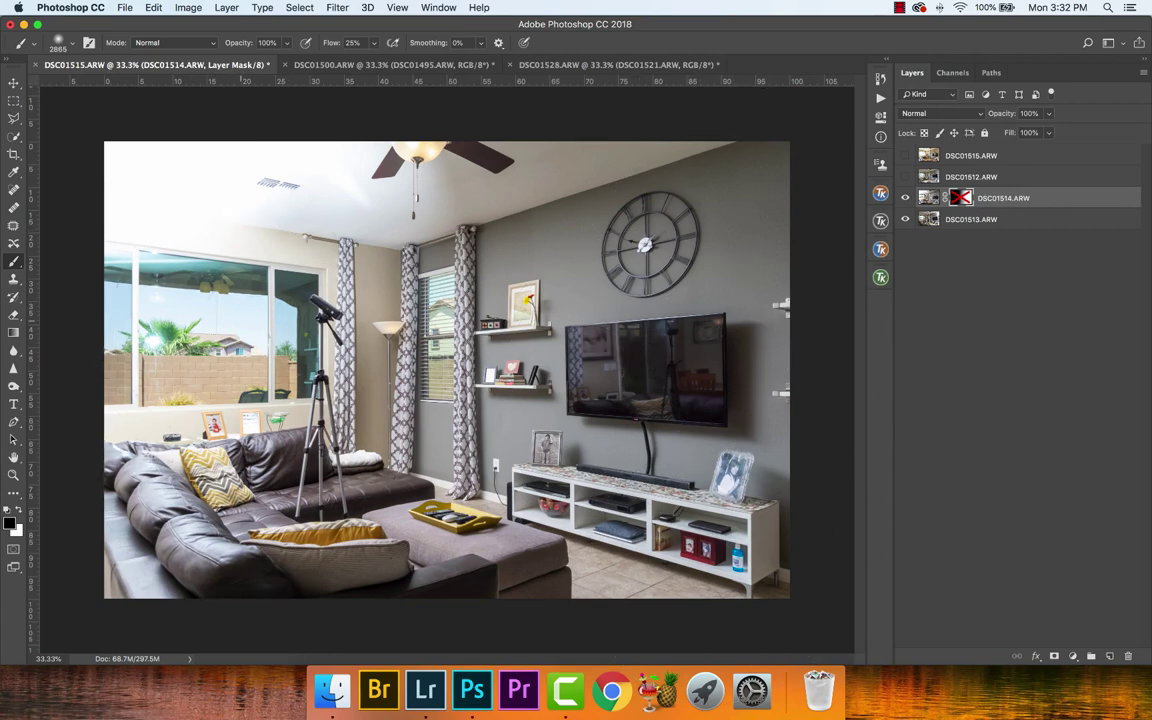
shift+click(958, 196)
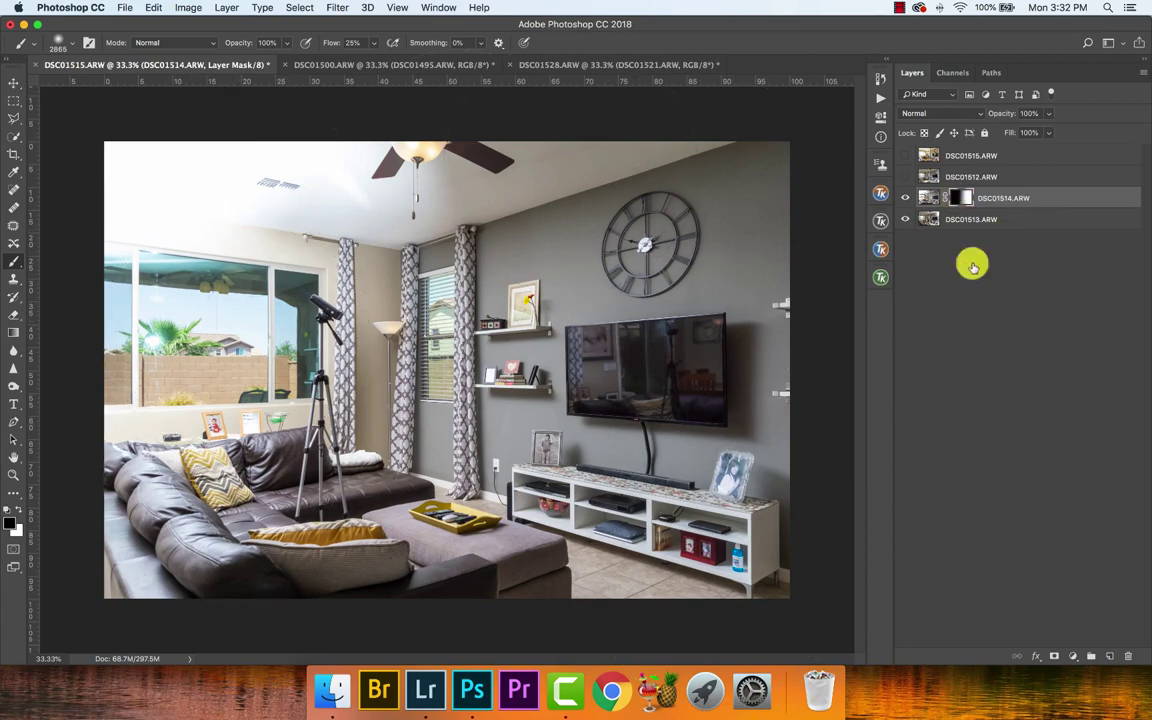
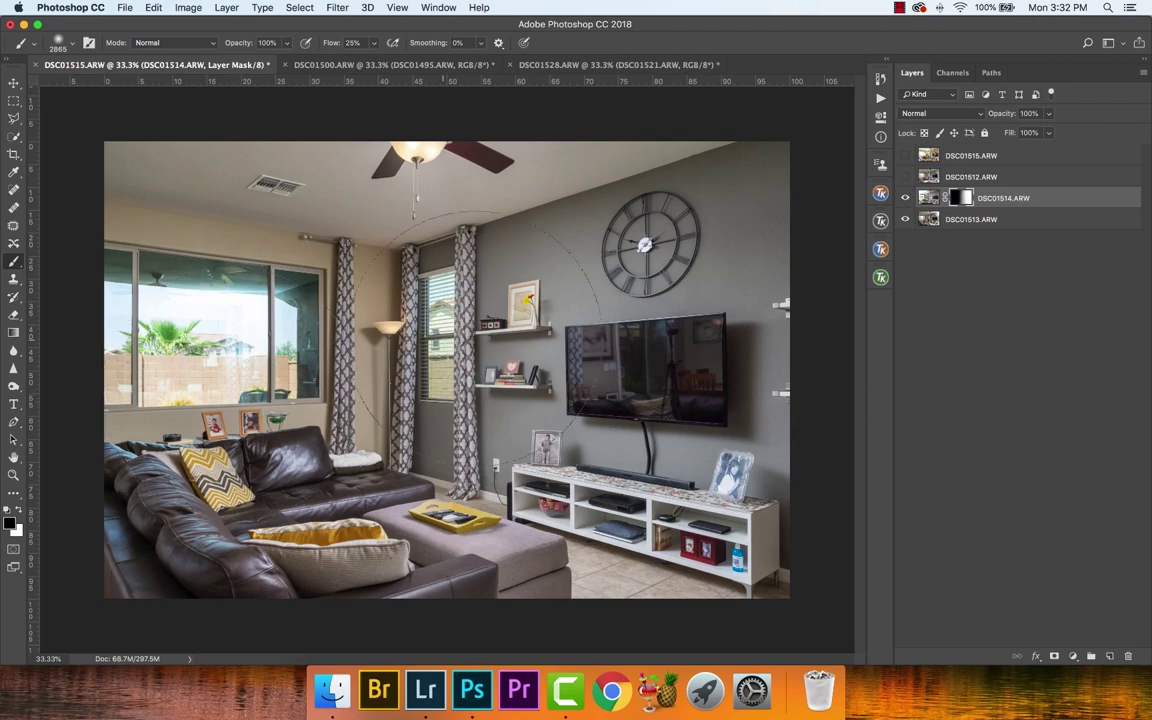
mouse_move(490, 390)
mouse_down()
mouse_move(548, 386)
mouse_move(480, 388)
mouse_up()
- Show and duplicate DSC01512.ARW, hide the copy and select the original layer
click(906, 177)
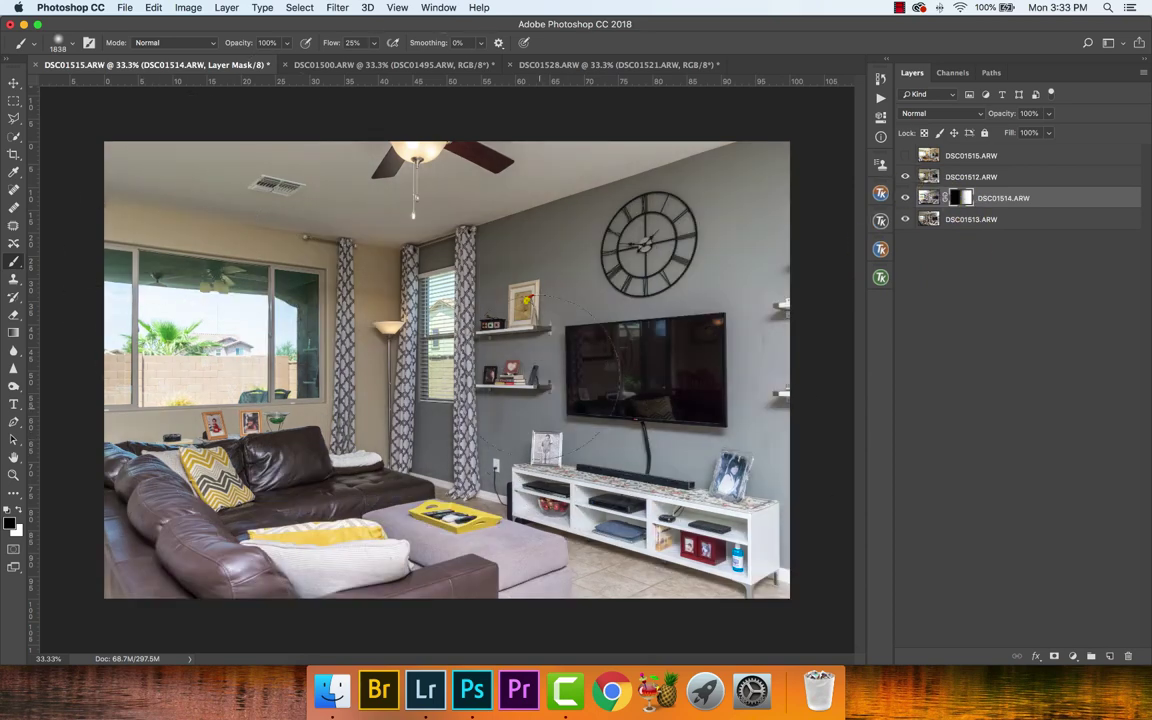
click(944, 176)
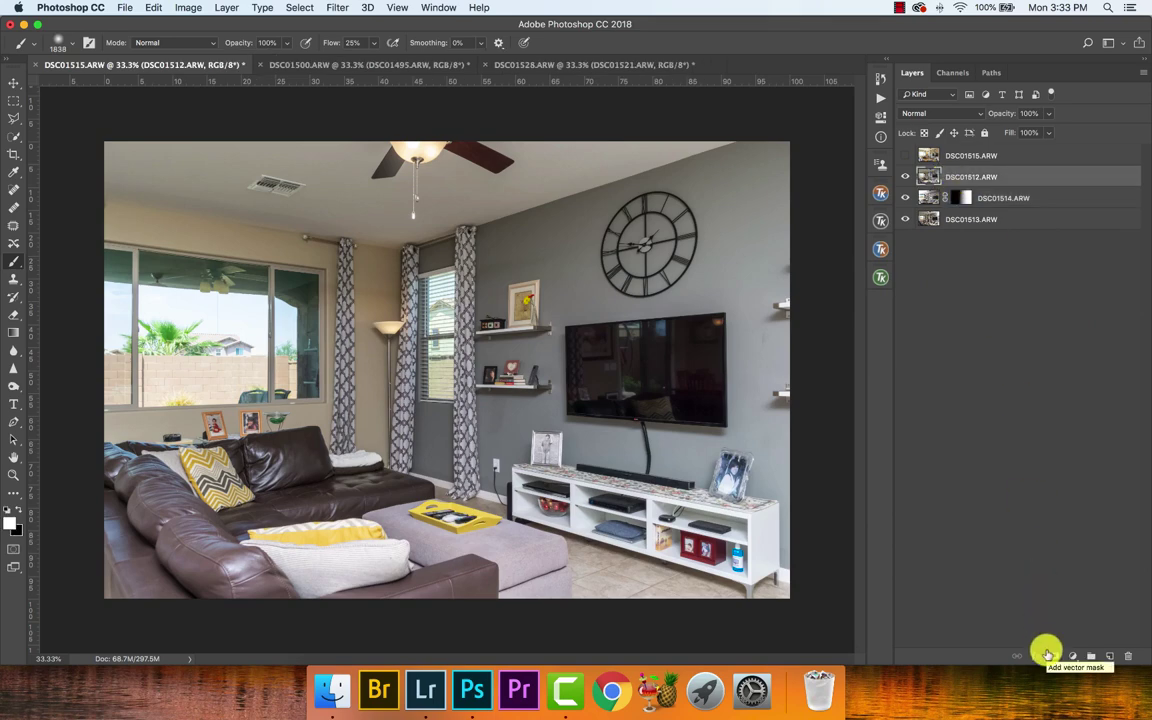
key(super+j)
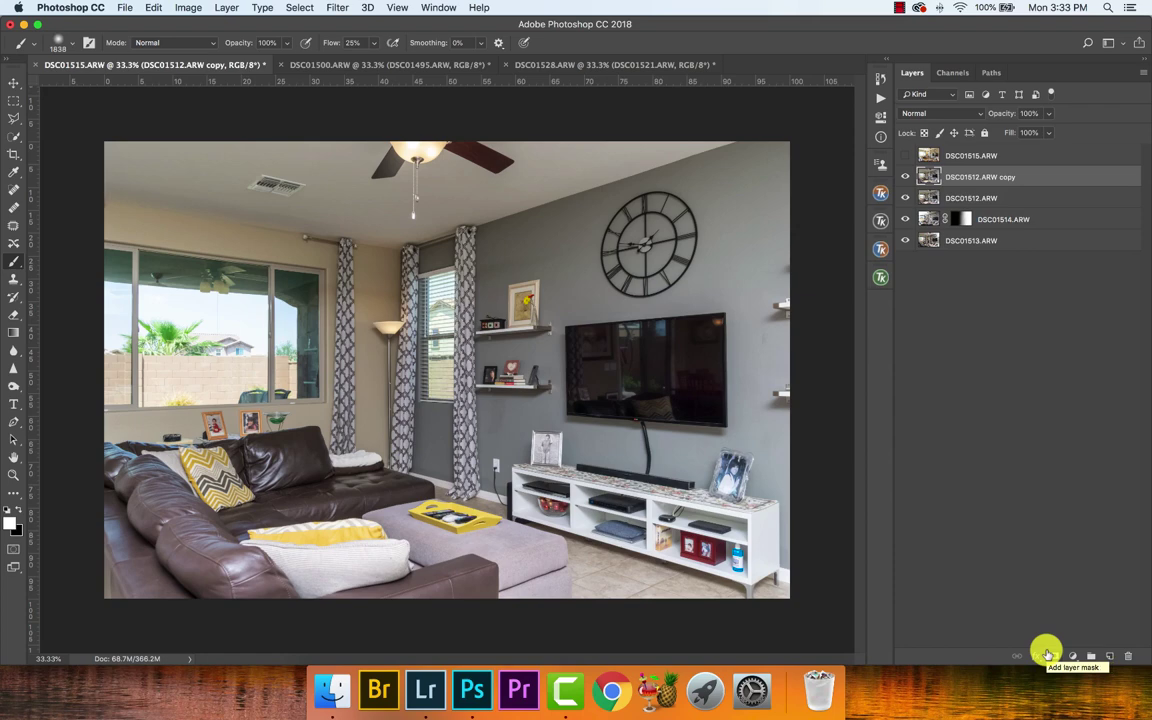
click(908, 177)
click(940, 196)
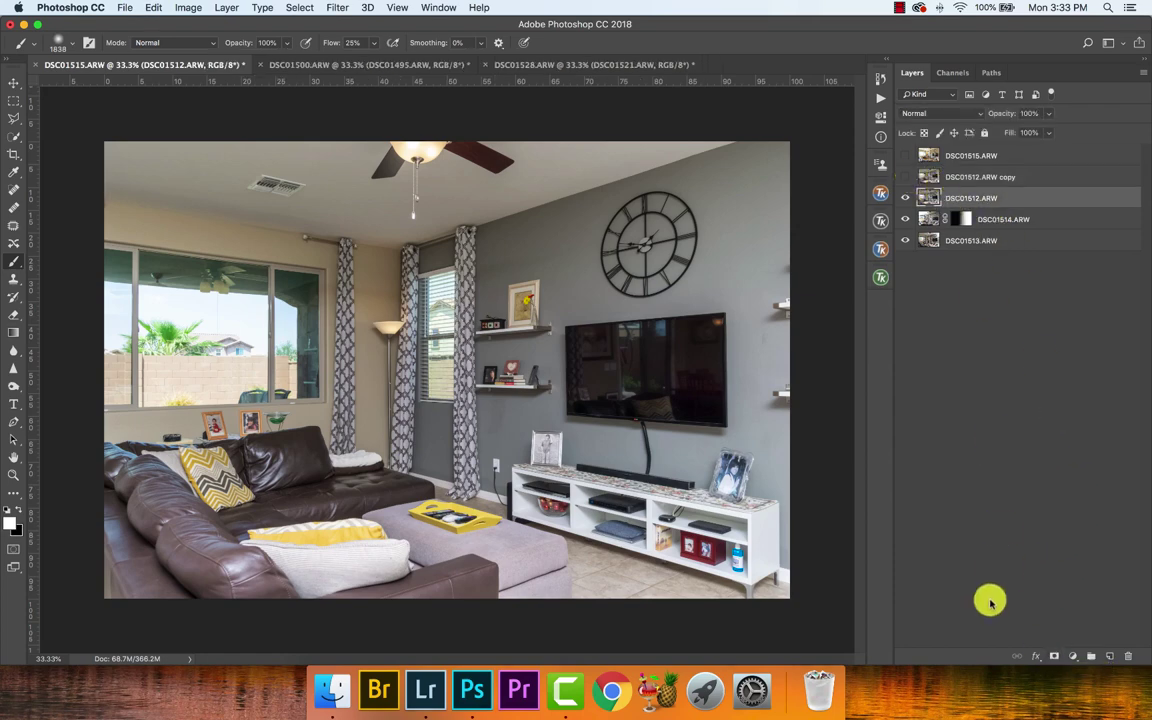
- Add a black layer mask to DSC01512.ARW and prepare a large white brush with 10% flow
alt+click(1055, 661)
drag(360, 385, 450, 385)
drag(505, 557, 514, 543)
key(x)
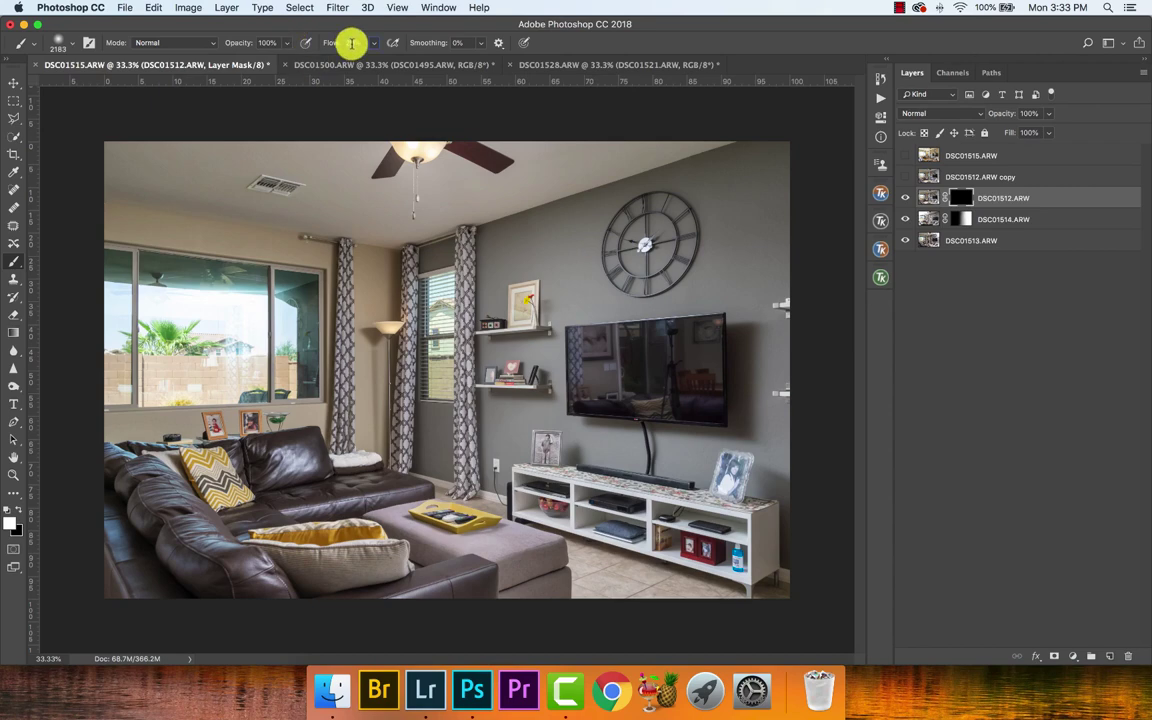
- Paint white on the DSC01512.ARW mask over the media console, wall, sofa, ottoman and window areas
mouse_move(600, 470)
mouse_down()
mouse_move(650, 440)
mouse_move(675, 300)
mouse_move(750, 478)
mouse_up()
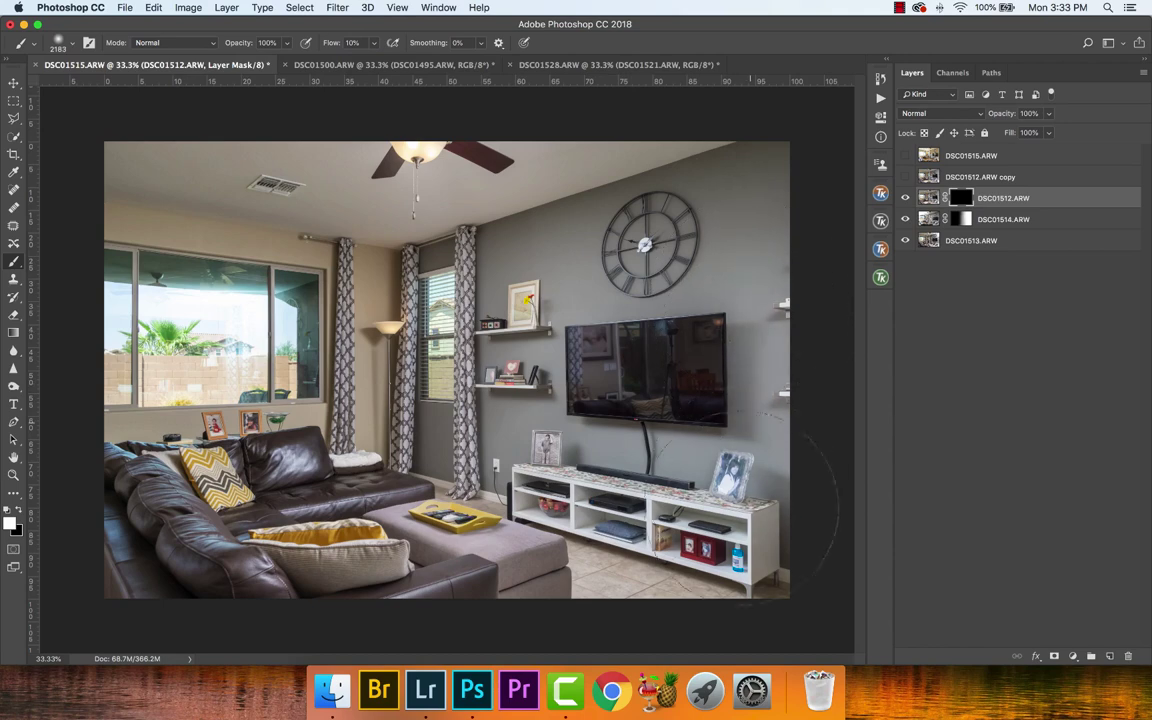
mouse_move(218, 300)
mouse_down()
mouse_move(300, 320)
mouse_move(258, 295)
mouse_up()
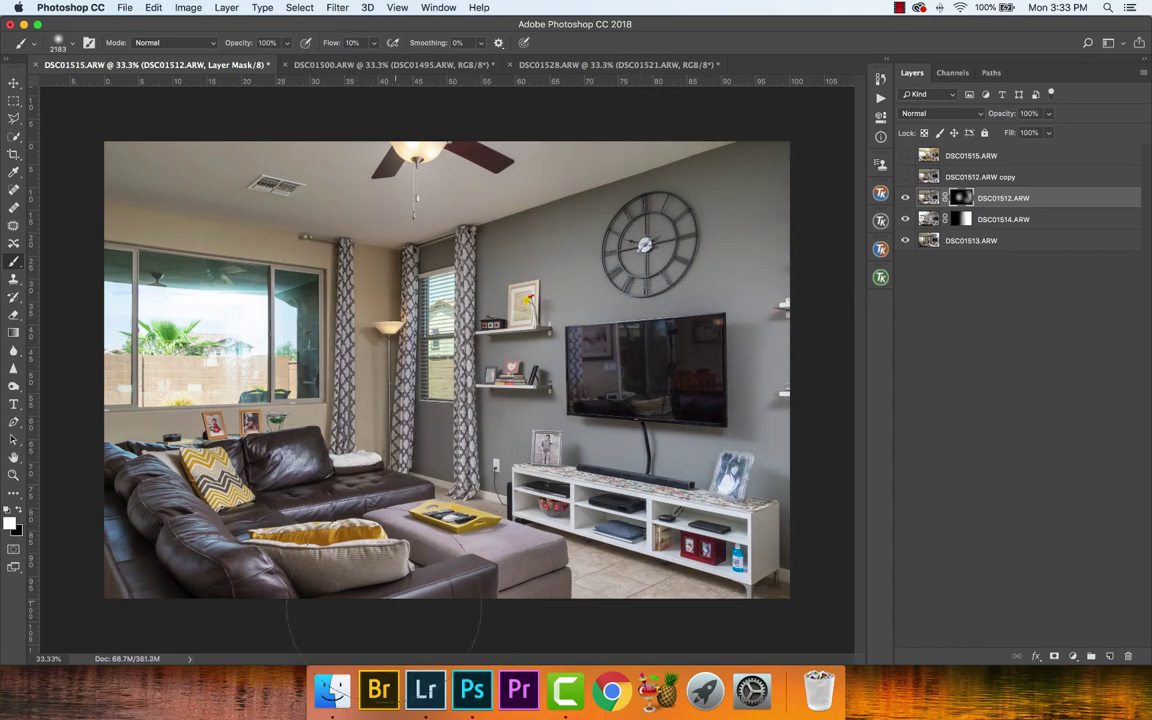
mouse_move(360, 650)
mouse_down()
mouse_move(103, 553)
mouse_move(160, 590)
mouse_up()
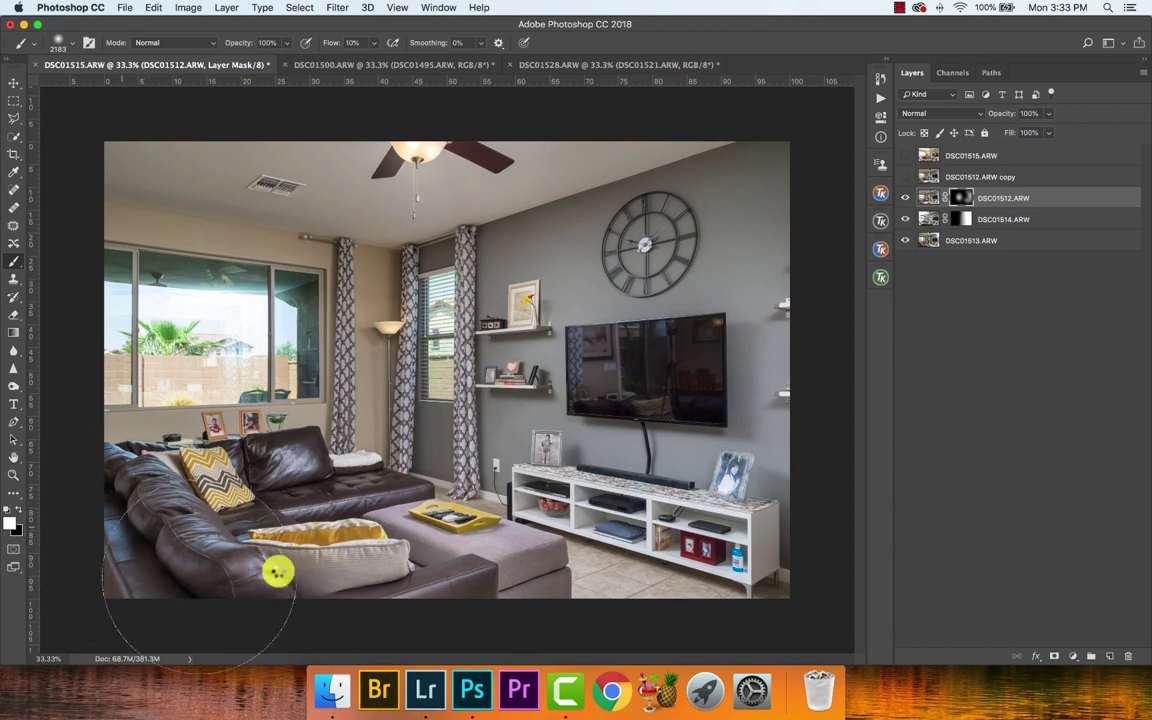
click(500, 543)
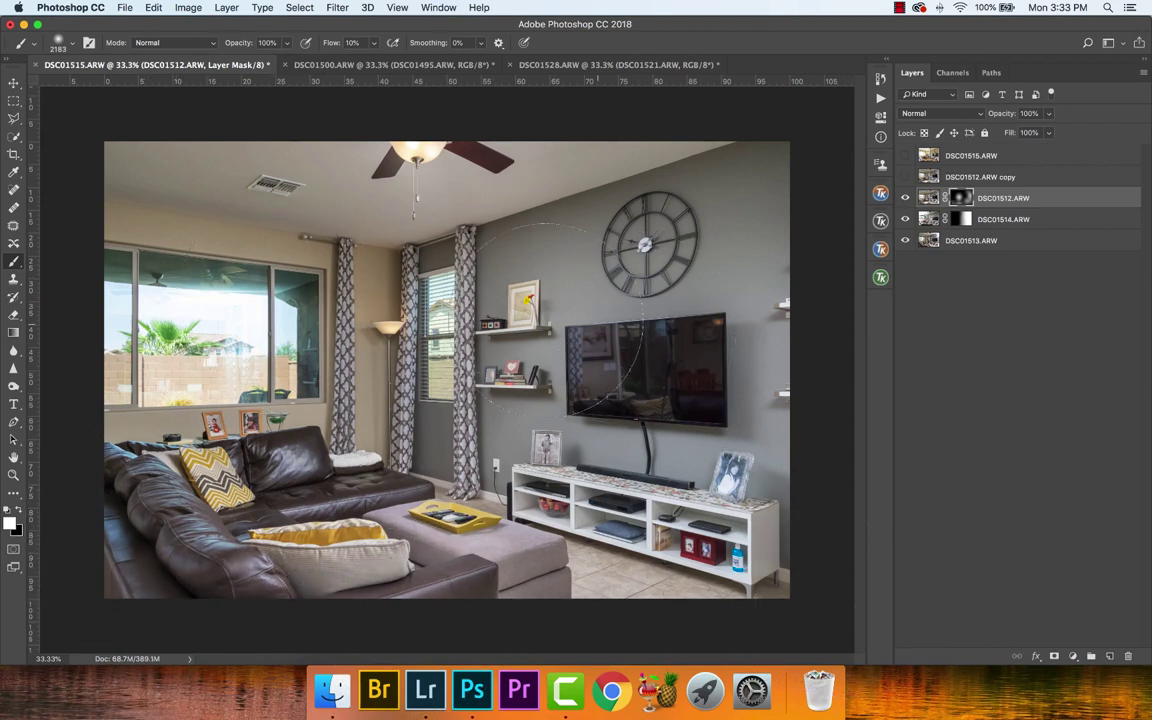
drag(232, 290, 180, 317)
click(997, 406)
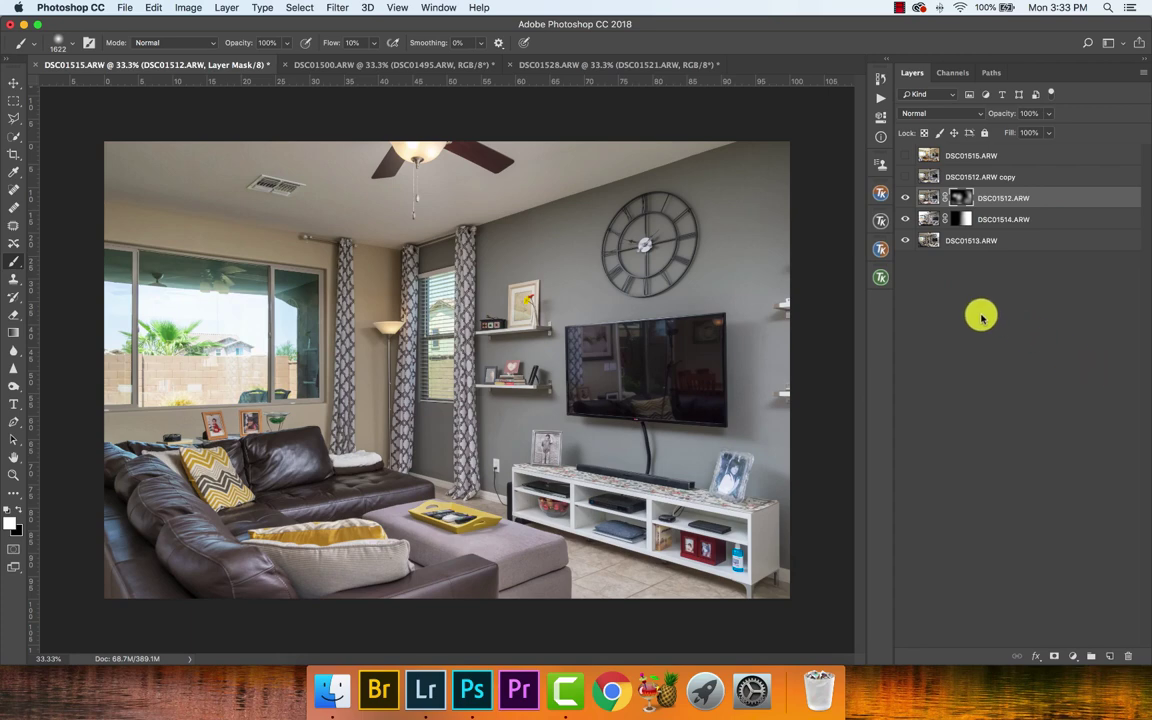
- Select the DSC01512.ARW copy and compare the window area with and without it by toggling its visibility
click(906, 177)
click(938, 176)
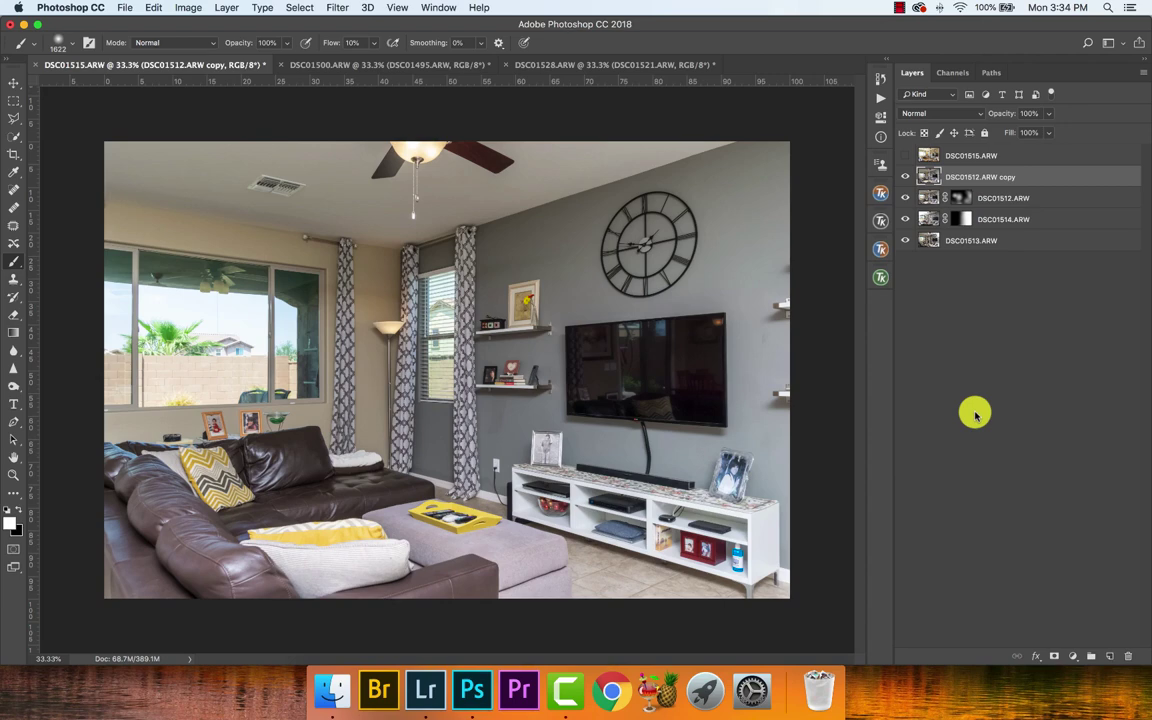
click(906, 177)
key(z)
drag(145, 322, 190, 322)
scroll(460, 324, left, 3)
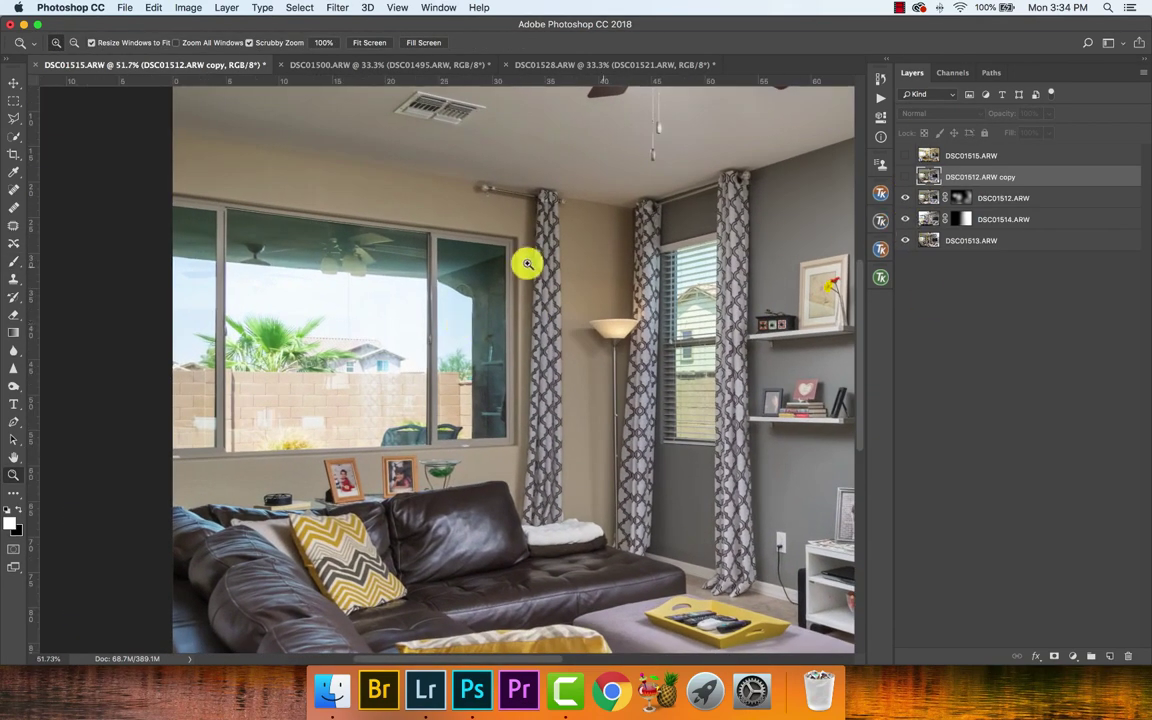
click(906, 177)
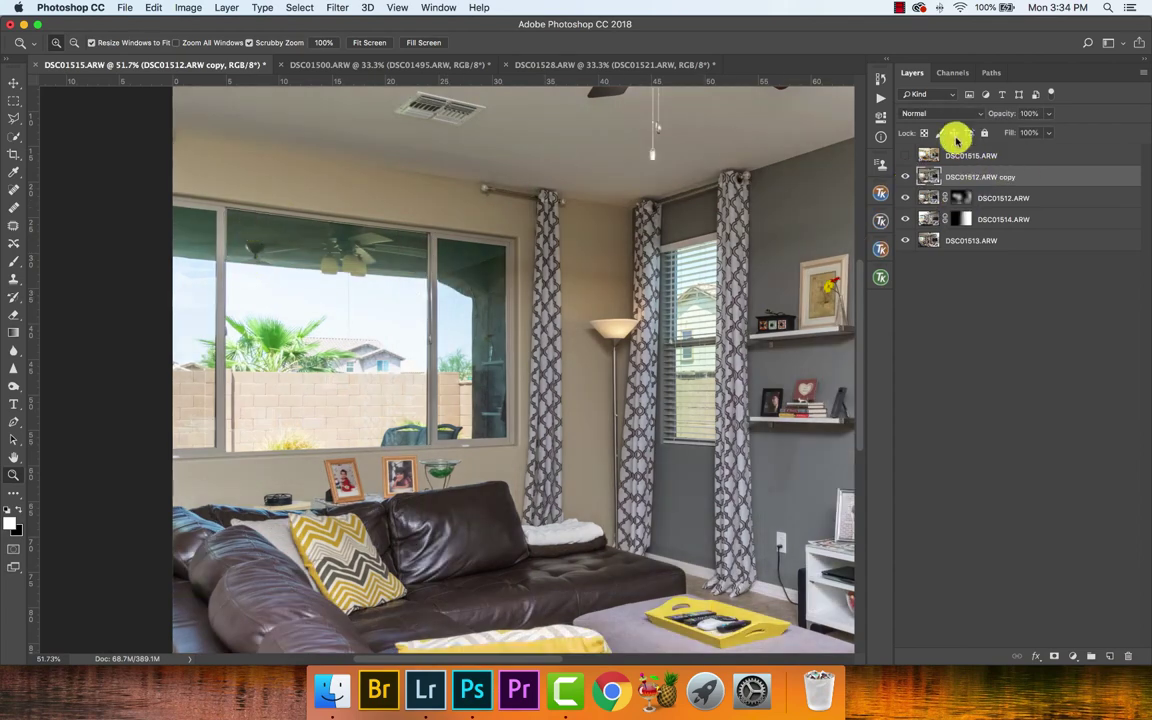
click(906, 177)
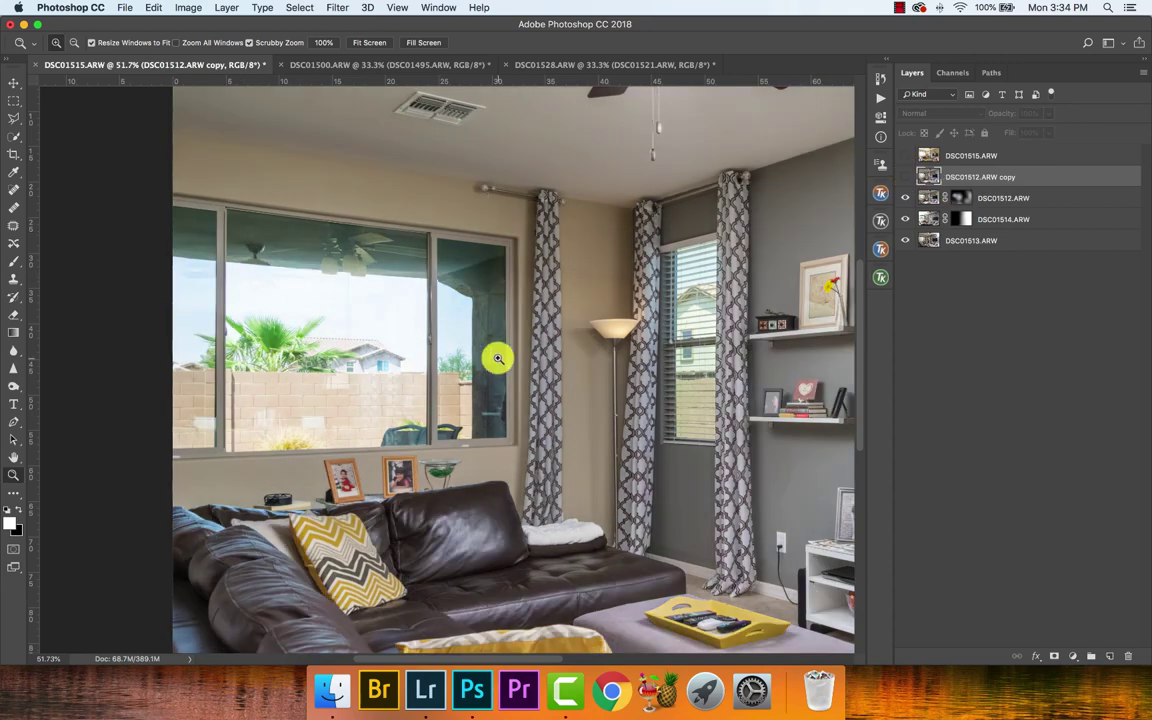
key(super+0)
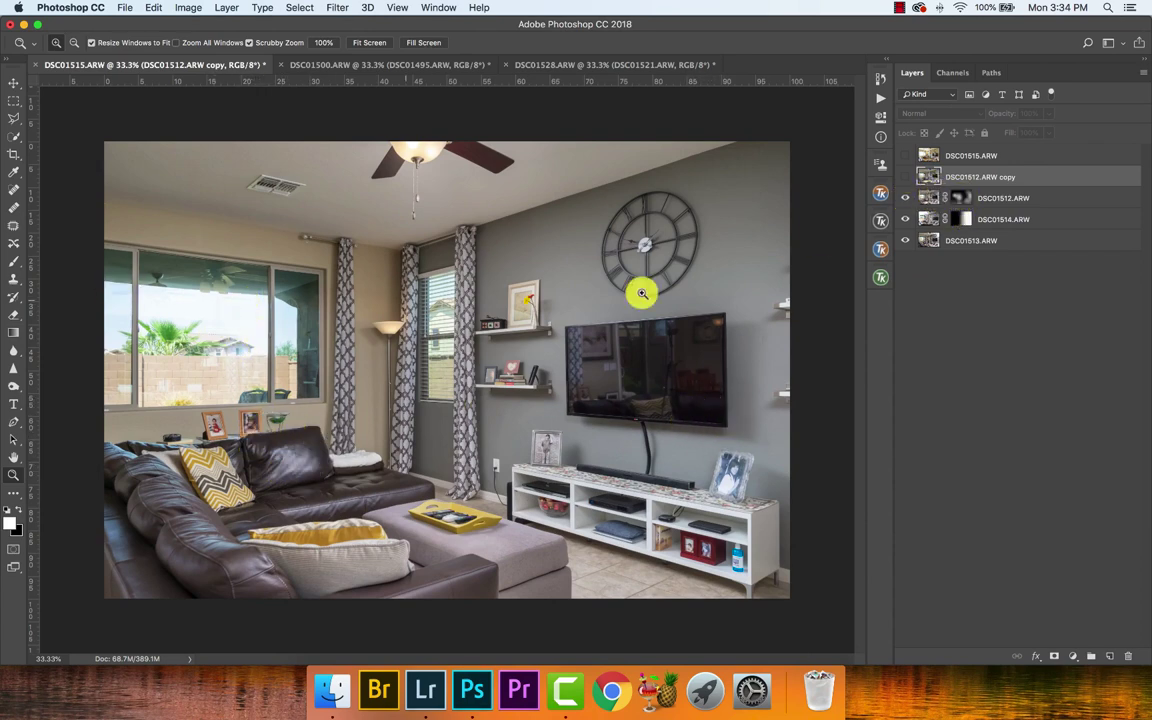
- Show the DSC01512.ARW copy, add a black layer mask to it and set its blend mode to Darken
click(906, 176)
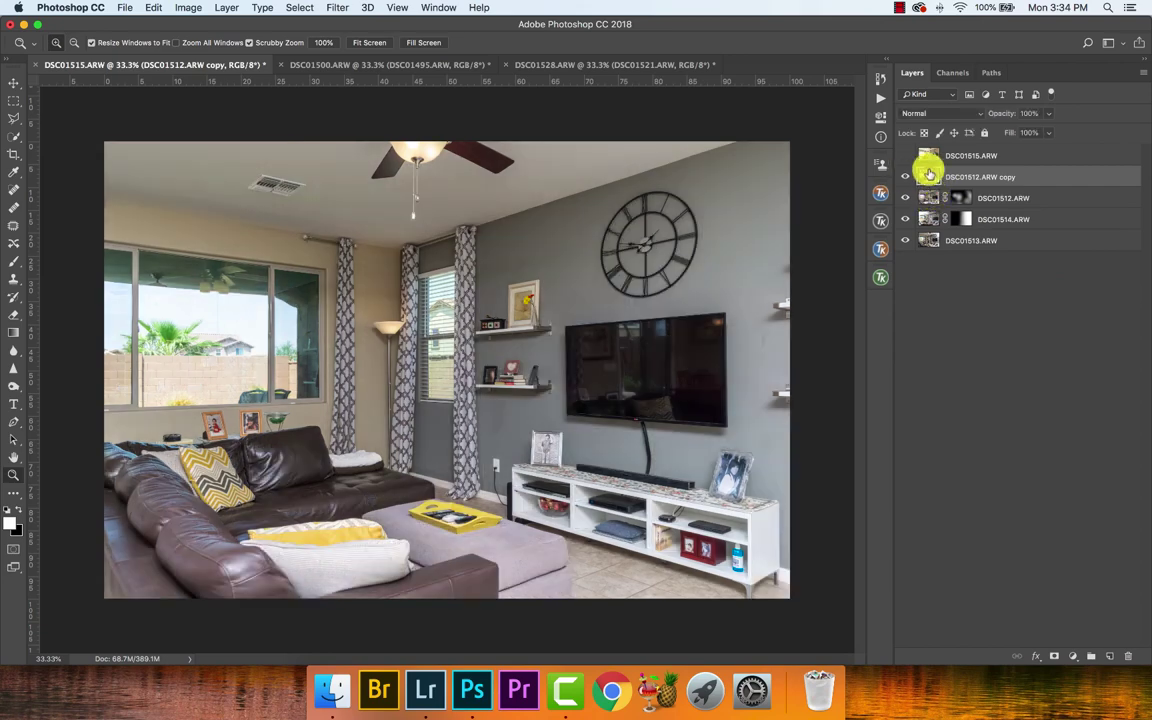
alt+click(1056, 658)
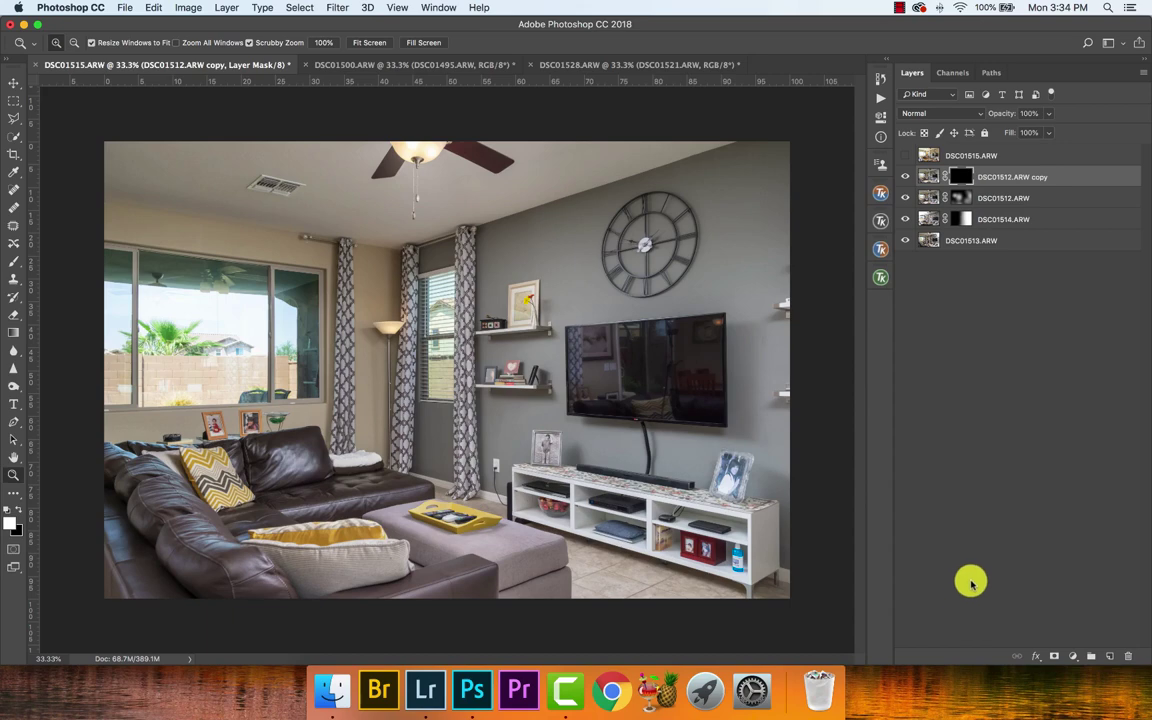
click(950, 114)
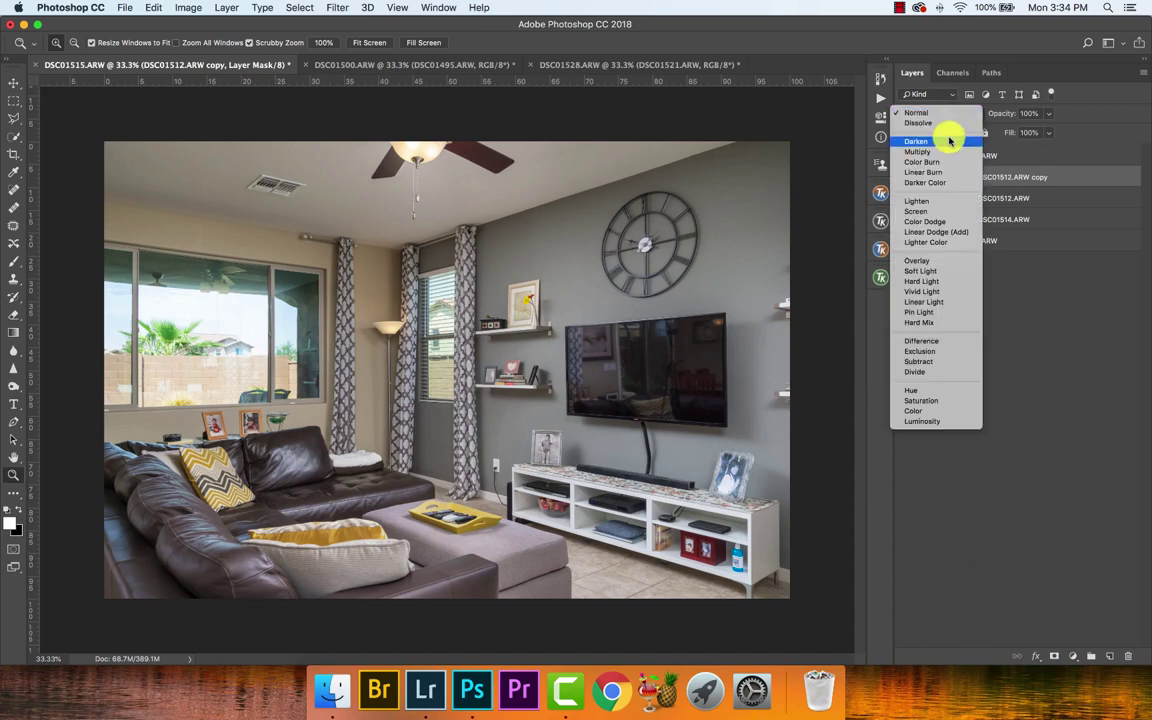
click(950, 141)
click(951, 113)
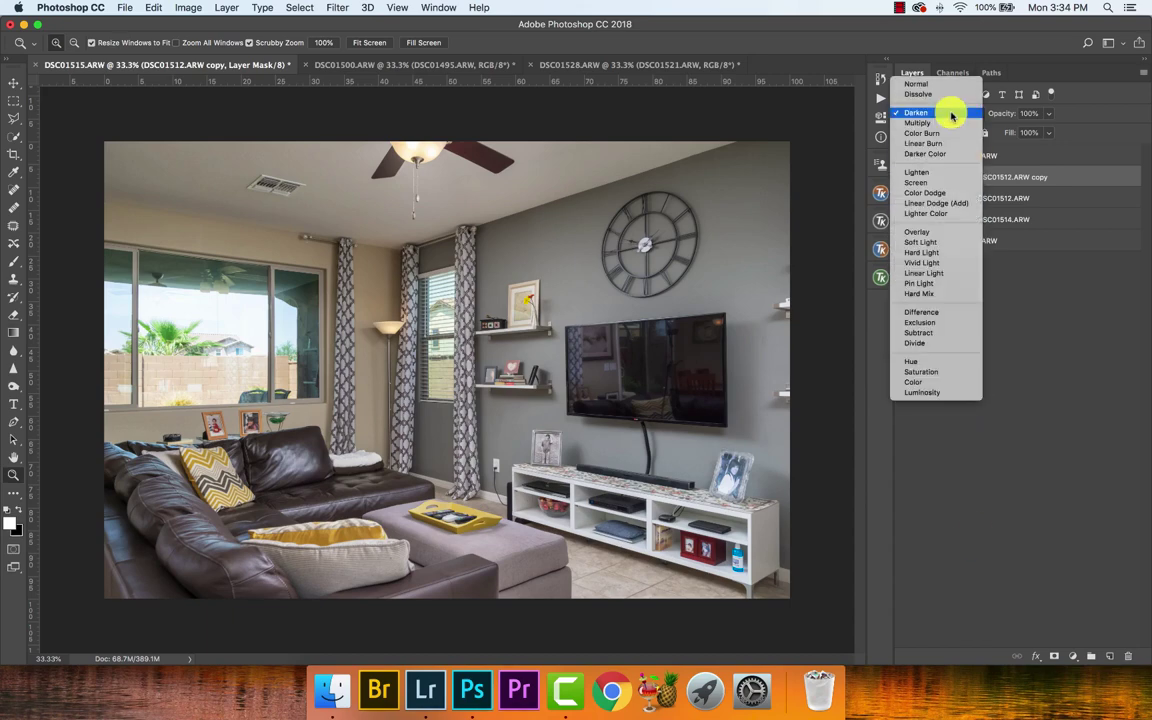
click(1010, 172)
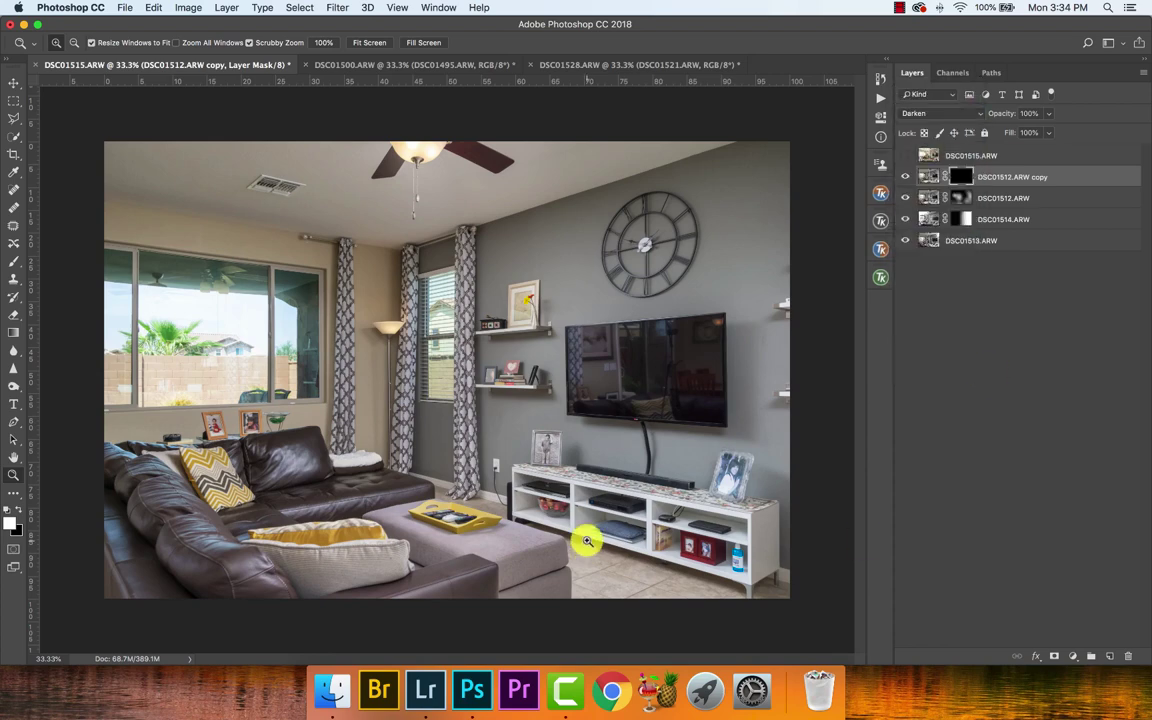
- Paint white over the large window on the DSC01512.ARW copy's mask with the brush at 10% flow
key(b)
drag(345, 350, 362, 350)
drag(240, 325, 208, 327)
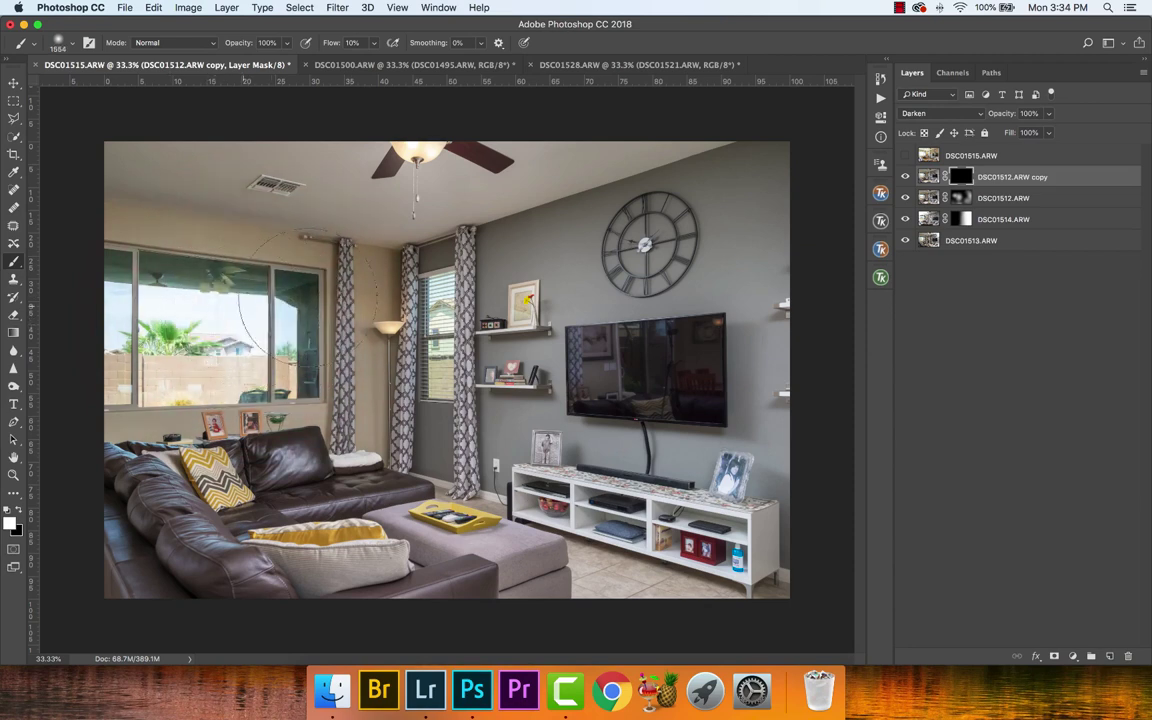
click(98, 283)
- Set the brush flow to 25%
click(352, 42)
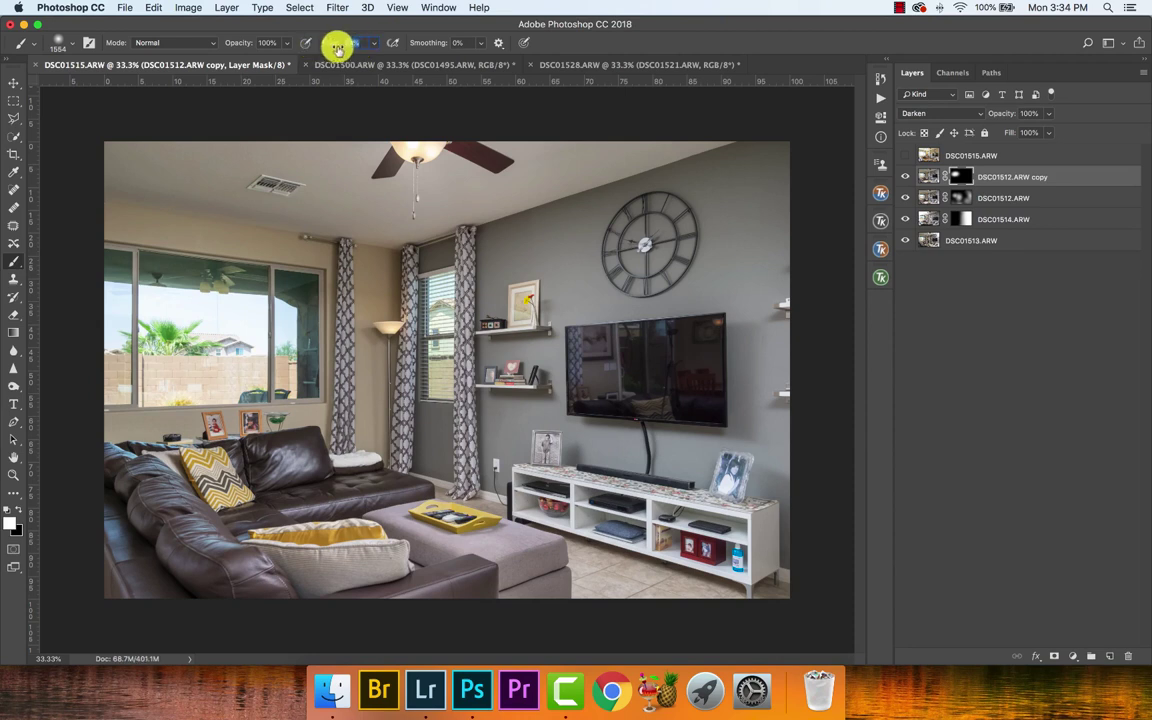
text(25)
key(Return)
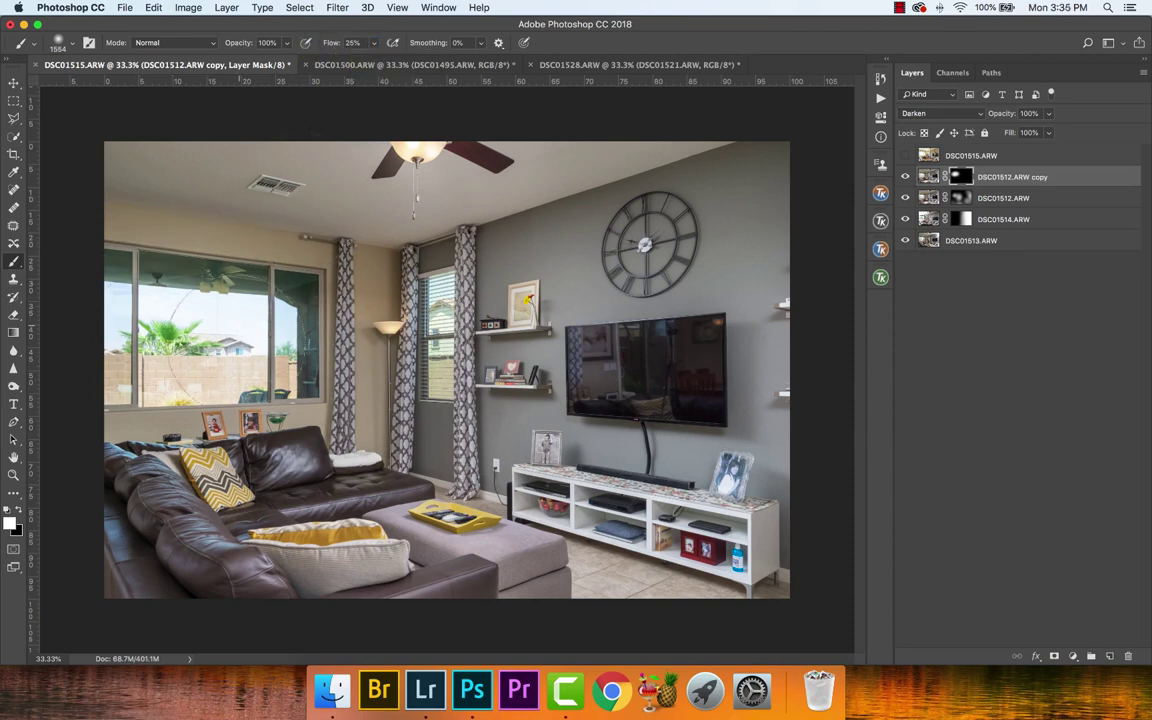
- Paint white over the curtains, the TV and the surrounding wall on the DSC01512.ARW copy's mask at 25% flow
drag(444, 520, 455, 490)
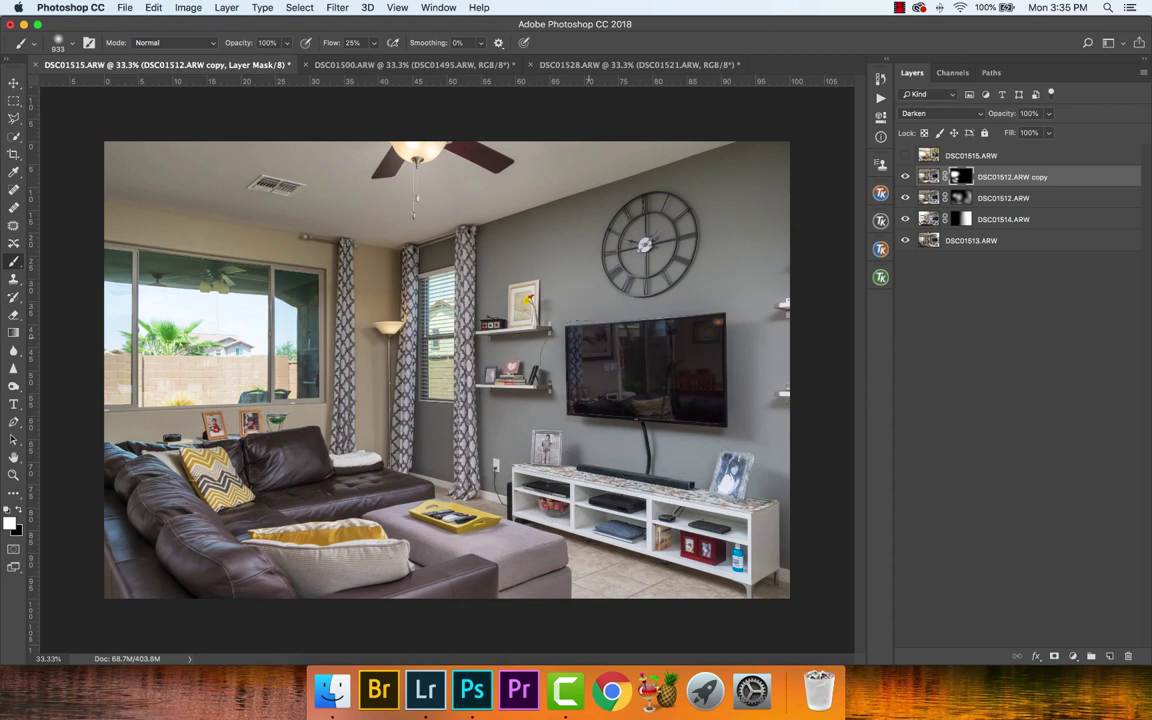
drag(565, 390, 690, 392)
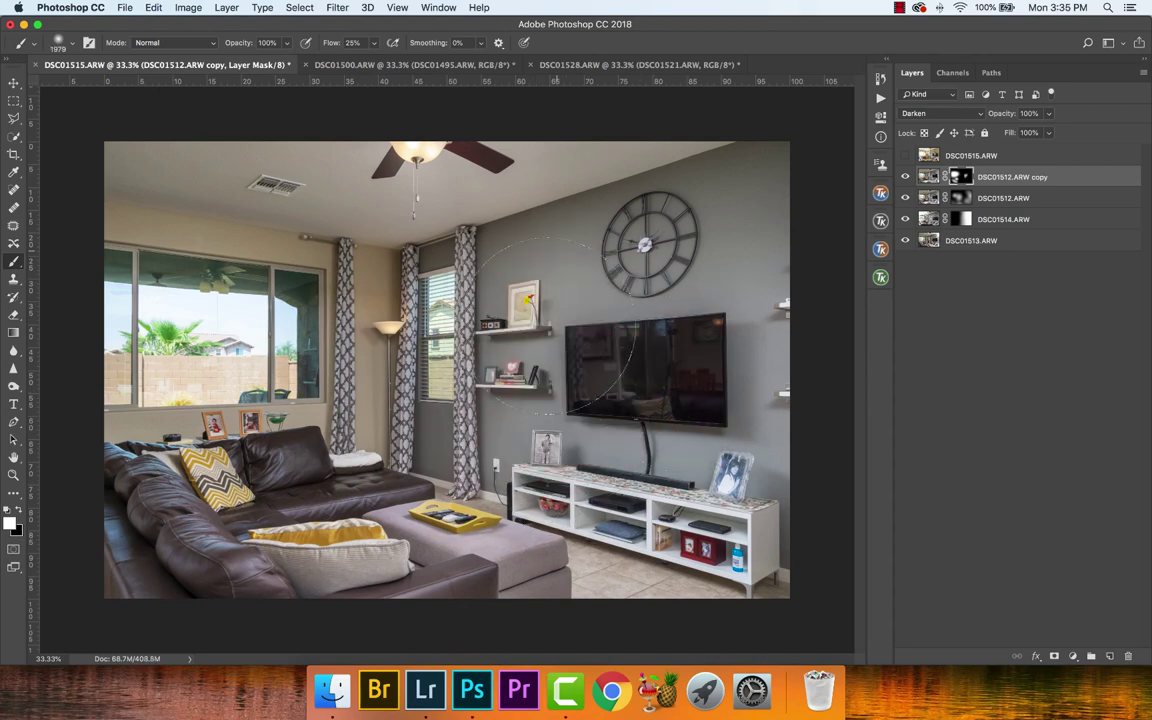
click(665, 400)
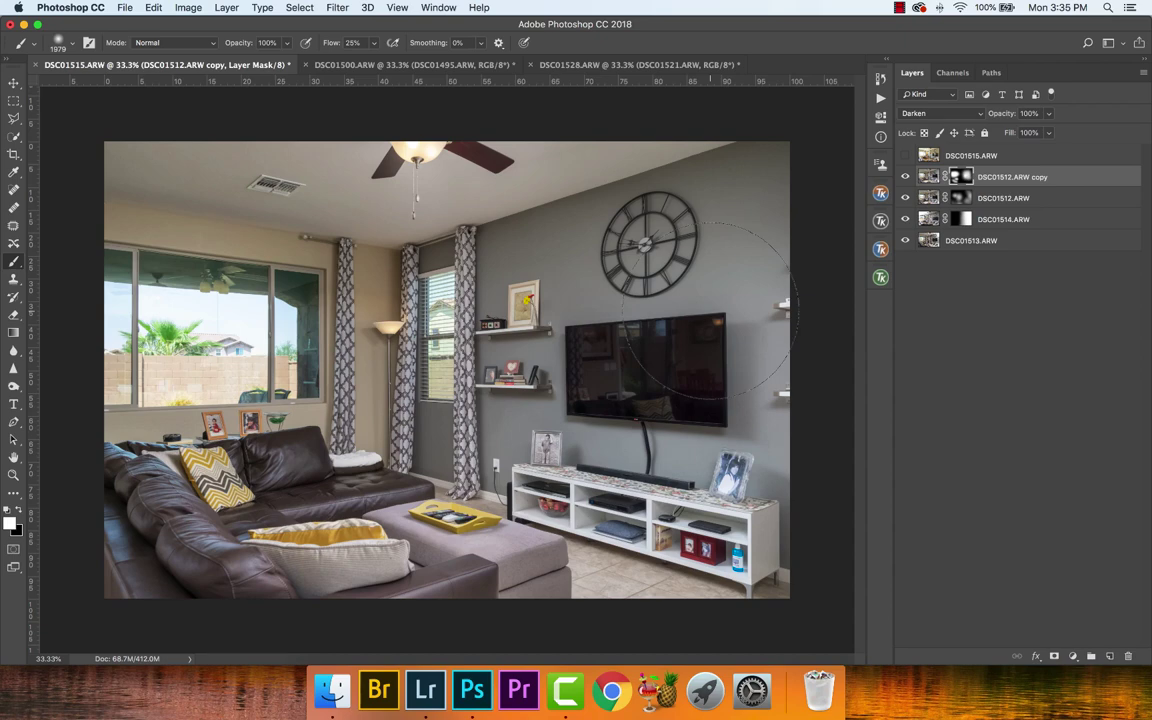
- Show the DSC01515.ARW layer, add a black layer mask to it and set its blend mode to Luminosity
click(905, 156)
click(931, 154)
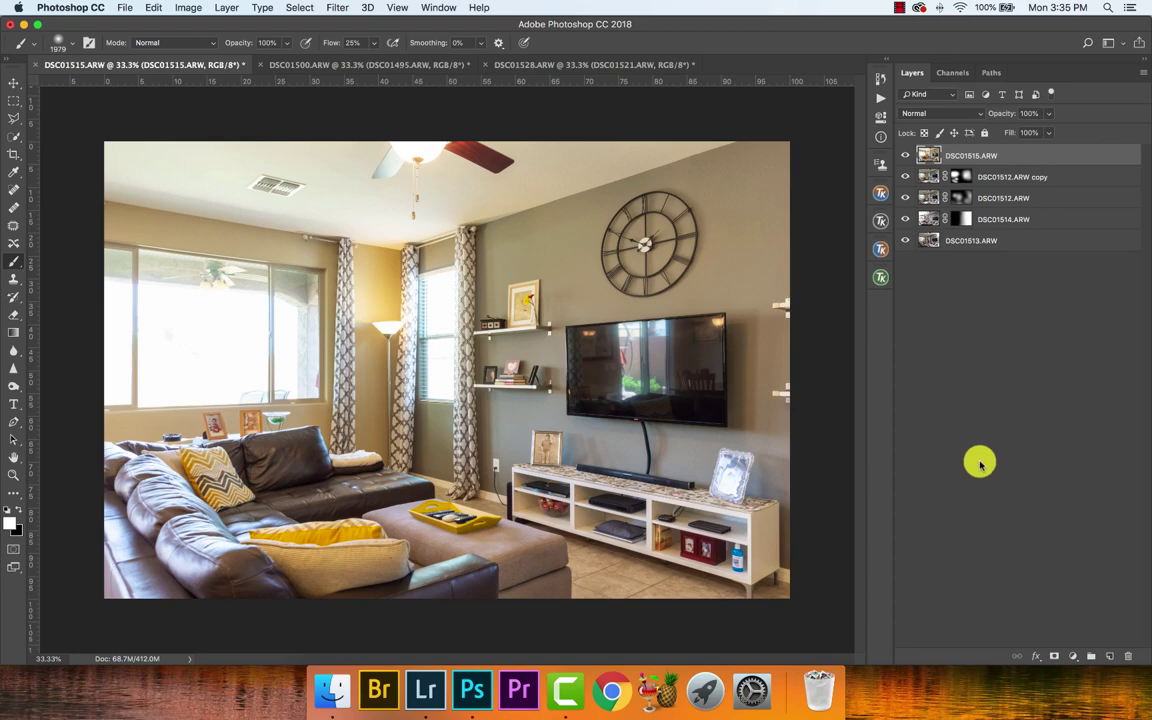
alt+click(1052, 657)
click(941, 113)
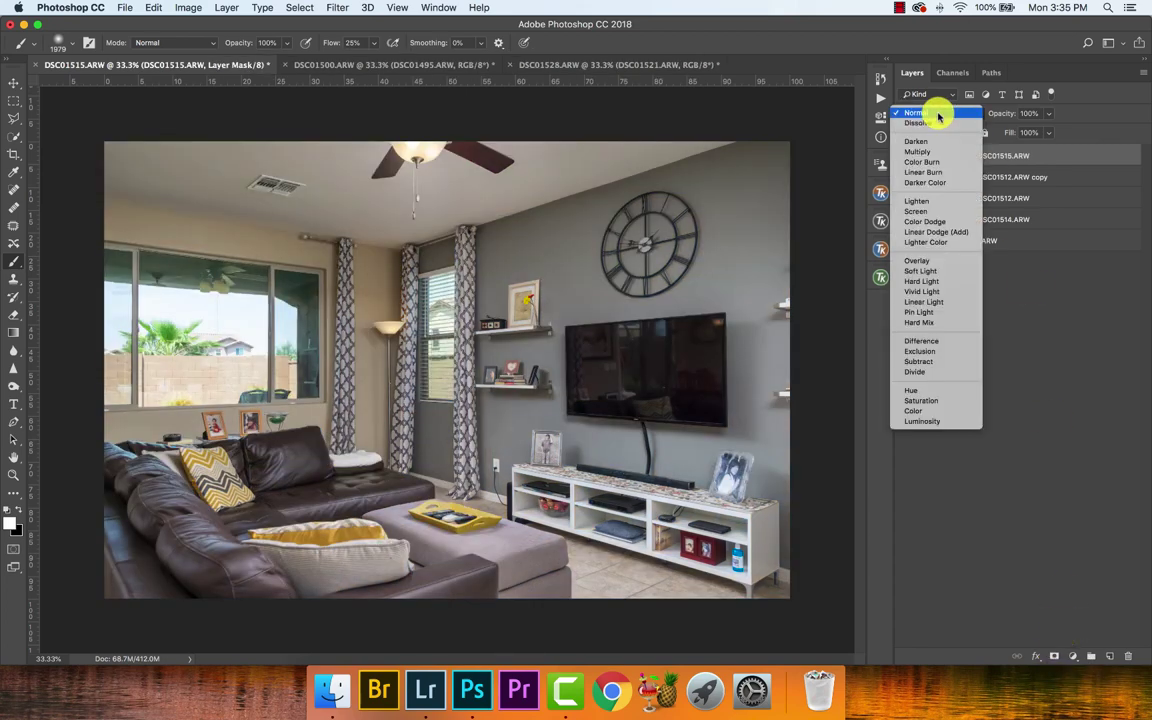
click(950, 421)
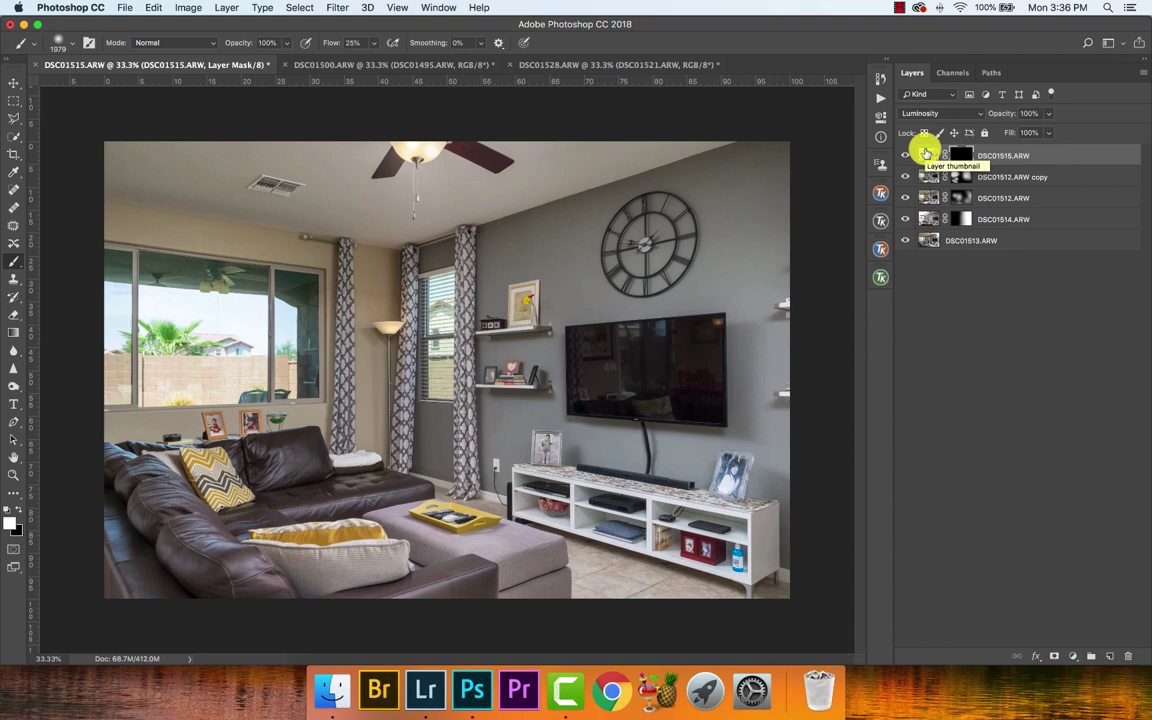
- Compare the DSC01515.ARW layer in Normal and Luminosity with its mask temporarily disabled, ending on Luminosity with the mask enabled
shift+click(958, 154)
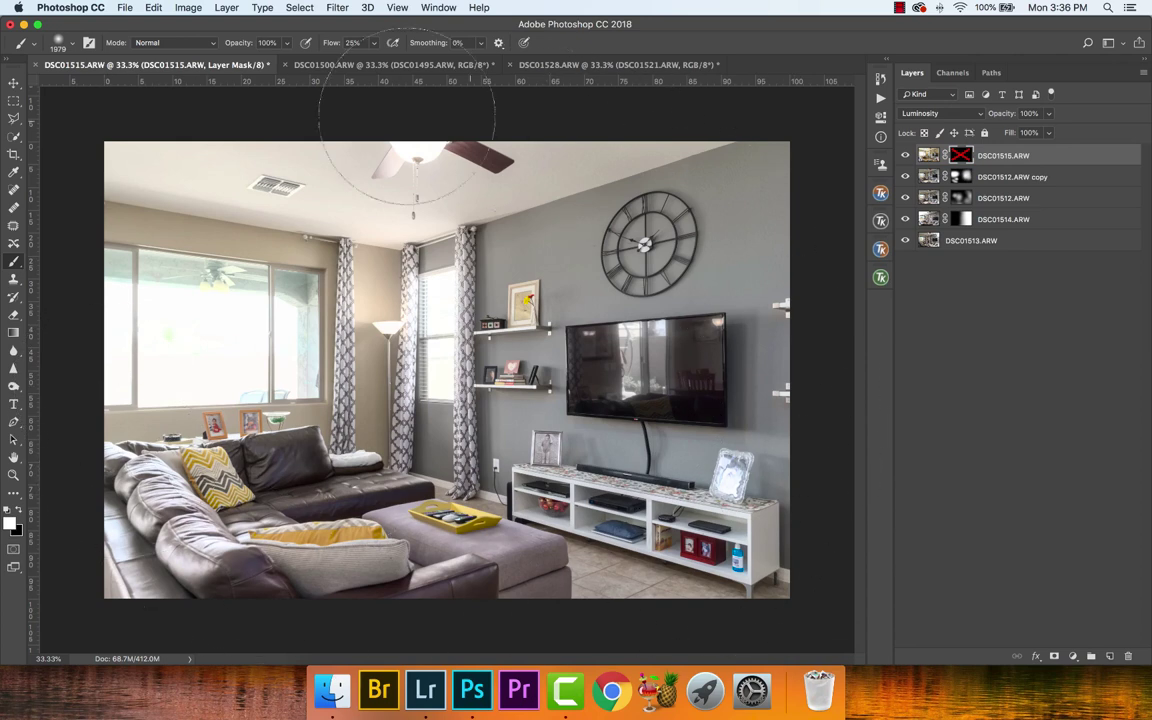
click(962, 112)
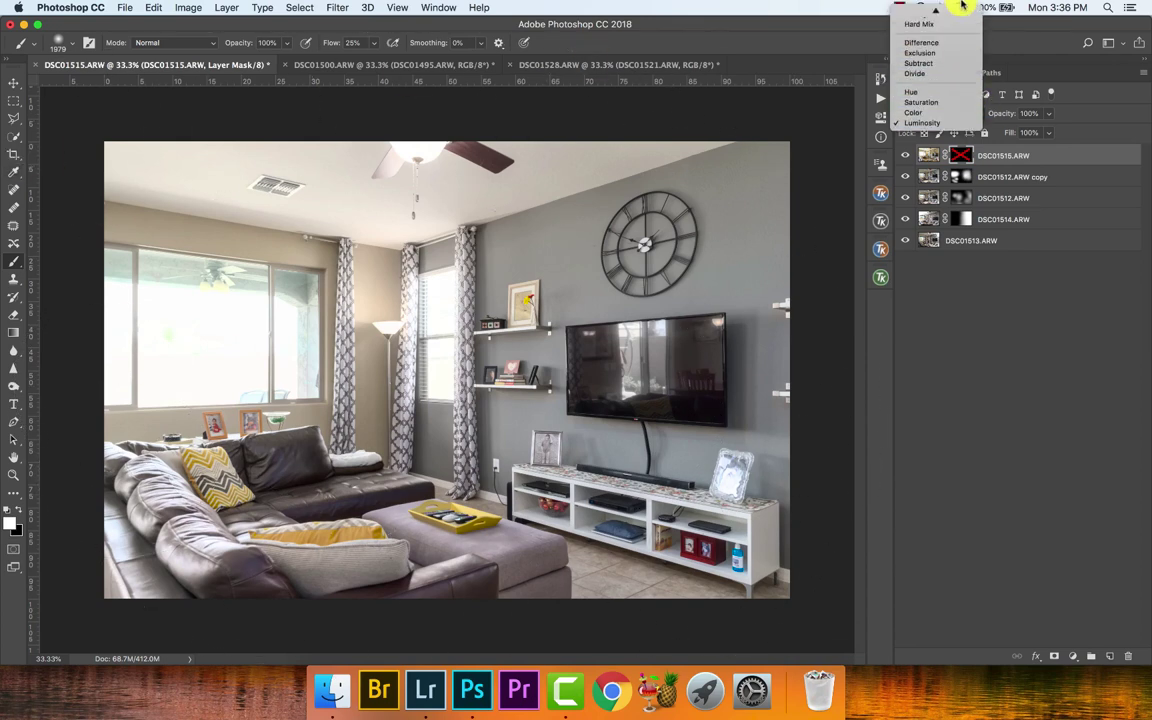
click(957, 14)
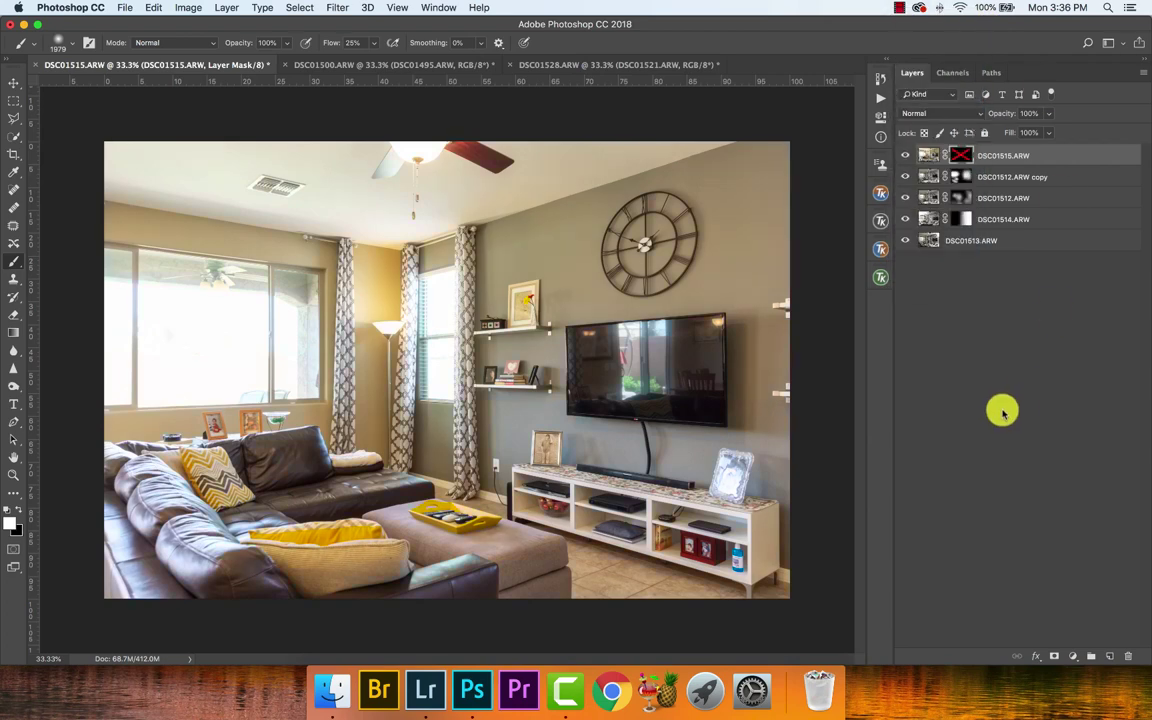
click(946, 113)
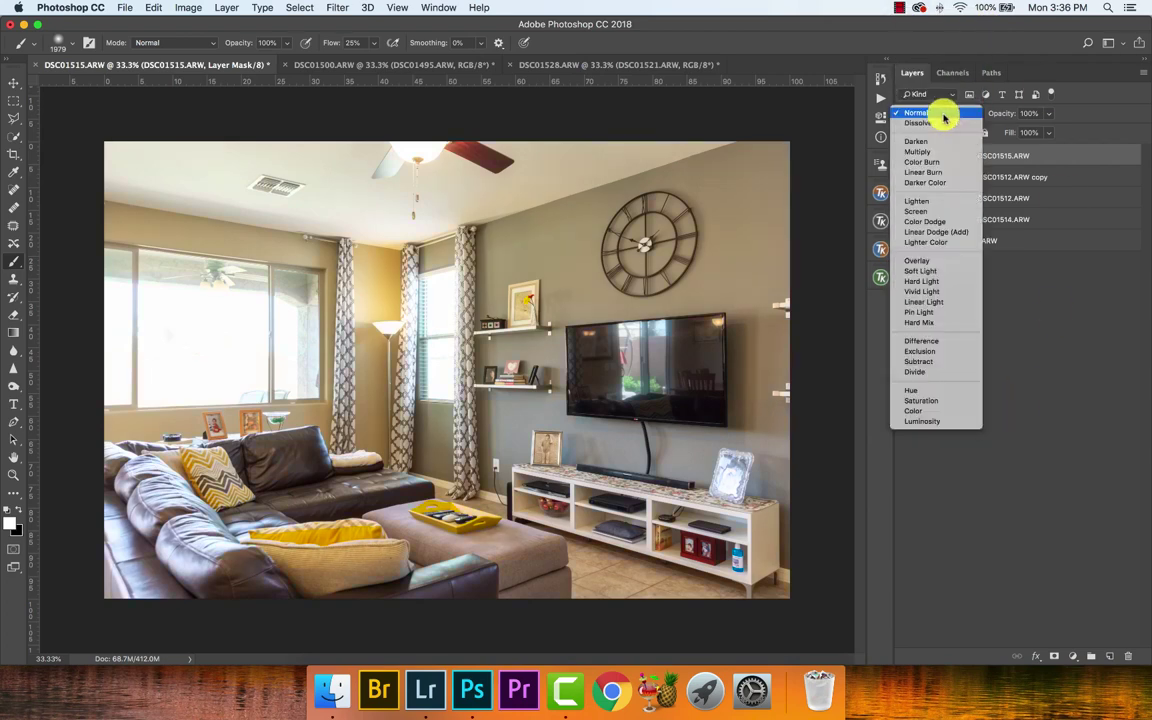
click(937, 427)
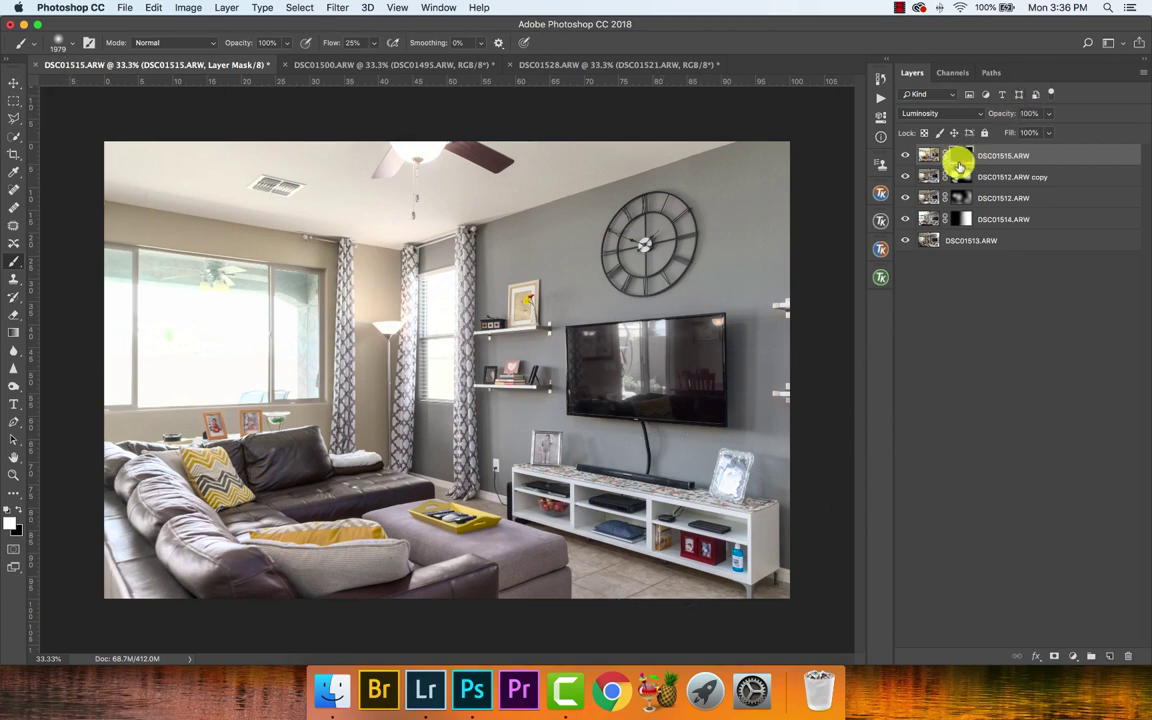
shift+click(955, 155)
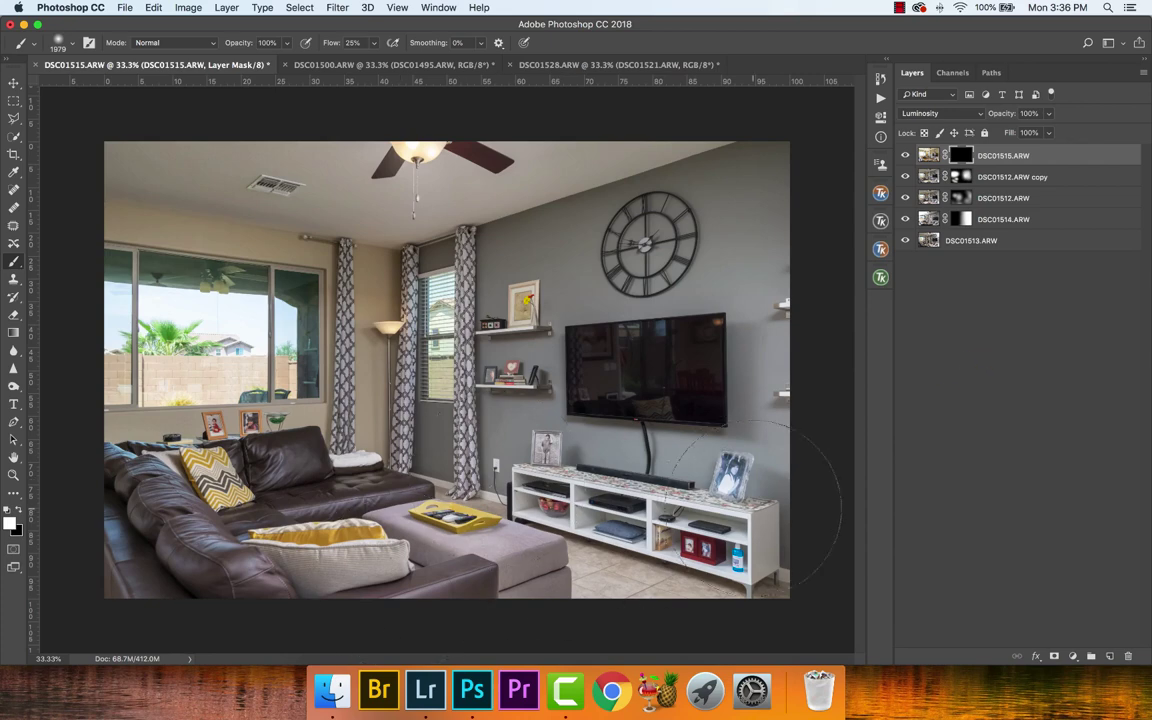
- Paint white over the sofa and ottoman on the DSC01515.ARW mask with a large brush at 10% flow
key(super+h)
key(super+minus)
mouse_move(400, 556)
mouse_down()
mouse_move(463, 524)
mouse_move(448, 527)
mouse_up()
click(244, 481)
key(super+z)
click(350, 43)
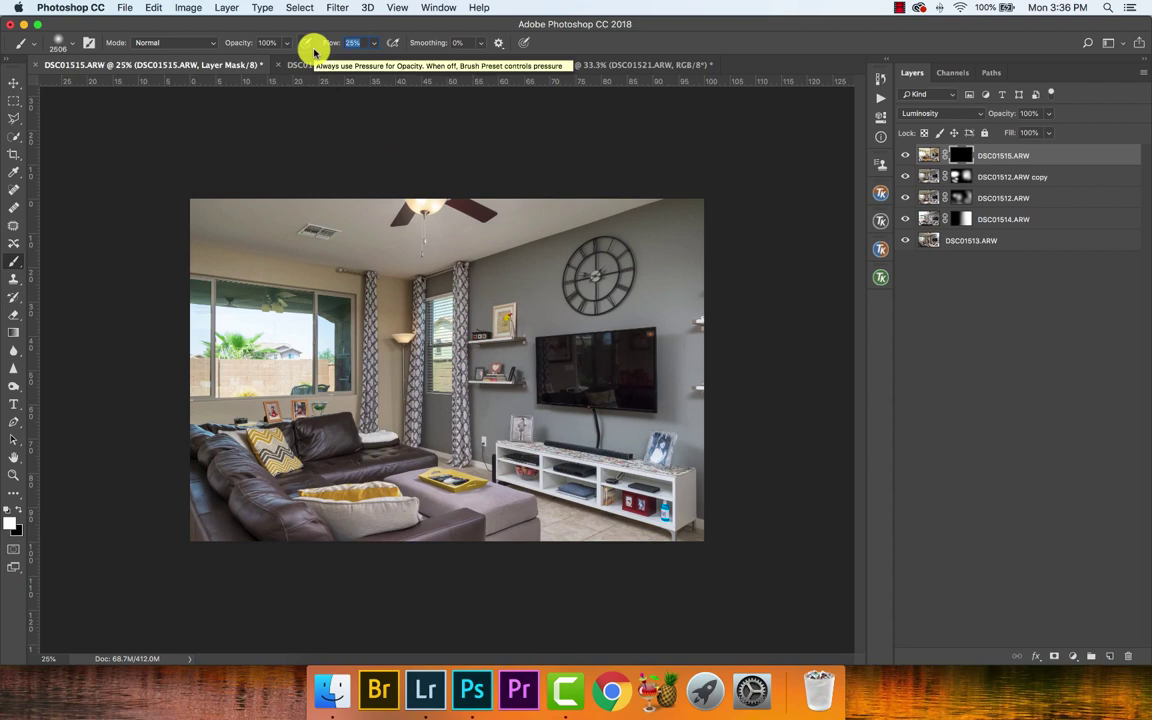
text(10)
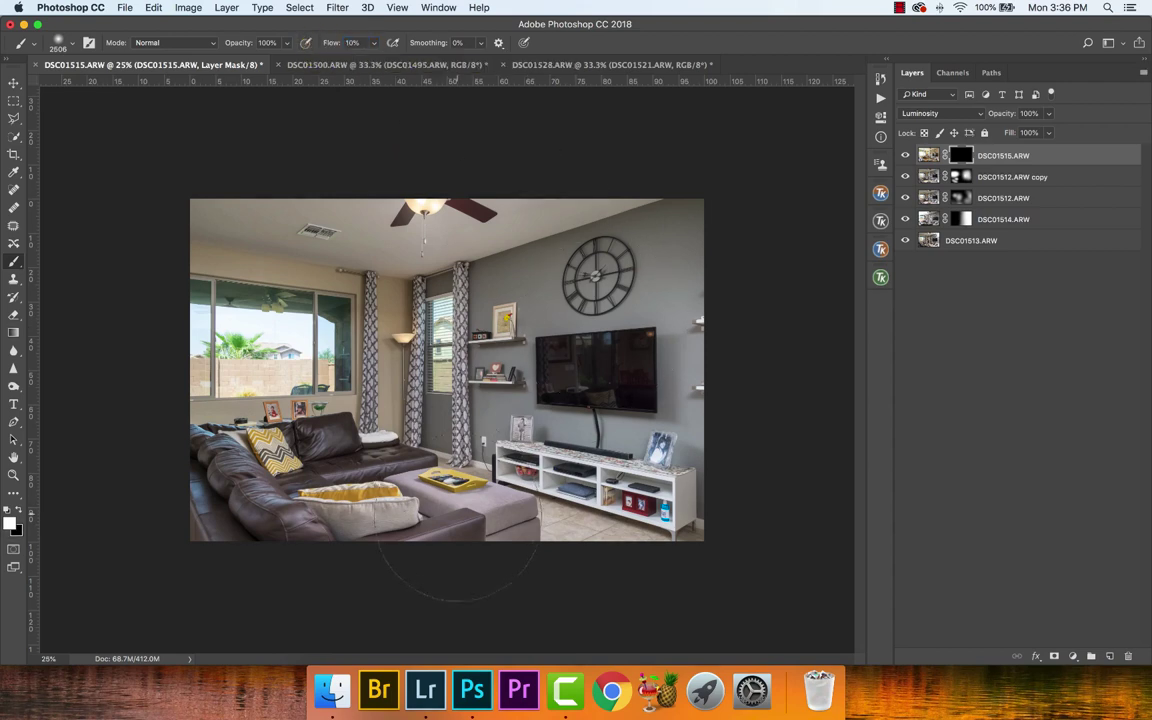
mouse_move(537, 570)
mouse_down()
mouse_move(200, 545)
mouse_move(128, 482)
mouse_move(305, 560)
mouse_up()
drag(300, 500, 250, 500)
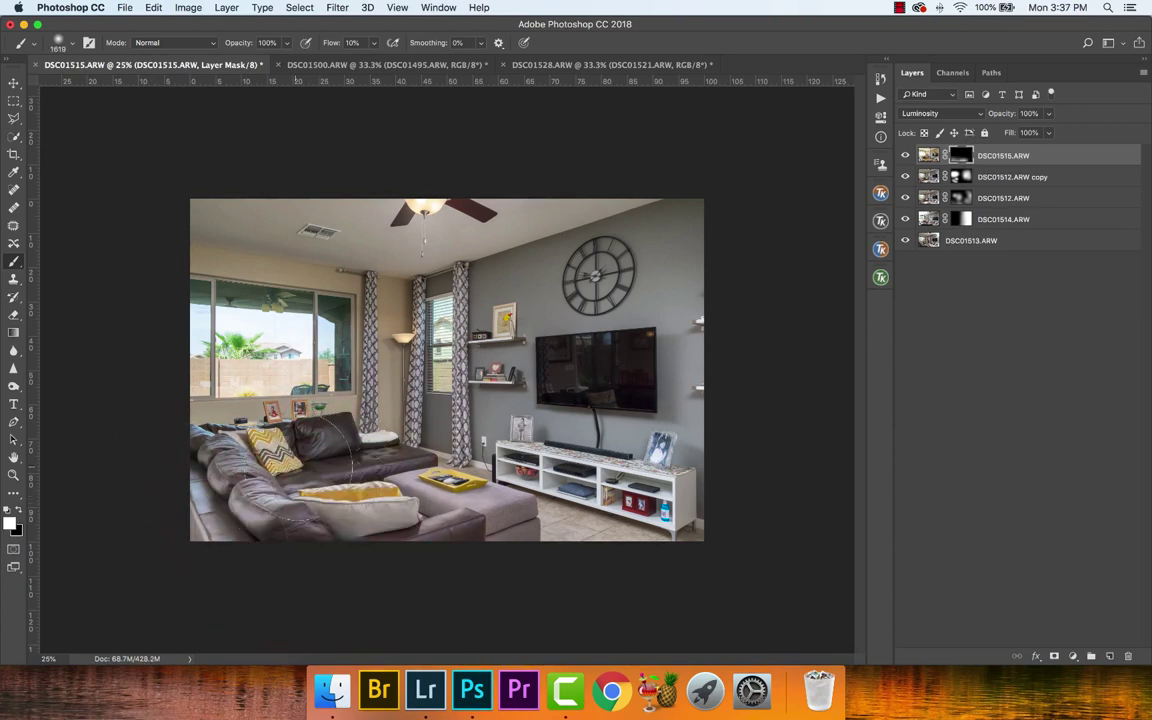
- Paint white over the TV, its console and the ceiling on the DSC01515.ARW mask, undoing the last stroke beside the ceiling fan
drag(615, 514, 632, 516)
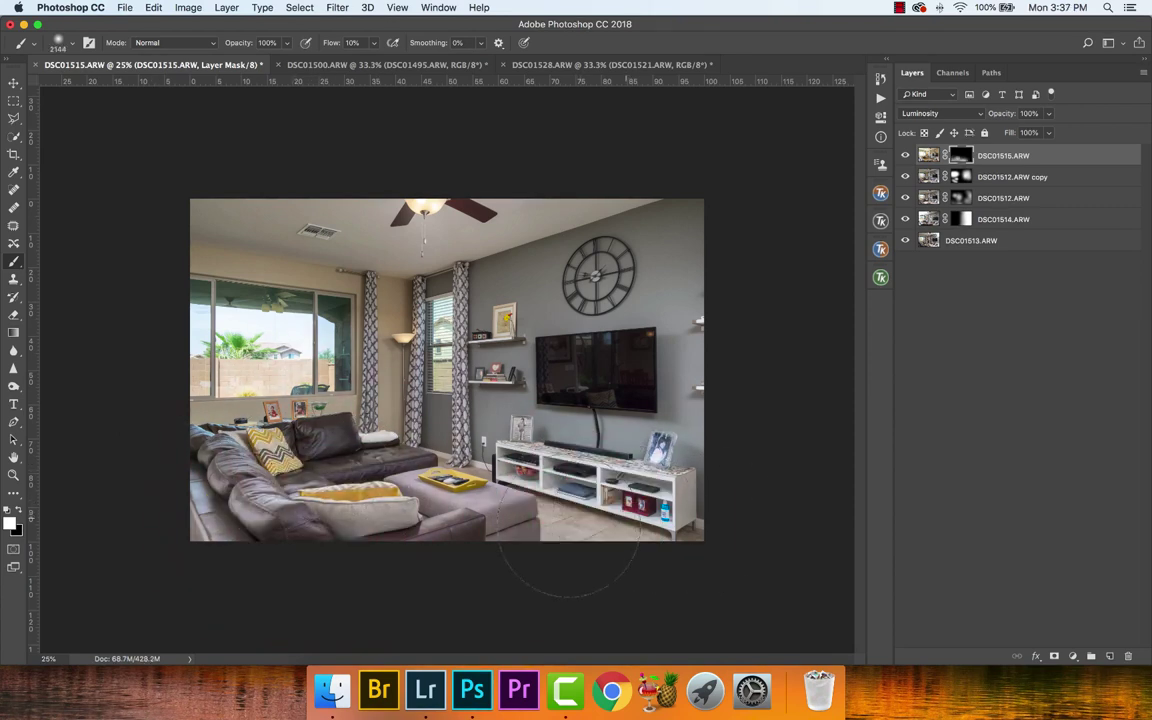
mouse_move(575, 450)
mouse_down()
mouse_move(600, 360)
mouse_move(580, 350)
mouse_up()
click(537, 196)
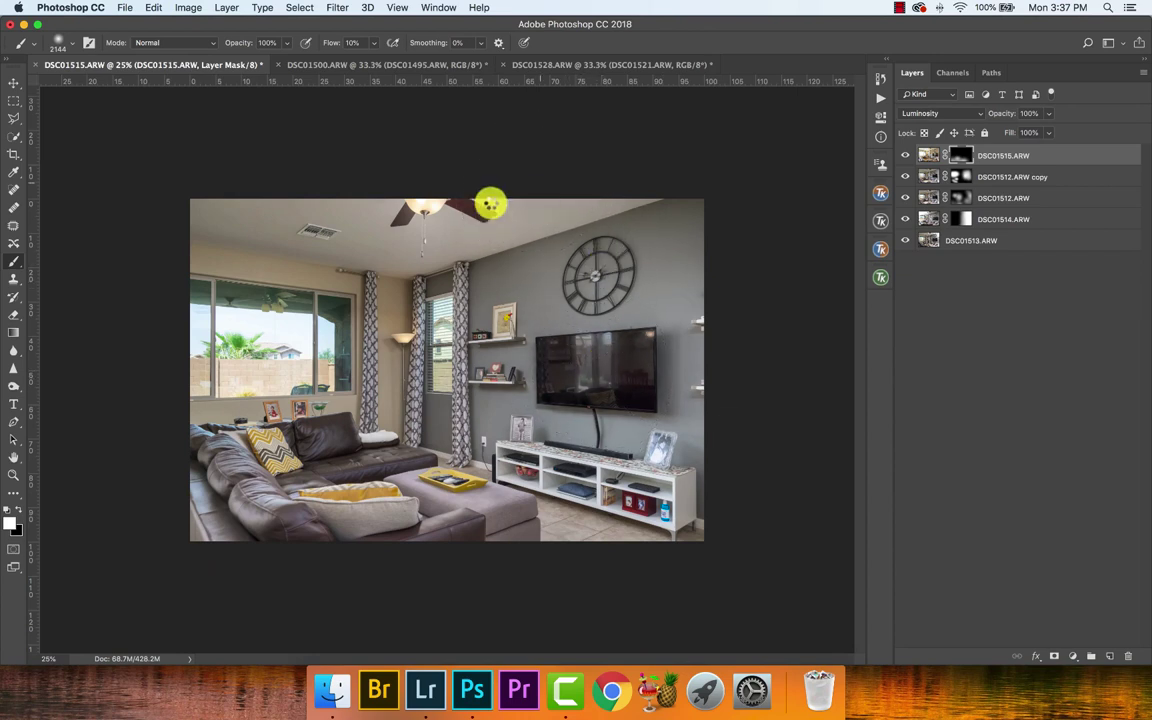
click(365, 203)
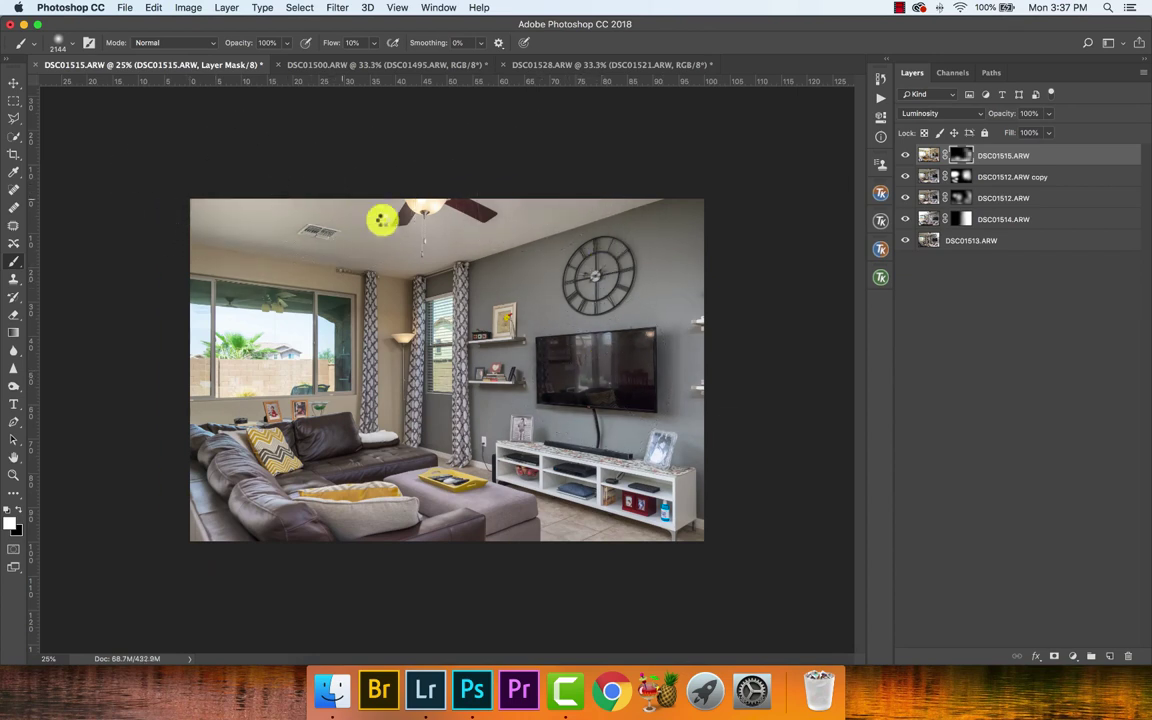
mouse_move(430, 405)
mouse_down()
mouse_move(380, 403)
mouse_move(330, 372)
mouse_up()
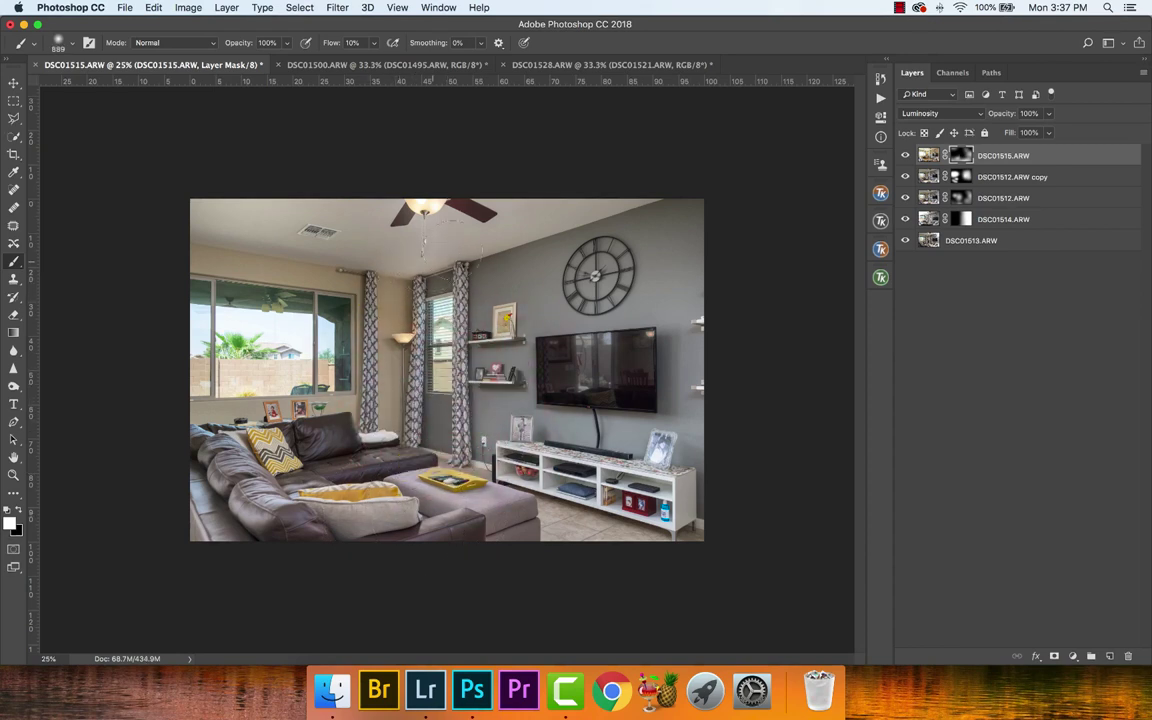
click(411, 255)
key(super+z)
- Touch up the DSC01515.ARW mask over the sofa and the lower edge of the large window with a smaller brush, using black
key(z)
drag(188, 411, 226, 406)
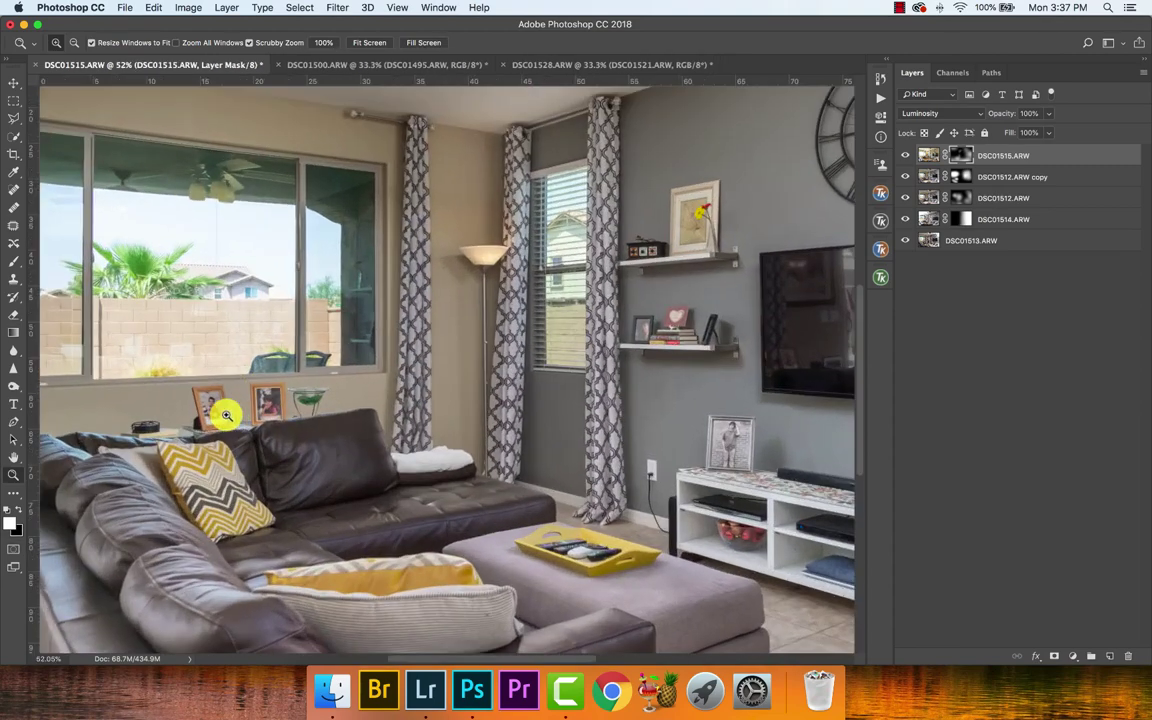
scroll(442, 429, left, 3)
key(b)
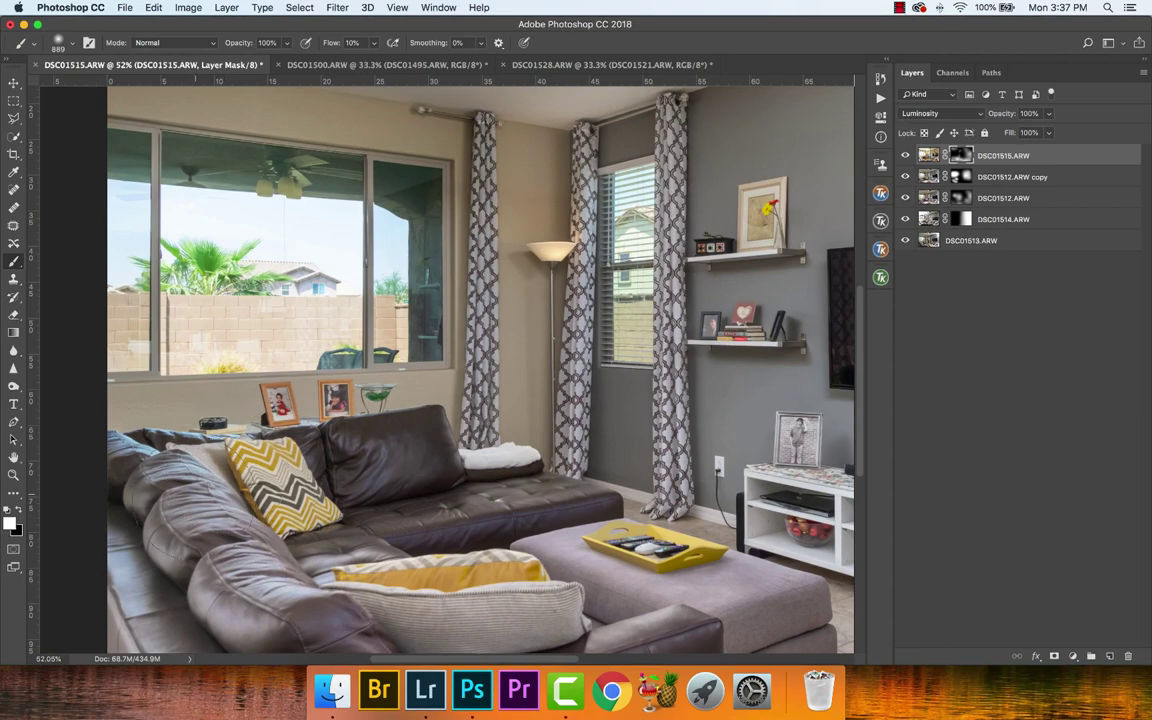
key(x)
mouse_move(180, 446)
mouse_down()
mouse_move(424, 630)
mouse_move(455, 517)
mouse_up()
drag(257, 411, 240, 411)
key(x)
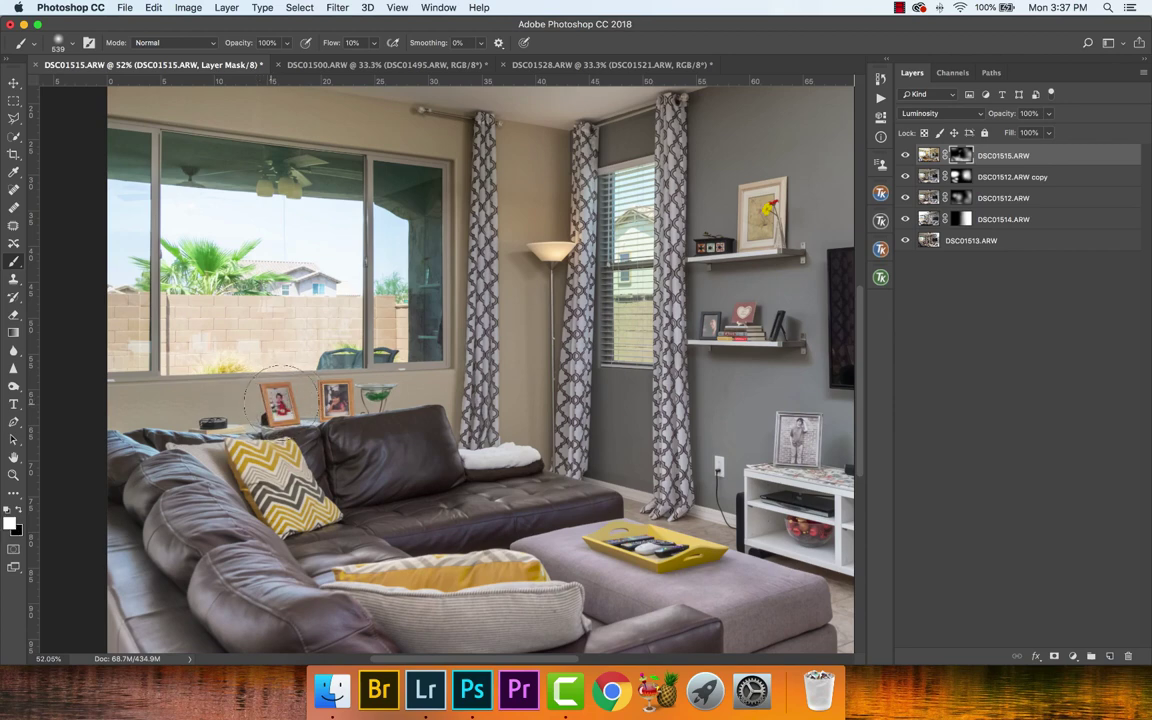
key(x)
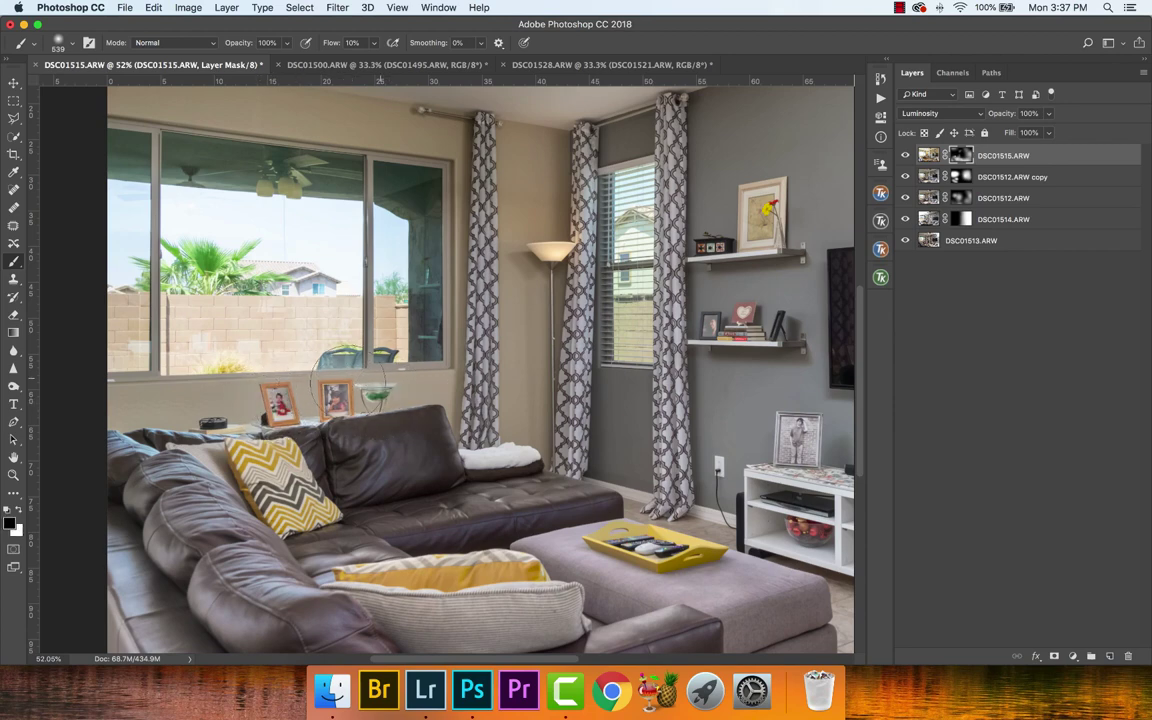
click(358, 348)
- Paint white over the wall below the shelves and the upper right corner of the gray wall on the DSC01515.ARW mask
key(z)
alt+click(469, 370)
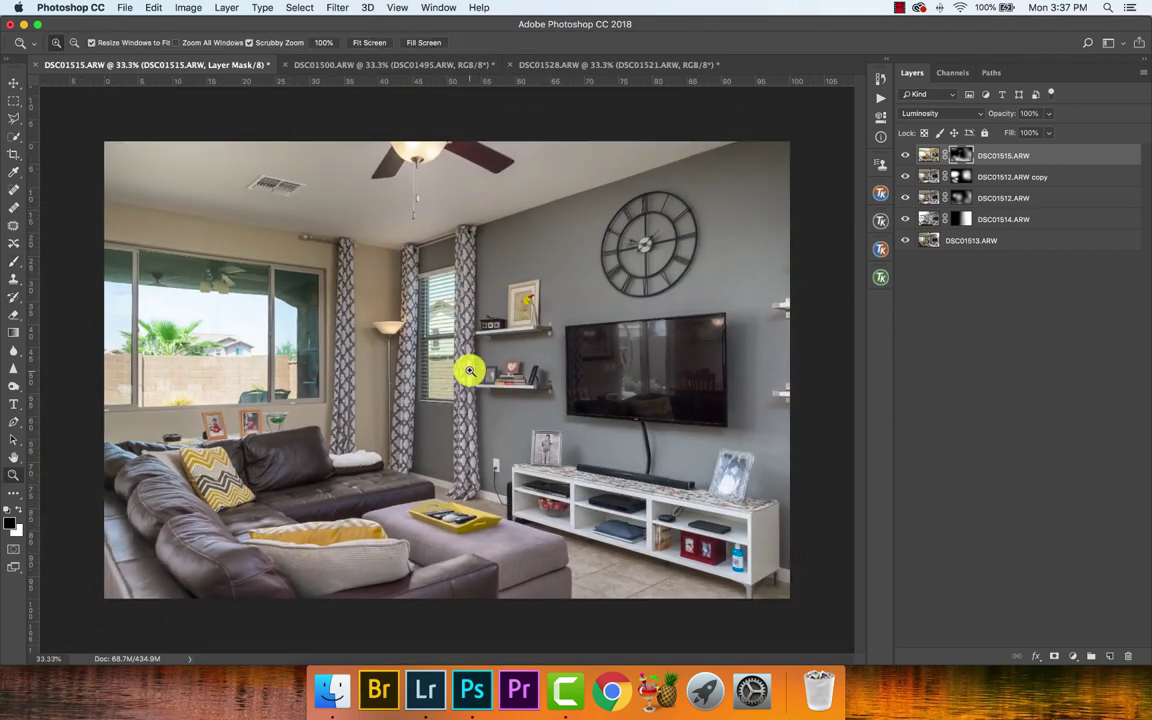
key(b)
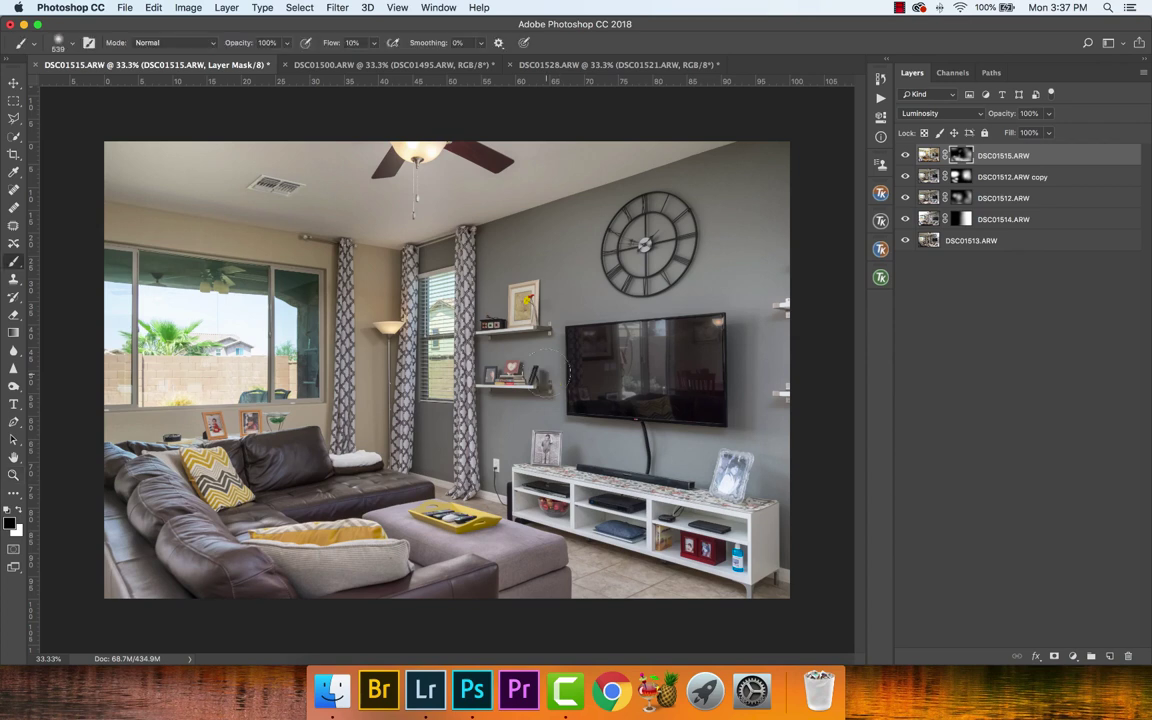
ctrl+alt+drag(505, 372, 620, 378)
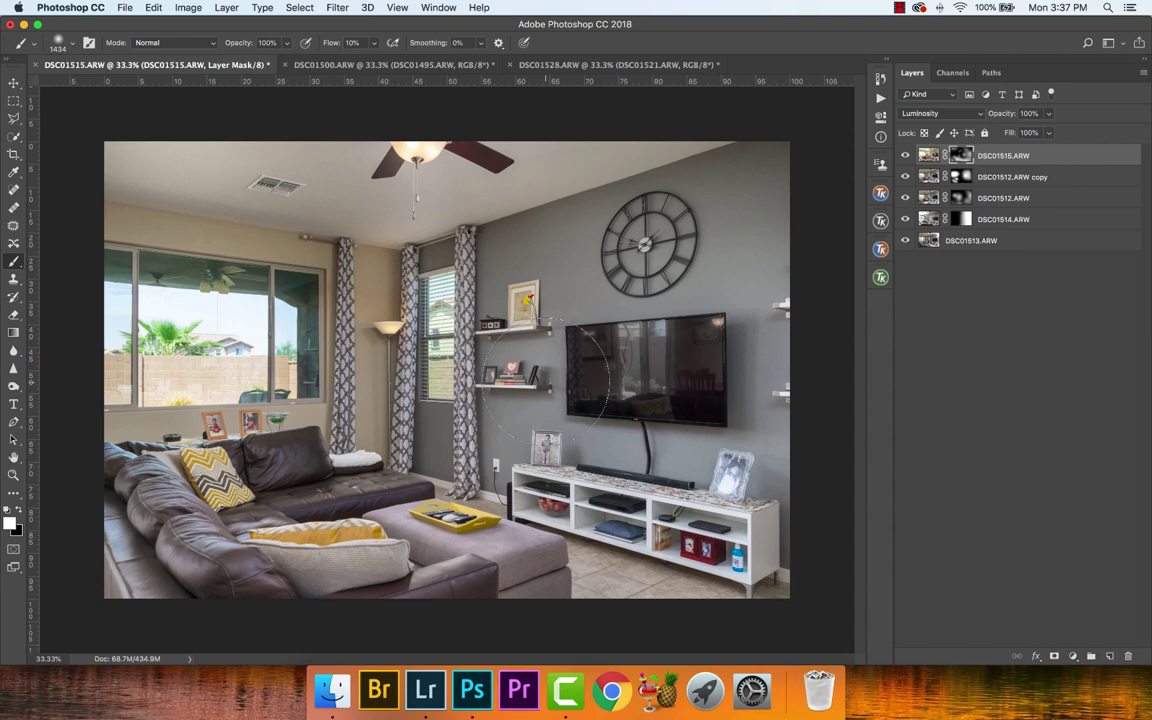
click(543, 405)
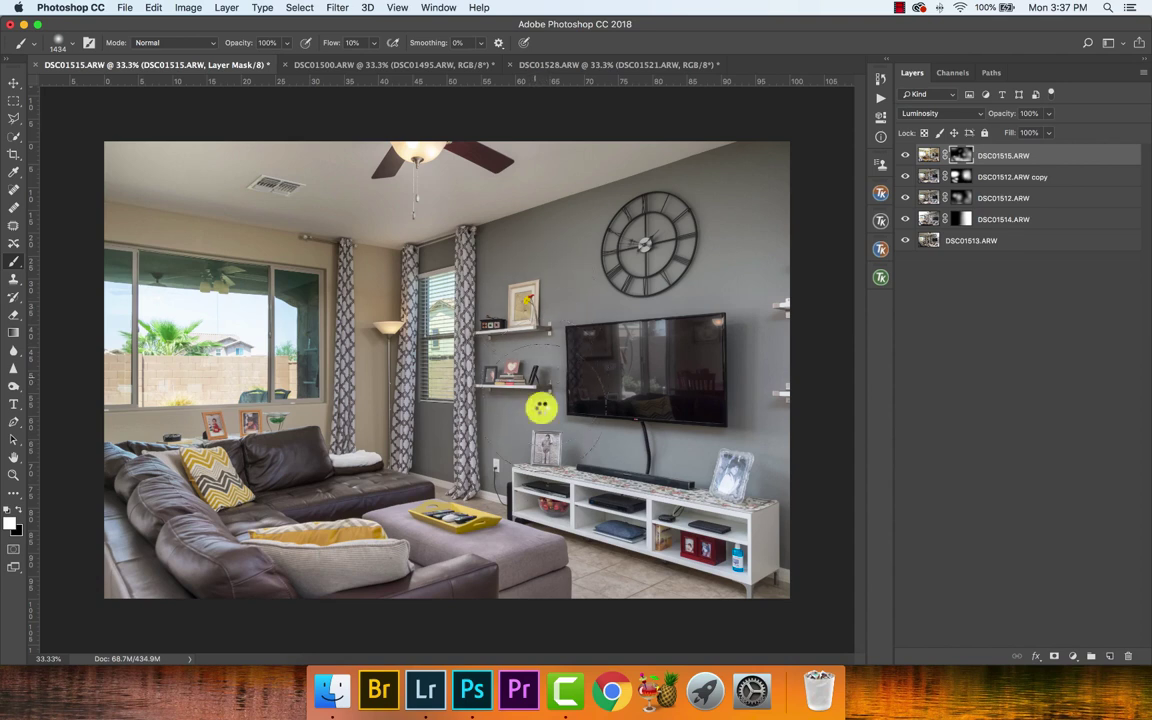
click(771, 141)
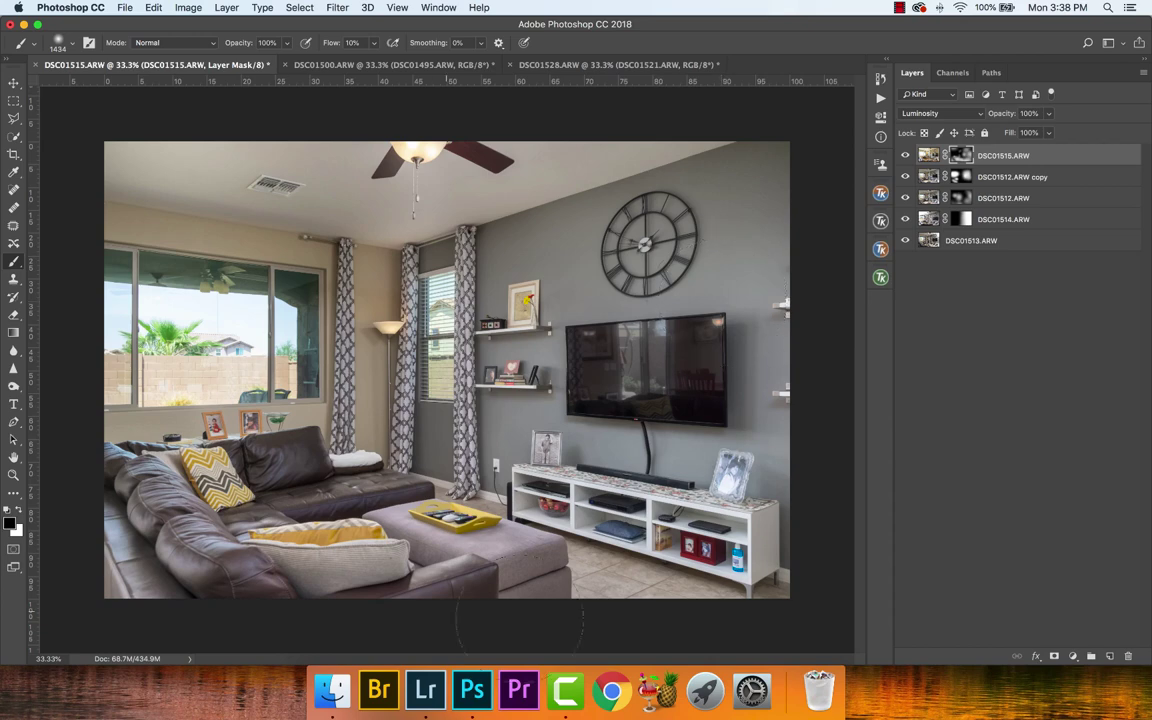
- Add a new empty layer above DSC01515.ARW for work on the TV screen
key(z)
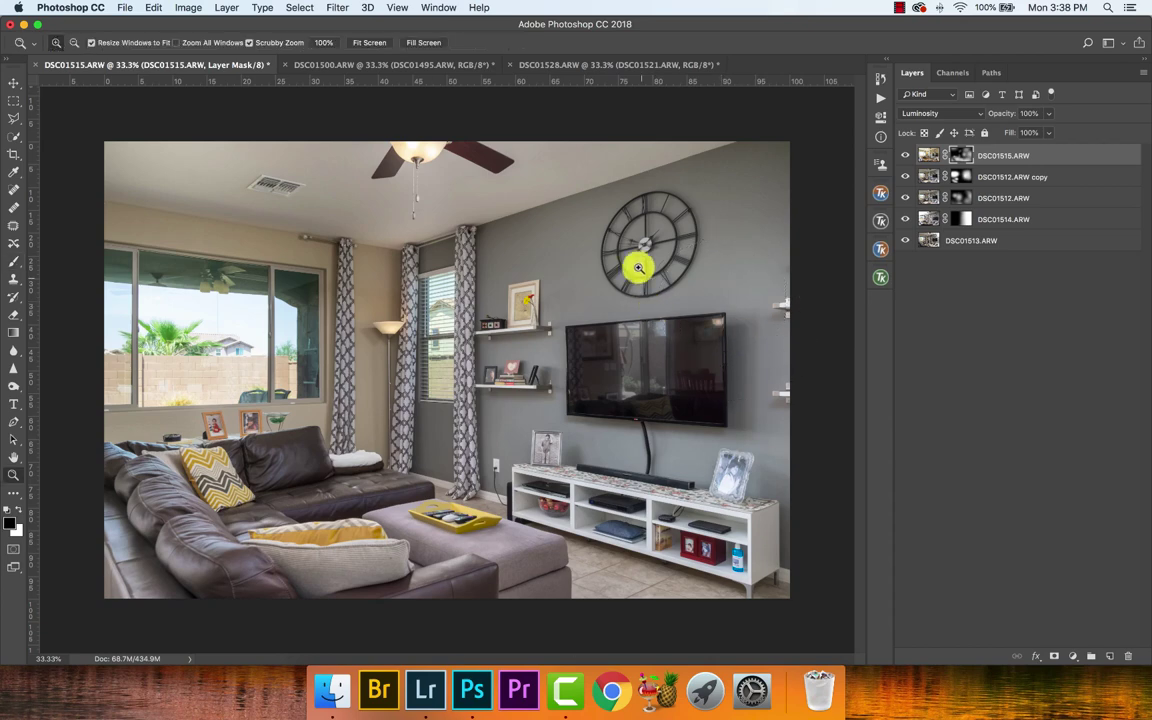
drag(689, 377, 563, 363)
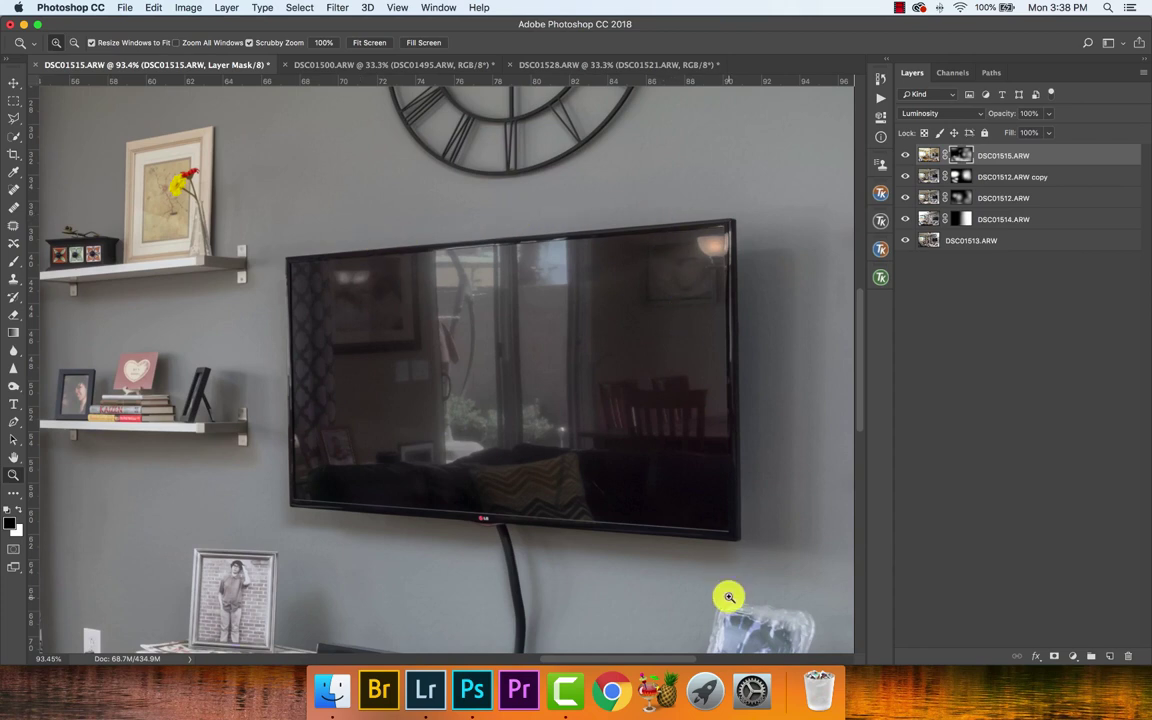
click(1110, 657)
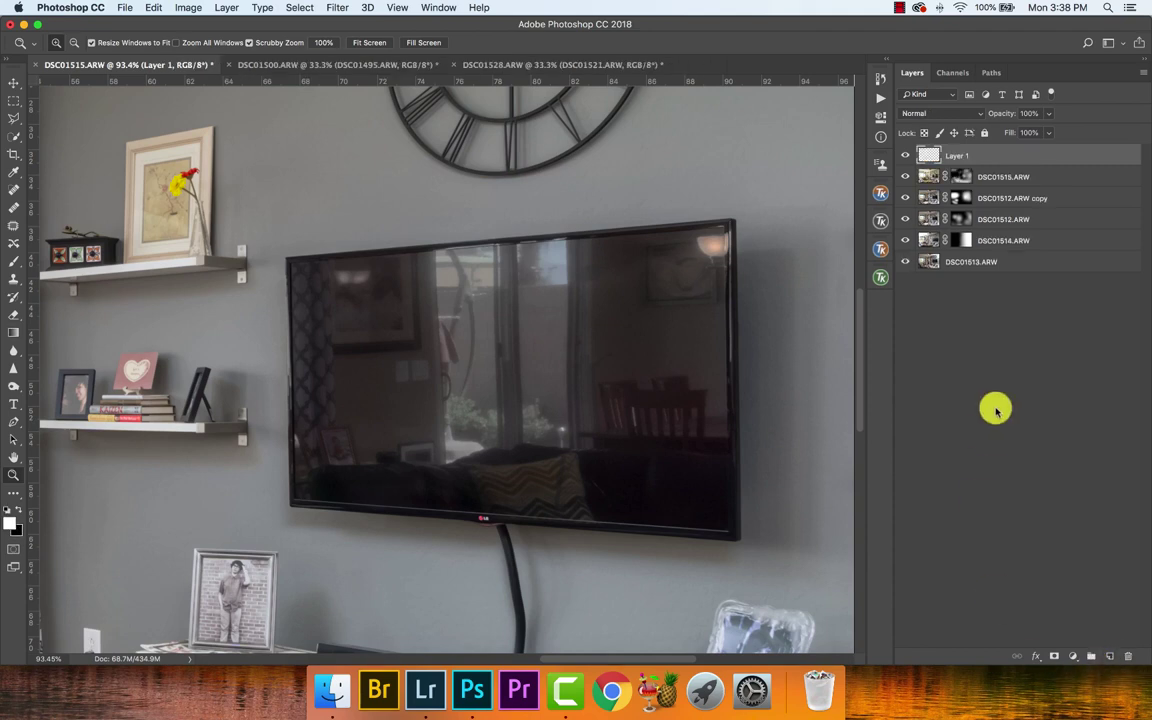
- Outline the TV screen with a closed four-corner Pen path just inside the black bezel
key(p)
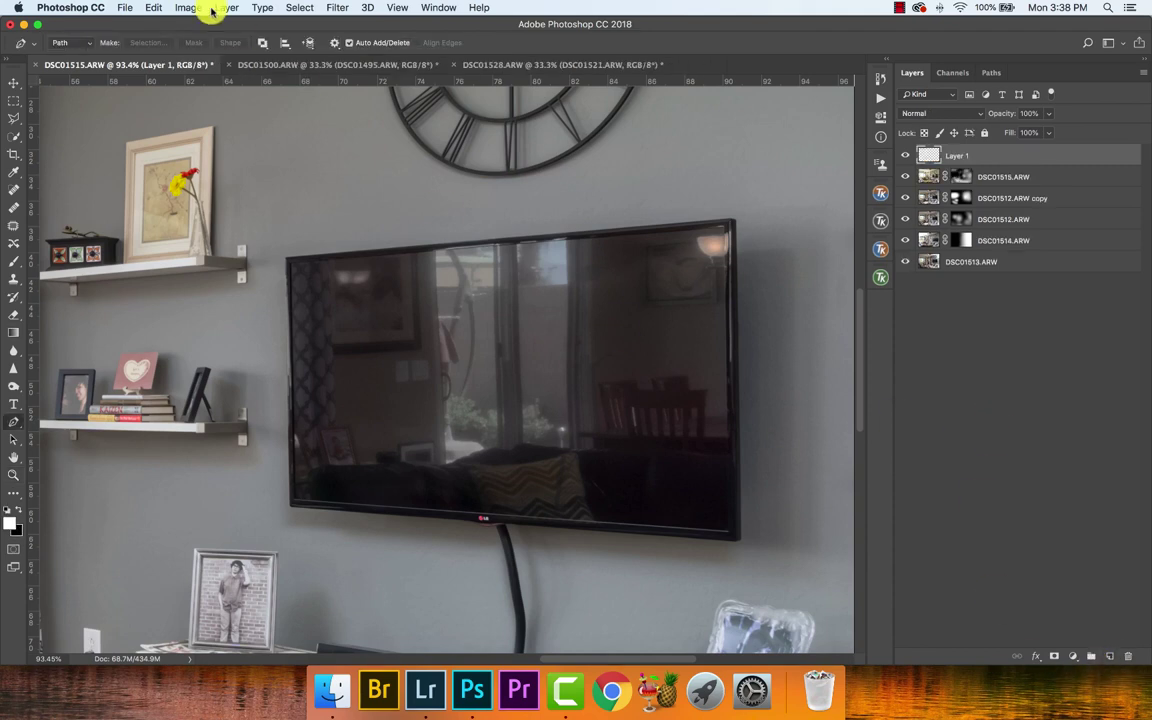
click(290, 263)
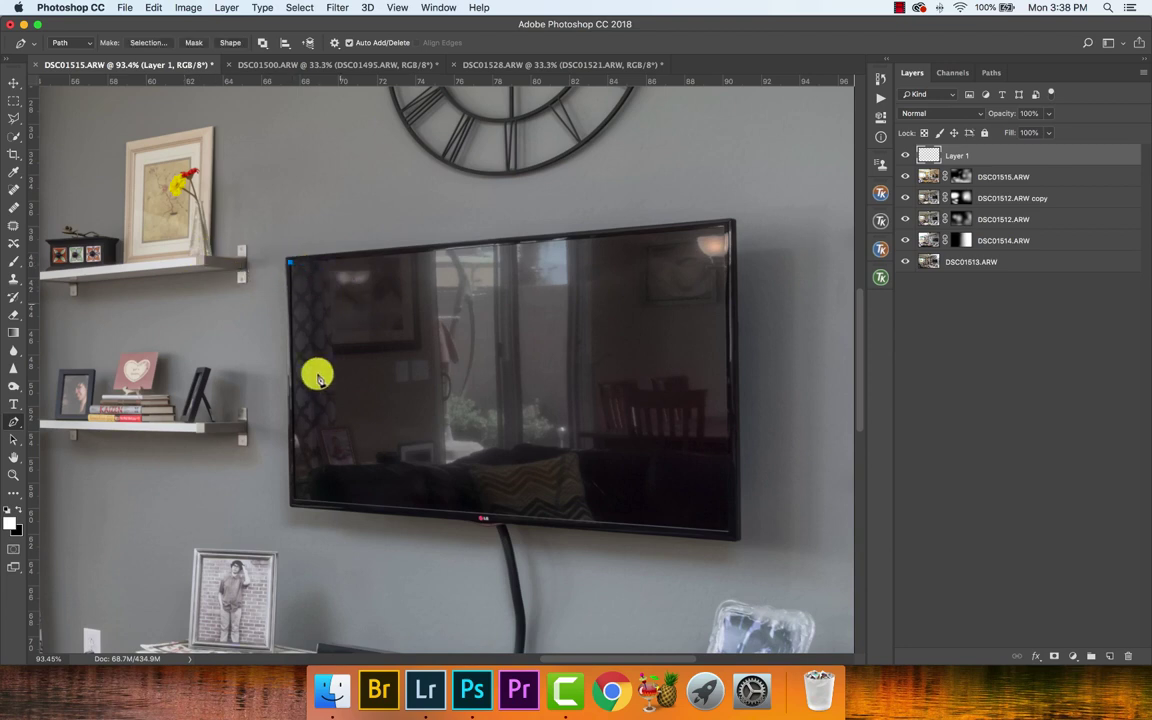
click(294, 502)
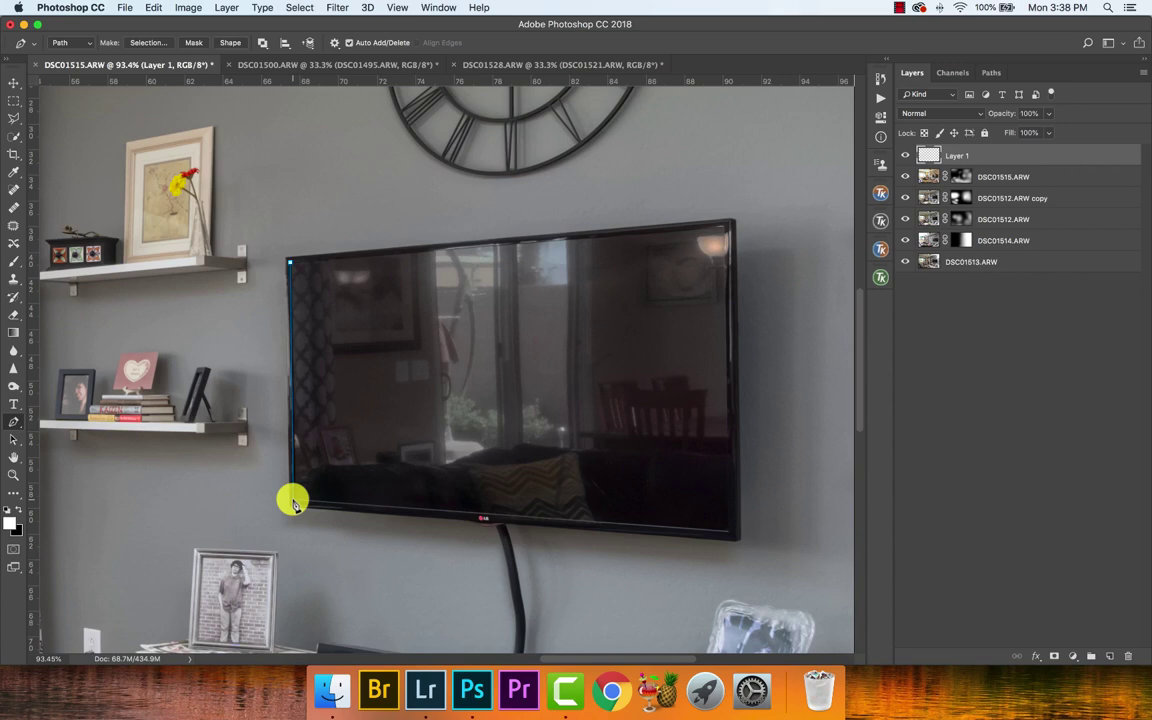
click(731, 535)
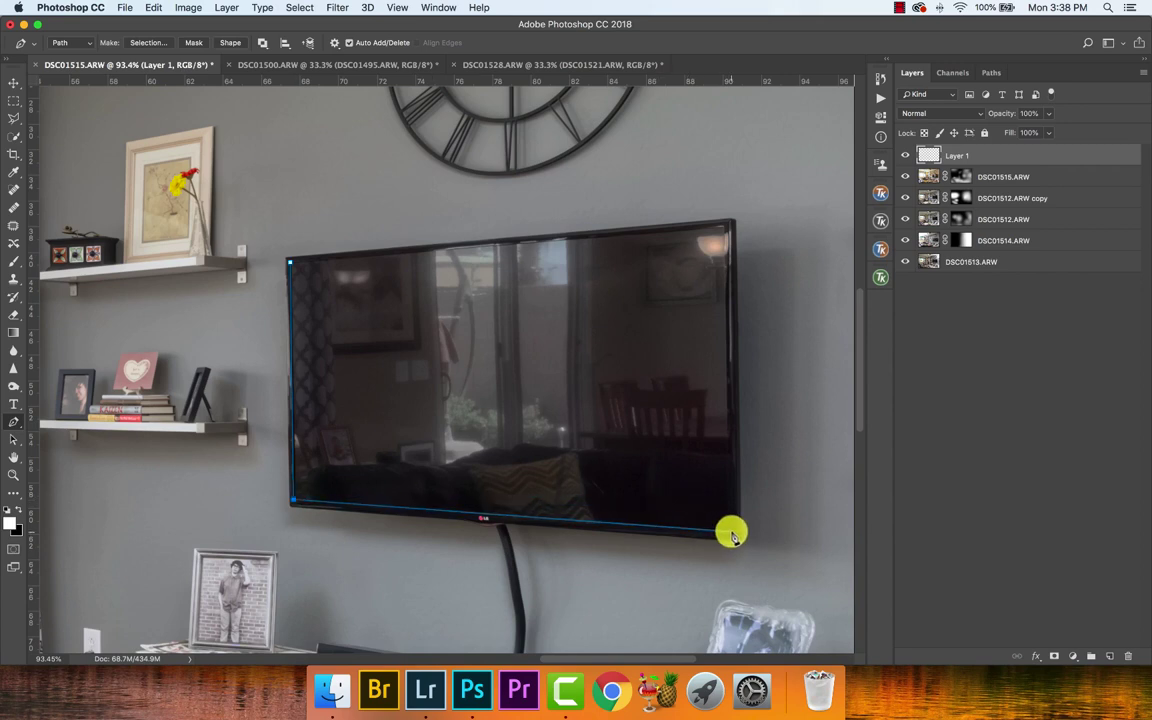
click(727, 229)
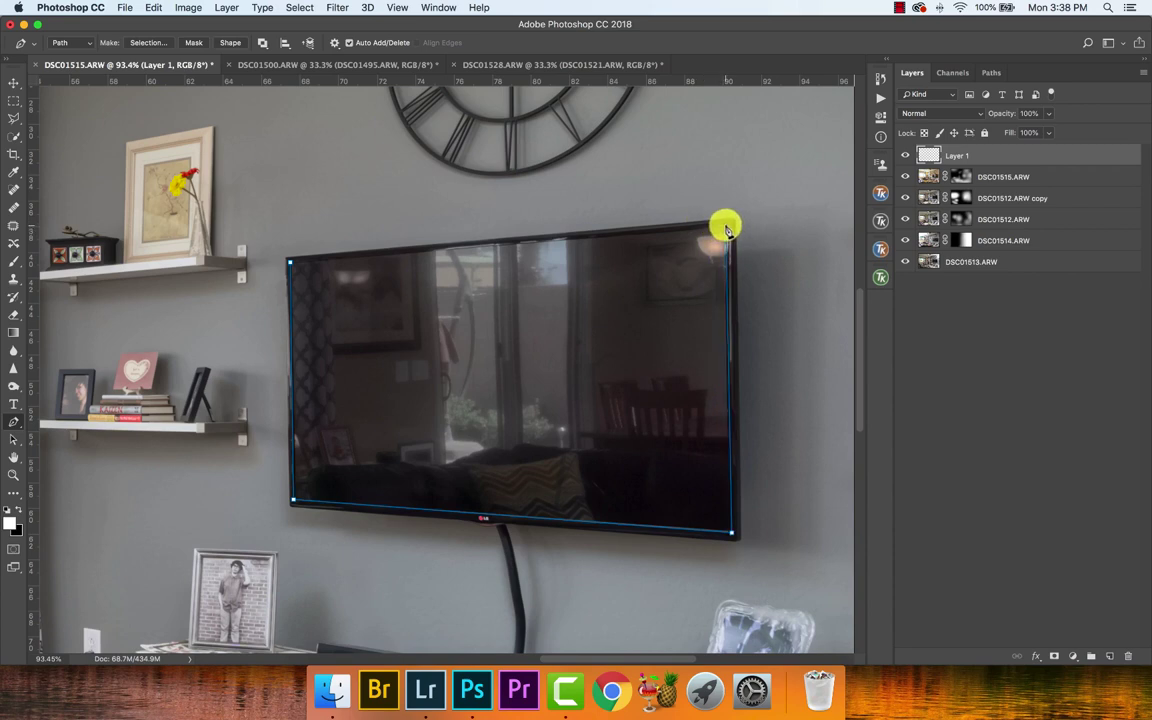
click(291, 265)
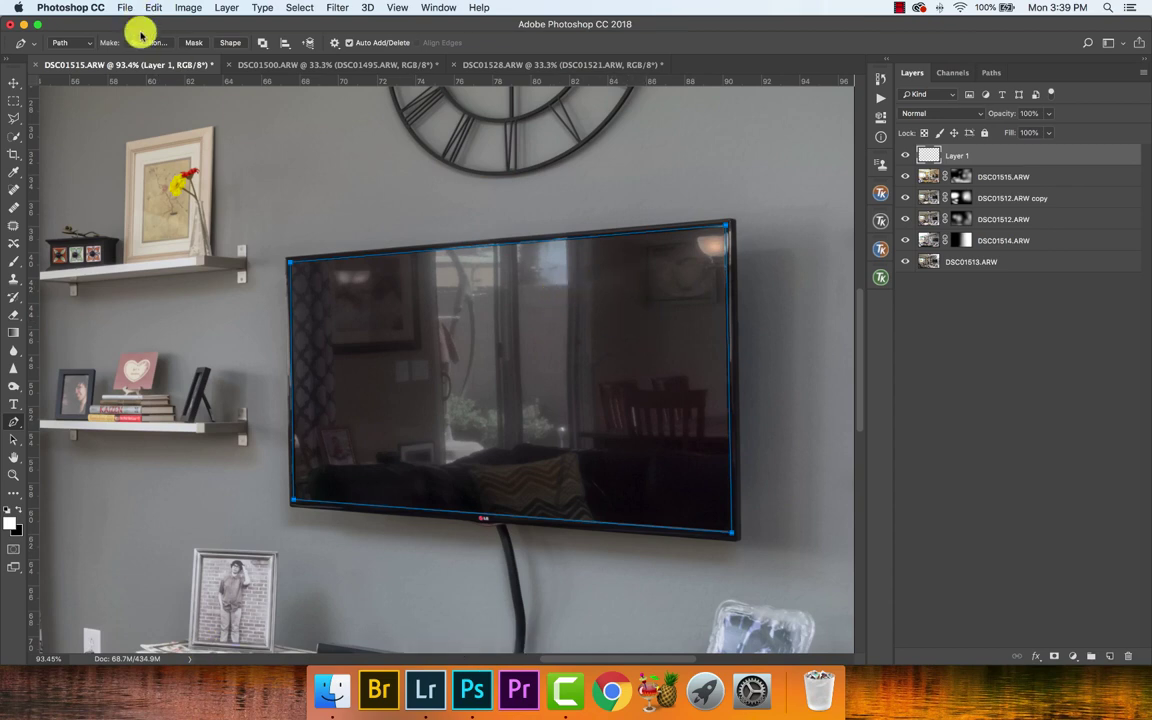
- Convert the TV screen path into a new anti-aliased selection
click(78, 43)
click(147, 37)
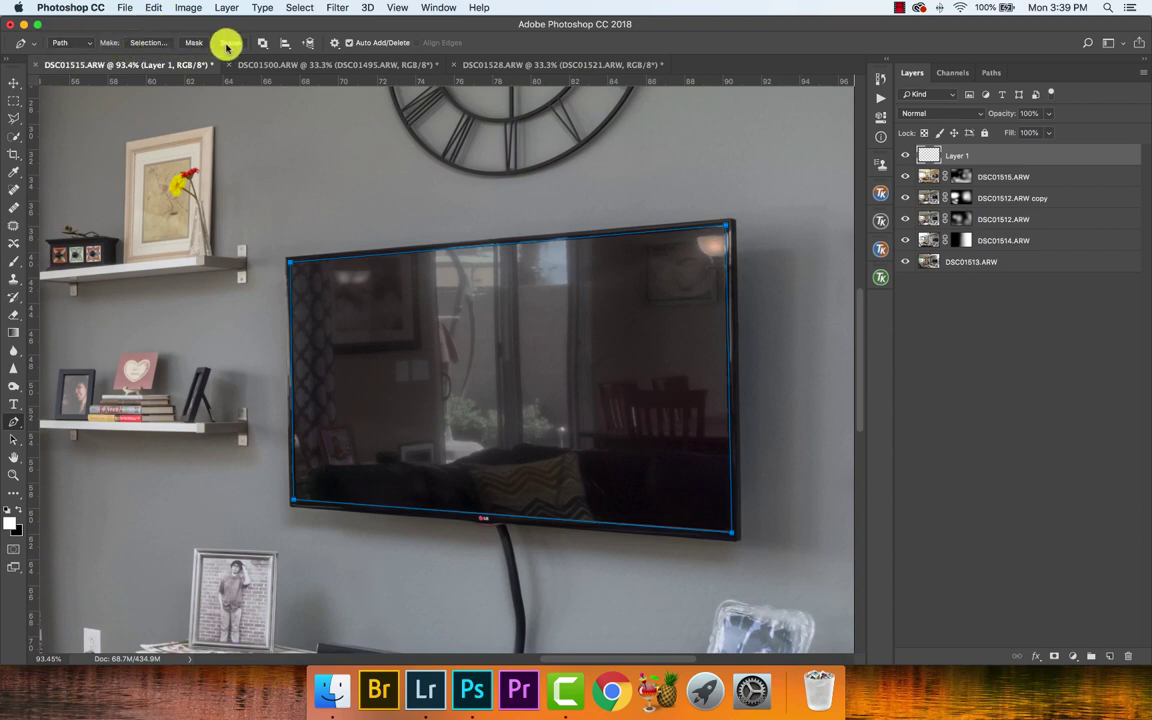
click(158, 43)
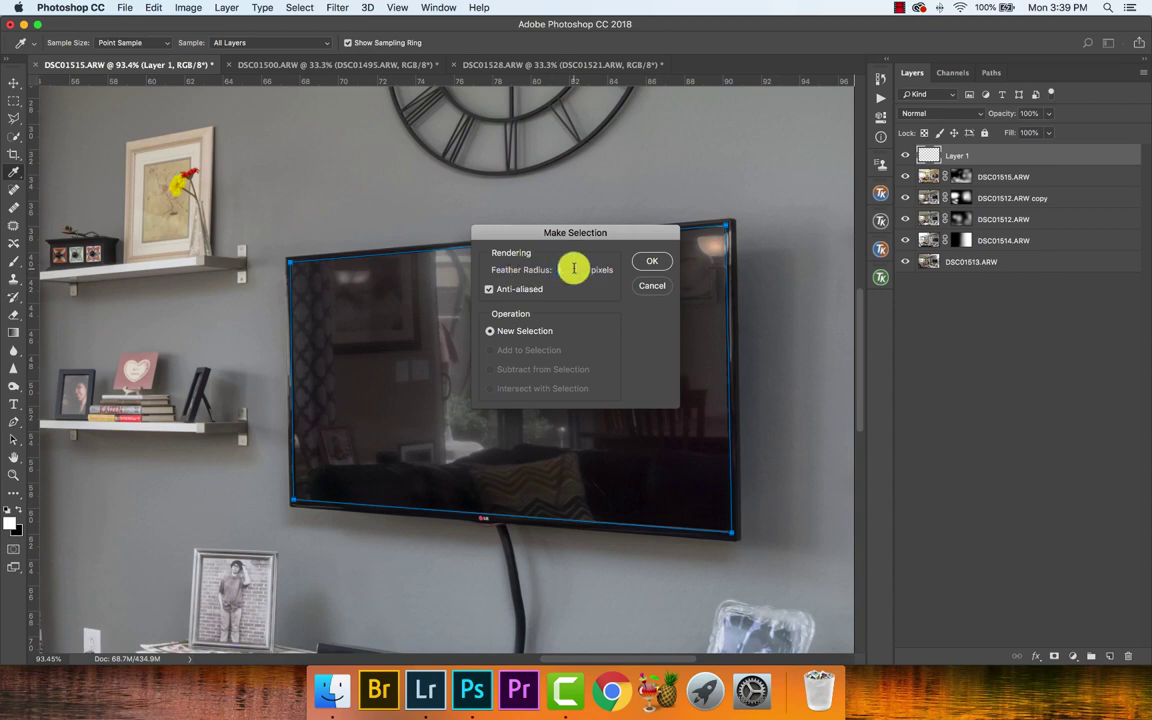
click(652, 264)
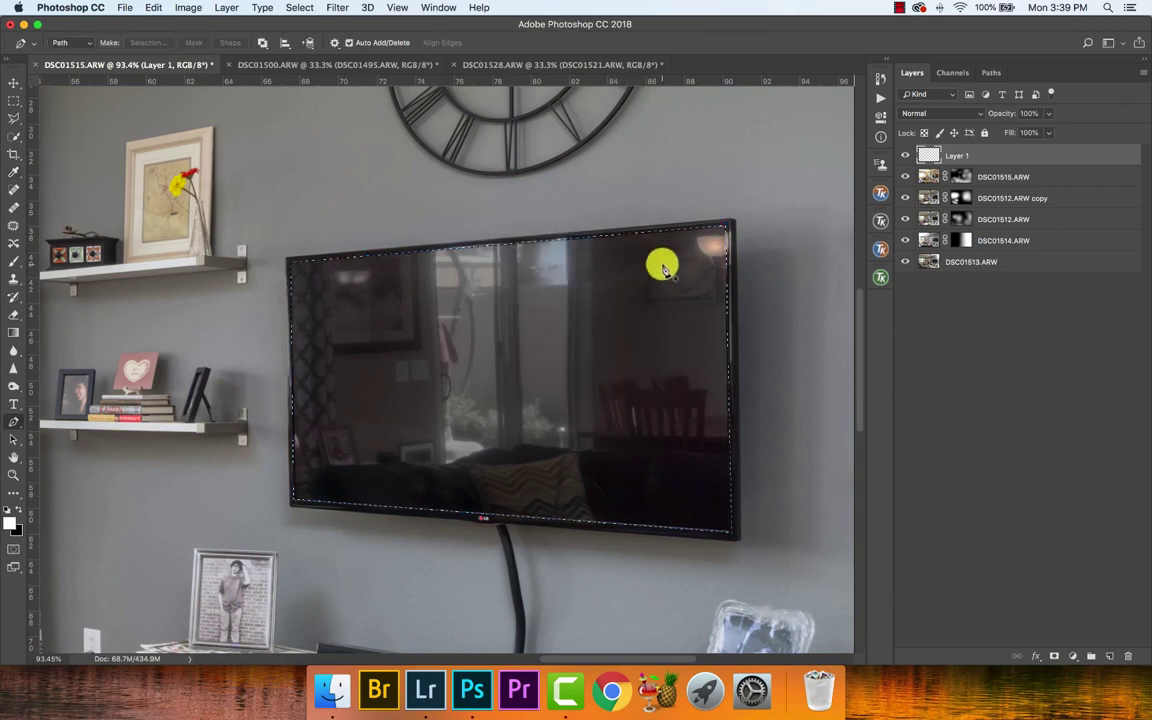
- Edit the Black, White gradient and set its starting color stop to dark gray 141414
key(g)
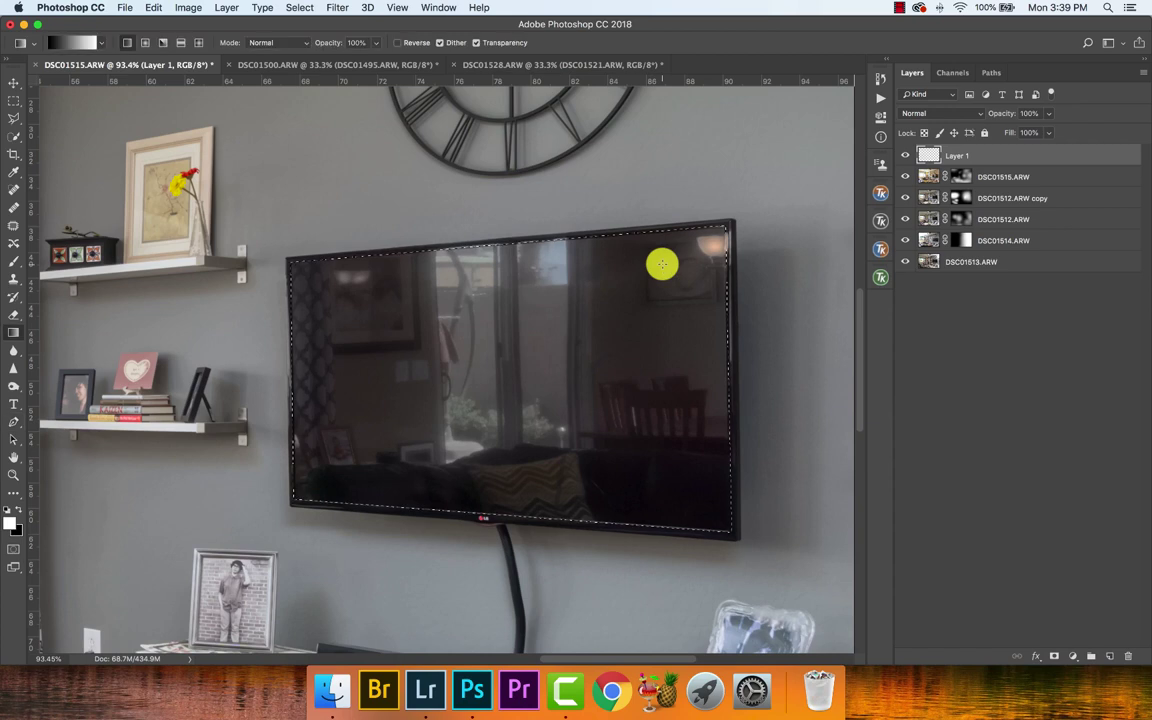
click(85, 42)
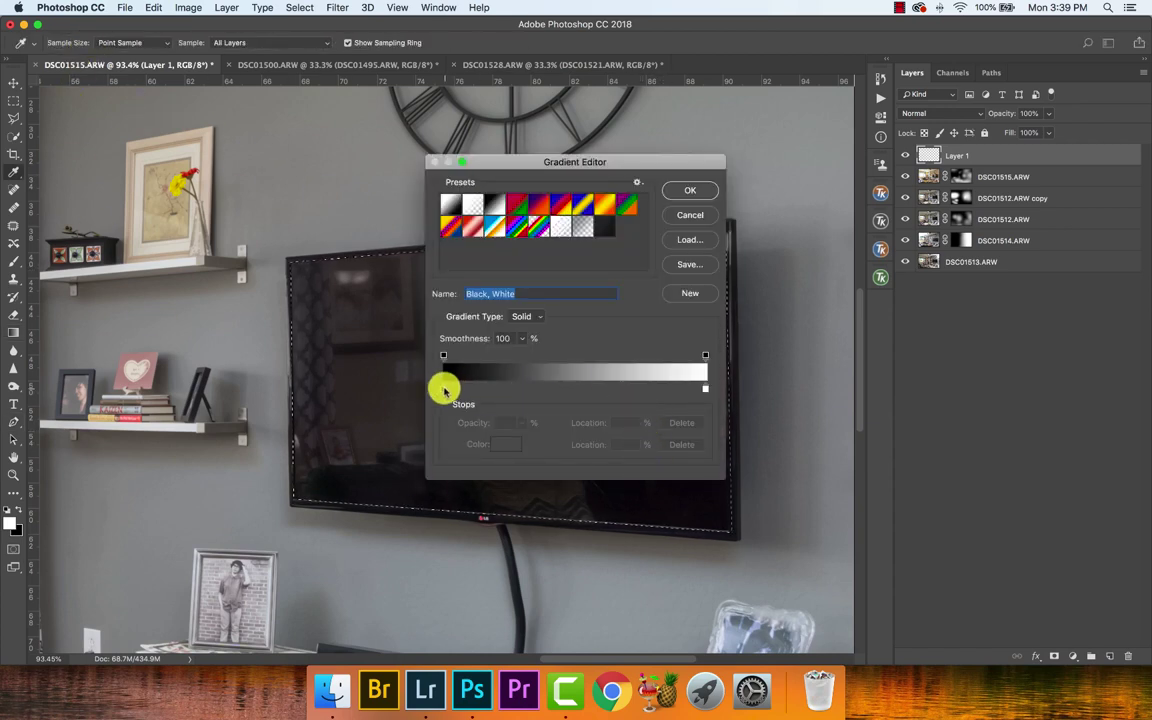
double_click(443, 390)
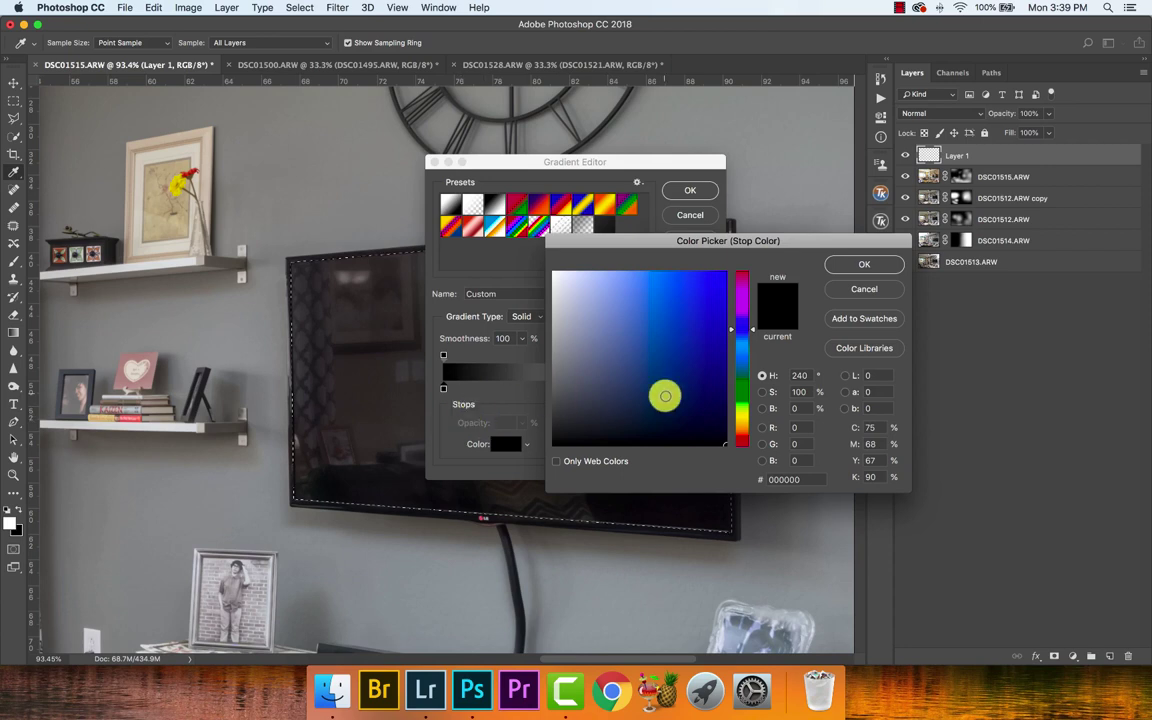
drag(571, 432, 537, 431)
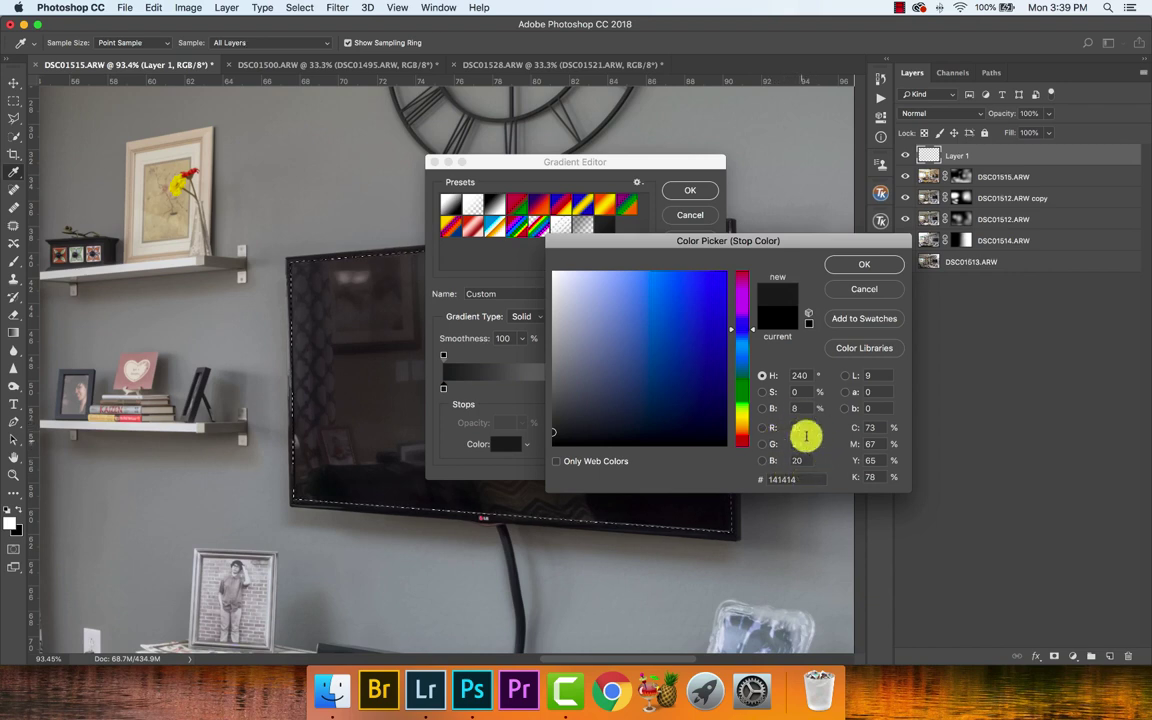
click(856, 266)
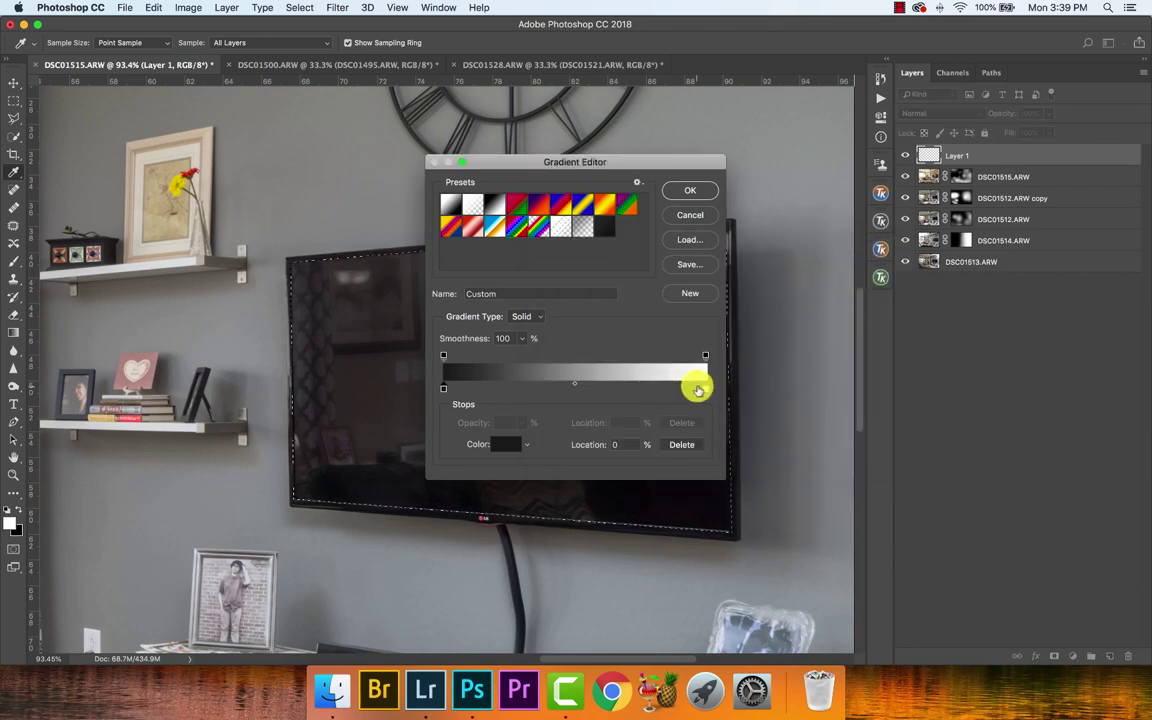
- Set the gradient's end color stop to the slightly lighter gray 282828 and recheck the starting stop's color
double_click(702, 390)
drag(555, 410, 531, 419)
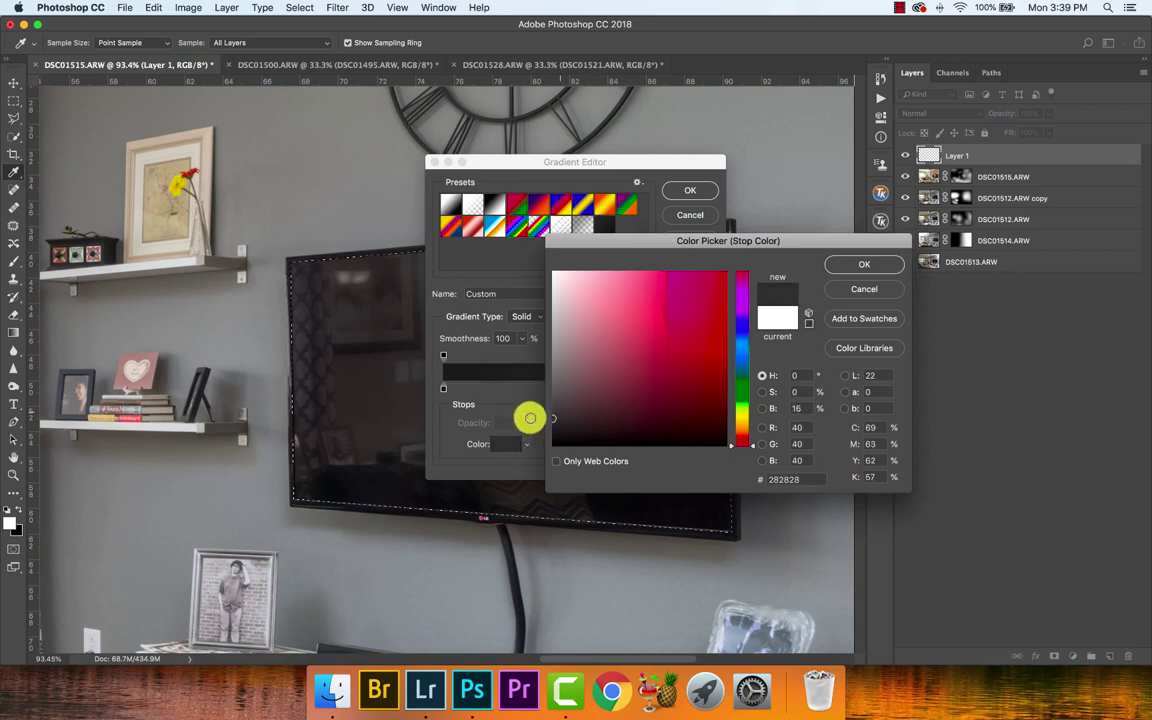
click(864, 264)
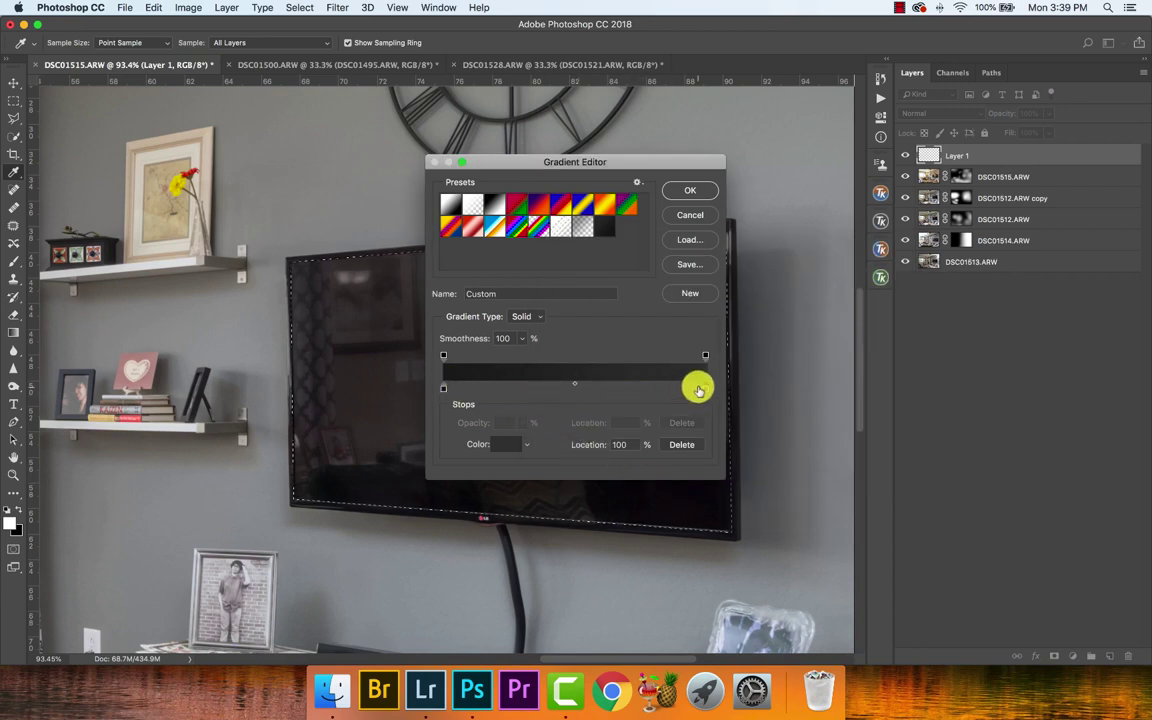
double_click(443, 391)
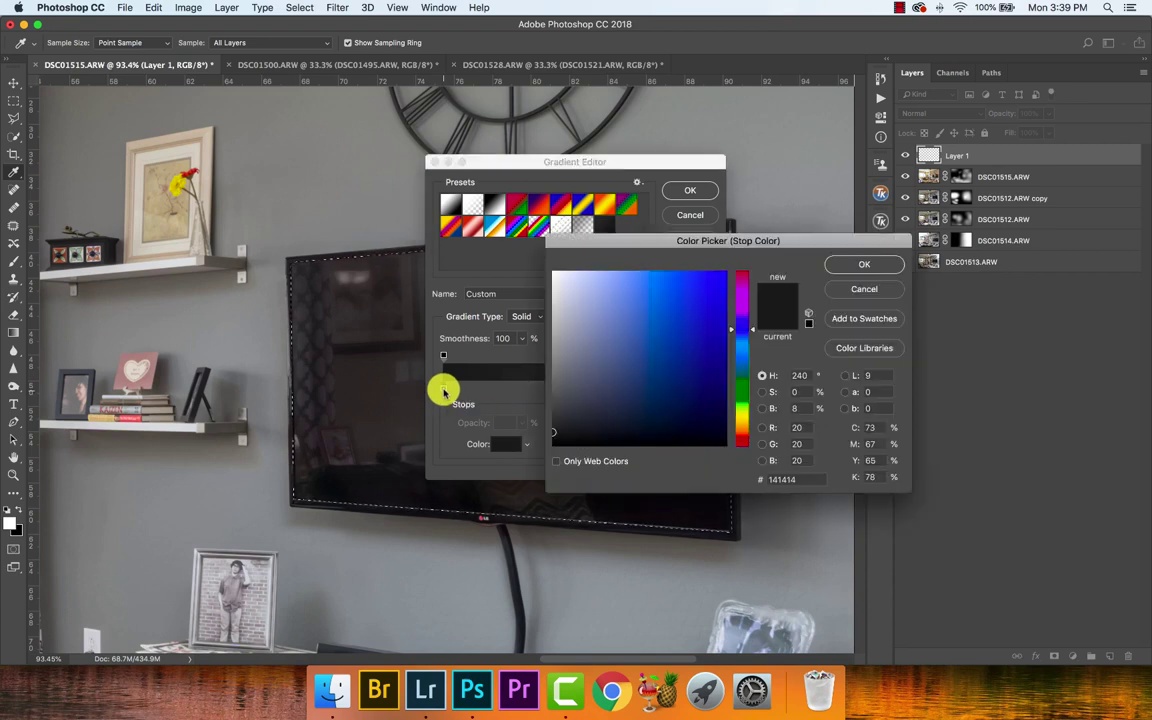
click(878, 292)
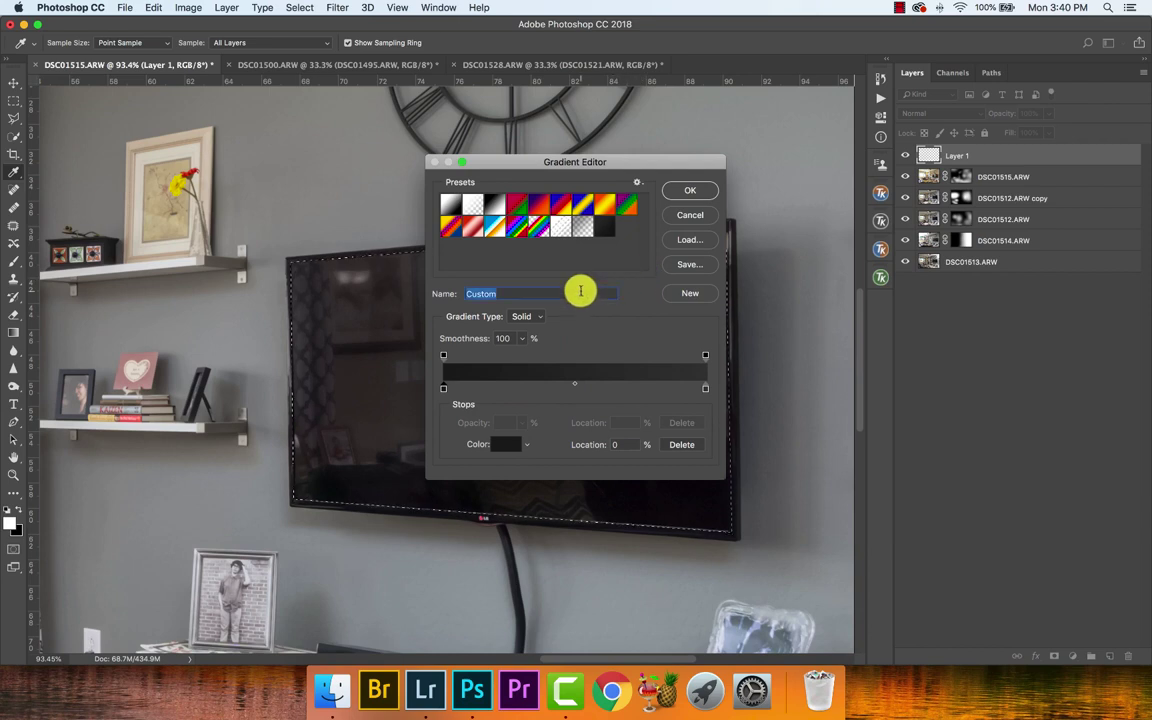
- Save the dark gray gradient as a new preset named TV Gradient and accept it for use
text(TV Gradient)
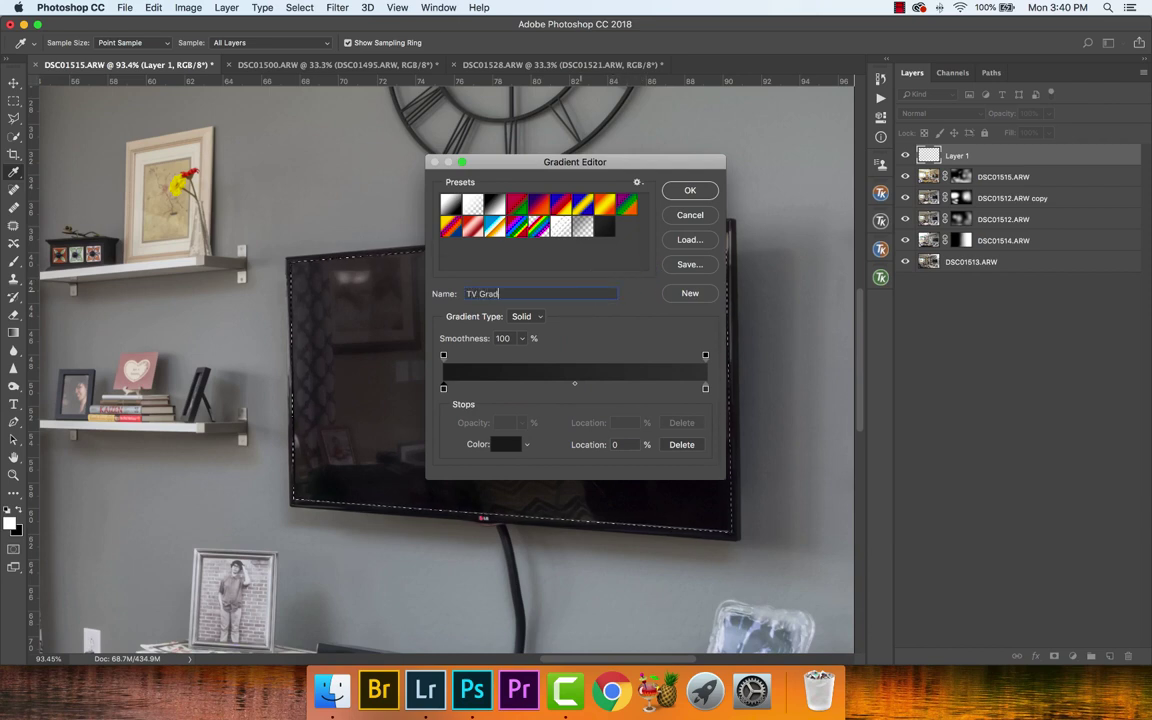
click(692, 294)
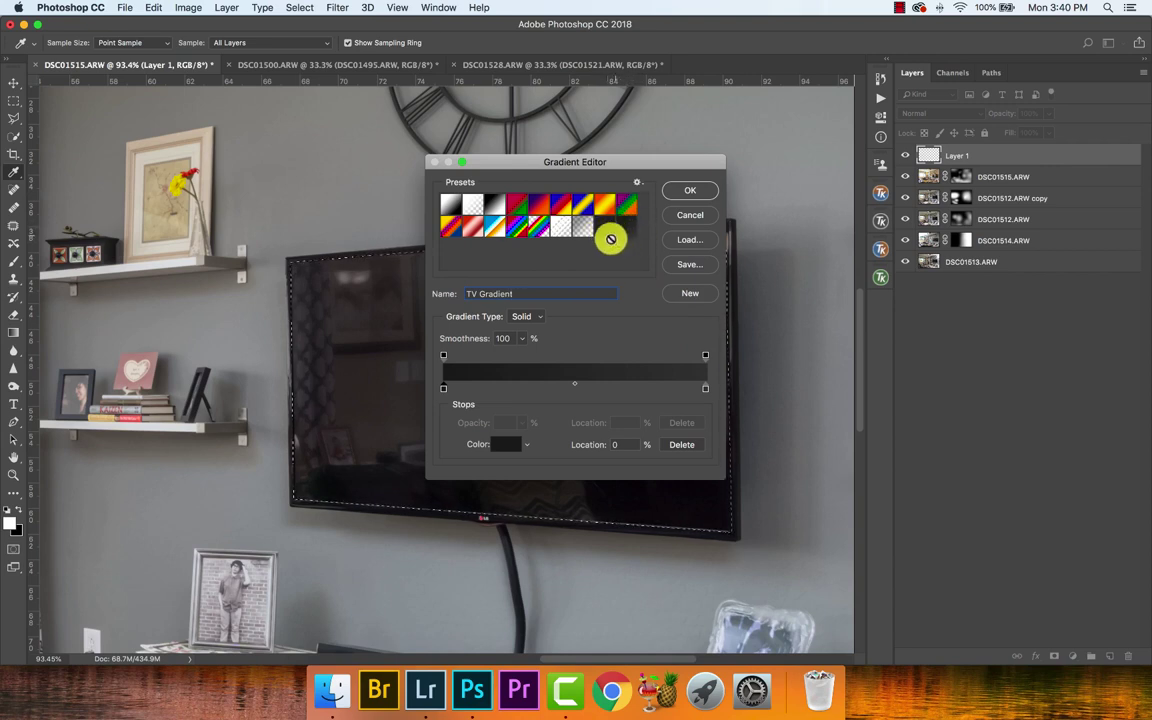
click(690, 190)
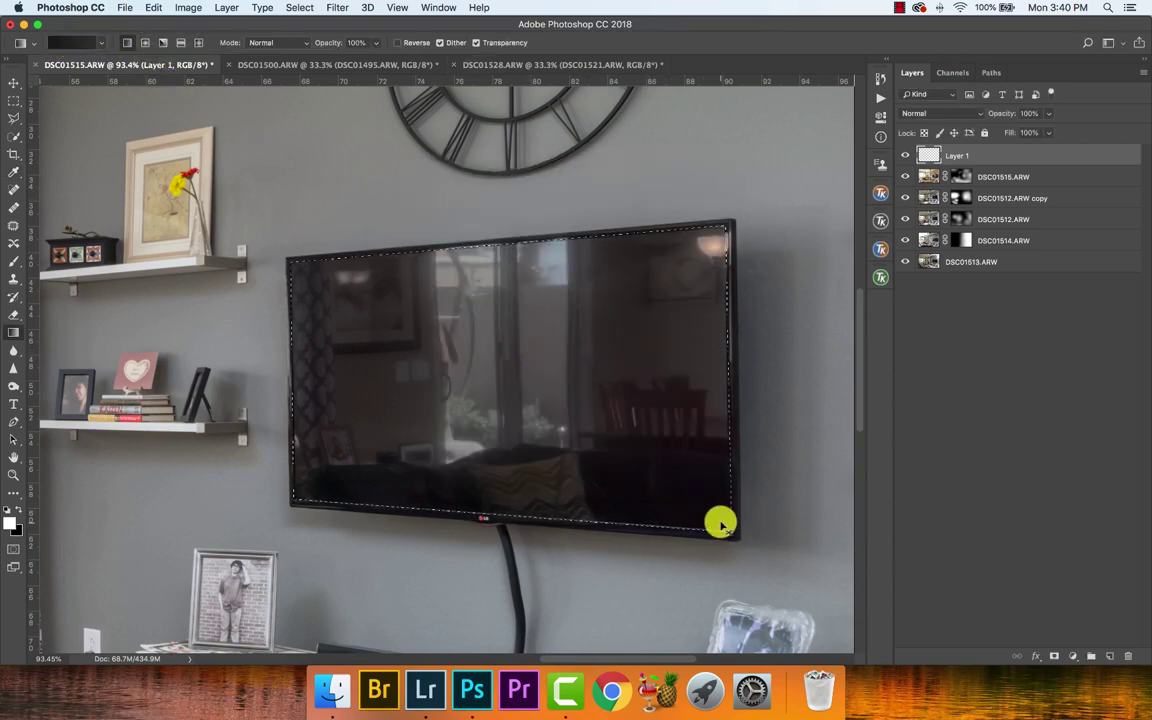
- Fill the TV selection on Layer 1 with the gradient from the screen's lower right to its upper left corner, then deselect
key(super+0)
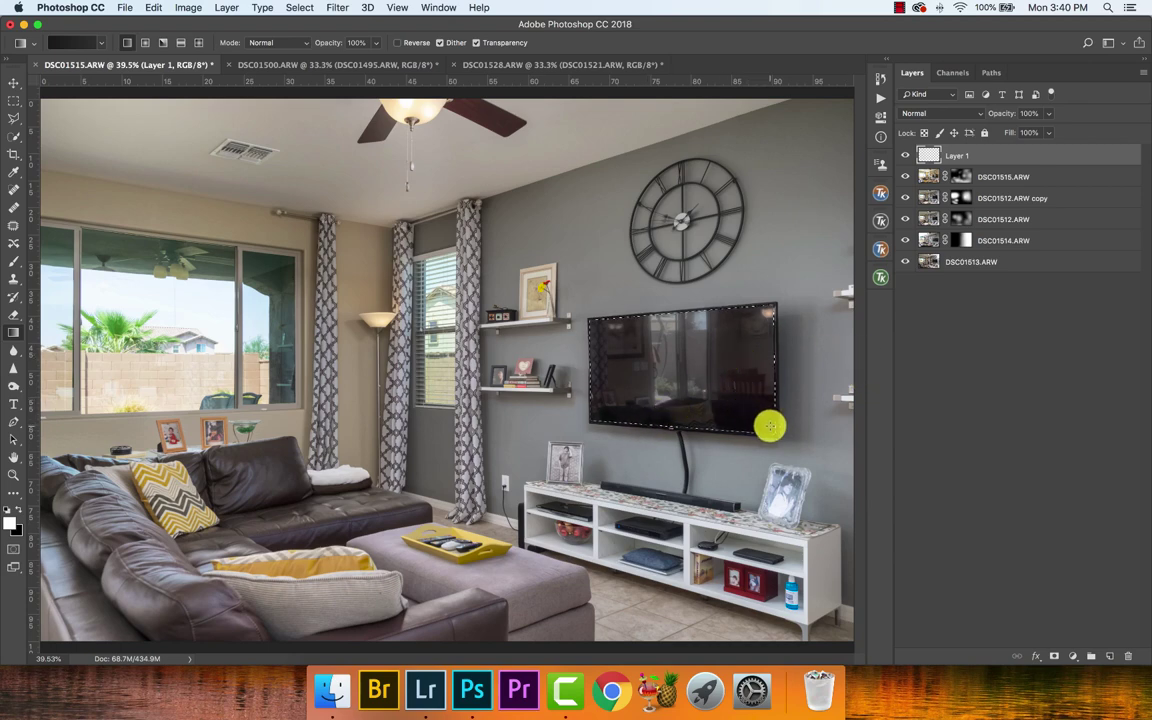
key(super+equal)
key(super+equal)
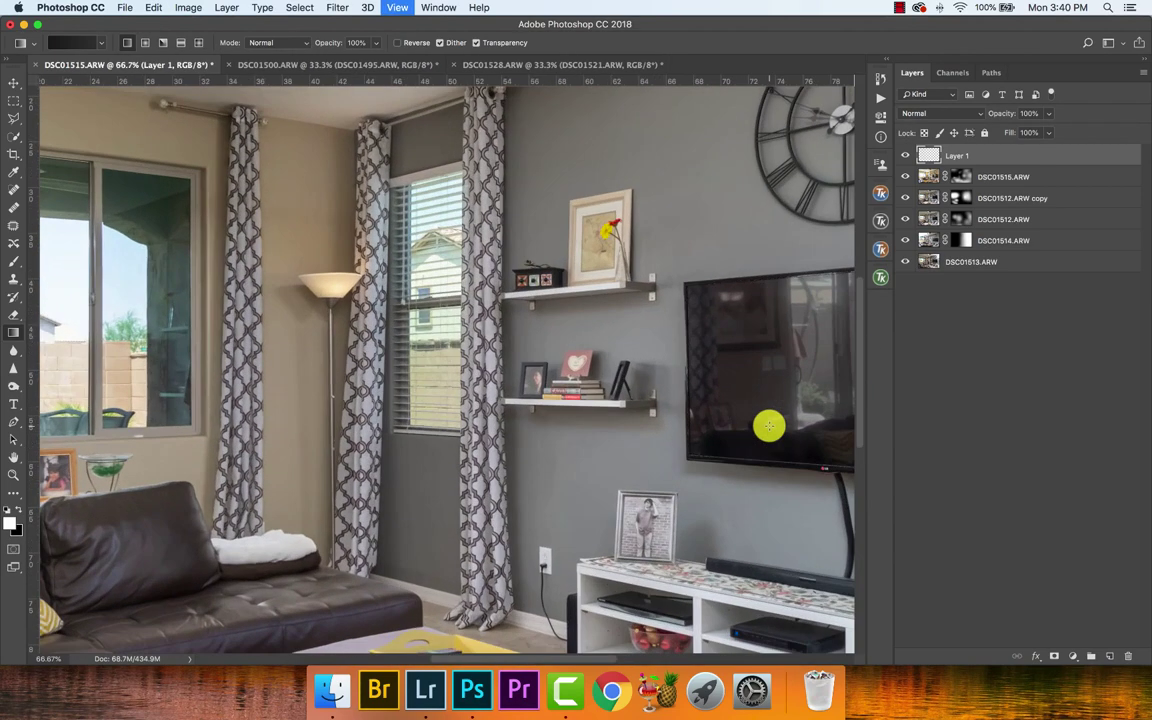
drag(730, 414, 480, 388)
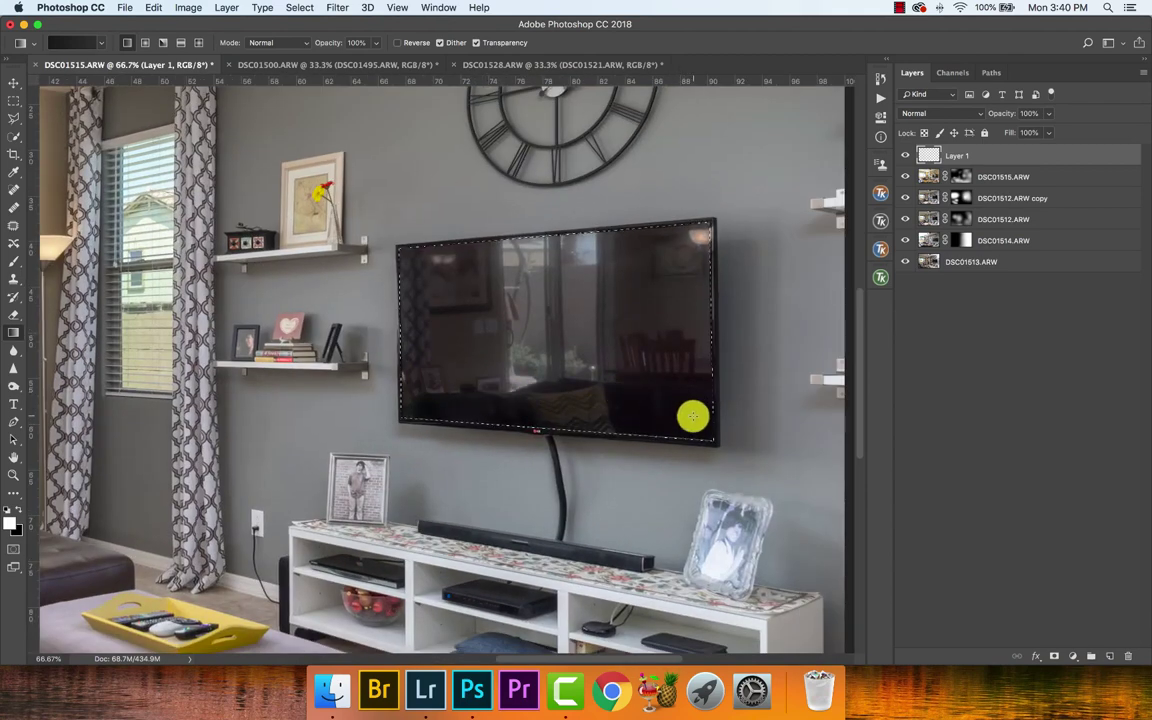
drag(704, 431, 405, 257)
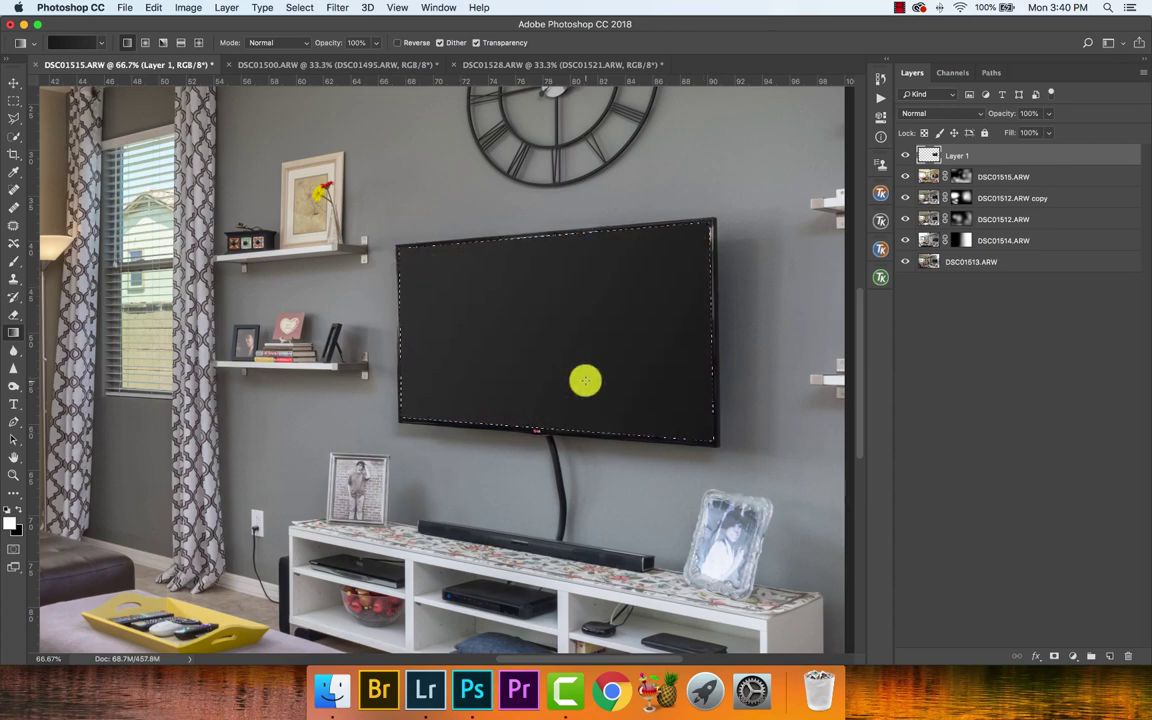
key(super+d)
- Lower the opacity of Layer 1 with the TV gradient to 90% so faint screen reflections show through
key(super+0)
key(z)
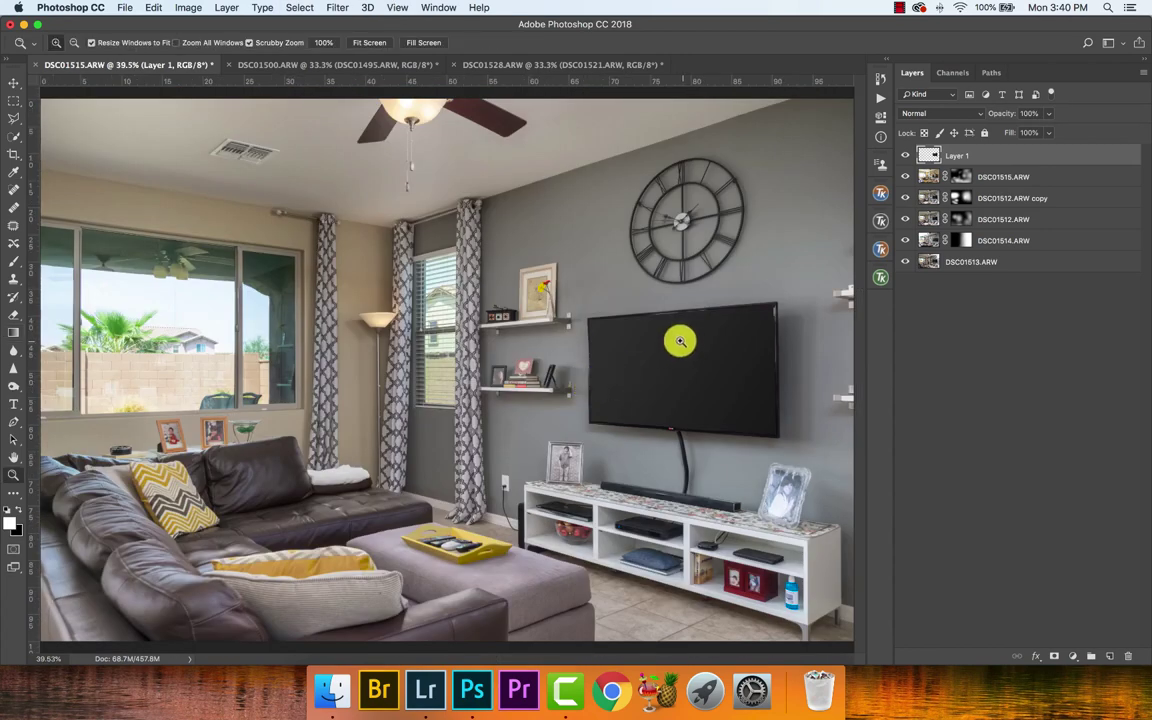
drag(761, 311, 813, 316)
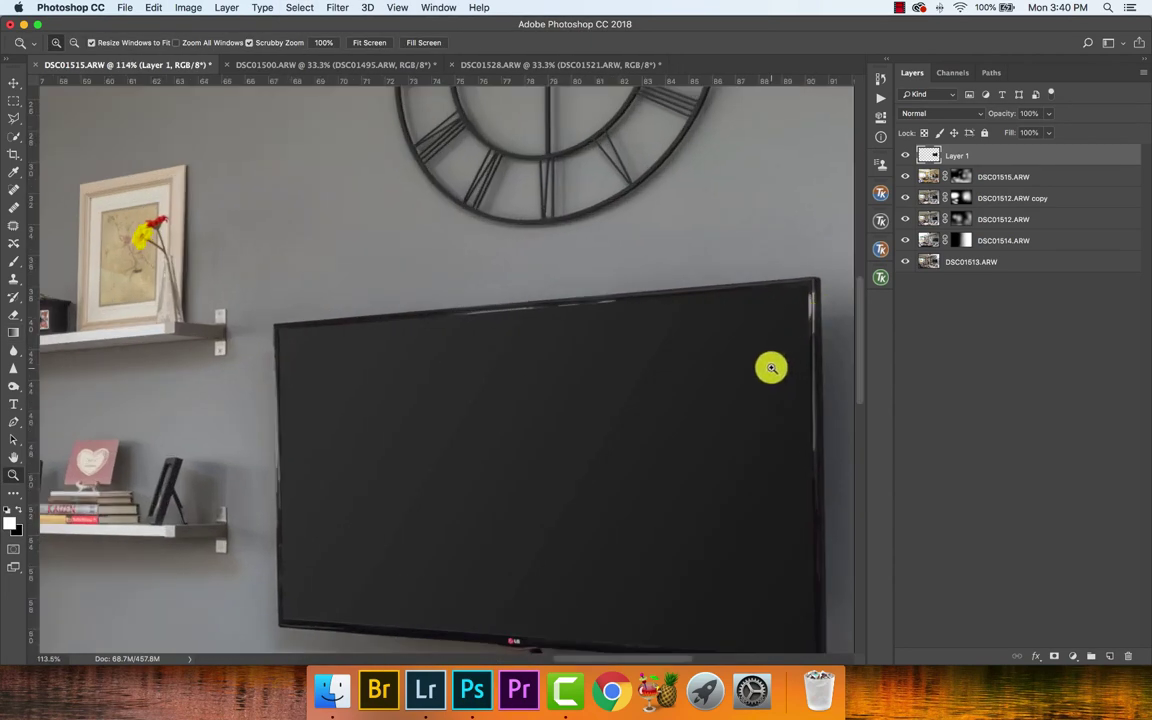
drag(764, 372, 702, 301)
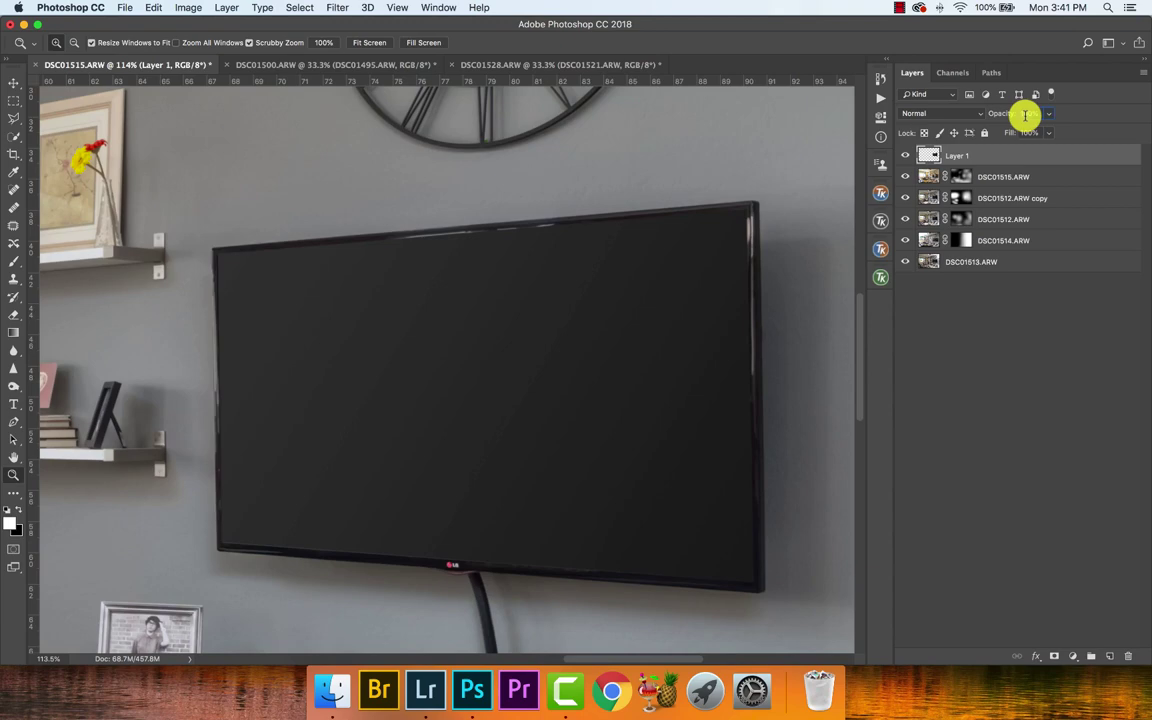
click(1025, 115)
text(90)
key(Return)
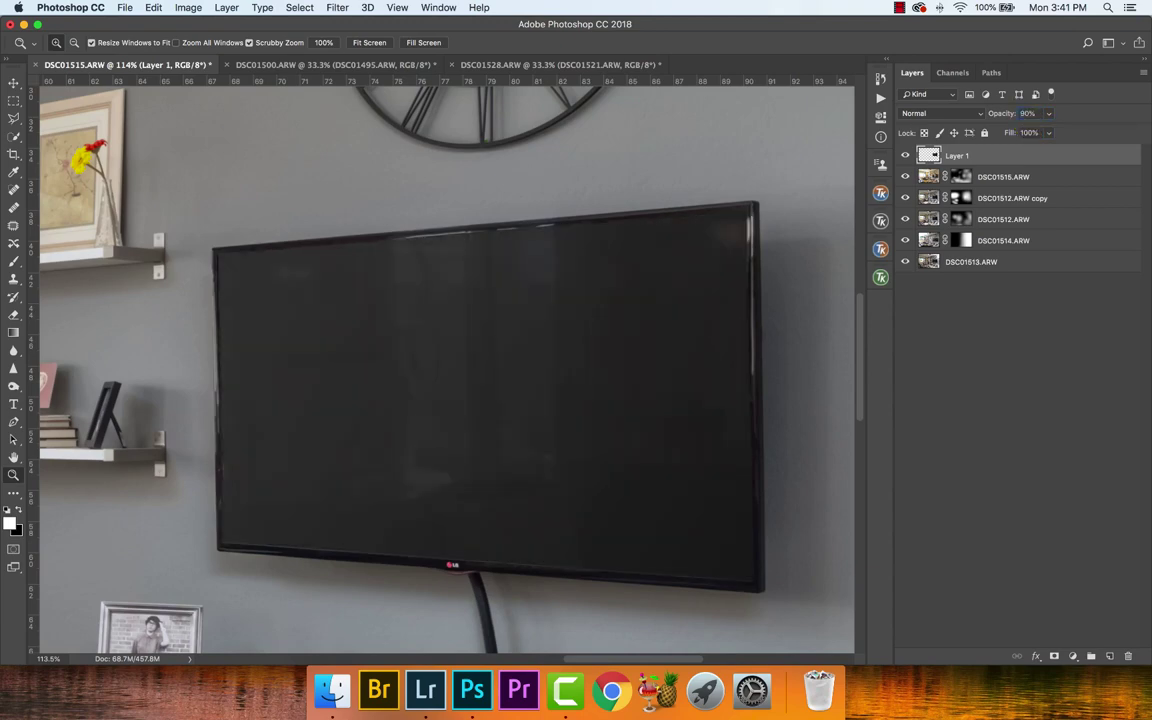
key(super+0)
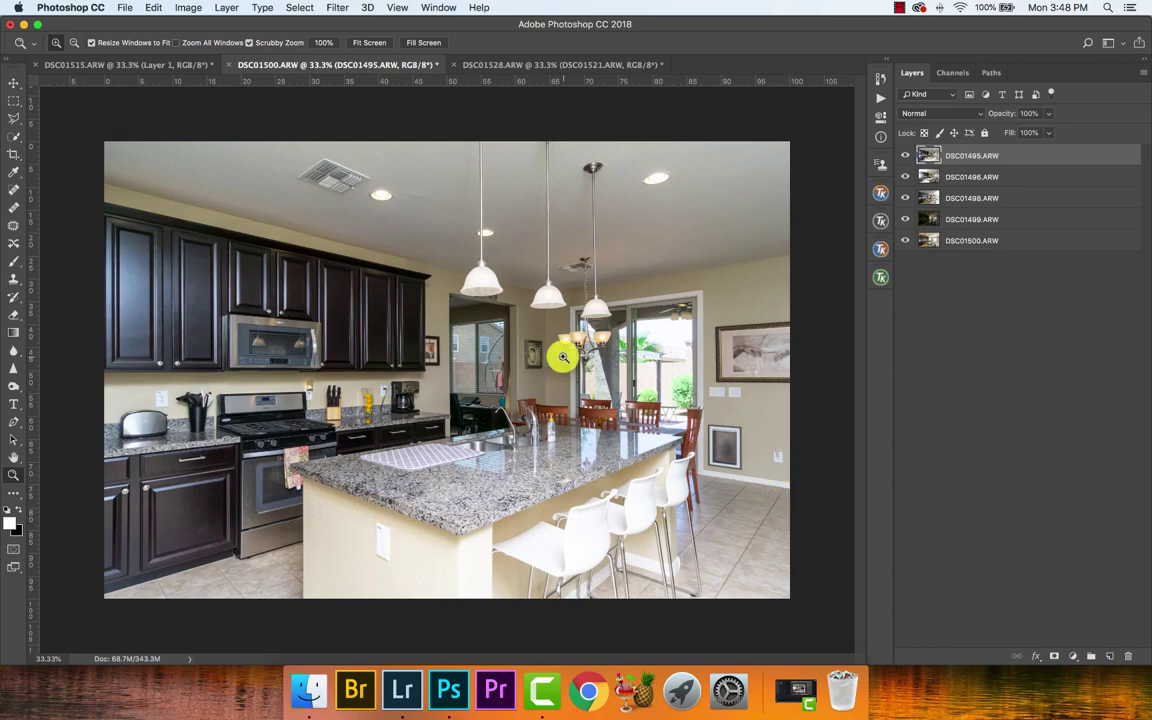
- Reverse the stacking order of all five kitchen exposure layers in DSC01500.ARW
drag(510, 315, 641, 303)
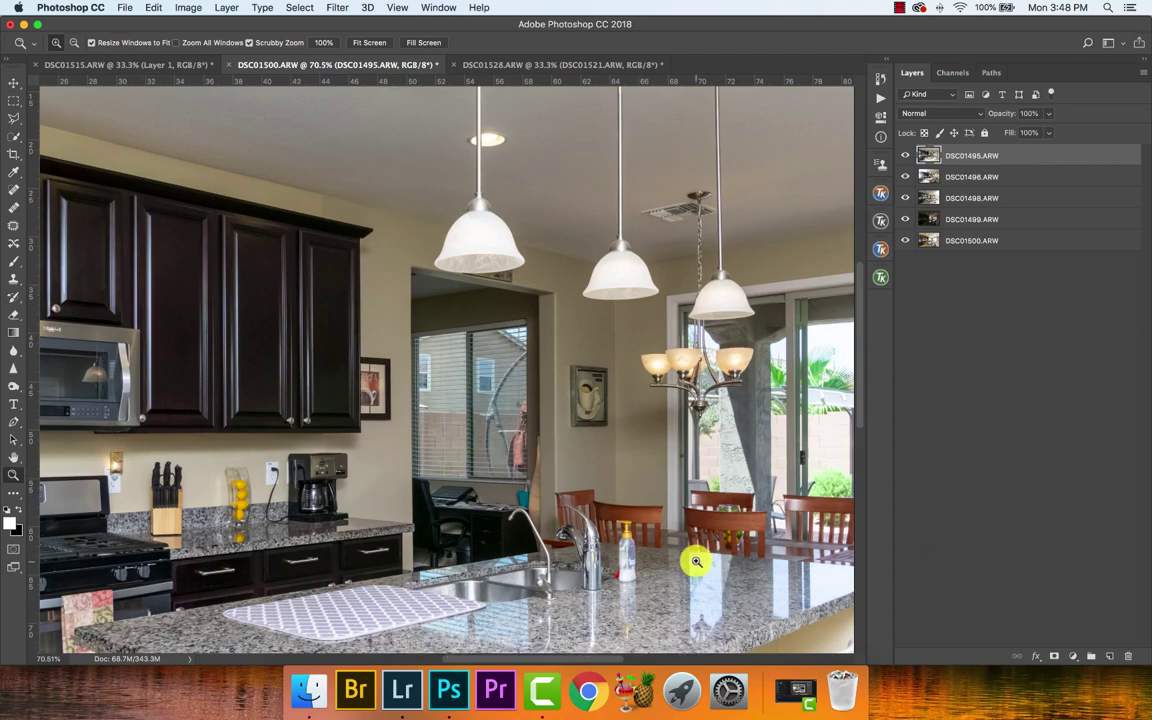
key(super+minus)
key(super+minus)
key(super+minus)
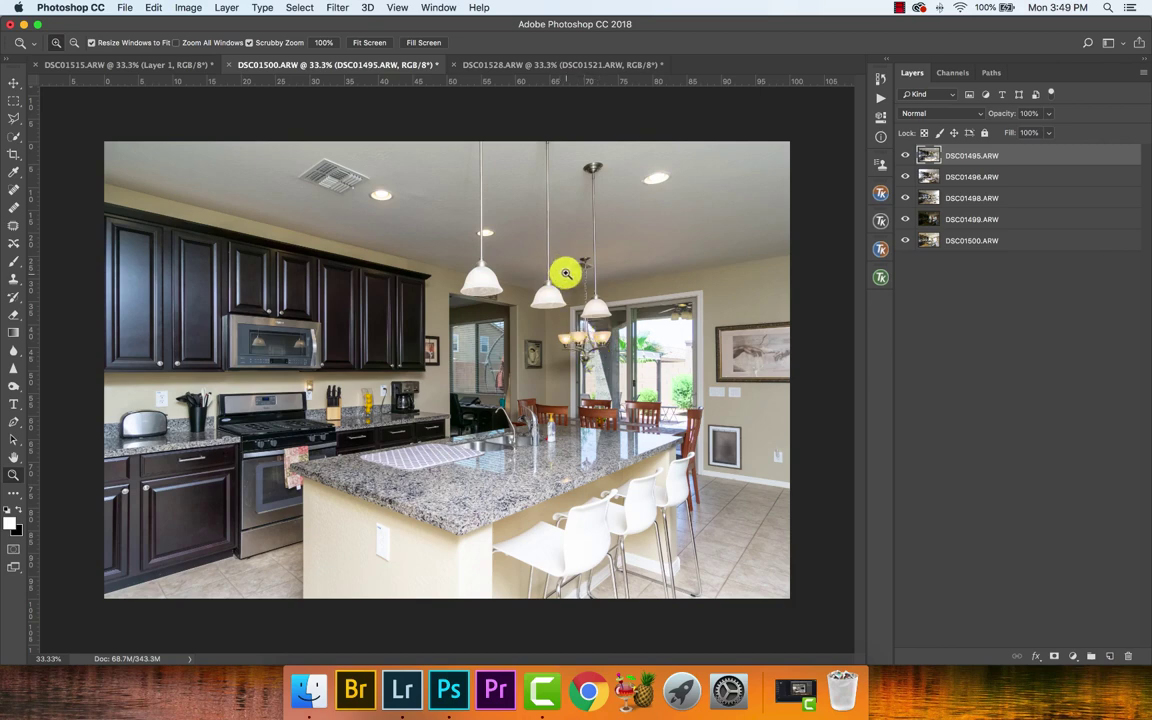
shift+click(997, 248)
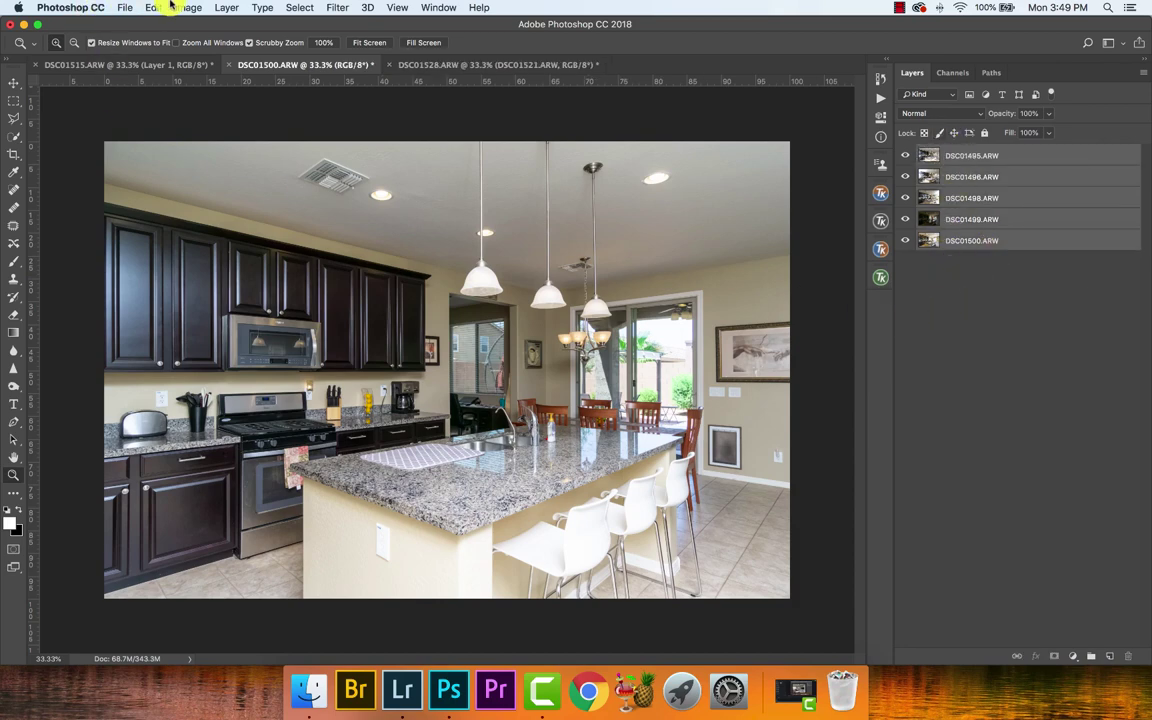
click(220, 7)
mouse_move(252, 390)
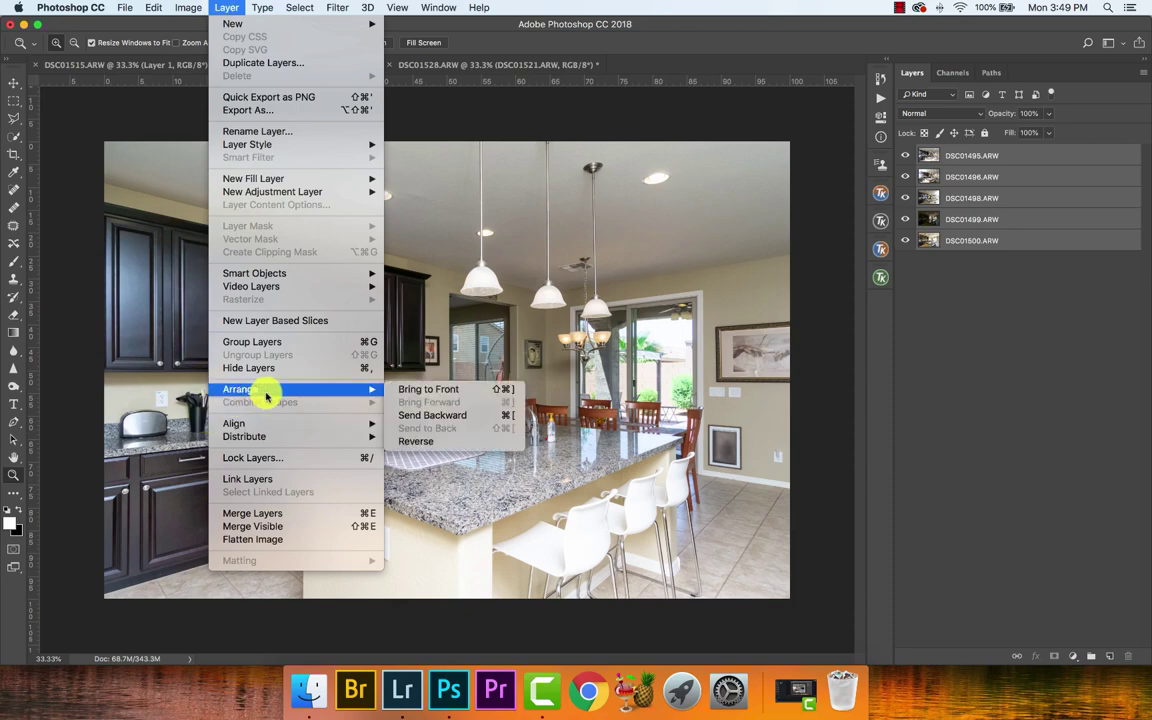
click(462, 443)
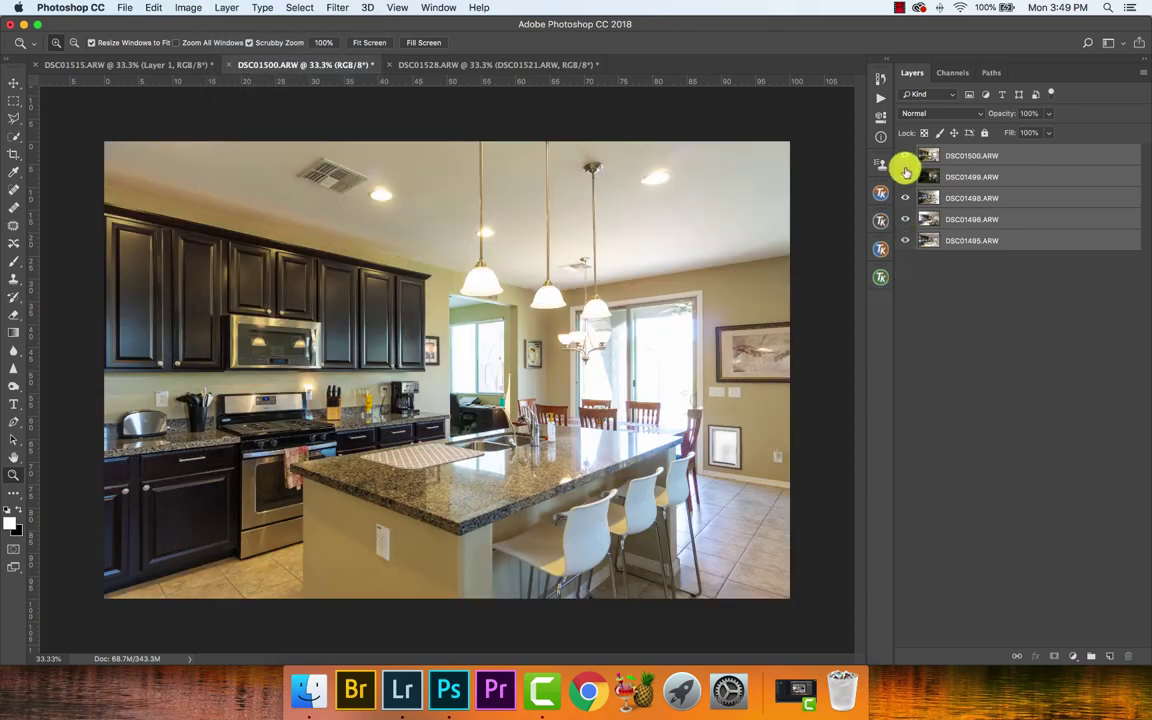
- Compare kitchen flash exposures DSC01495.ARW, DSC01496.ARW and DSC01498.ARW one by one, inspecting the wall and framed picture beside the patio door
drag(905, 157, 905, 220)
click(950, 240)
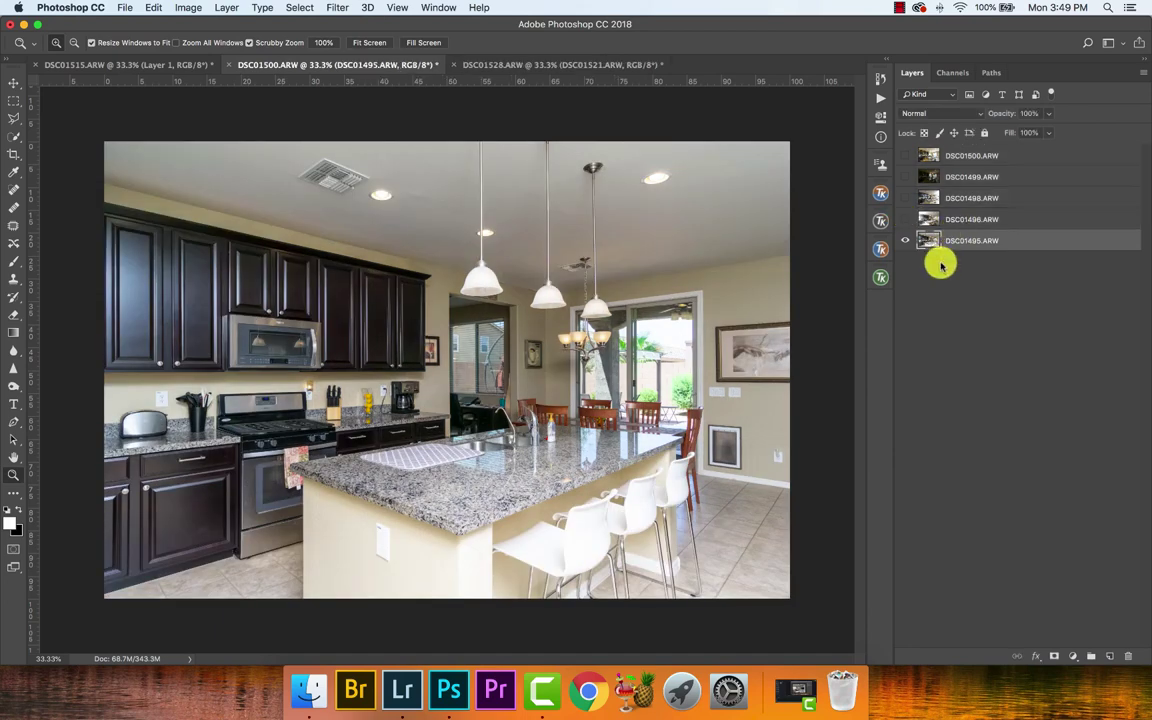
click(905, 219)
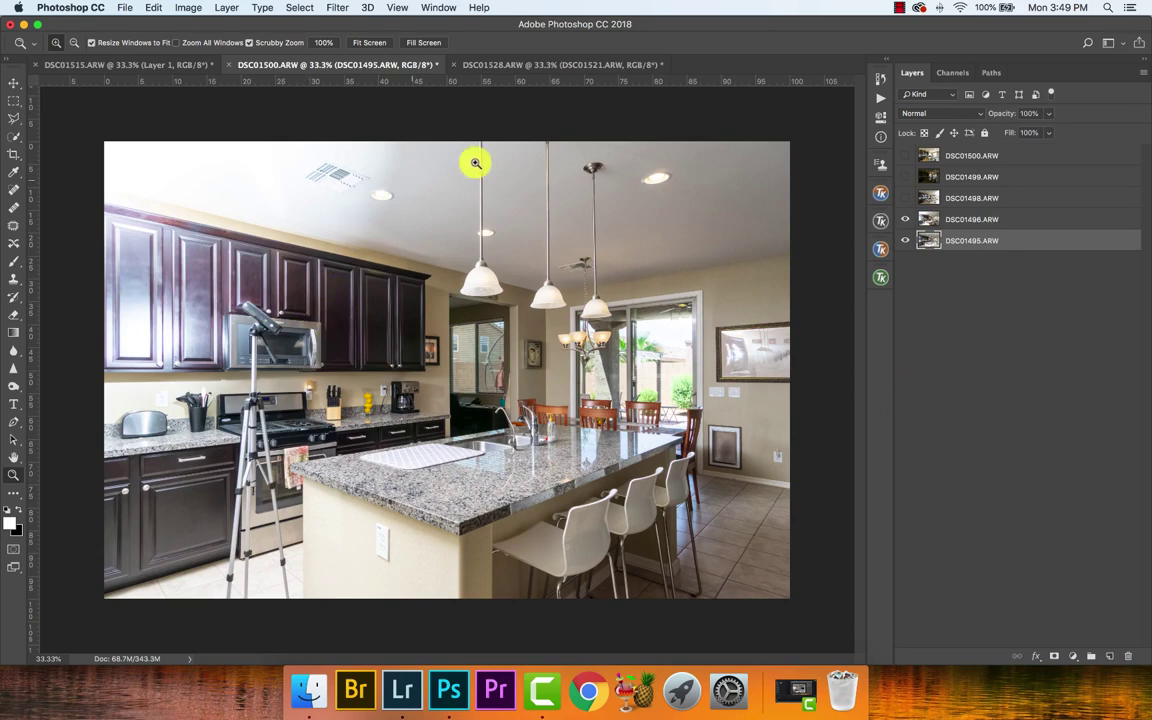
click(906, 197)
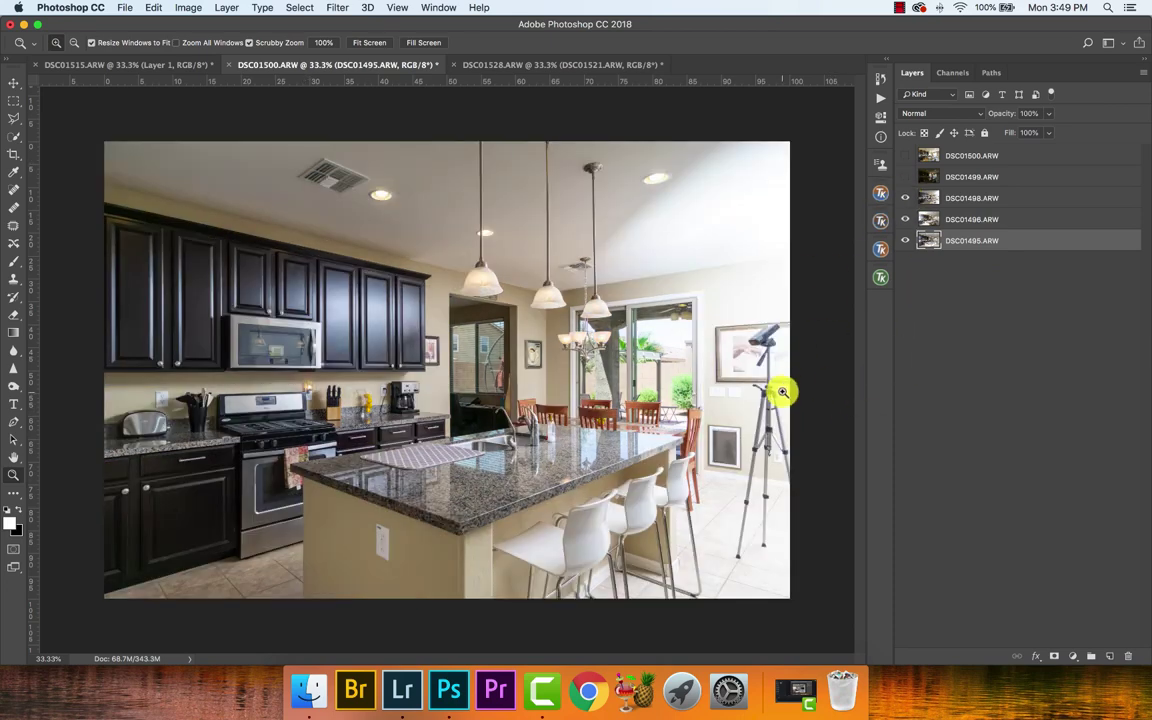
click(903, 199)
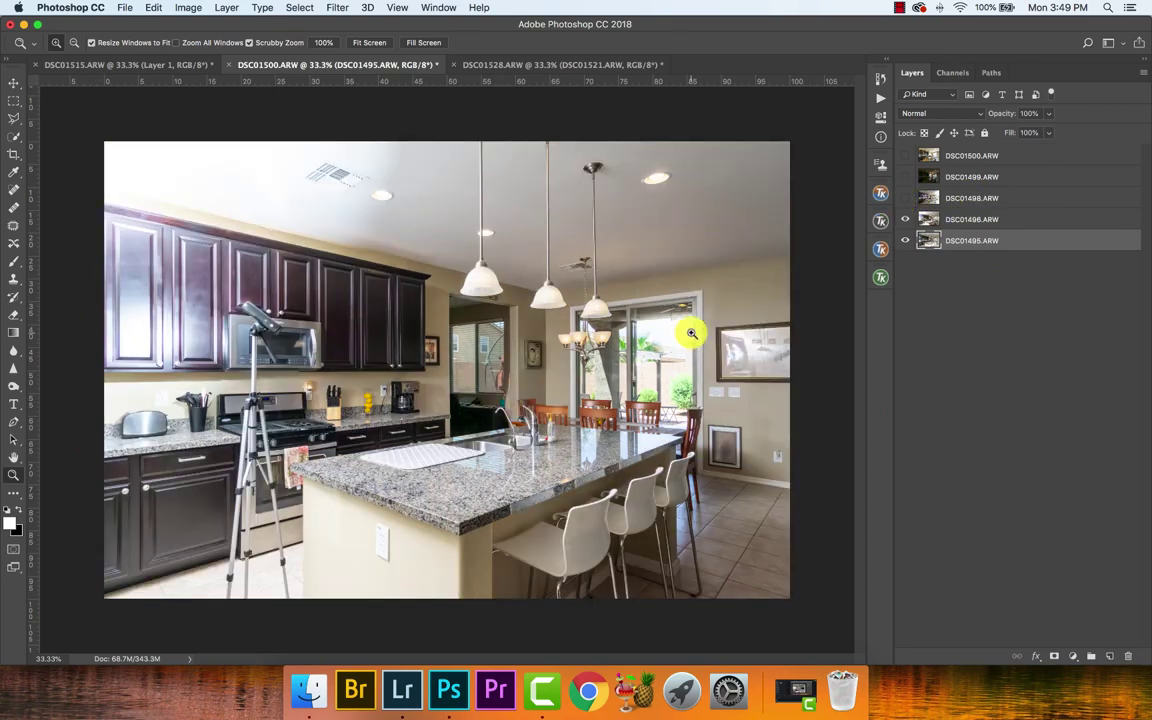
drag(689, 329, 741, 334)
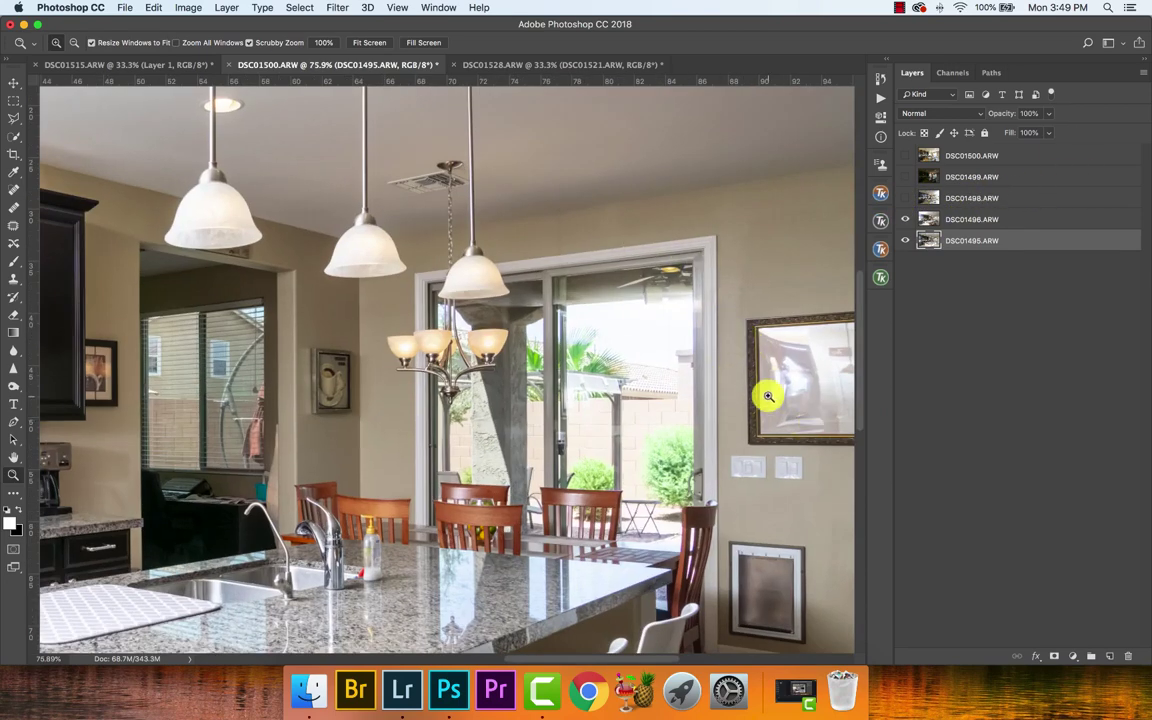
scroll(676, 386, right, 5)
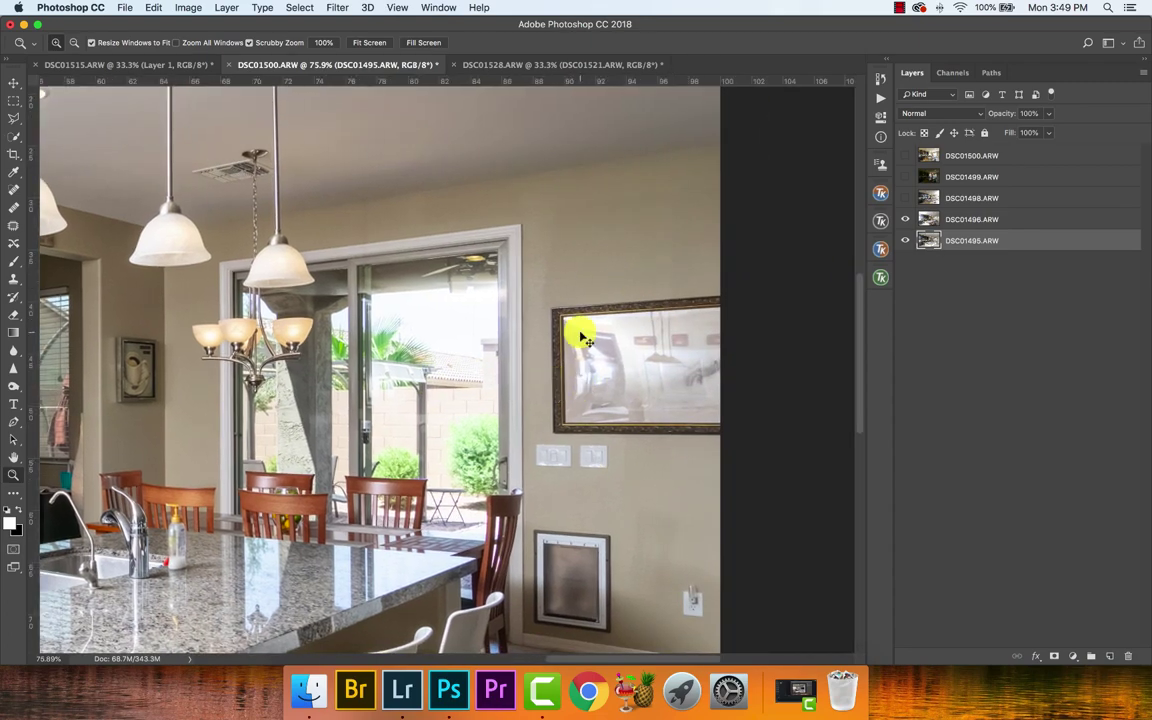
key(super+0)
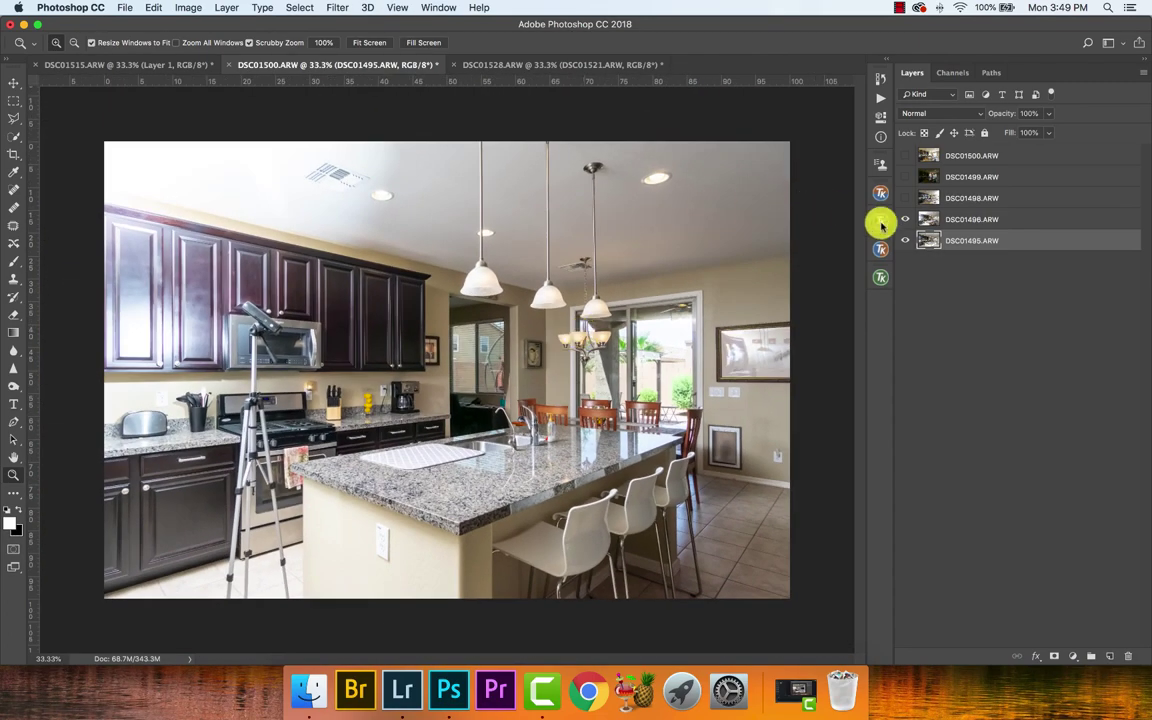
- View DSC01495.ARW on its own, restore DSC01496.ARW and DSC01498.ARW above it, and select DSC01498.ARW
click(905, 219)
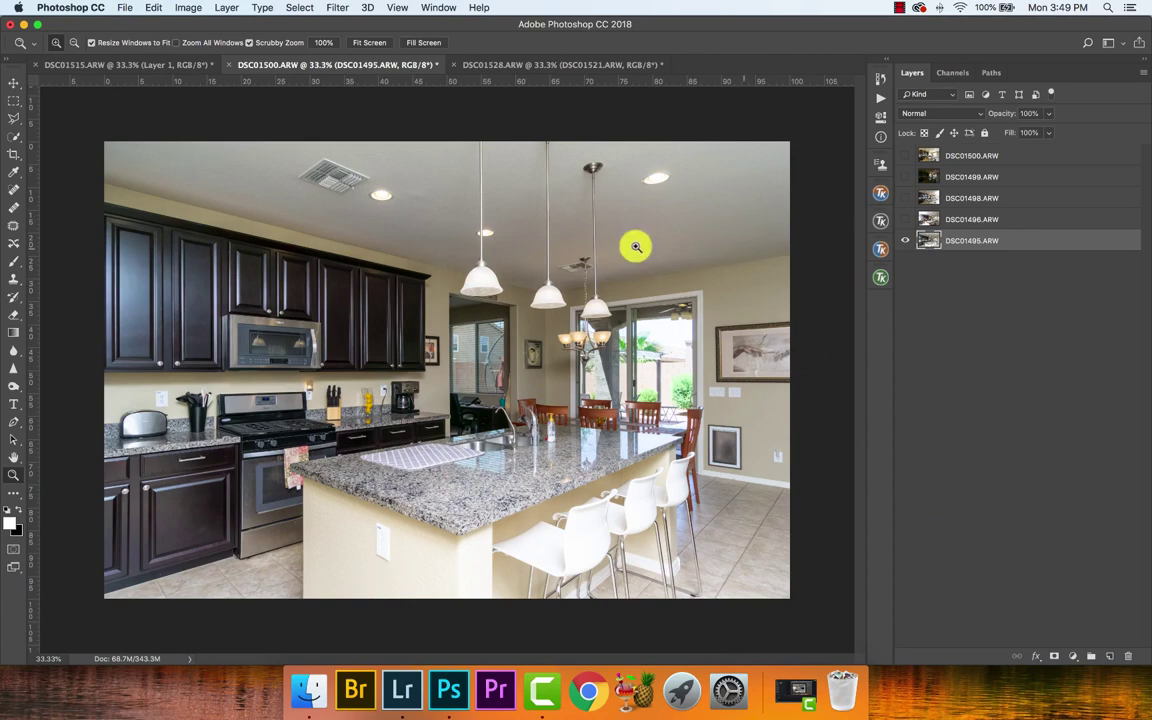
click(905, 219)
click(905, 198)
click(960, 199)
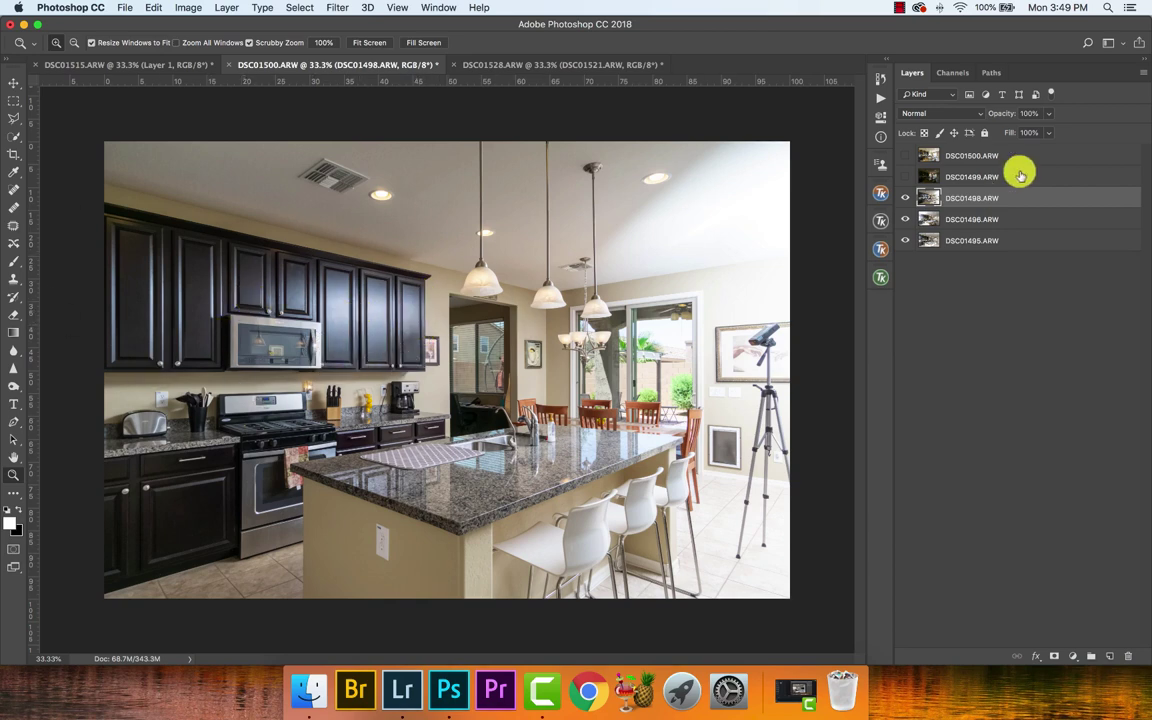
- Compare the dark exposure DSC01499.ARW with the flash layer beneath, examining the office window and blinds beyond the doorway up close
click(907, 176)
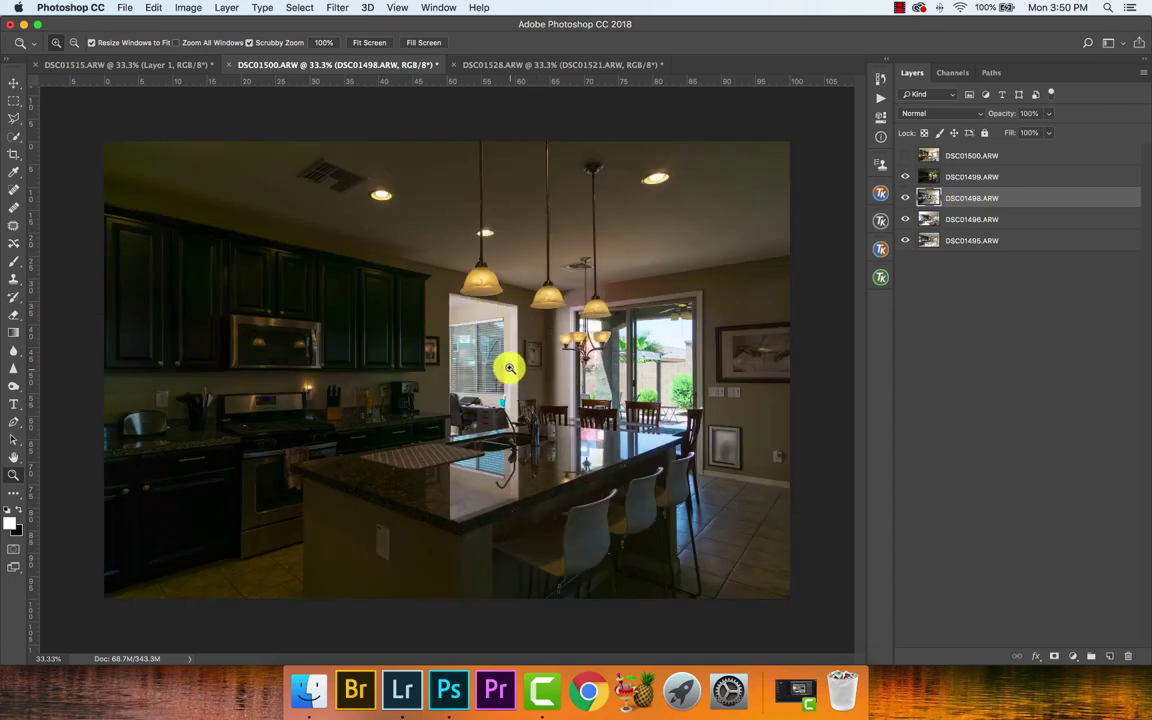
drag(514, 352, 557, 401)
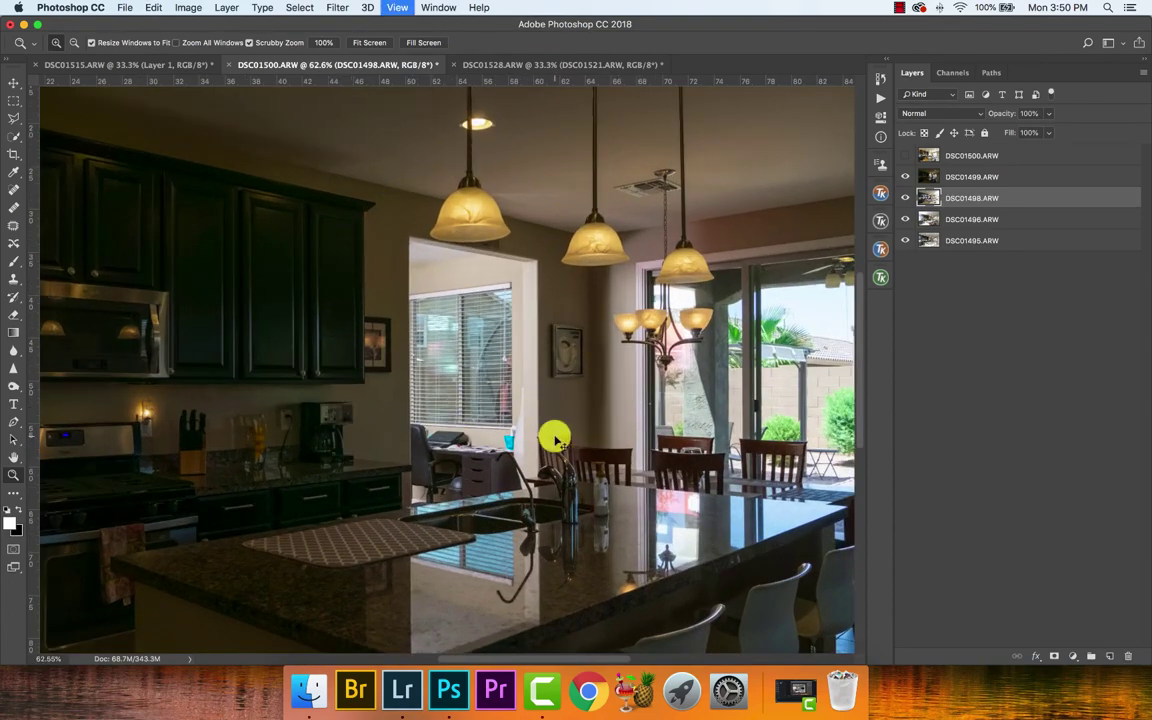
key(super+minus)
key(super+minus)
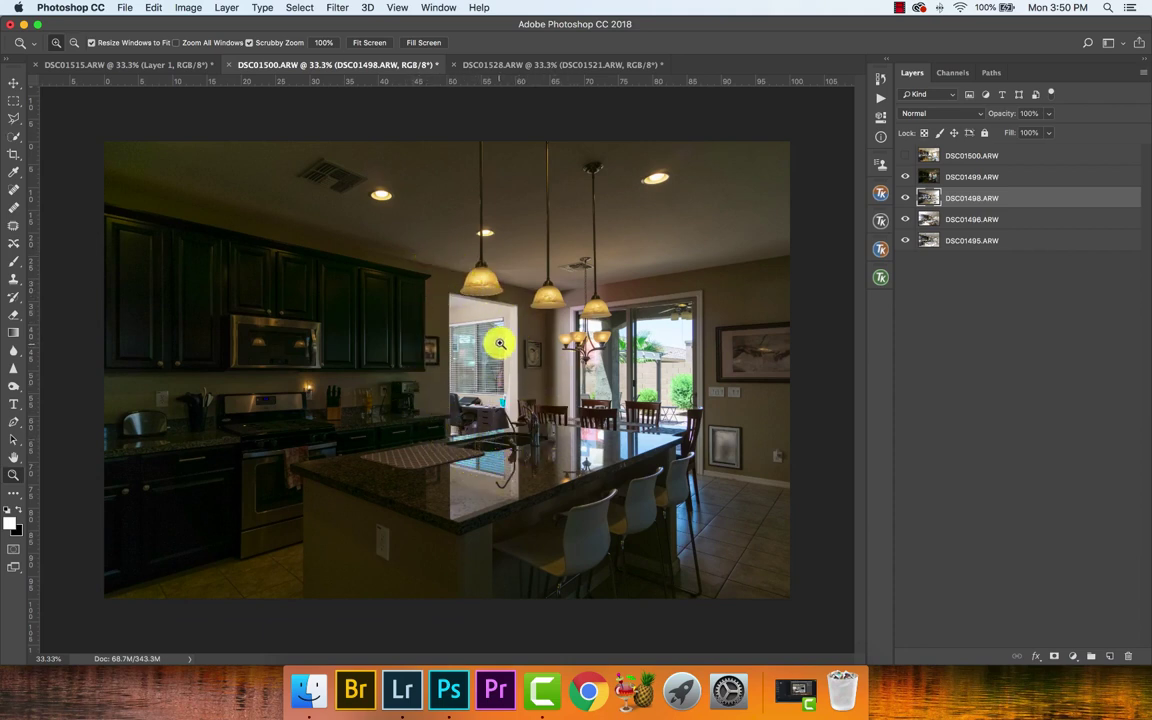
click(905, 176)
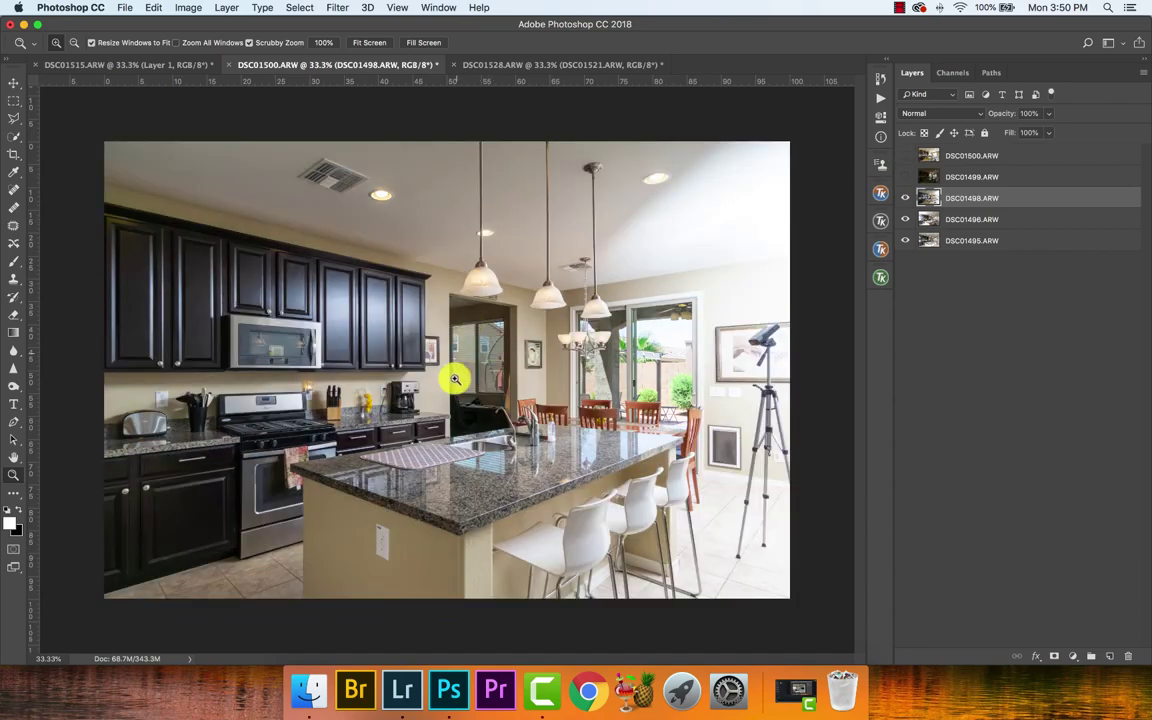
click(905, 176)
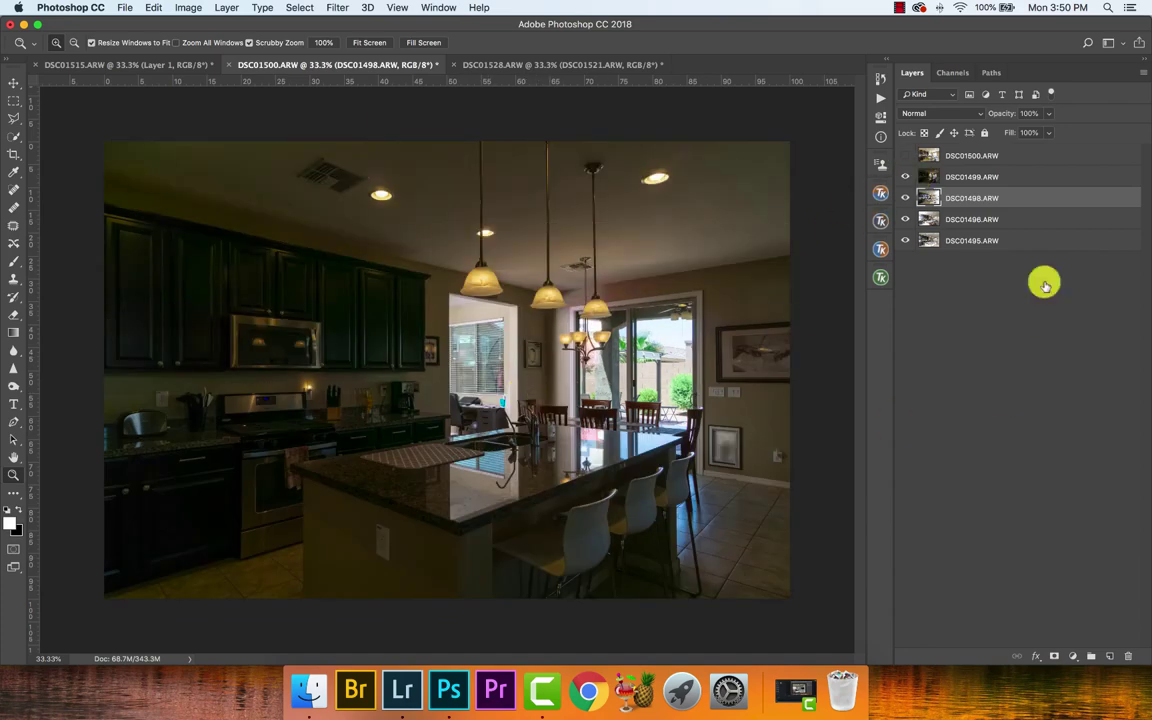
click(905, 176)
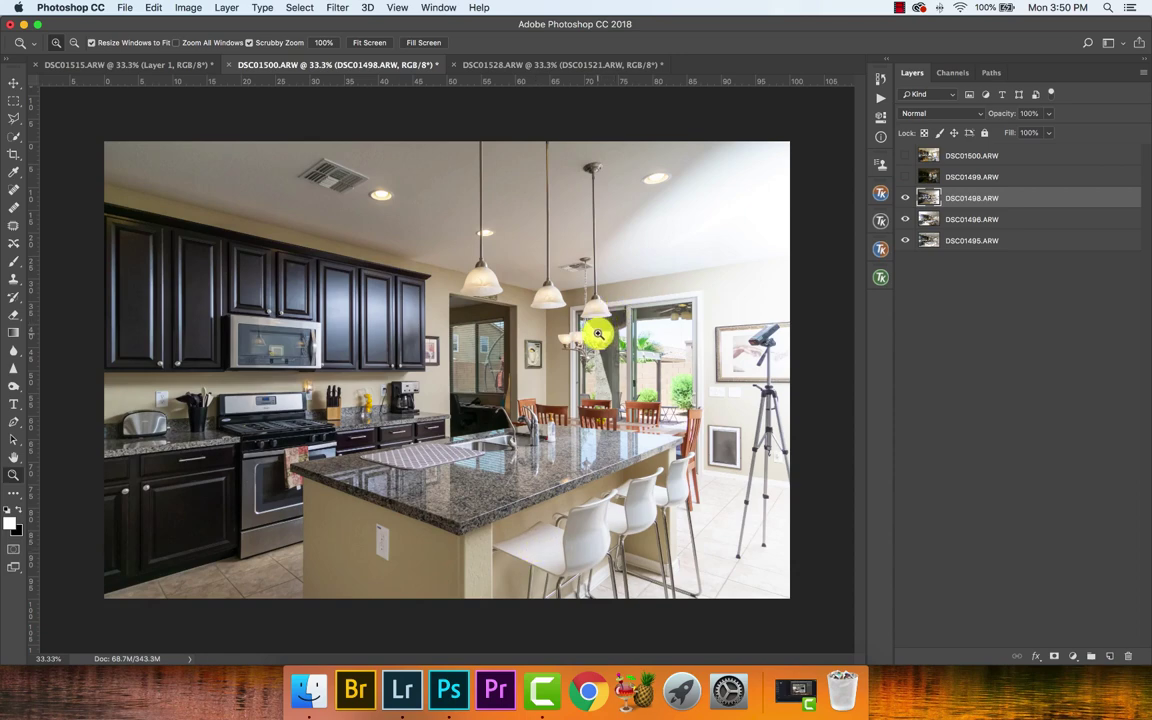
click(905, 176)
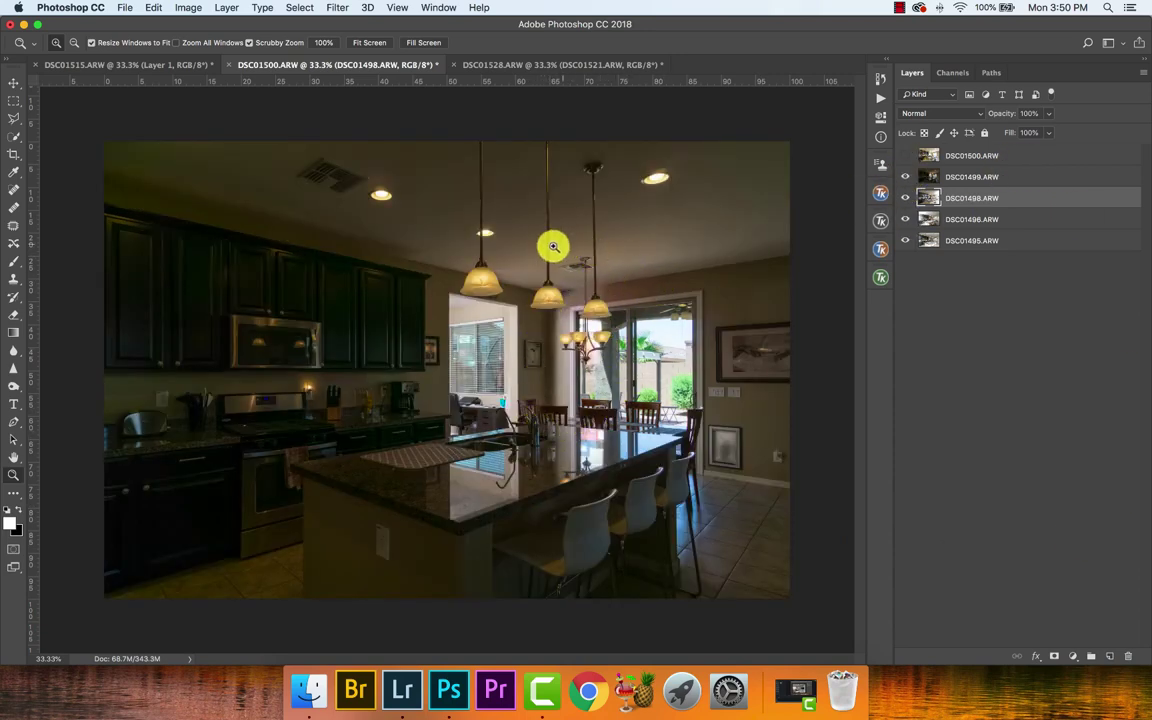
drag(503, 363, 404, 314)
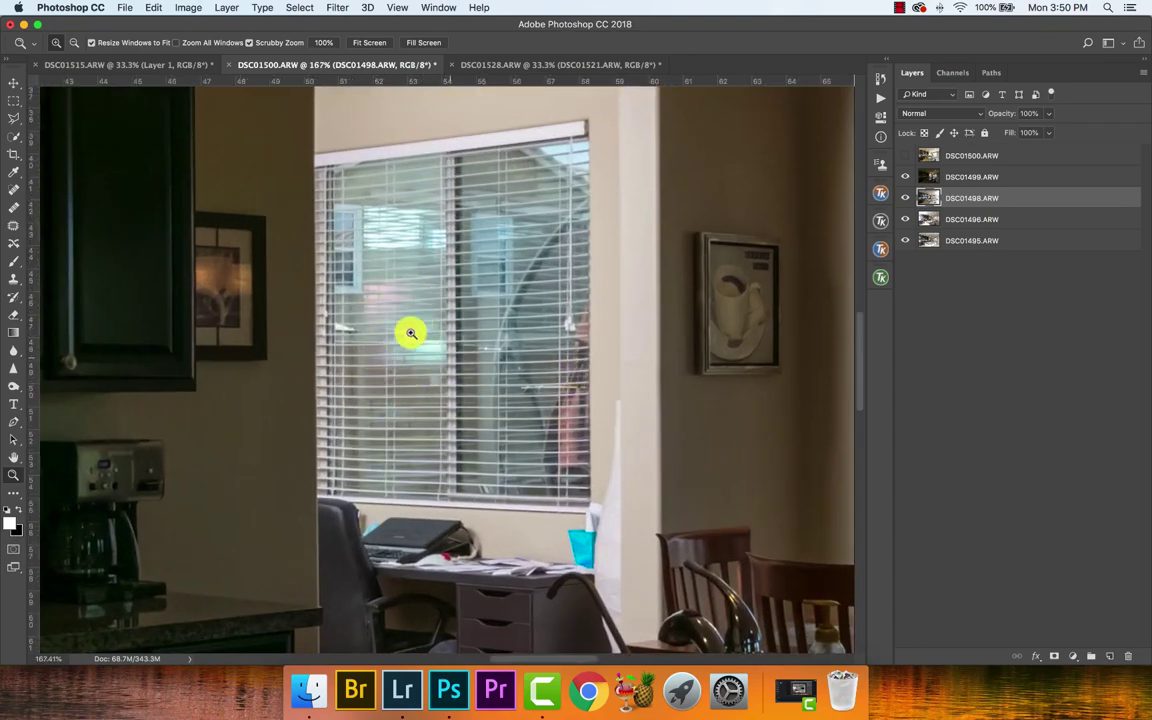
key(super+0)
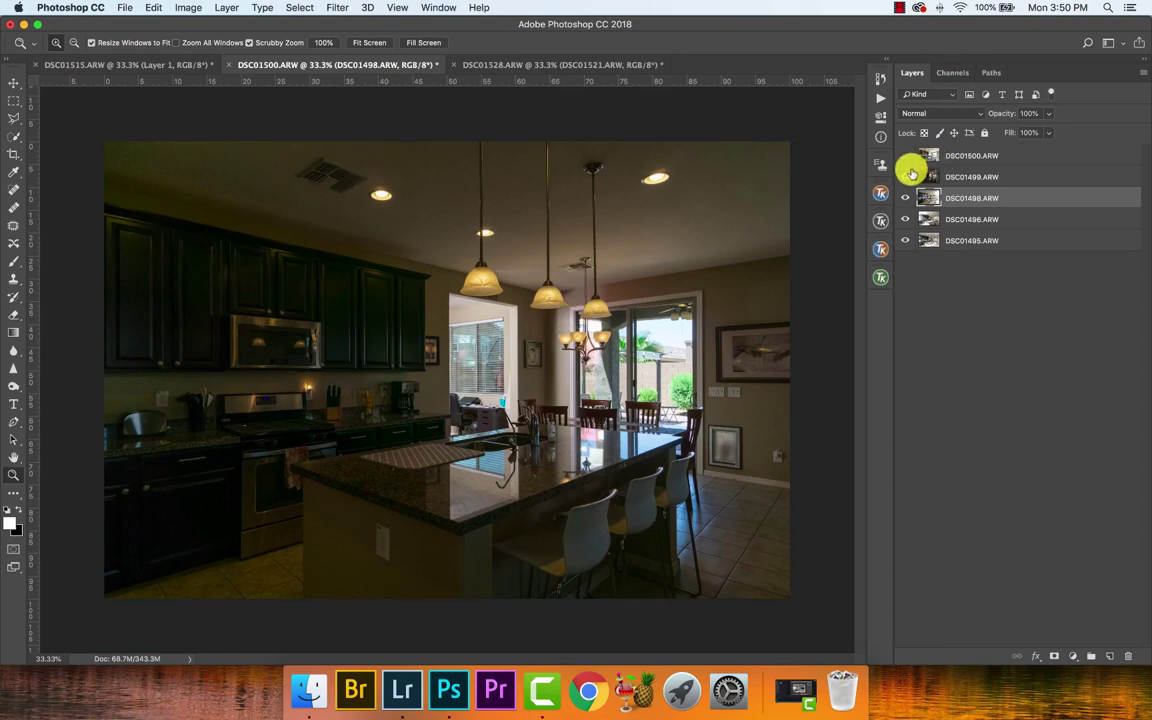
- Isolate DSC01495.ARW and examine how its flash exposure renders the office window through the doorway
click(905, 197)
click(905, 219)
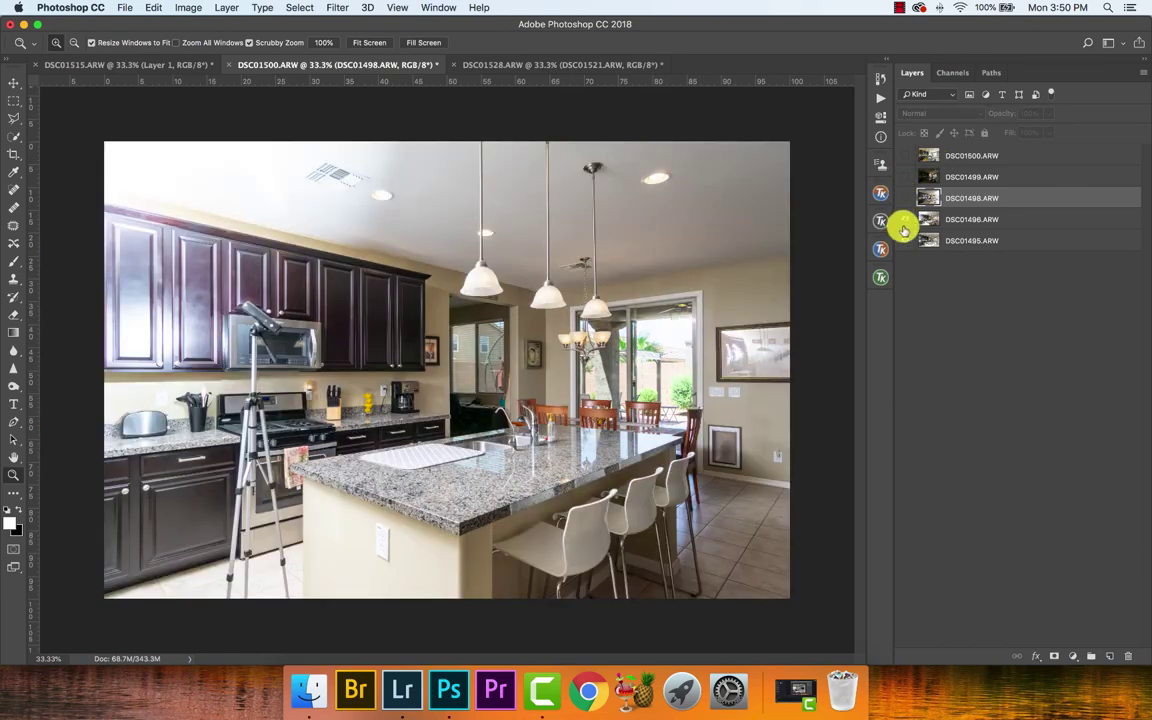
click(905, 222)
drag(537, 375, 553, 379)
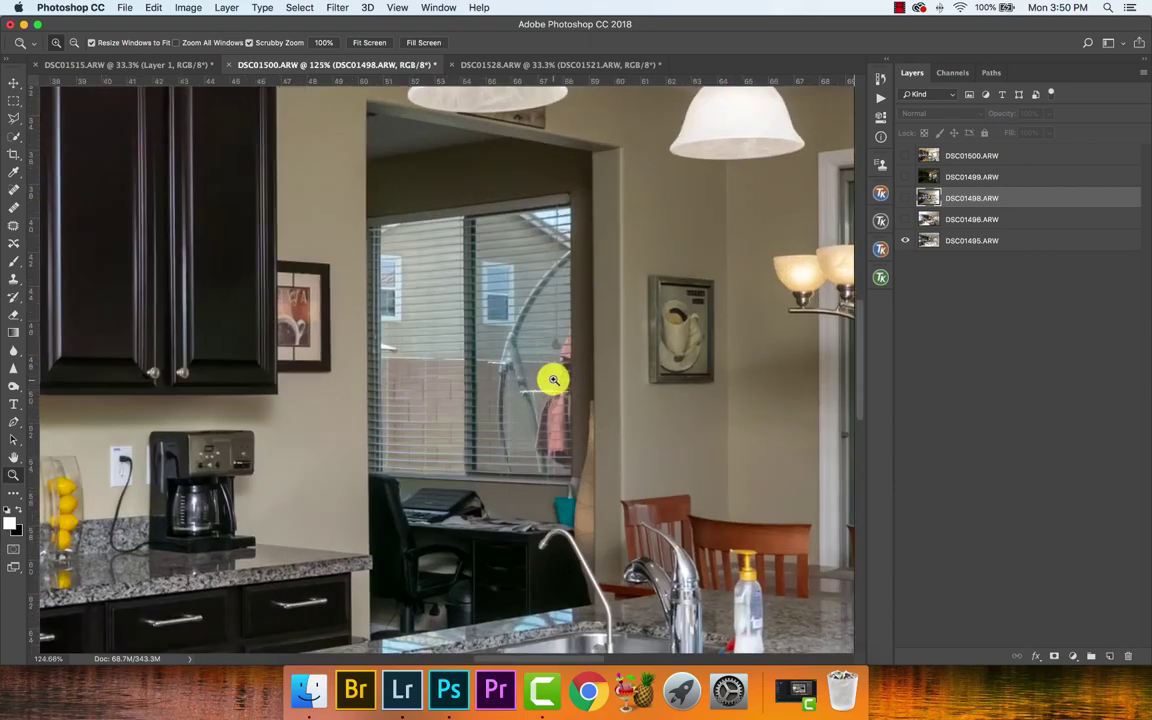
key(super+0)
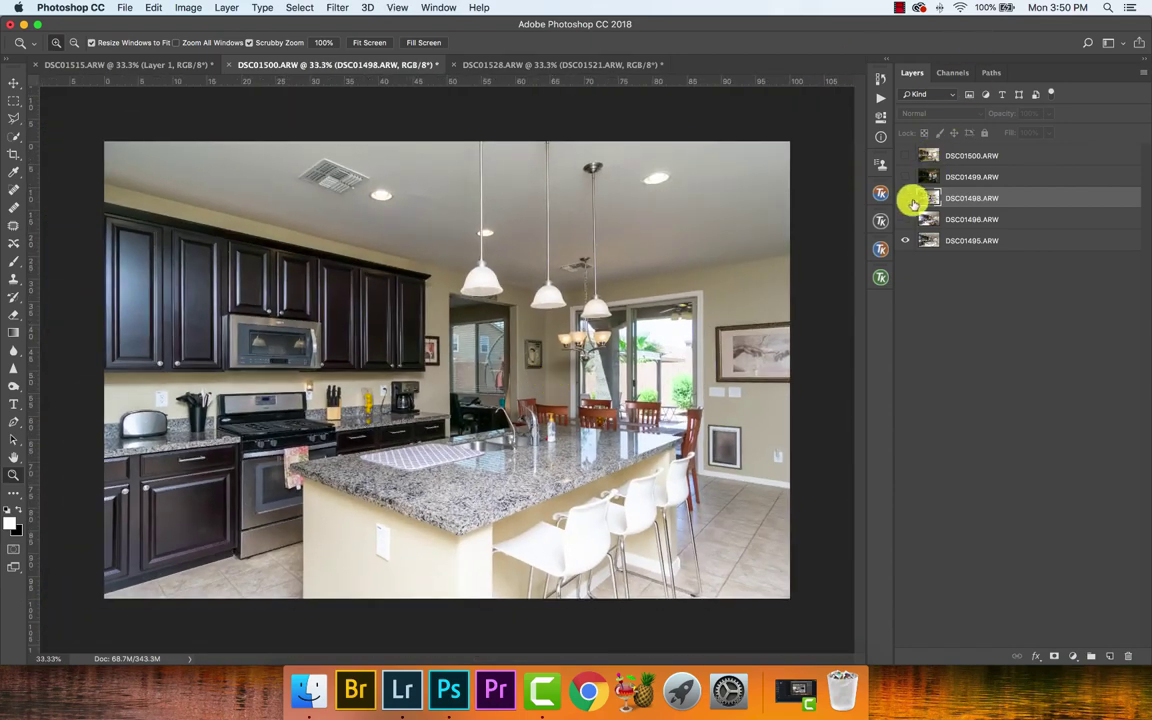
- Show all five exposures, select the ambient layer DSC01500.ARW and examine its sliding patio door and chandelier
click(905, 176)
click(905, 155)
click(925, 156)
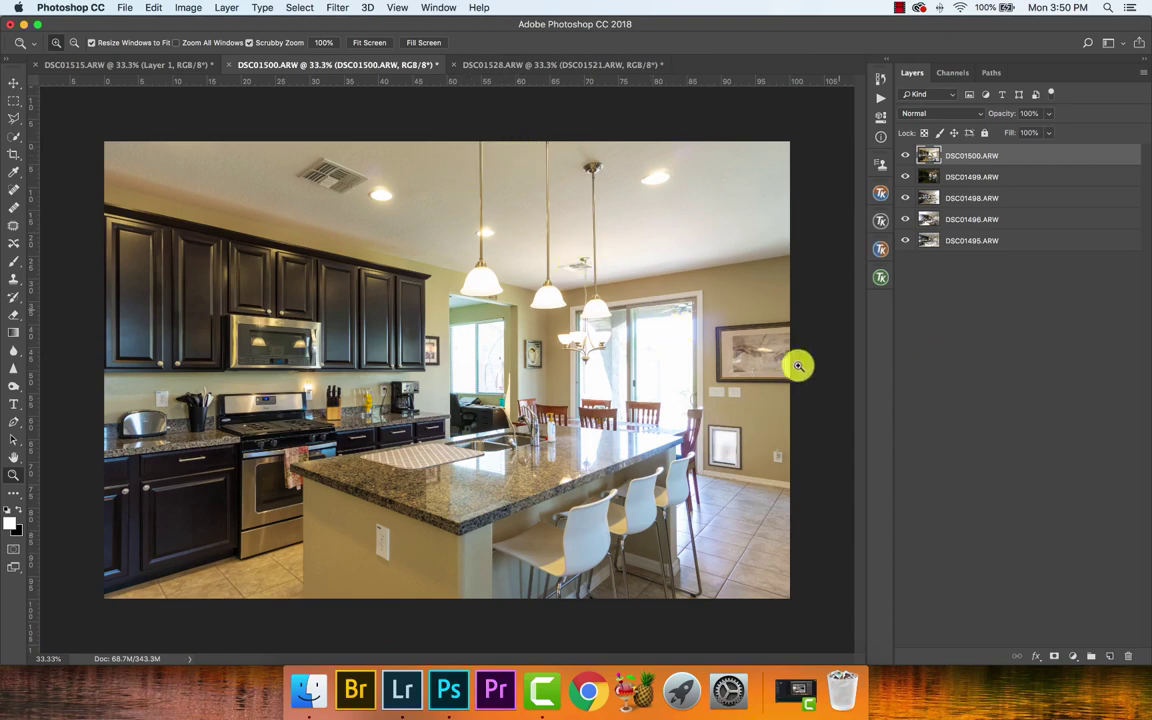
drag(707, 331, 752, 318)
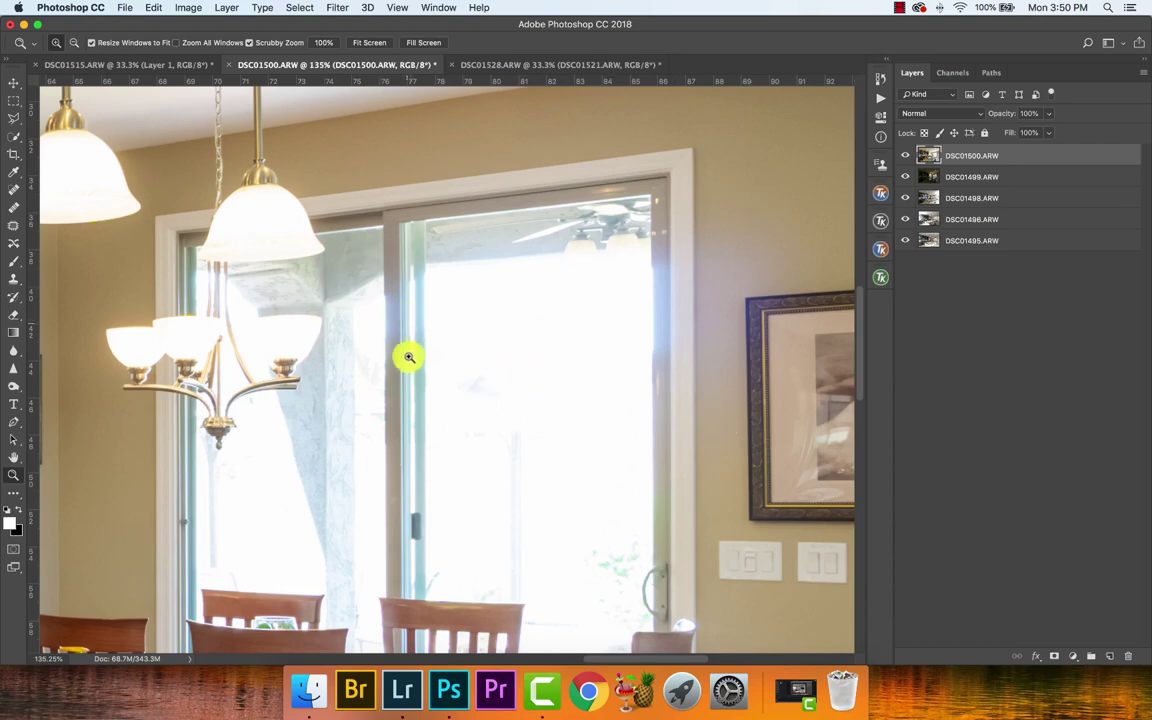
key(super+minus)
key(super+minus)
key(super+minus)
key(super+minus)
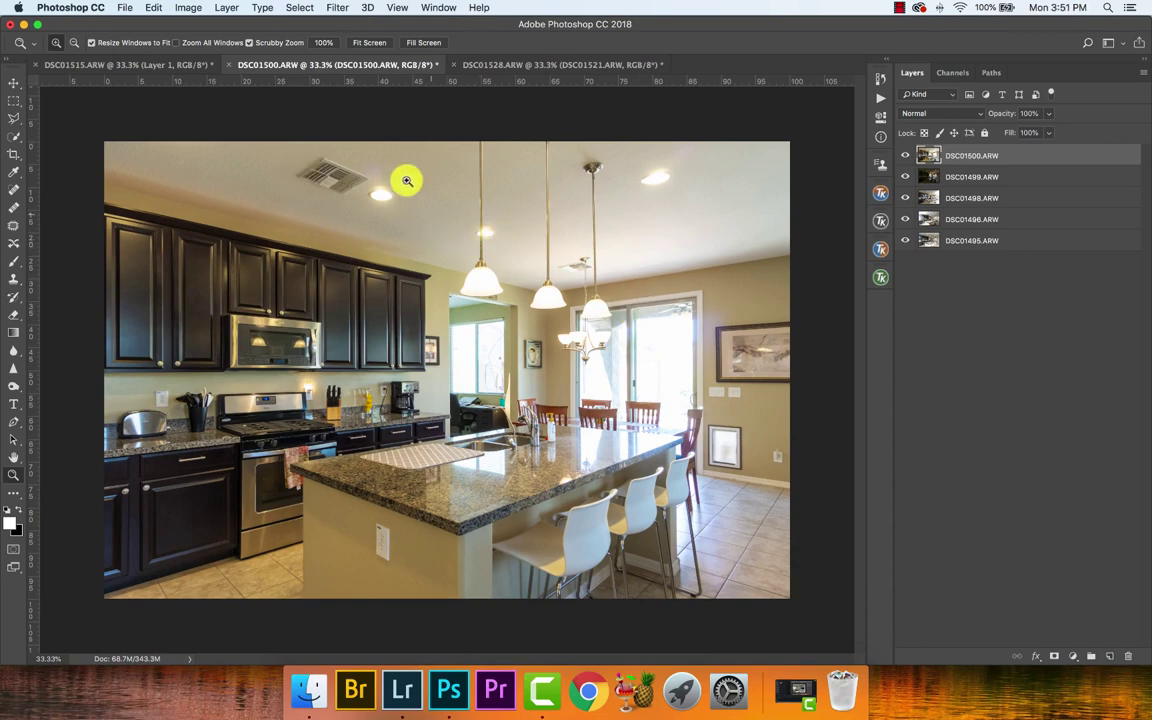
- Inspect the glow around the recessed ceiling light near the air vent in DSC01500.ARW
drag(345, 152, 486, 188)
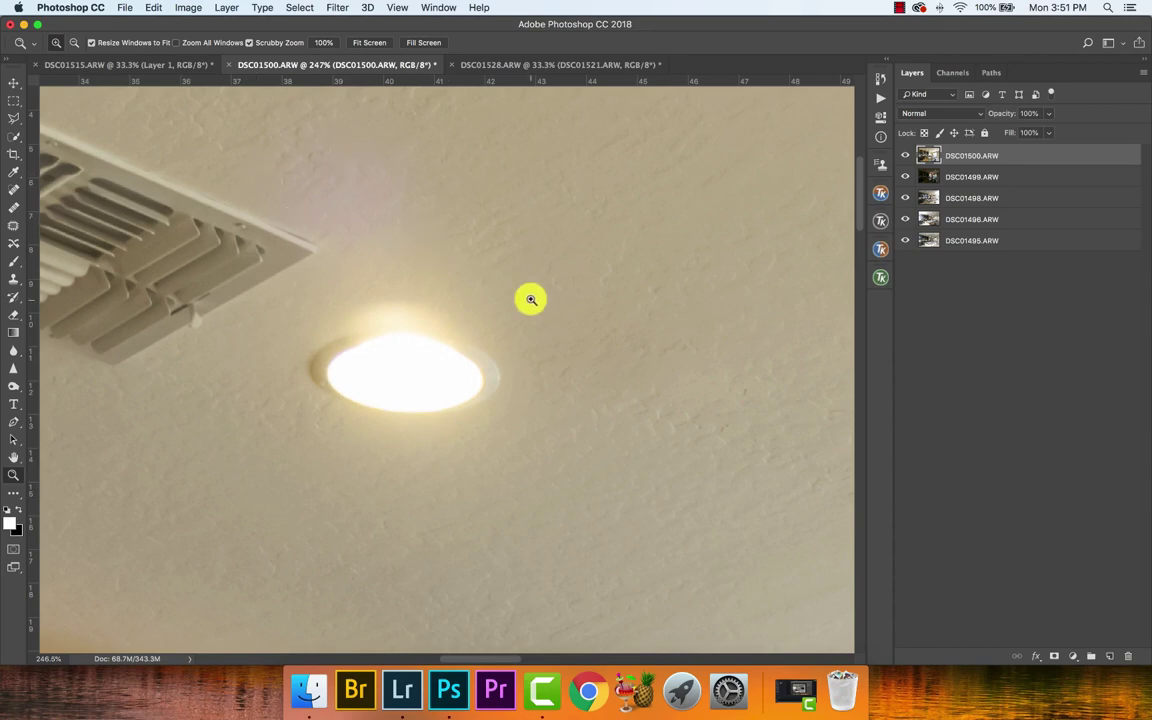
key(super+0)
key(super+minus)
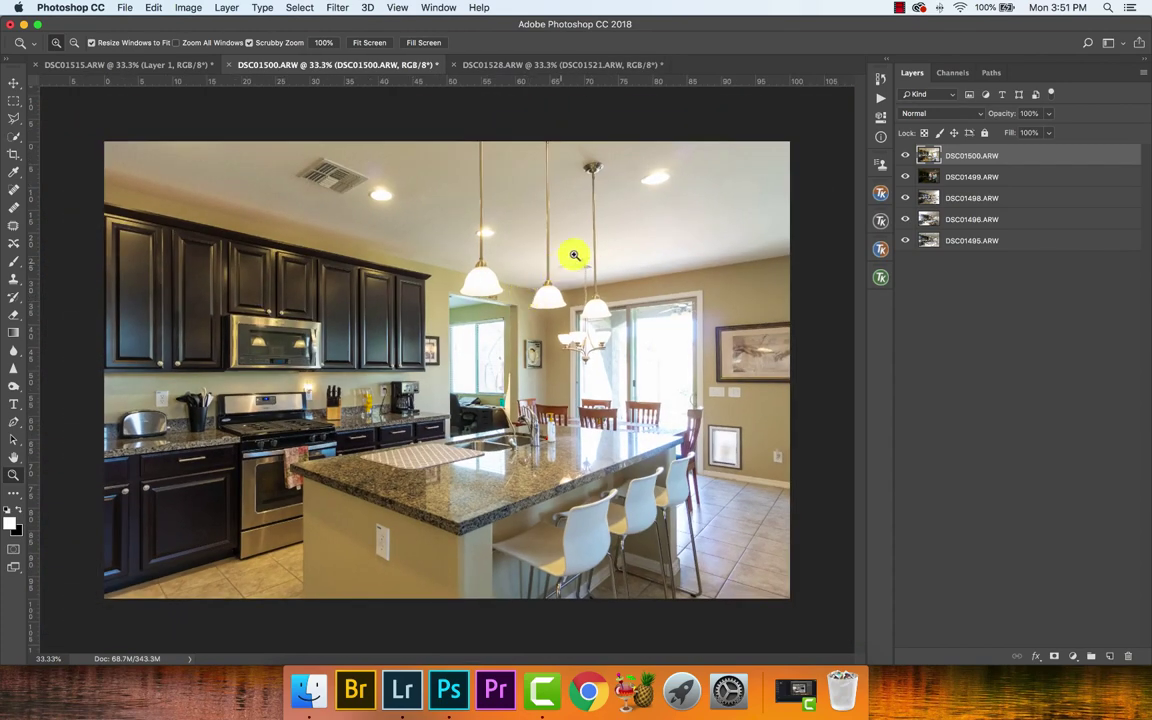
click(877, 98)
click(877, 98)
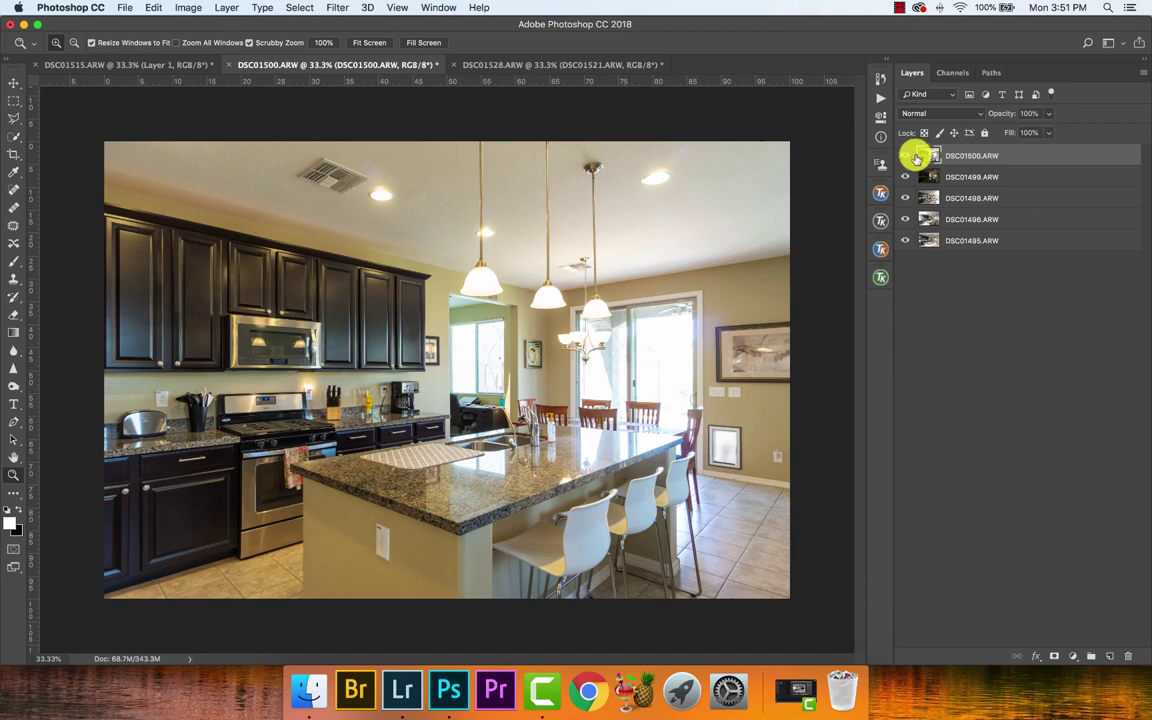
- Hide every layer except DSC01495.ARW and move that layer directly beneath DSC01499.ARW
drag(908, 158, 918, 237)
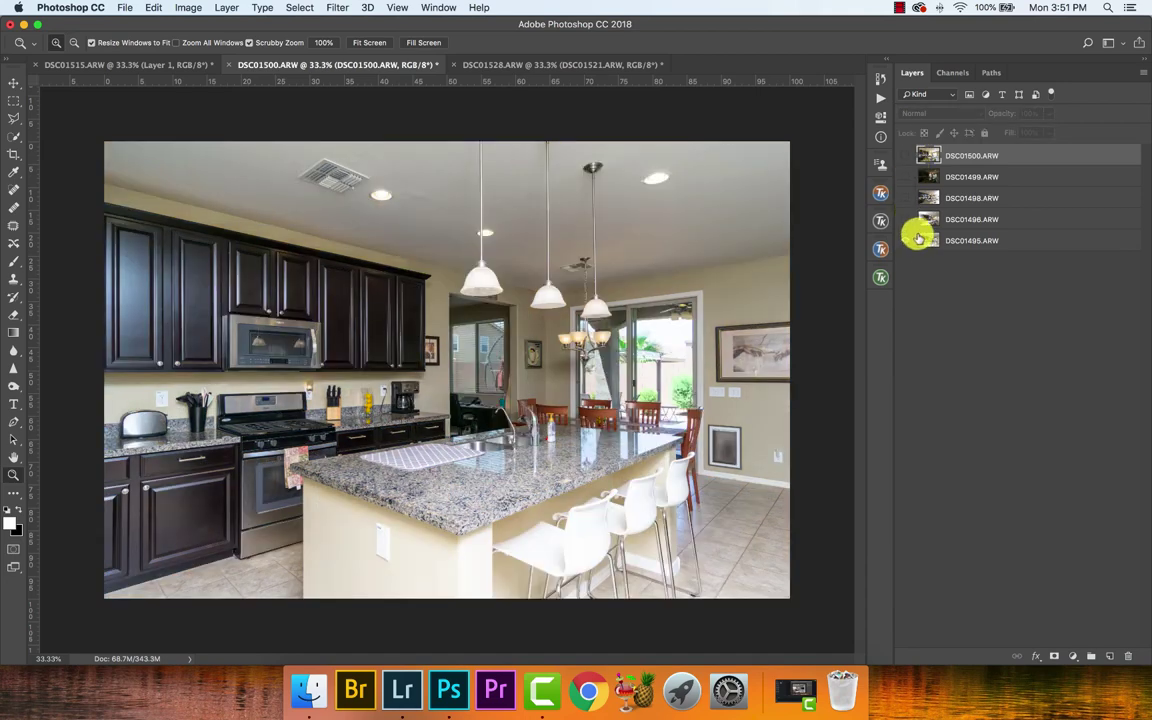
click(910, 240)
click(946, 245)
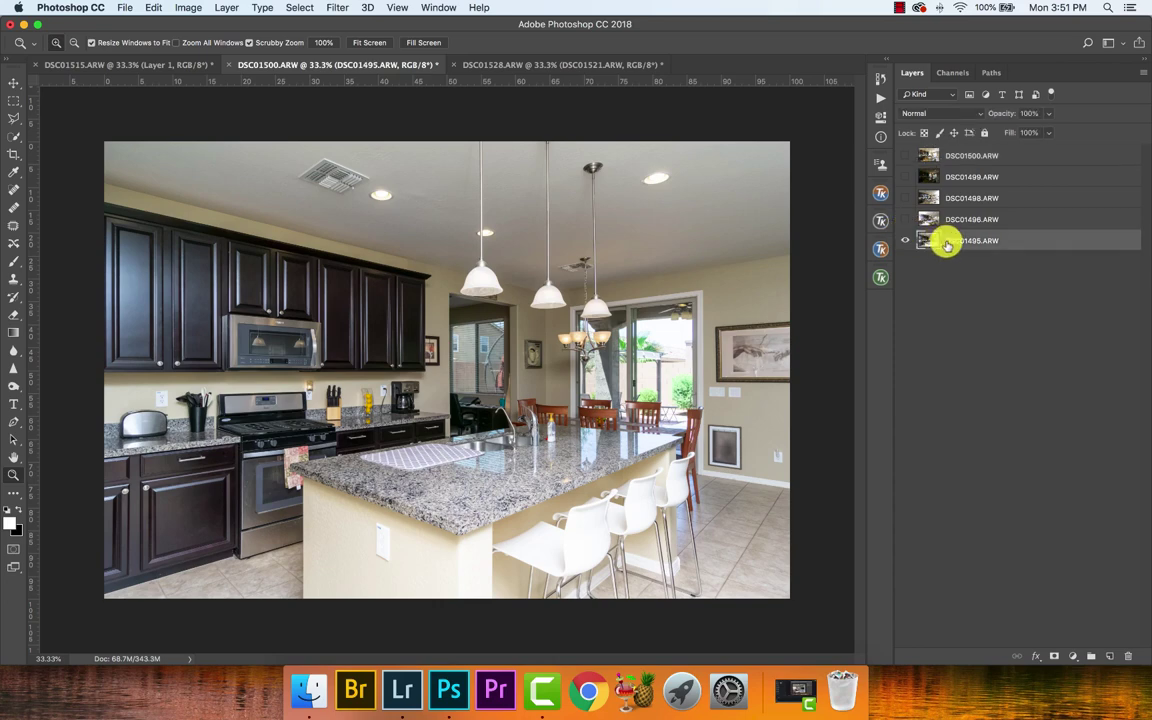
drag(948, 245, 978, 202)
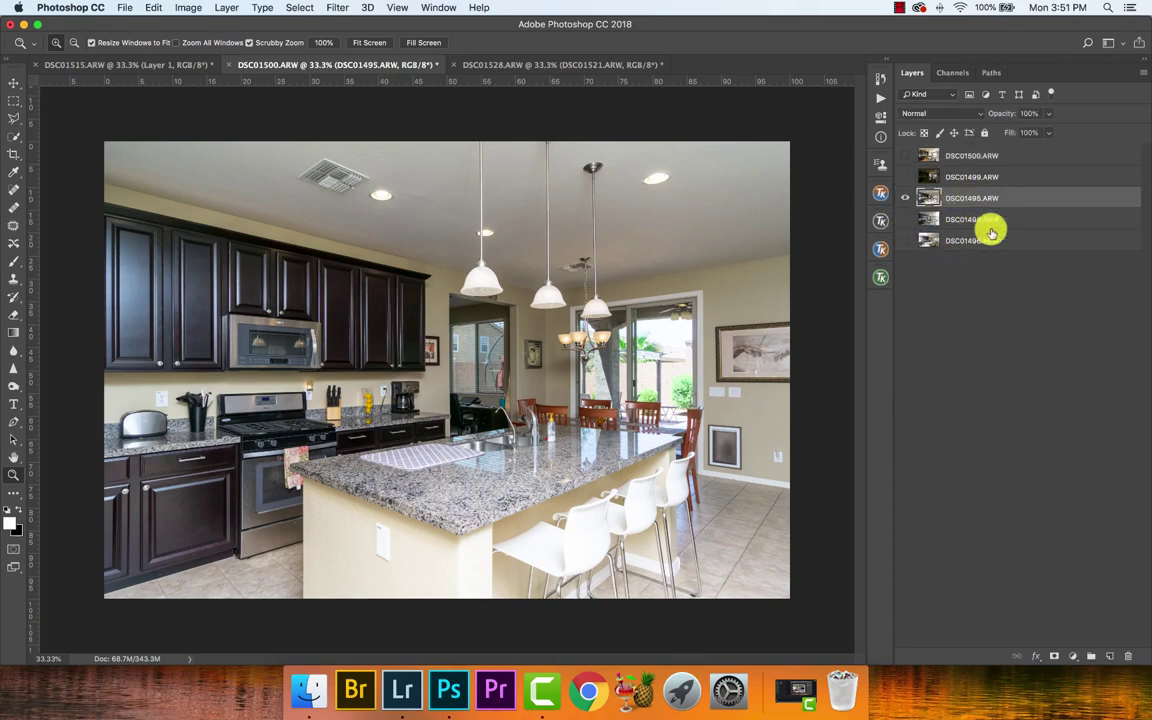
- Hide DSC01495.ARW and show the two flash layers below it, DSC01498.ARW and DSC01496.ARW
click(905, 198)
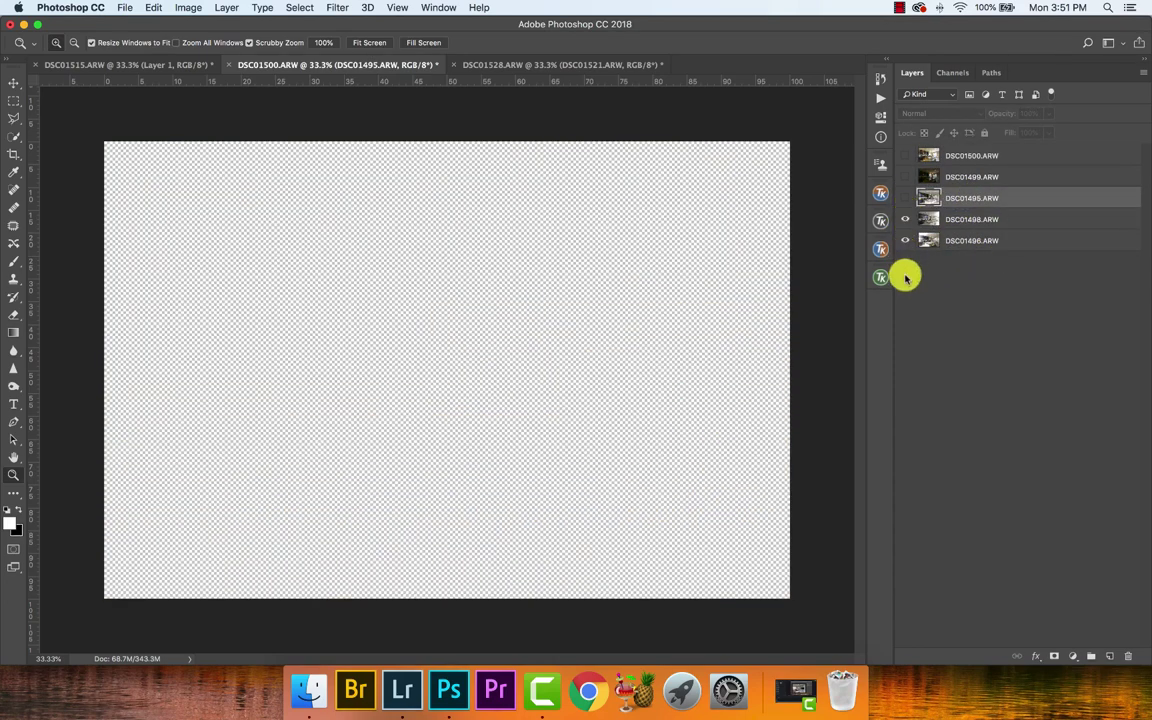
click(905, 240)
click(906, 219)
click(906, 219)
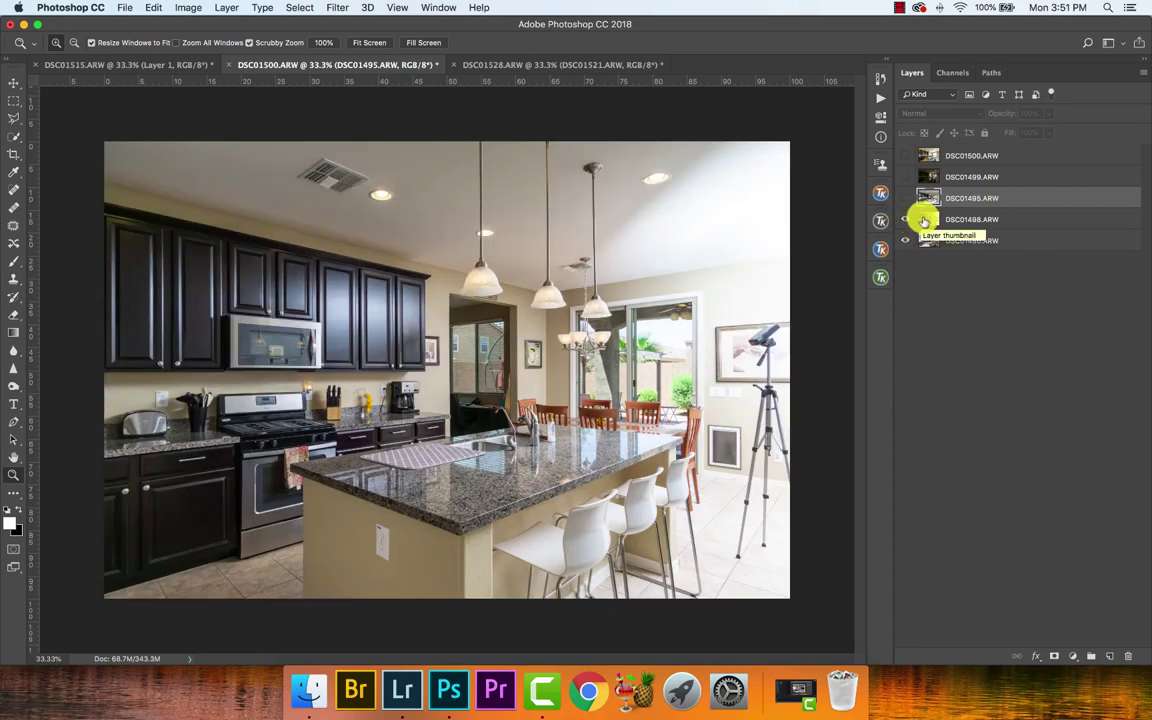
- Add a layer mask to DSC01498.ARW and fill it with a linear Black, White gradient from the photo's right edge to its left edge
click(922, 219)
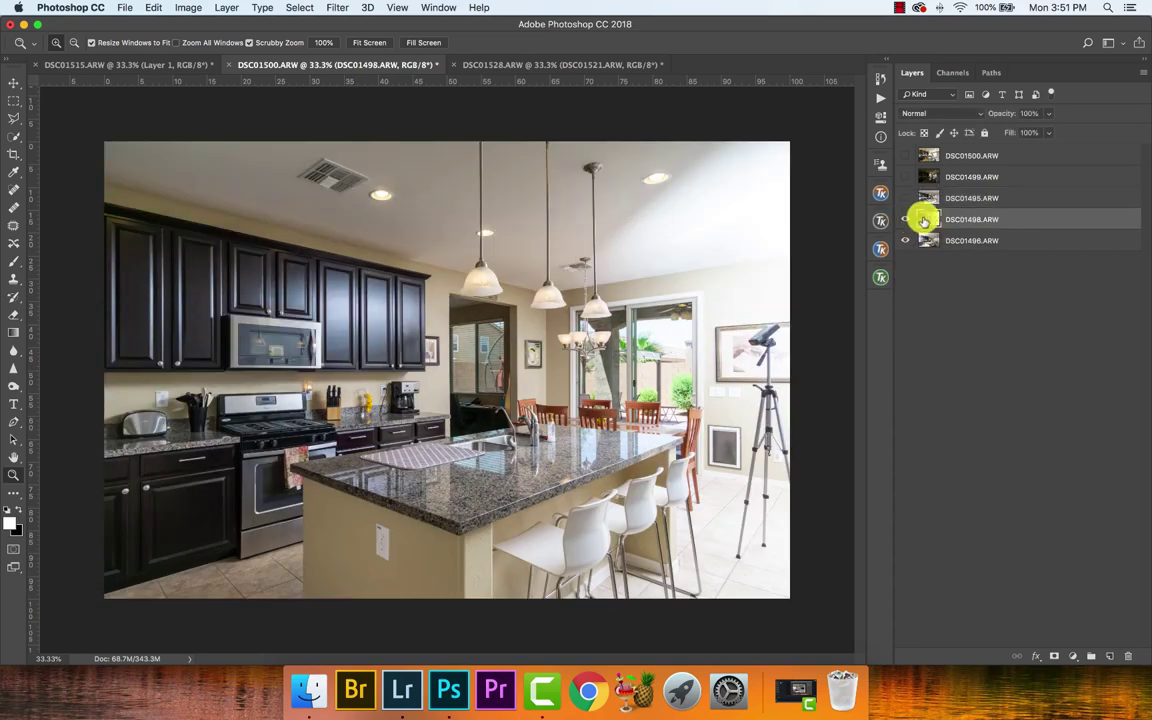
click(1056, 656)
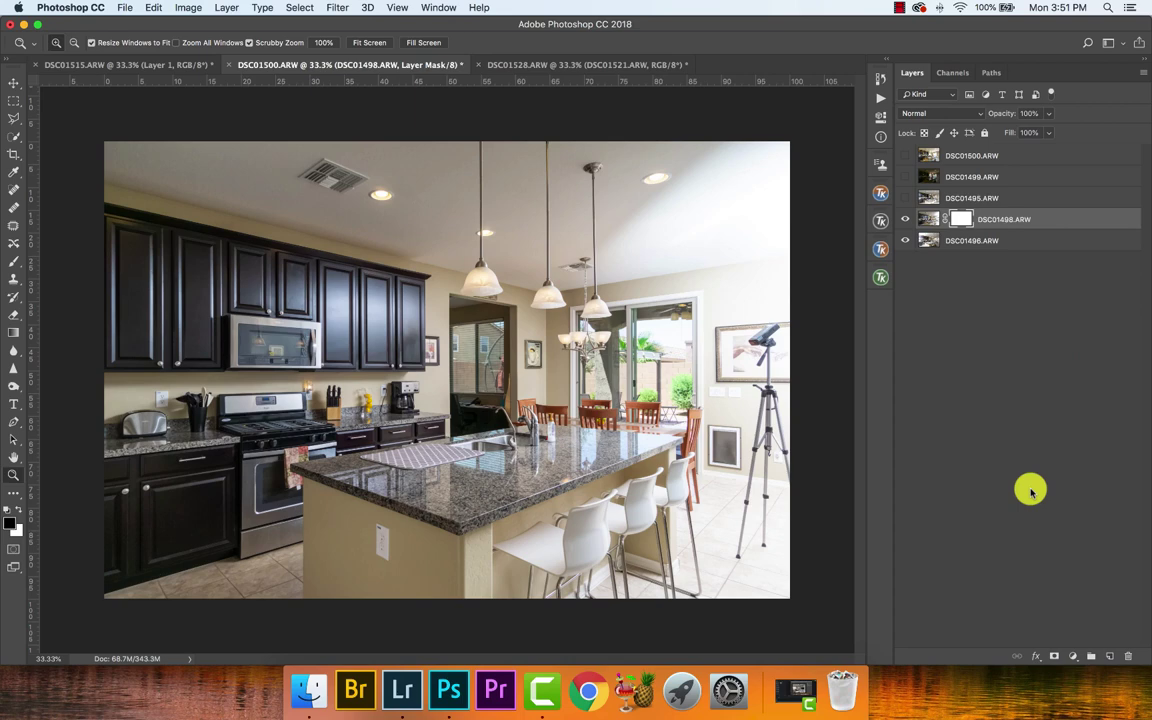
key(g)
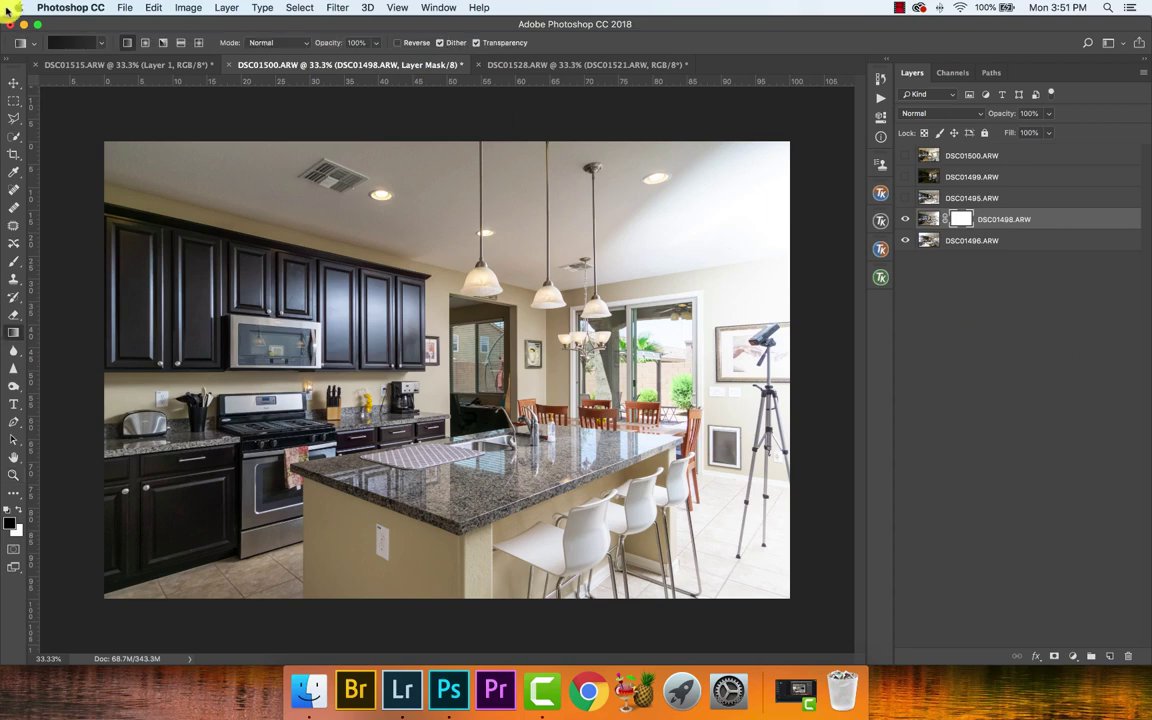
click(88, 46)
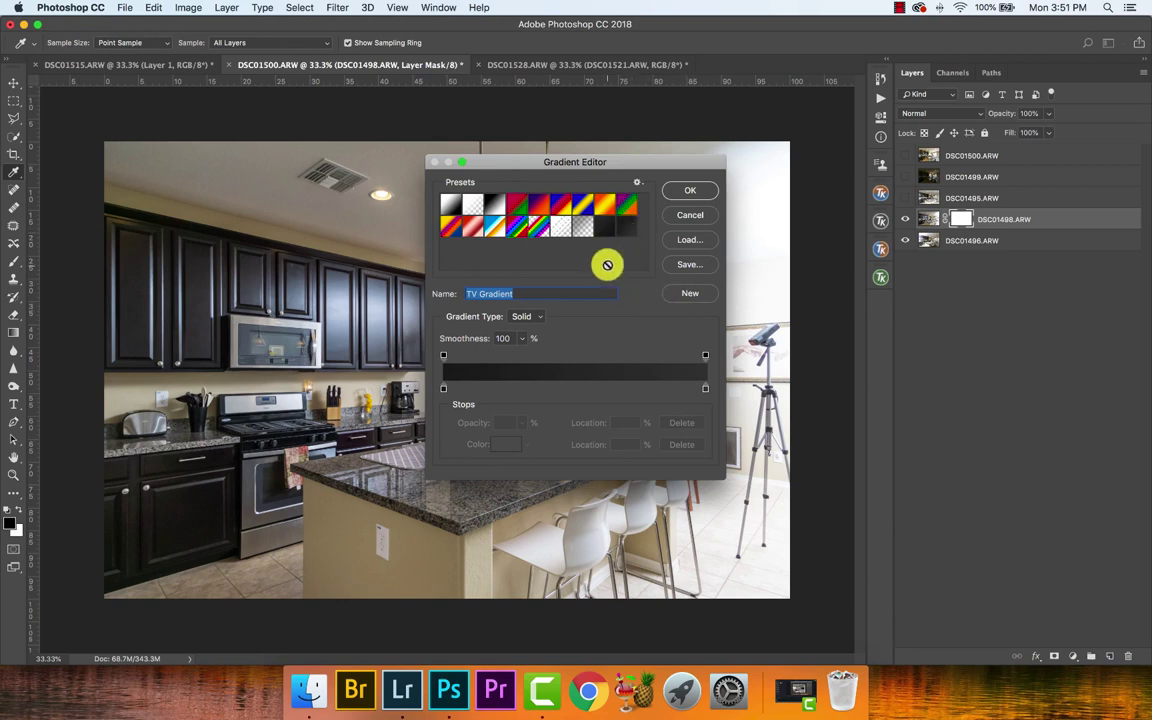
click(492, 203)
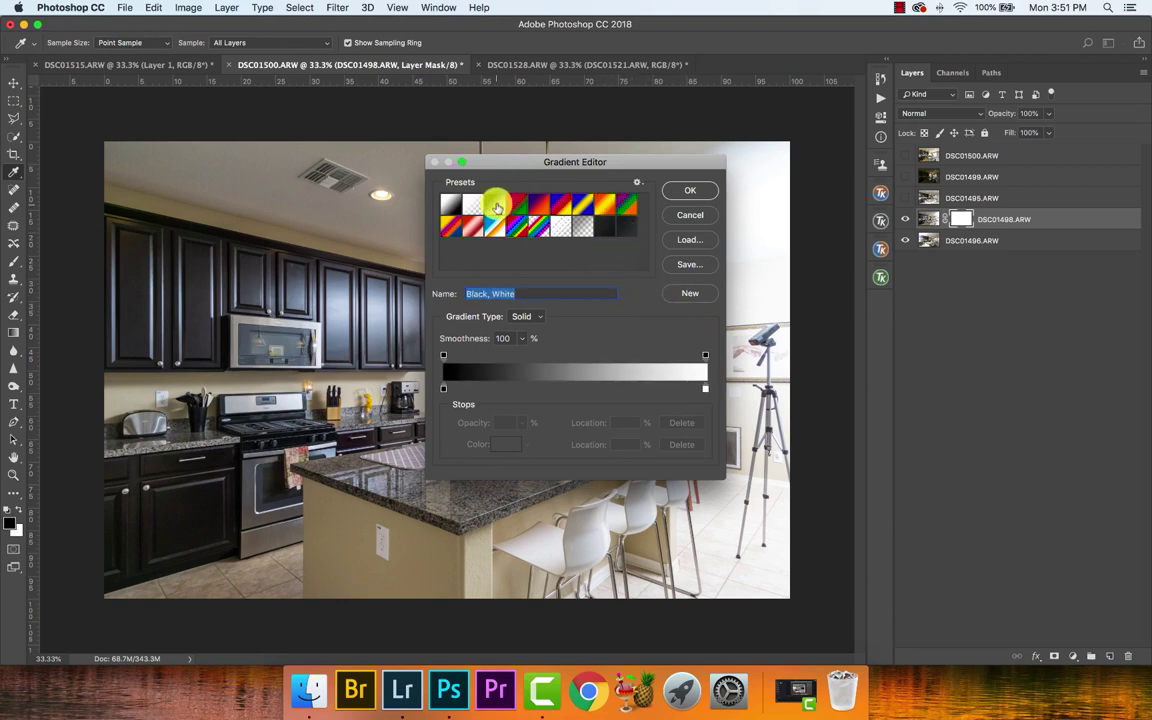
click(689, 190)
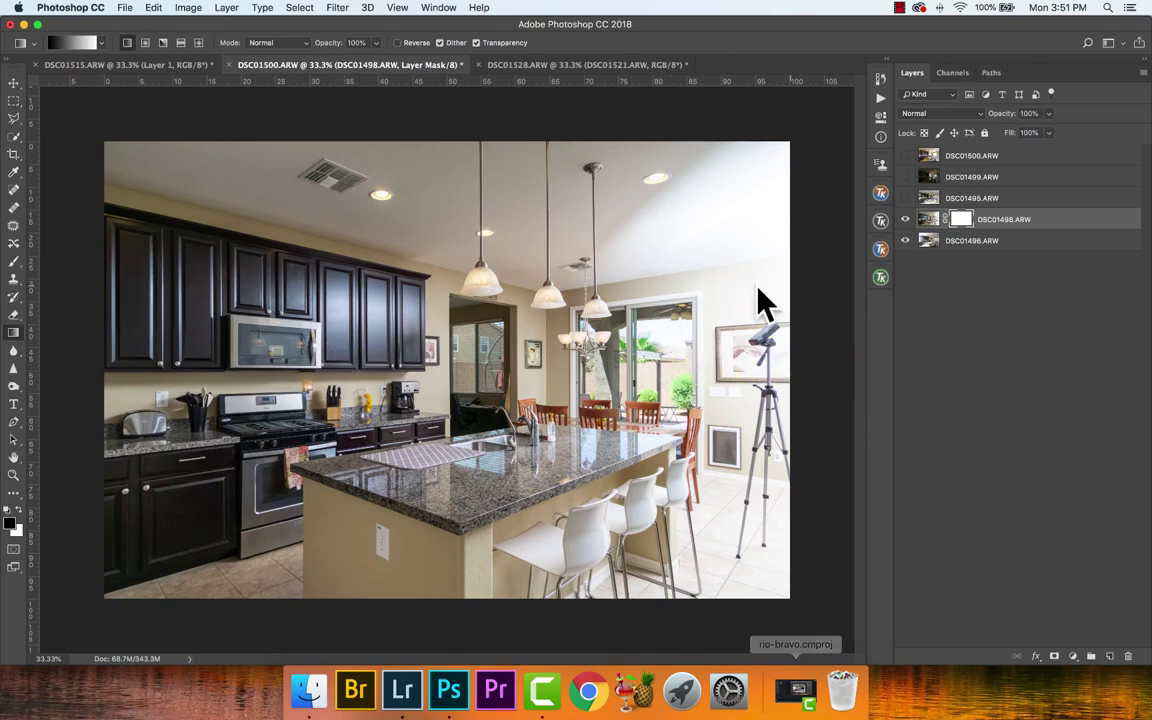
drag(790, 377, 99, 391)
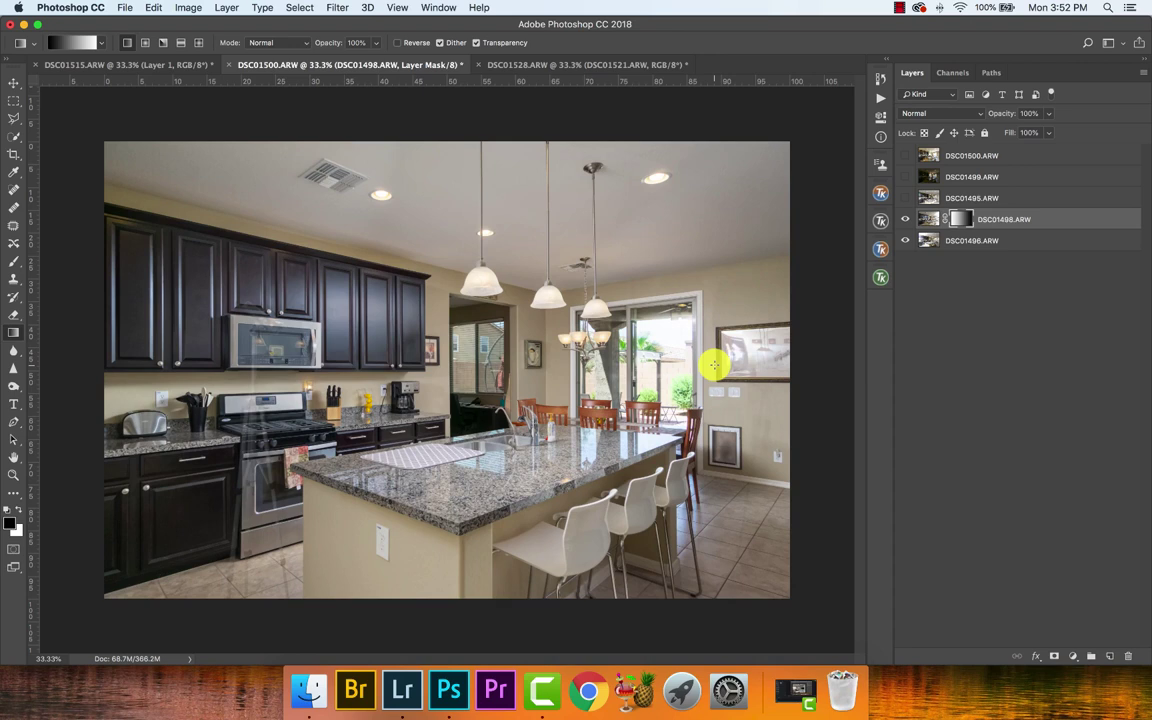
- Paint white at 10% flow on the DSC01498.ARW mask over the cabinets, microwave and stove
key(b)
drag(193, 321, 260, 321)
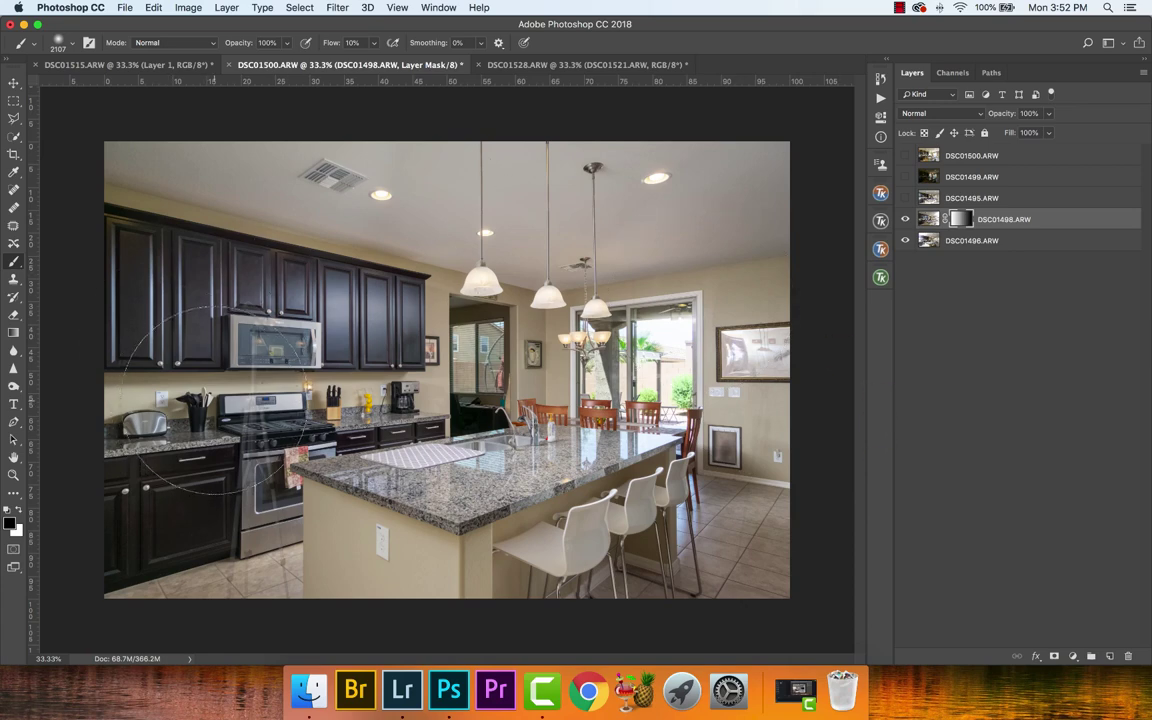
drag(262, 415, 262, 418)
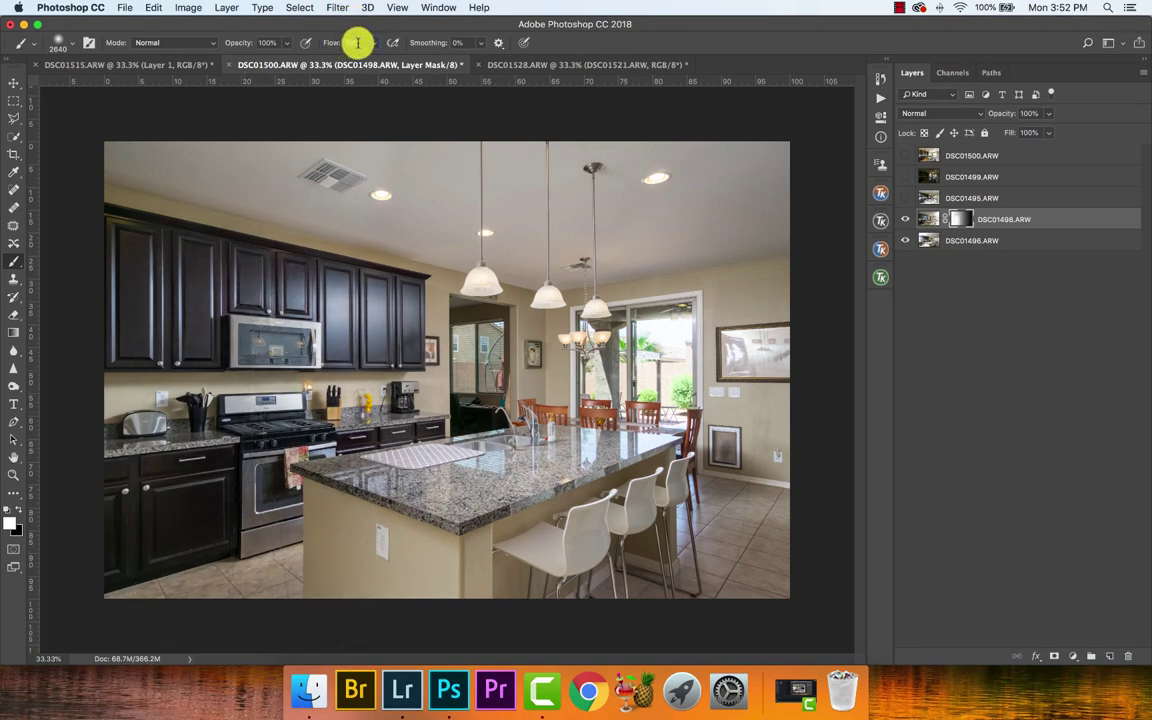
- Set the brush flow to 20% and paint black on the DSC01498.ARW mask over the wall and floor beside the patio door
click(352, 42)
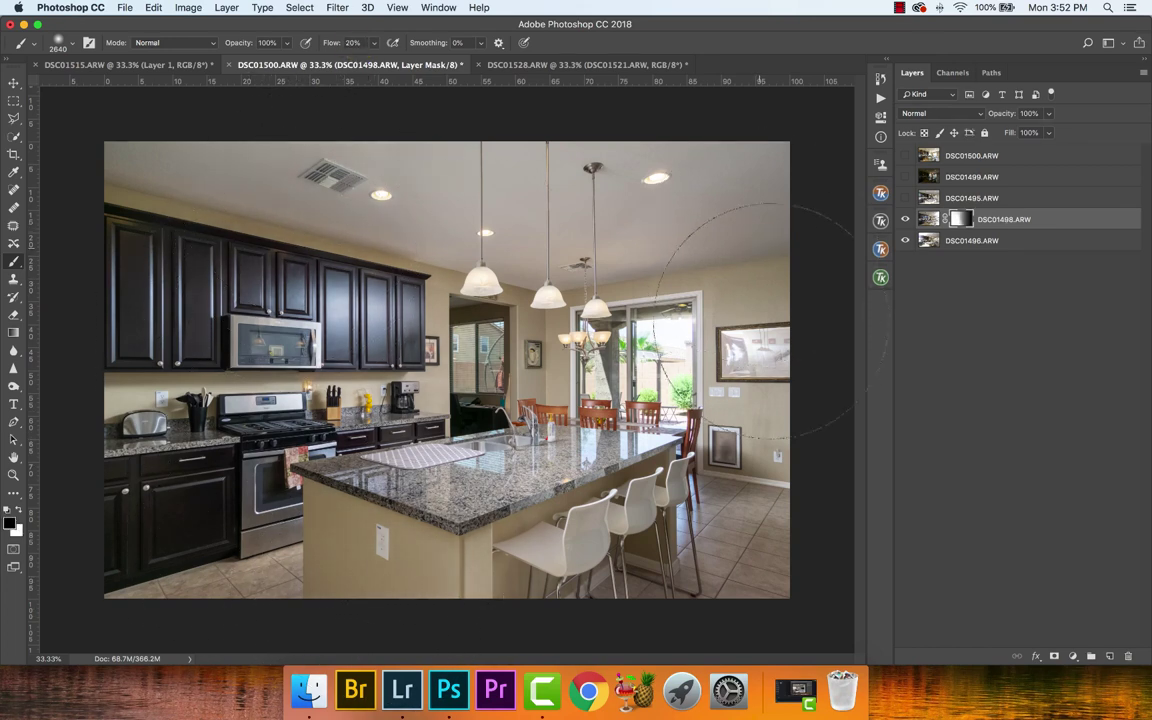
click(800, 522)
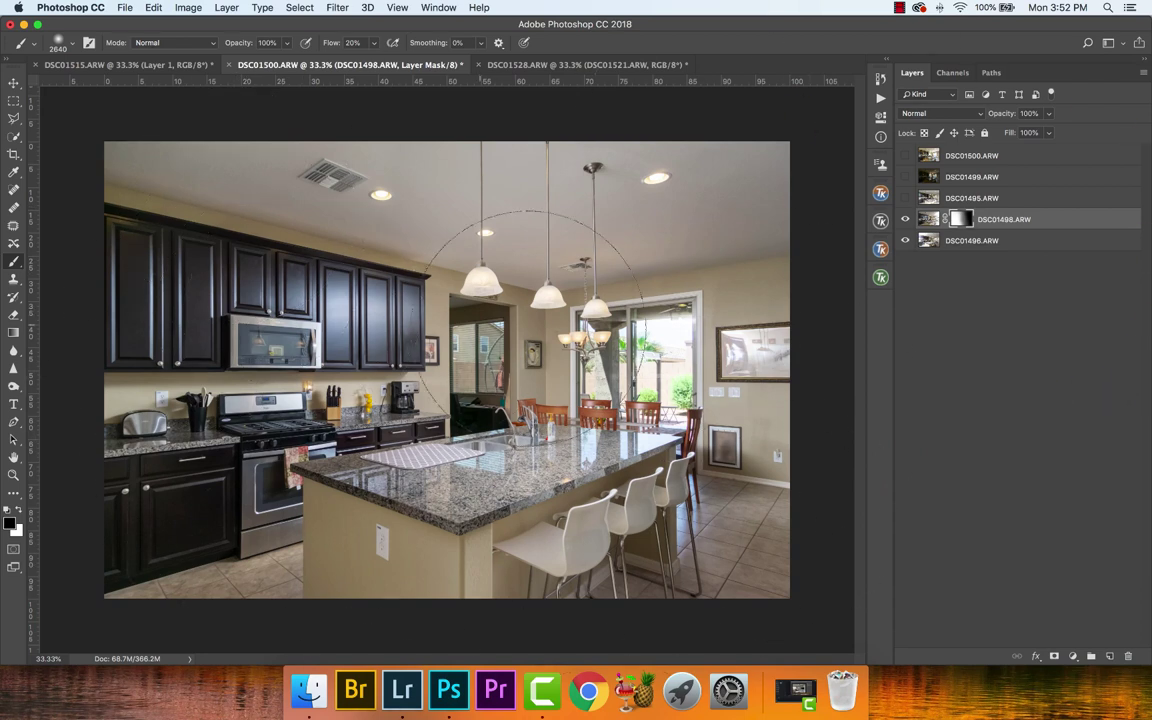
click(745, 355)
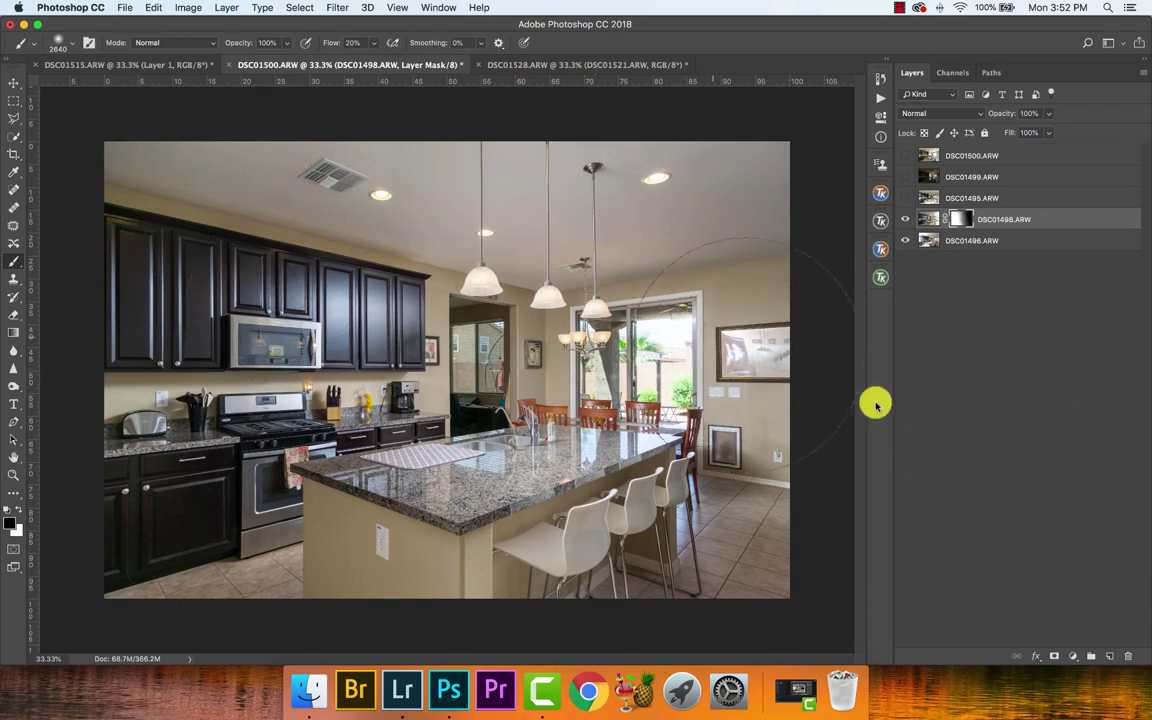
- Show DSC01495.ARW, add a black layer mask to it and set its blend mode to Darken
click(906, 198)
click(956, 197)
click(1003, 205)
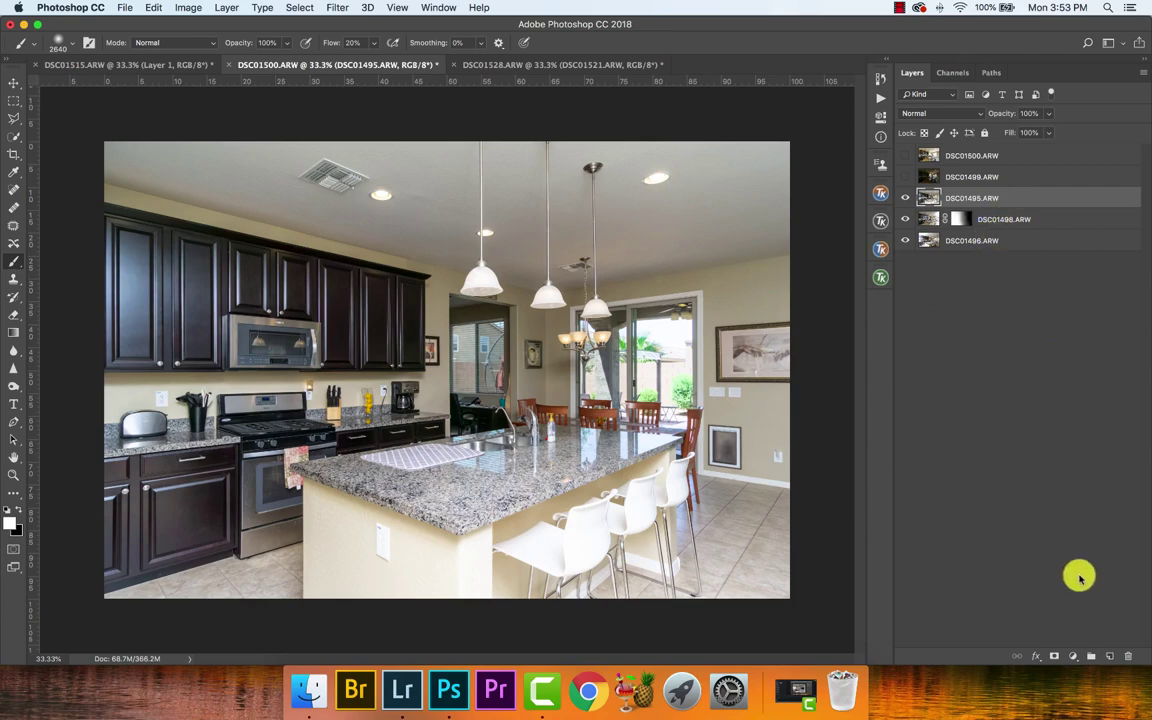
alt+click(1057, 657)
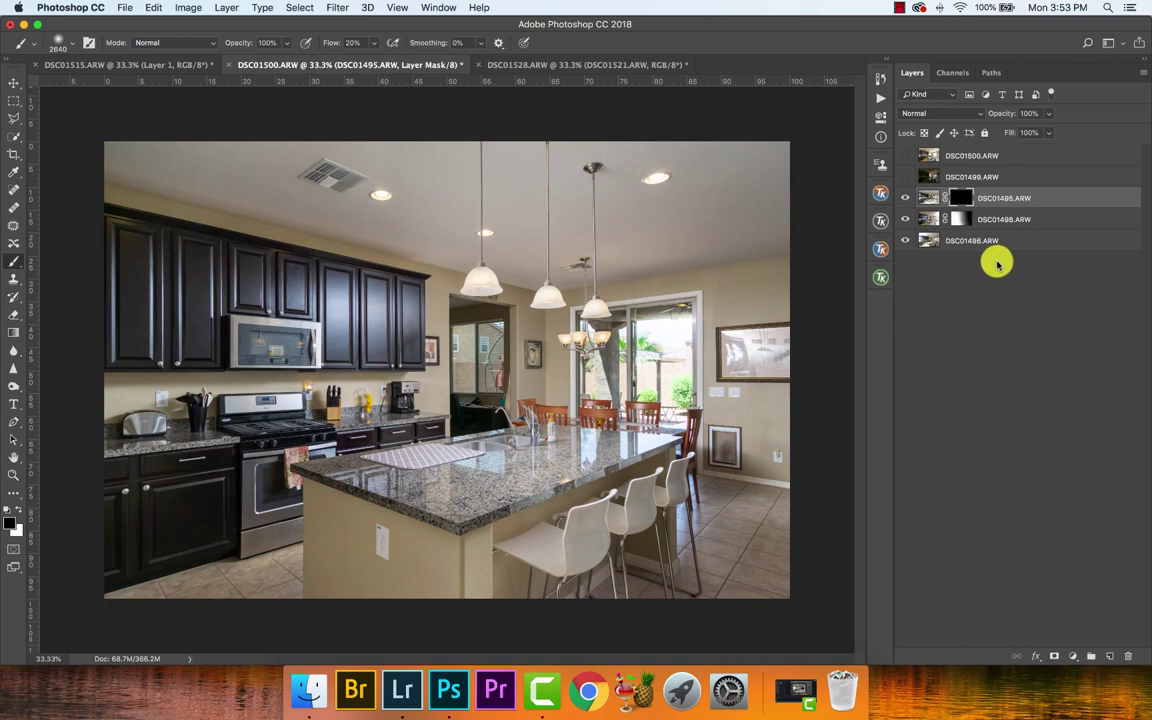
click(947, 116)
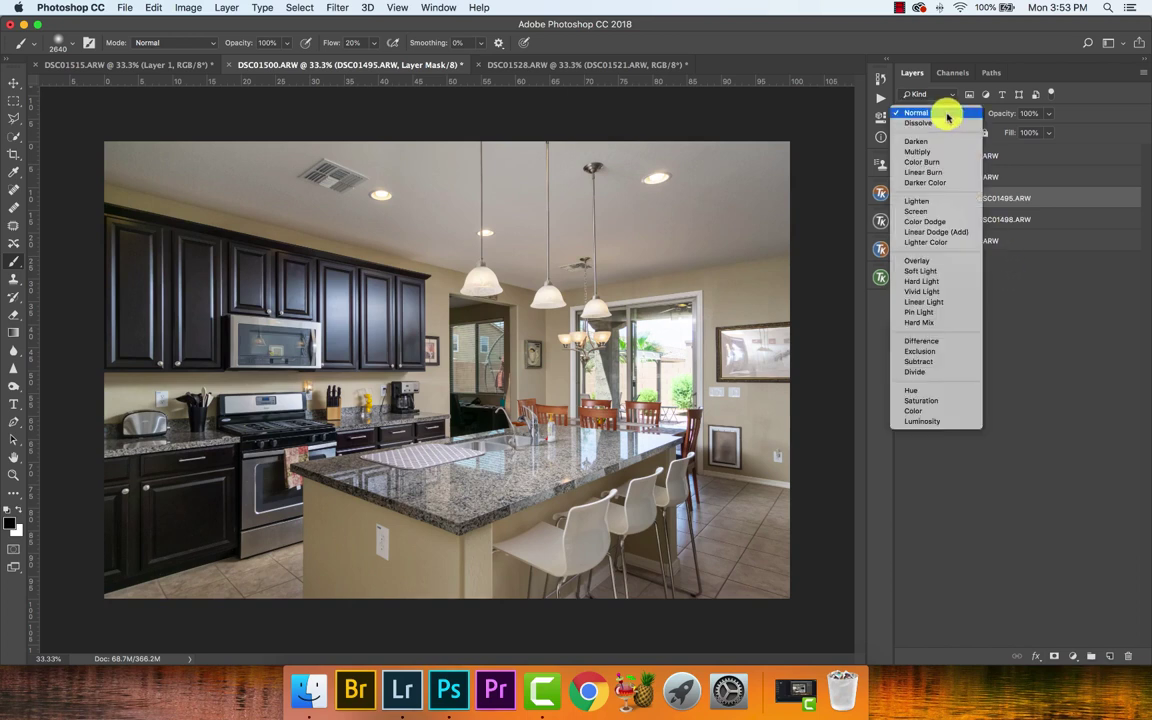
click(946, 141)
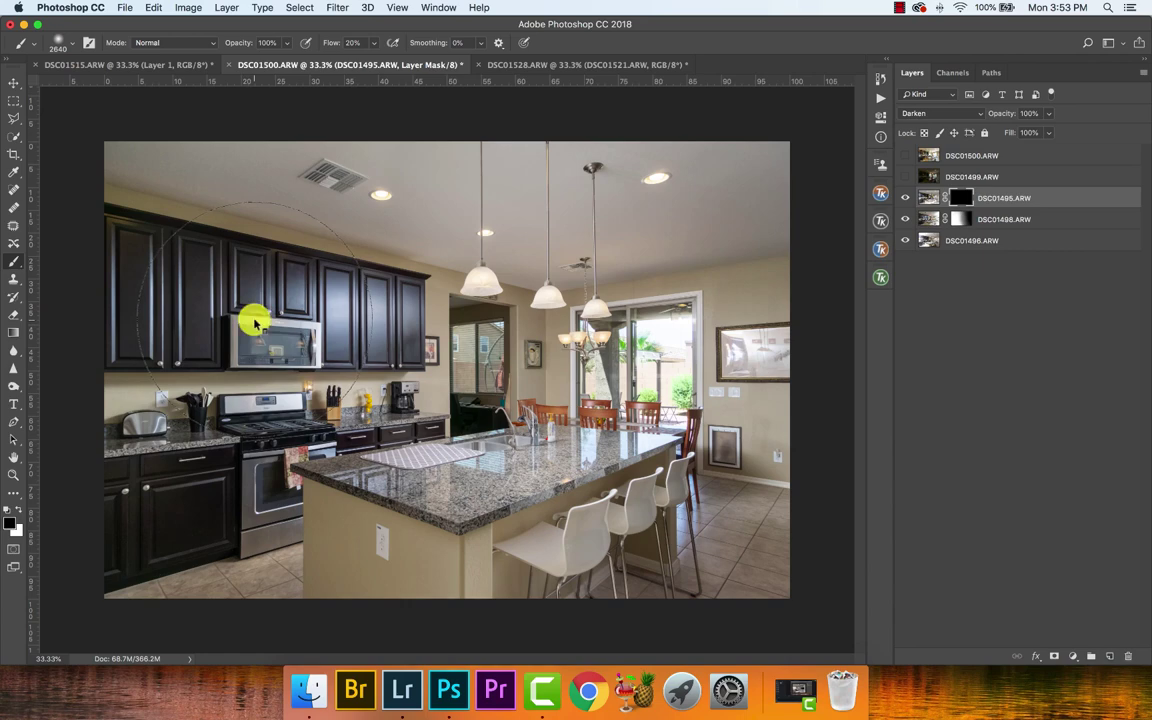
- Paint white at 10% flow on the DSC01495.ARW mask over the dark cabinets, microwave and stove
mouse_move(262, 314)
mouse_down()
mouse_move(329, 319)
mouse_move(272, 319)
mouse_up()
key(x)
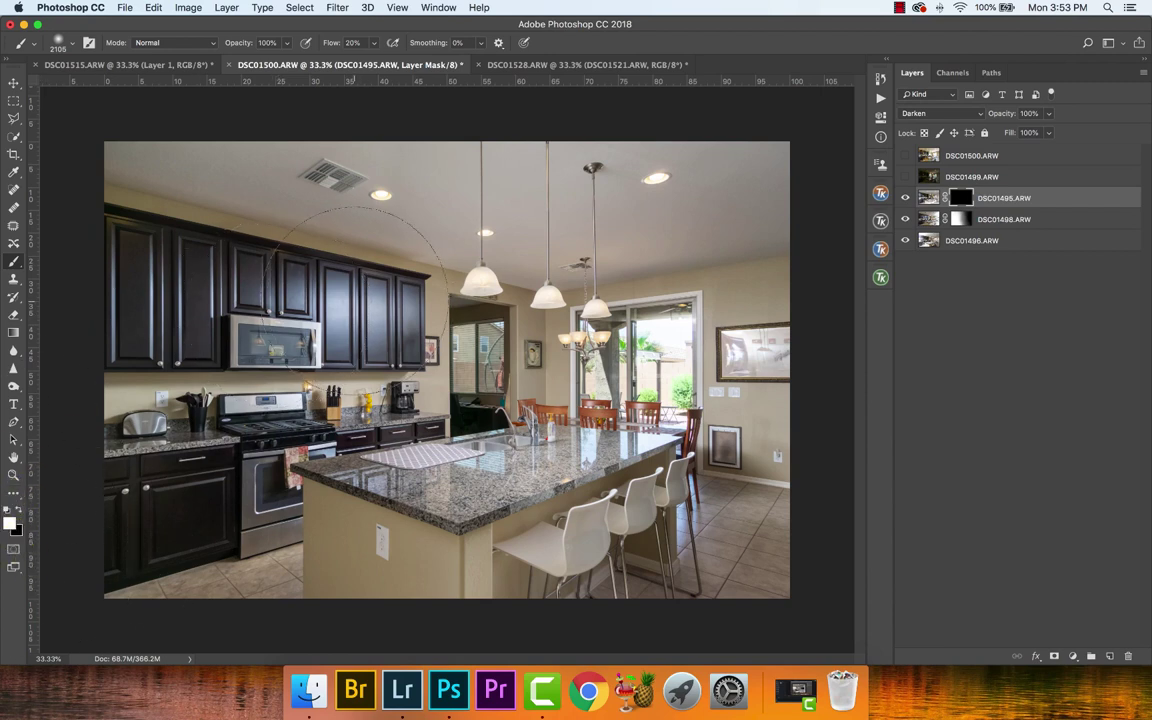
click(355, 42)
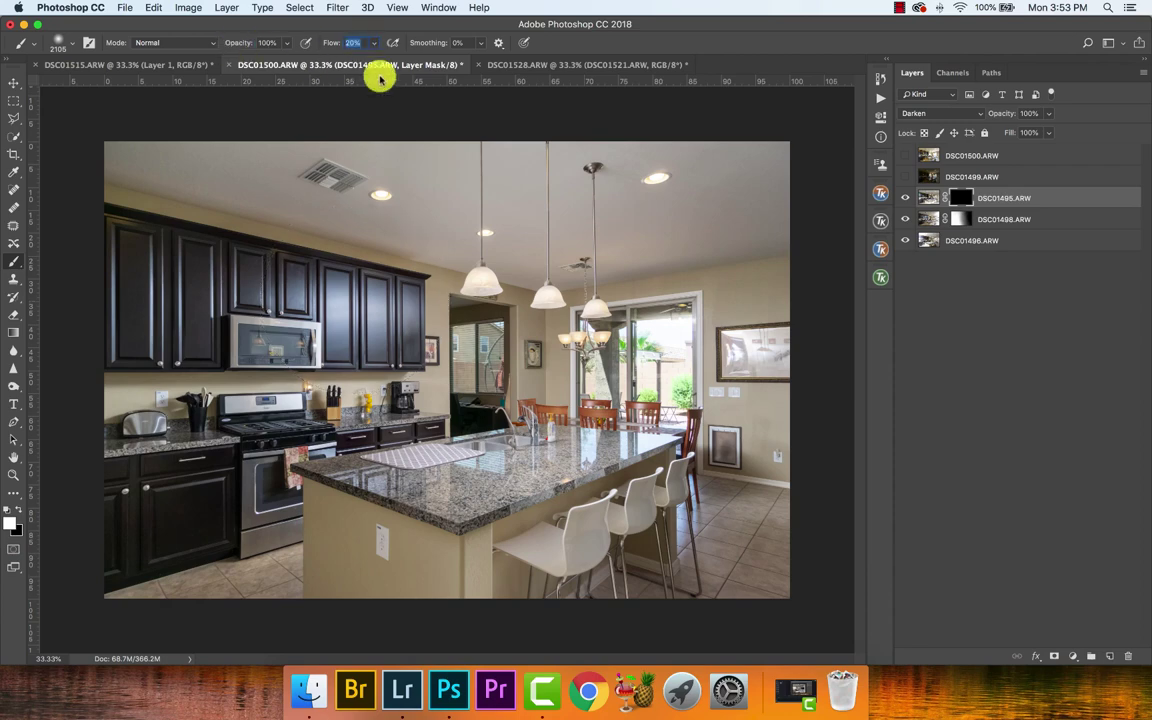
text(10)
key(Return)
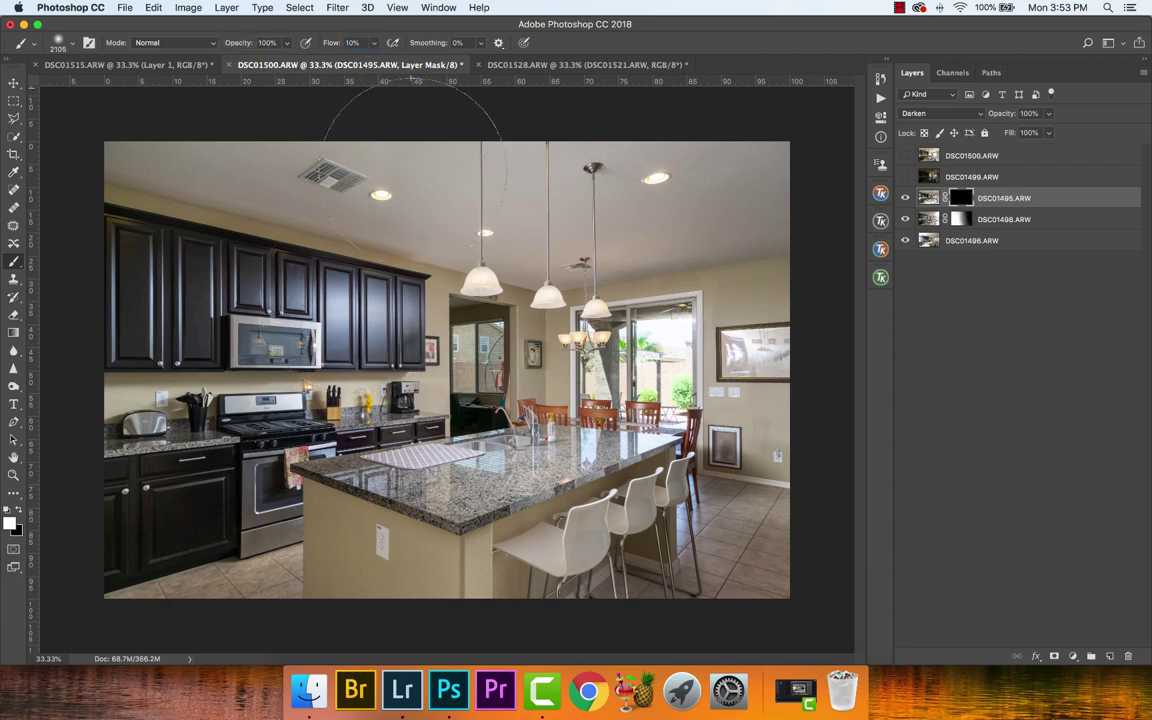
mouse_move(335, 305)
ctrl+alt+mouse_down()
mouse_move(291, 316)
mouse_move(375, 320)
mouse_move(340, 300)
mouse_move(128, 312)
mouse_move(150, 333)
mouse_move(390, 318)
mouse_move(348, 336)
ctrl+alt+mouse_up()
key(x)
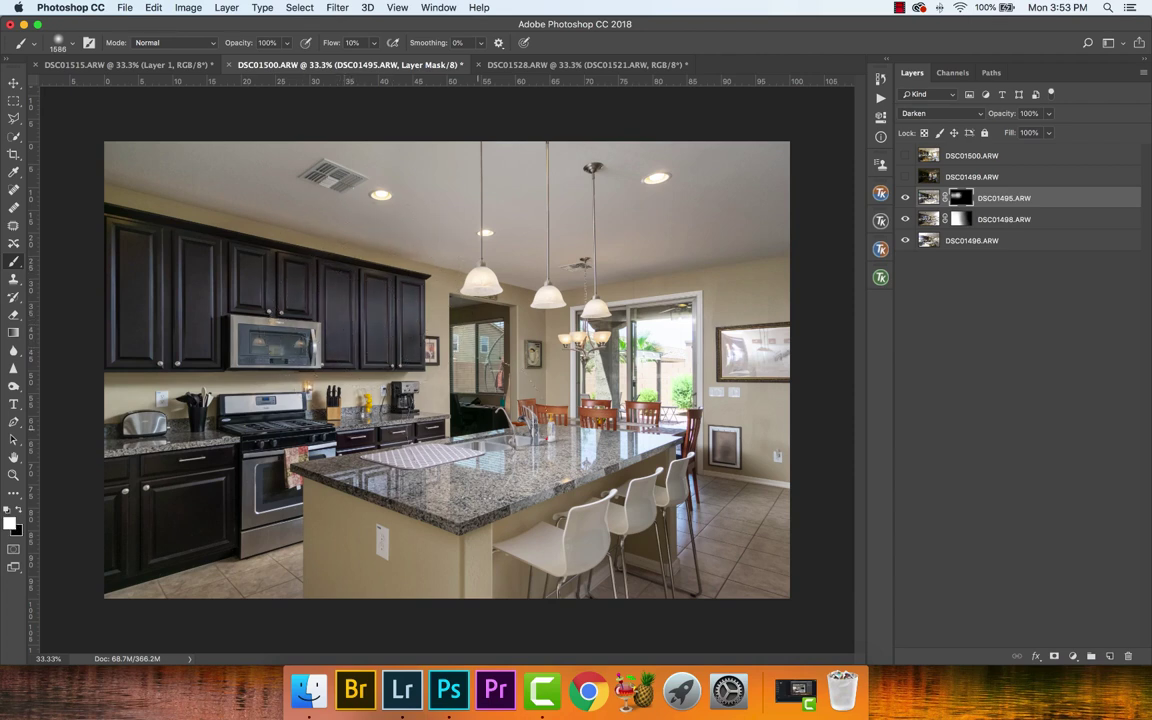
drag(250, 443, 248, 438)
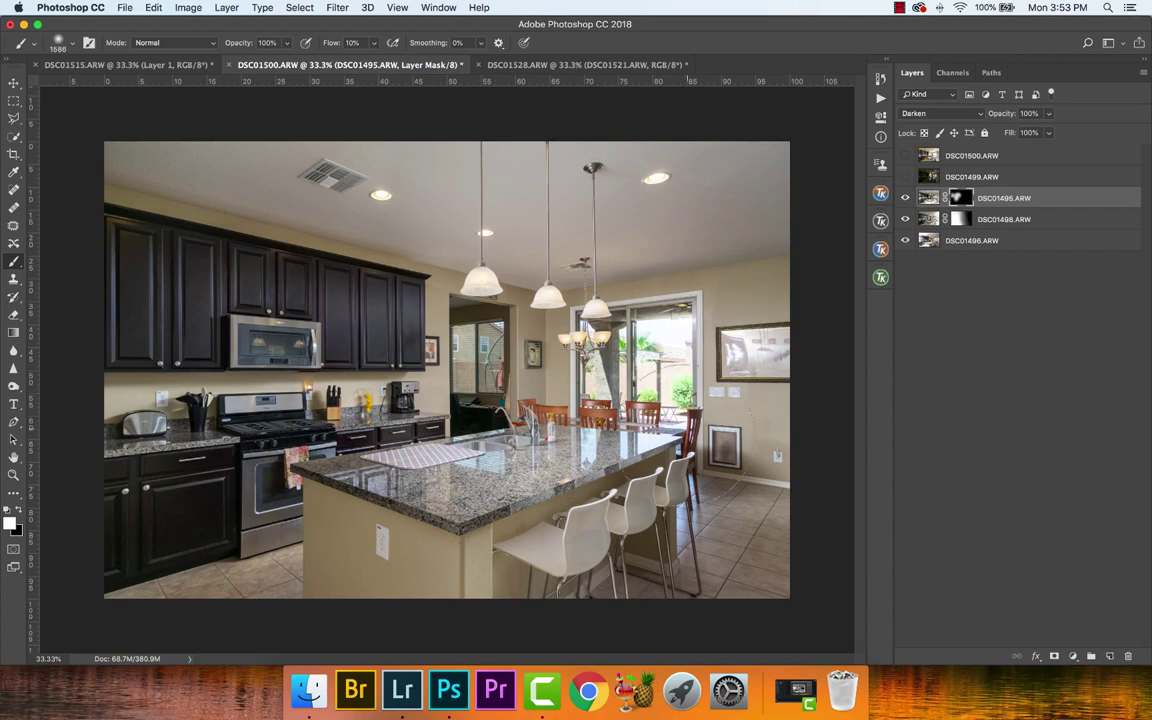
- Paint white on the DSC01495.ARW mask over the framed picture beside the patio door and inspect the glare there
mouse_move(739, 337)
mouse_down()
mouse_move(731, 383)
mouse_move(765, 364)
mouse_move(734, 369)
mouse_up()
click(746, 373)
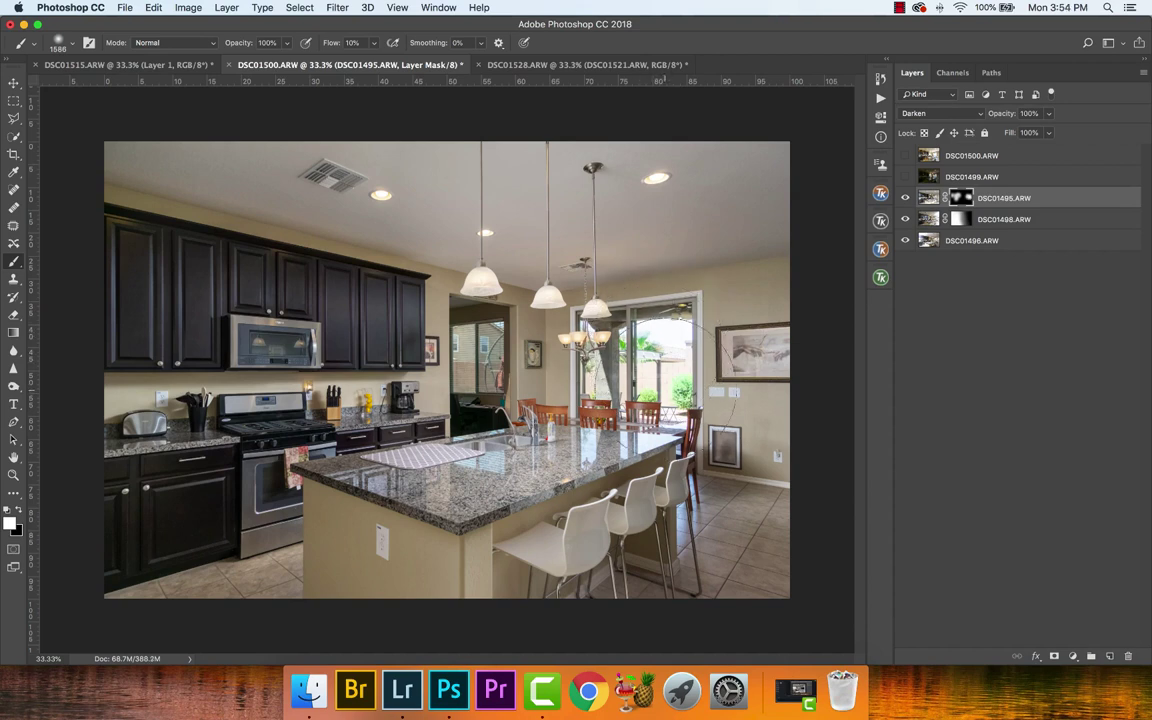
key(z)
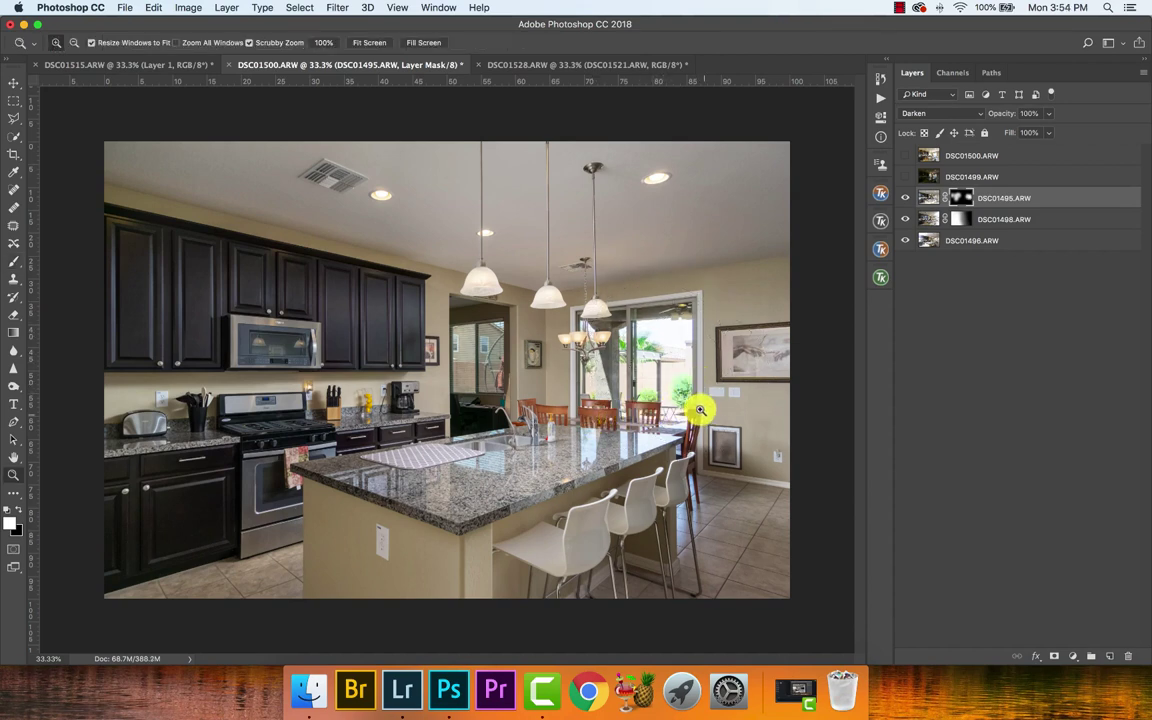
drag(756, 360, 826, 371)
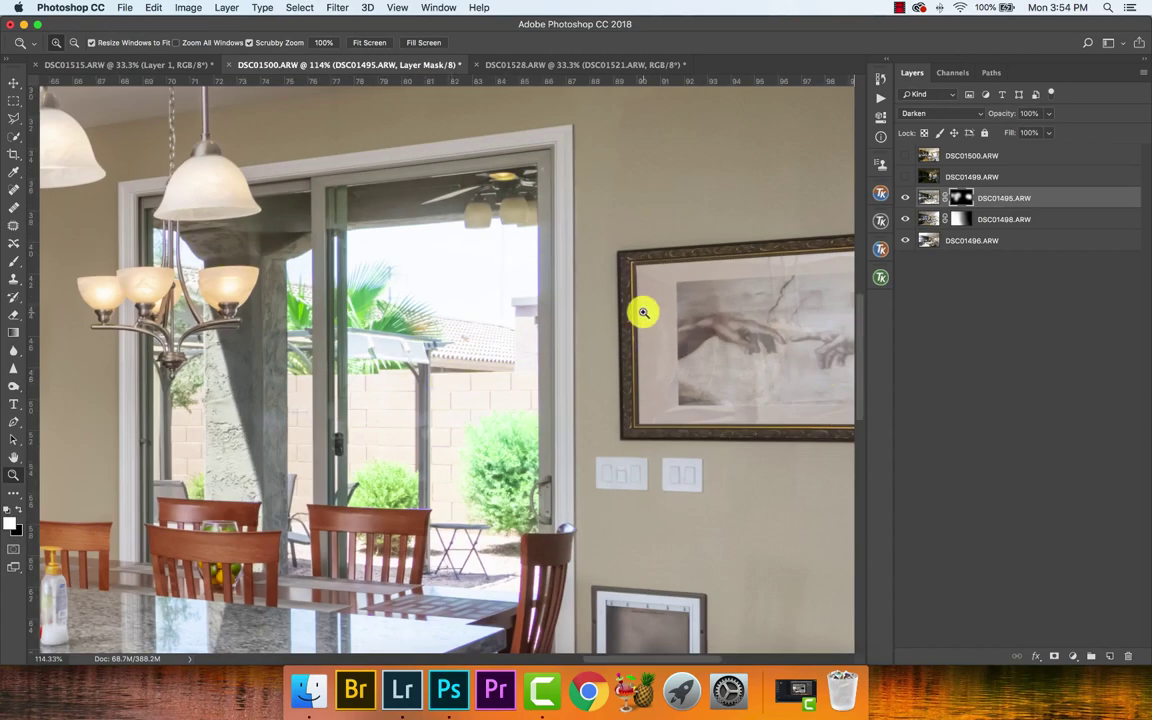
key(super+0)
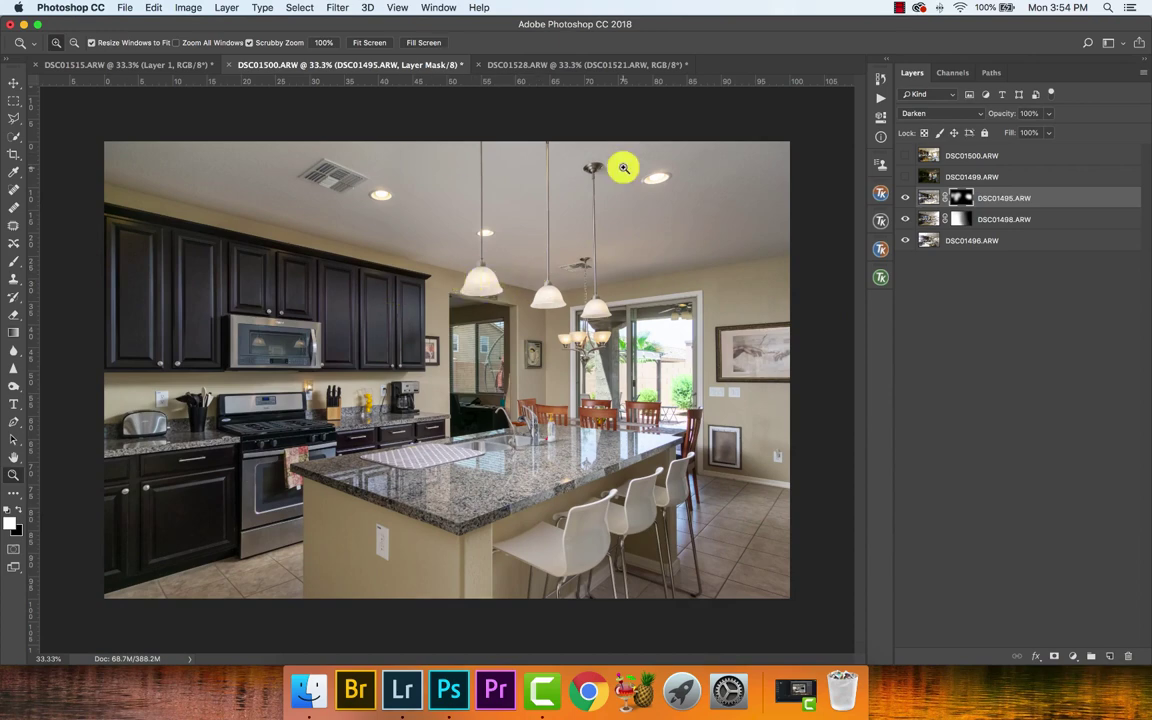
- Show DSC01499.ARW, add a black layer mask to it and set its blend mode to Lighten
click(905, 177)
click(943, 177)
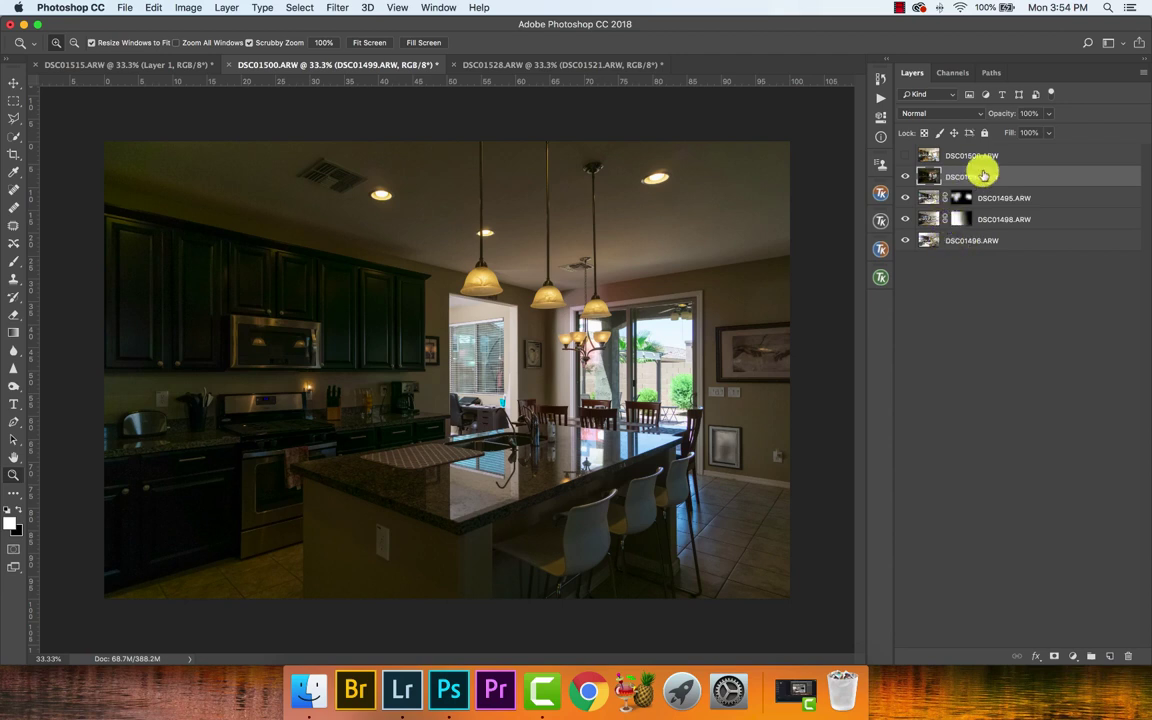
click(1056, 658)
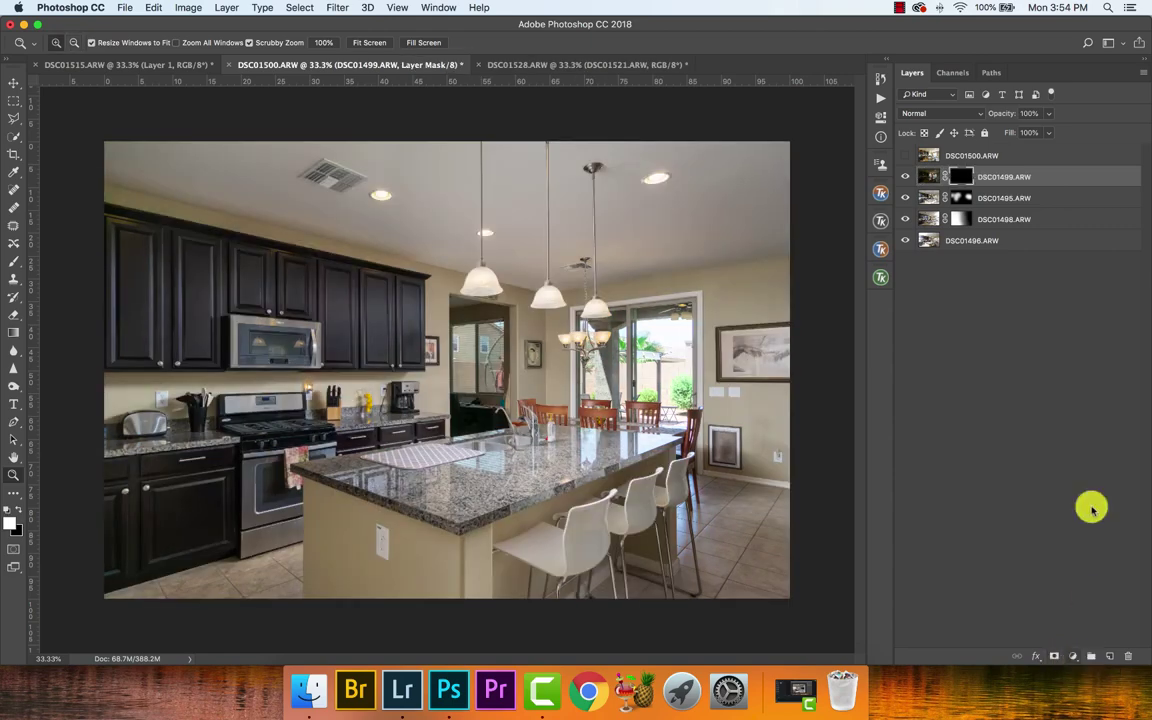
click(940, 113)
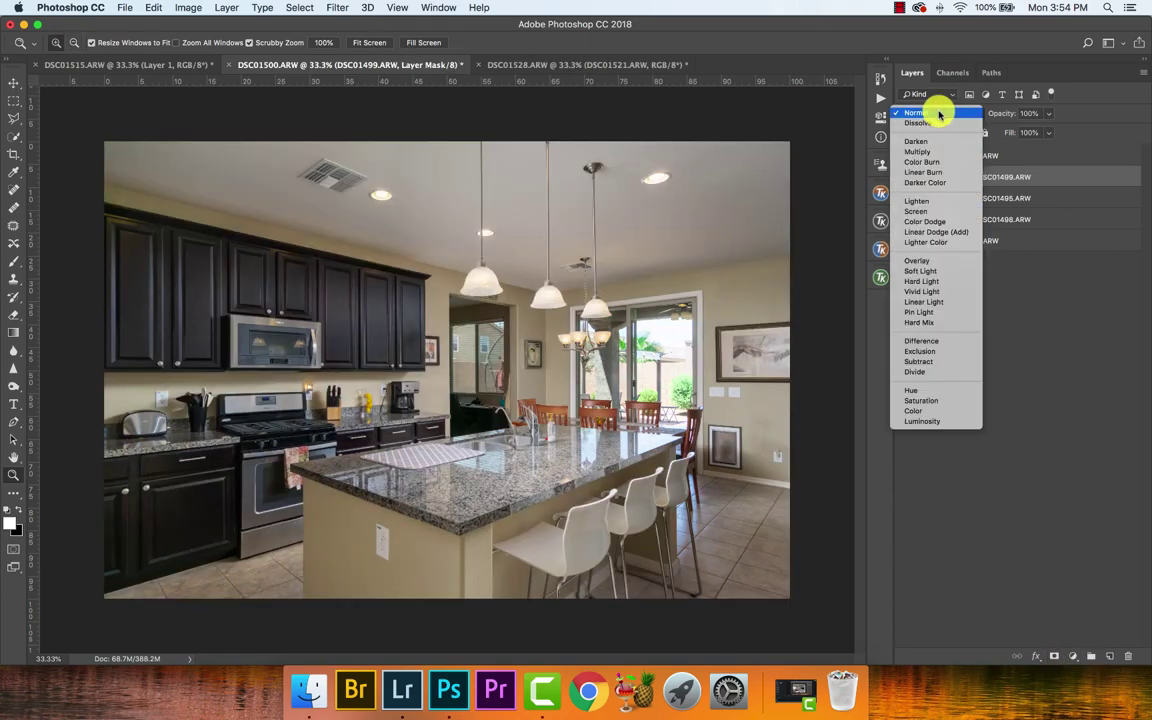
click(935, 200)
- Paint white on the DSC01499.ARW mask over the office doorway and its window behind the kitchen
mouse_move(470, 334)
mouse_down()
mouse_move(512, 338)
mouse_move(481, 306)
mouse_move(455, 330)
mouse_up()
key(b)
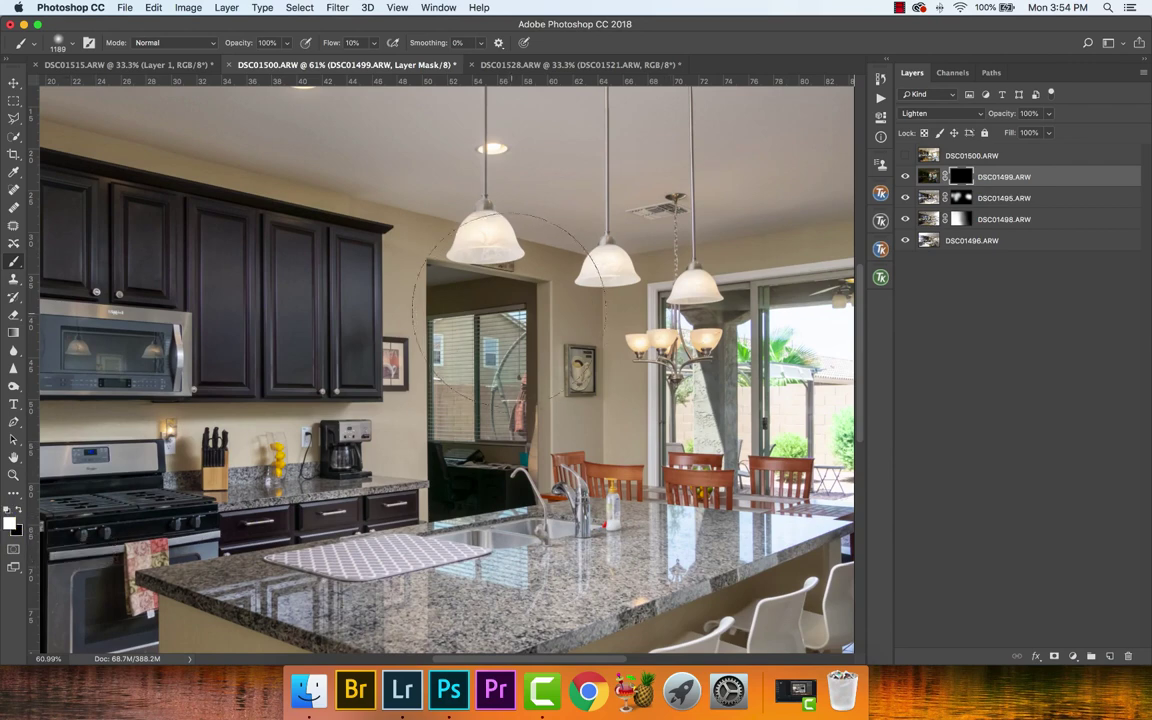
mouse_move(435, 300)
mouse_down()
mouse_move(438, 415)
mouse_move(468, 300)
mouse_up()
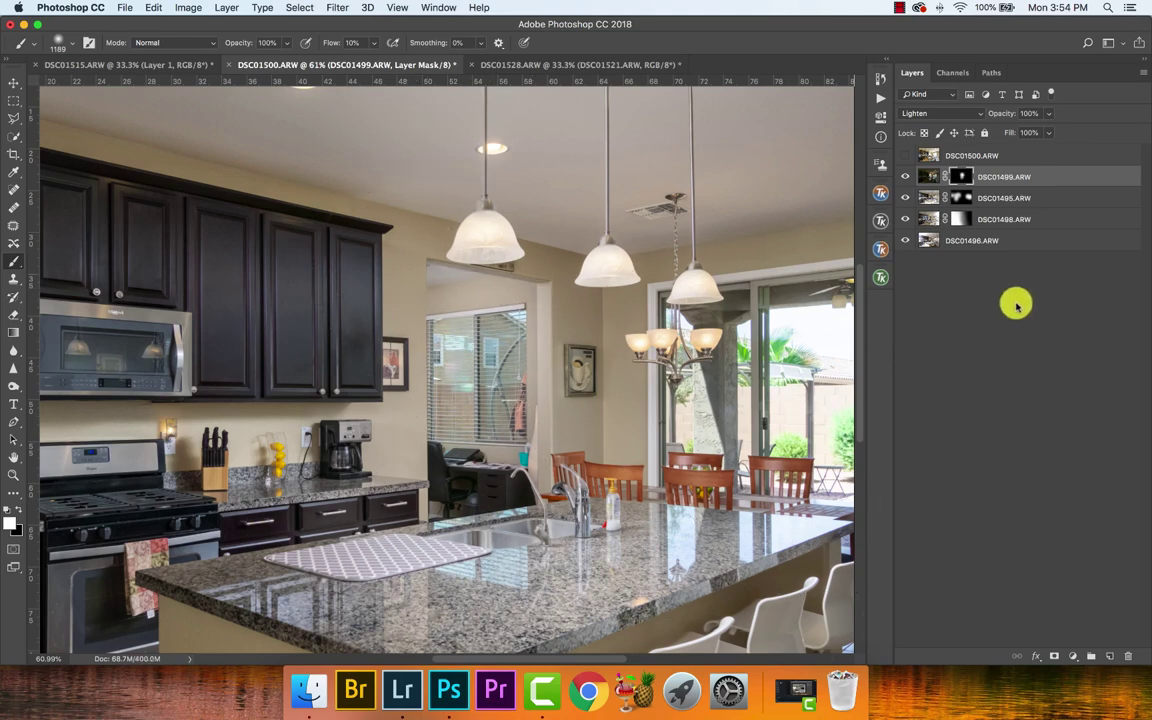
- Duplicate DSC01495.ARW, move the copy directly above DSC01499.ARW, disable its layer mask and set its blend mode to Normal
key(z)
drag(470, 388, 527, 383)
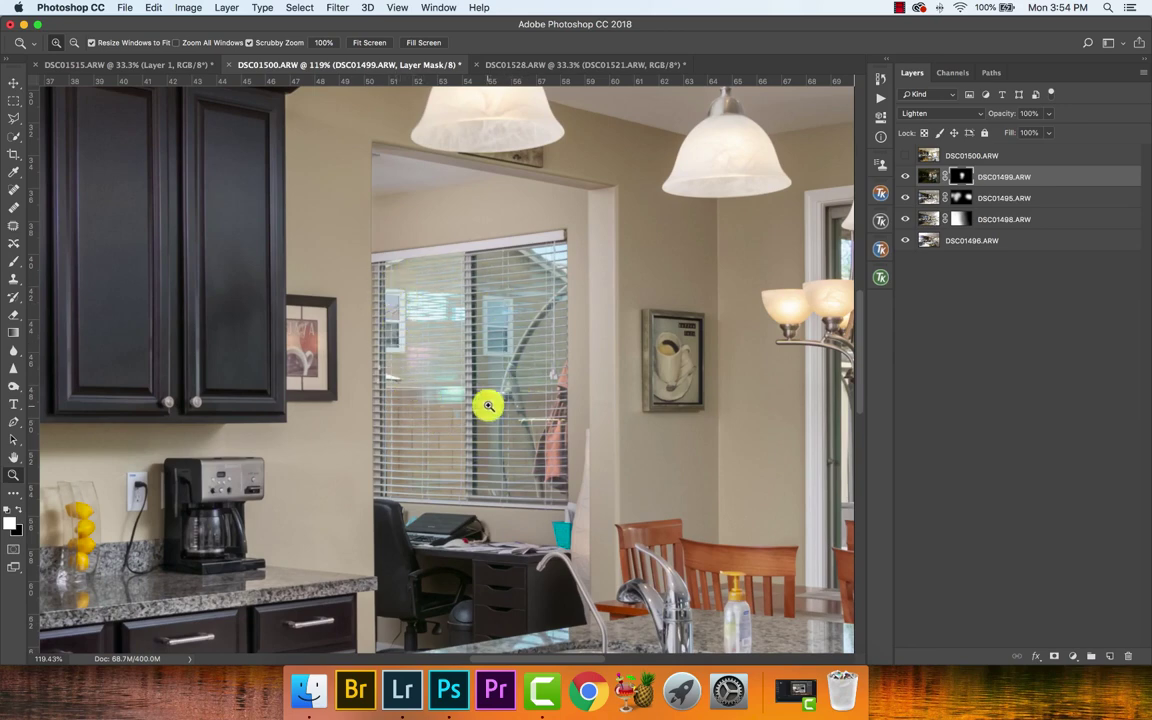
click(928, 197)
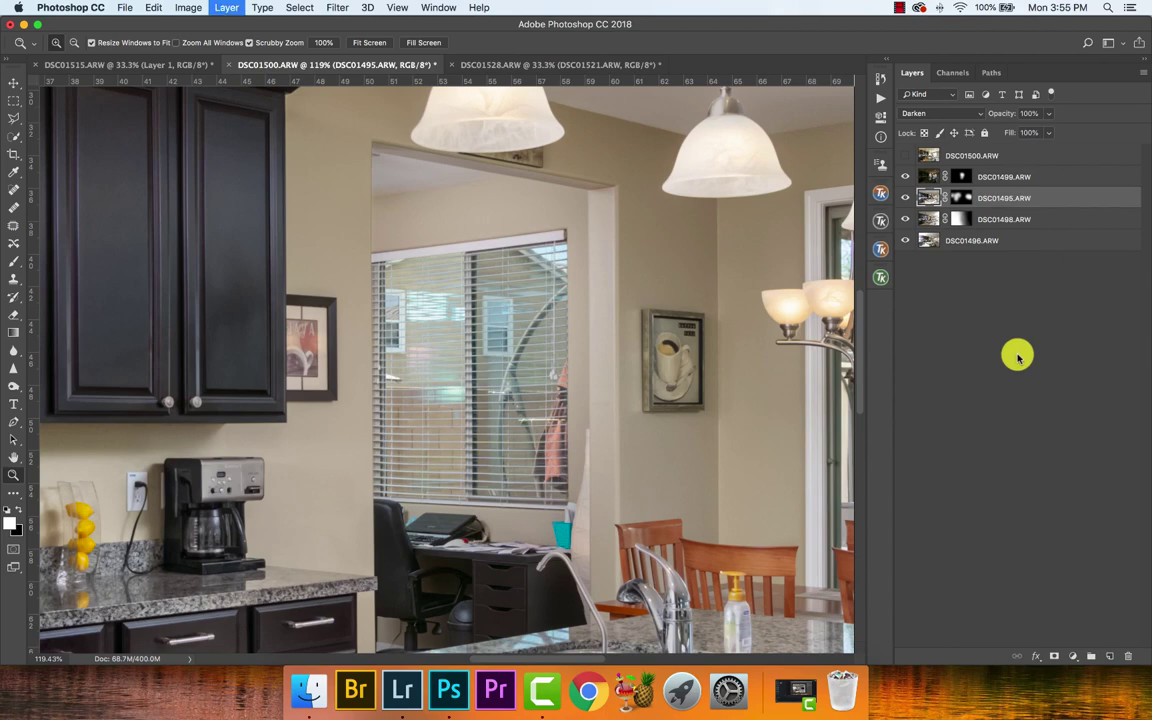
key(super+j)
mouse_move(965, 201)
mouse_down()
mouse_move(987, 175)
mouse_move(954, 180)
mouse_up()
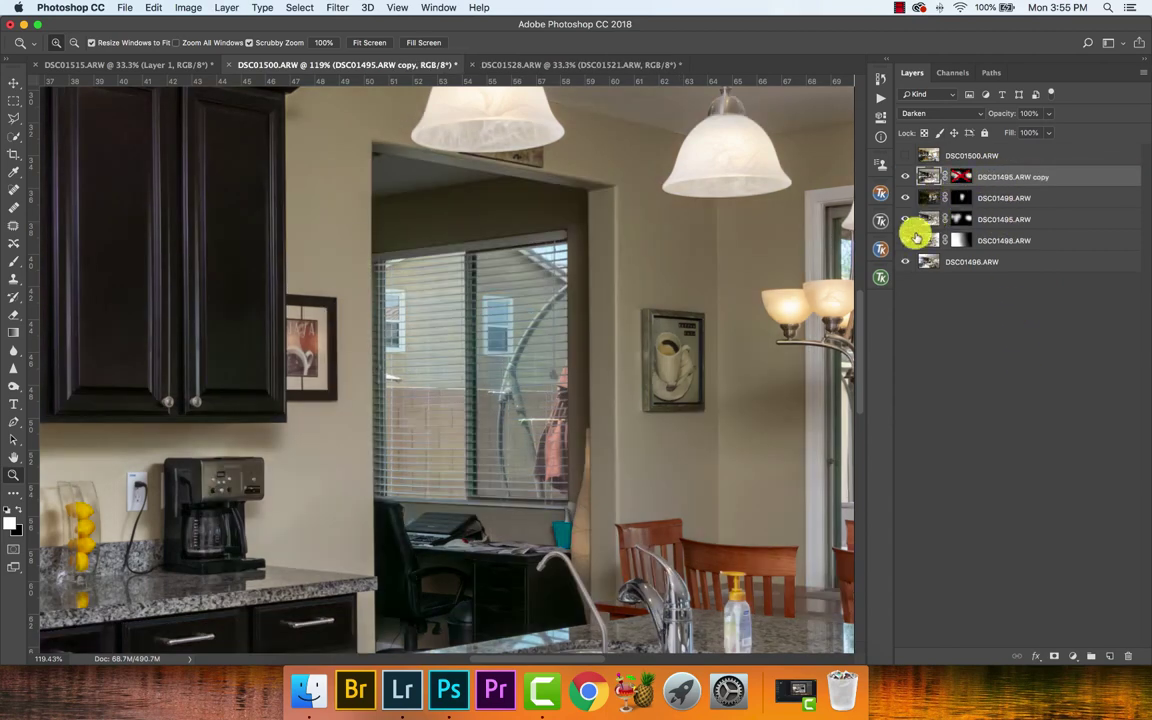
key(super+0)
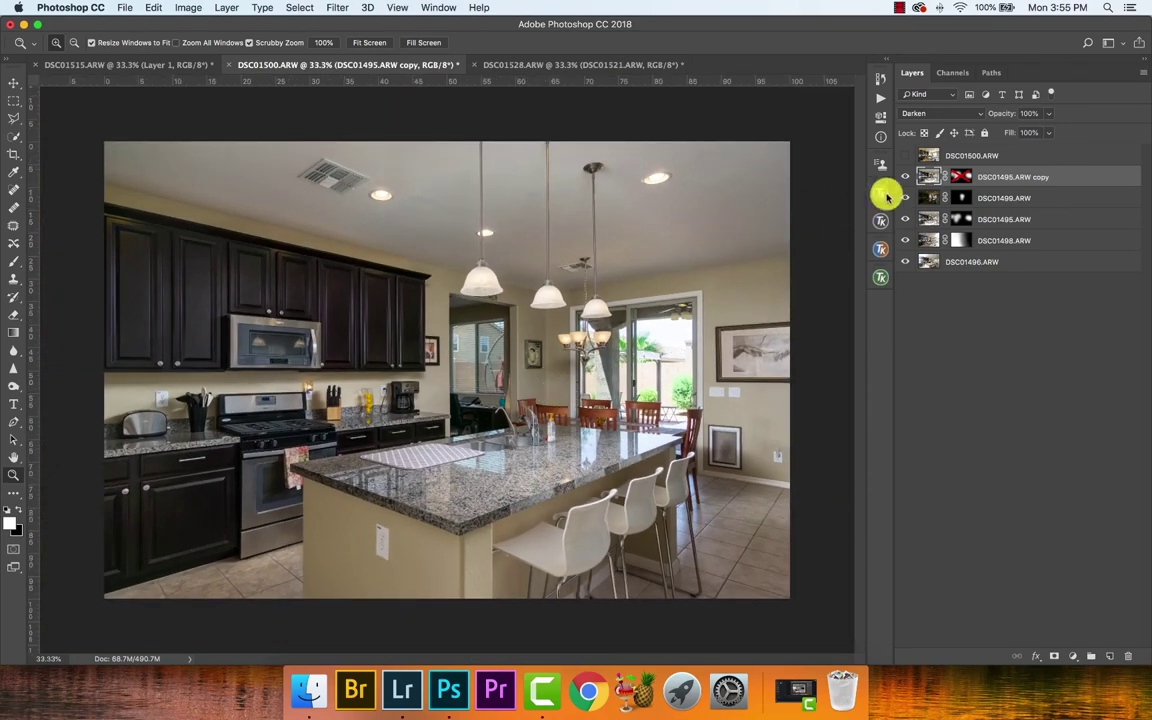
click(982, 113)
click(995, 80)
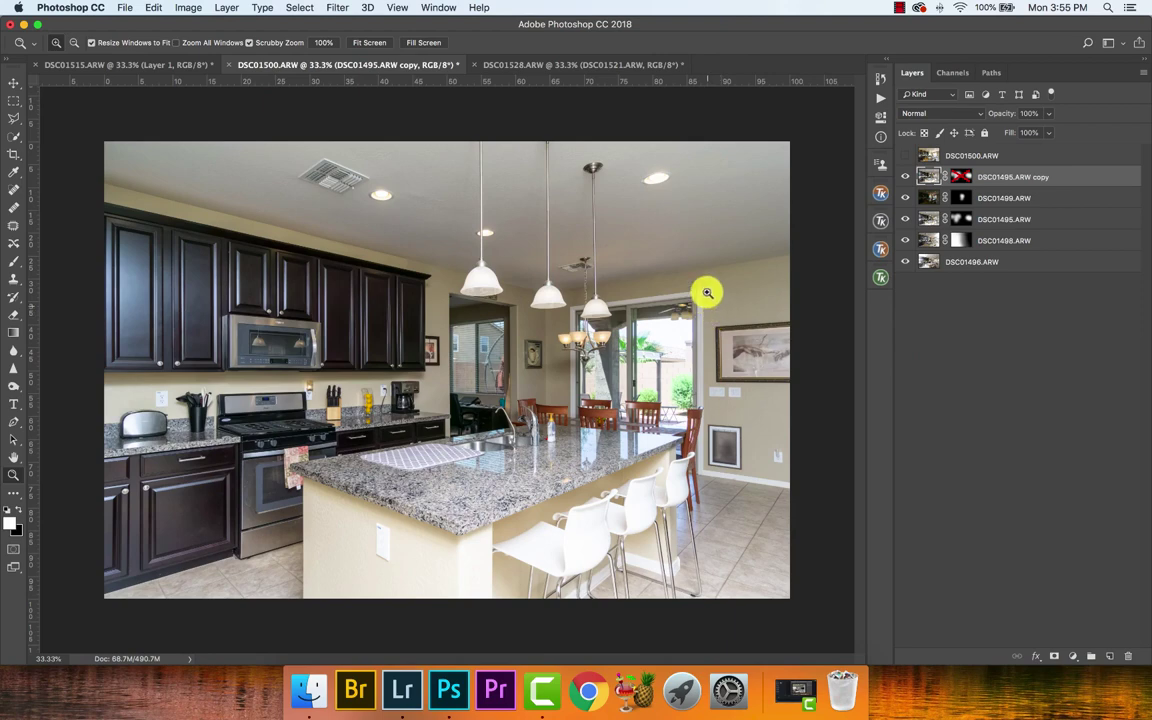
- Re-enable the DSC01495.ARW copy layer mask, set the layer's blend mode to Darken and fill the mask with black
shift+click(961, 176)
click(944, 115)
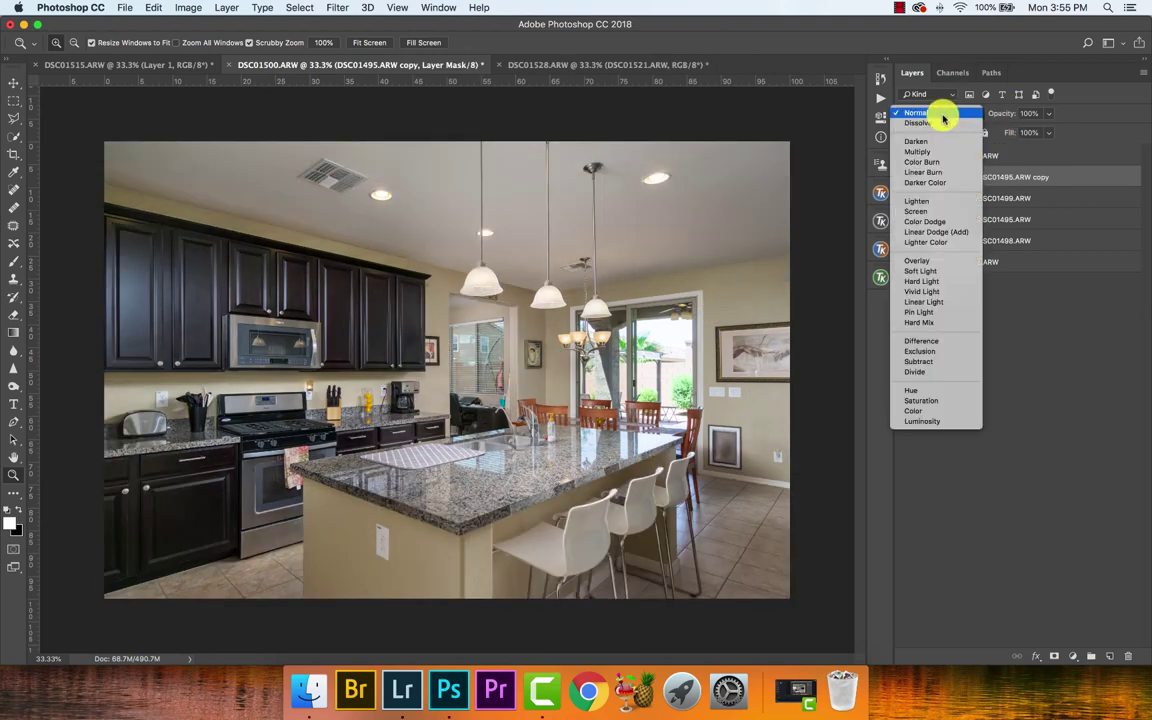
click(945, 143)
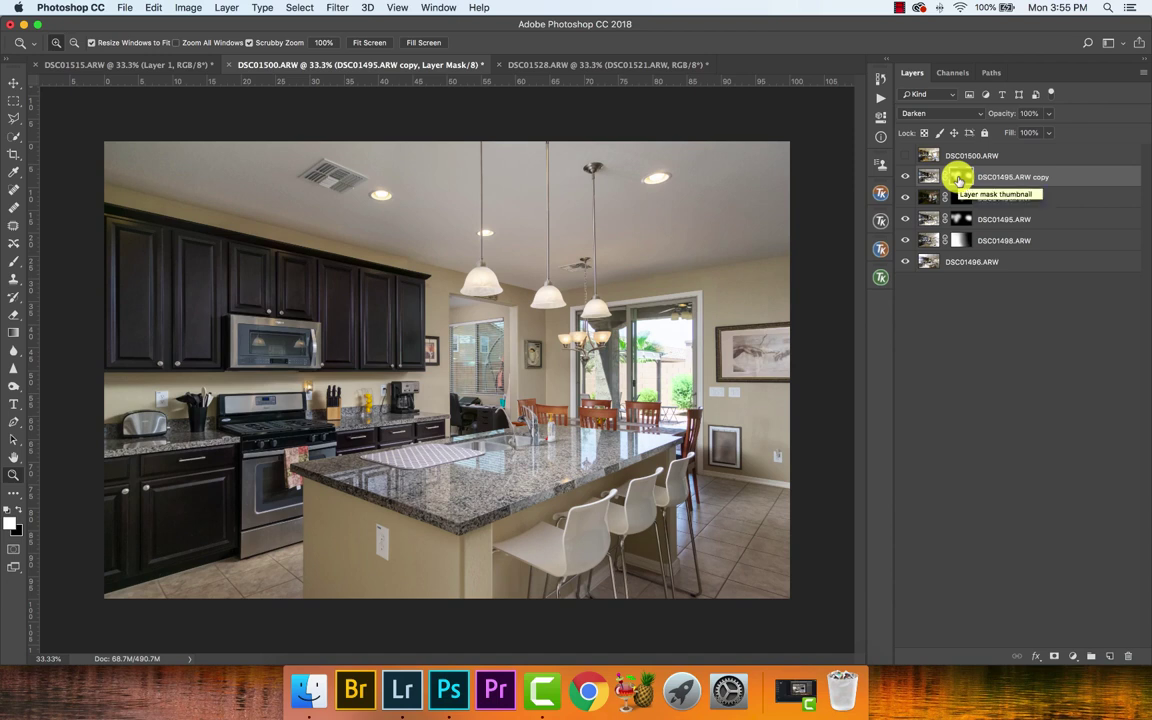
key(shift+BackSpace)
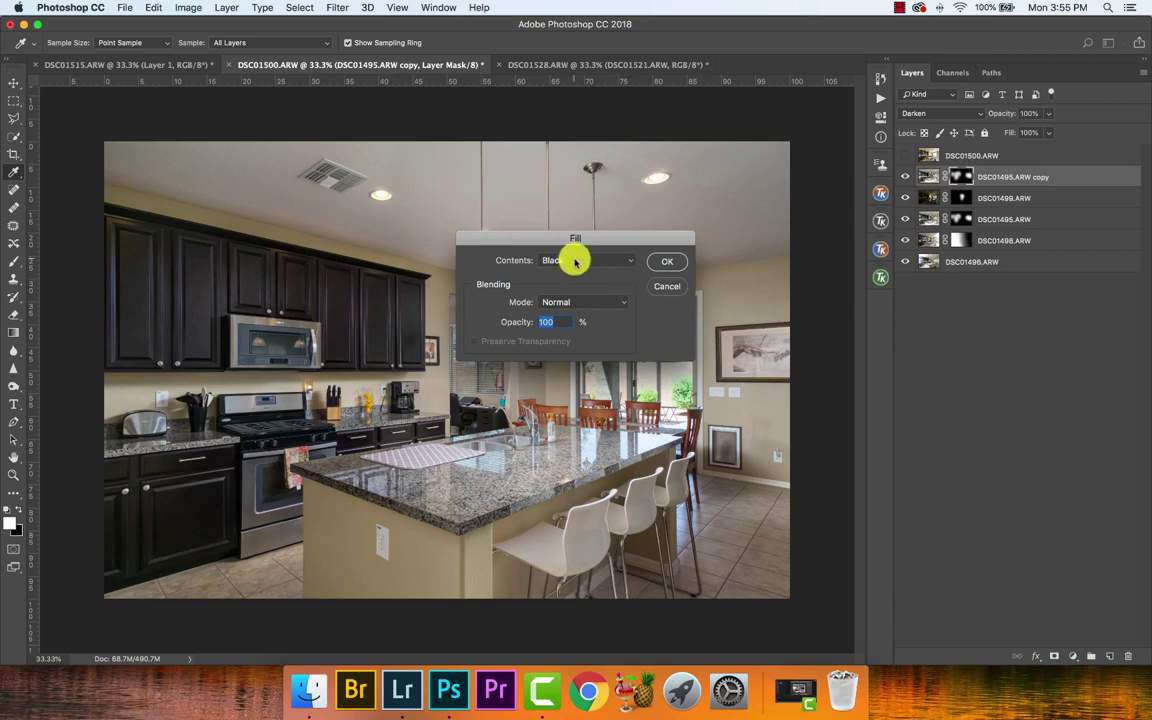
click(657, 262)
- Paint white at 10% flow on the DSC01495.ARW copy mask over the glare on the office window blinds
key(z)
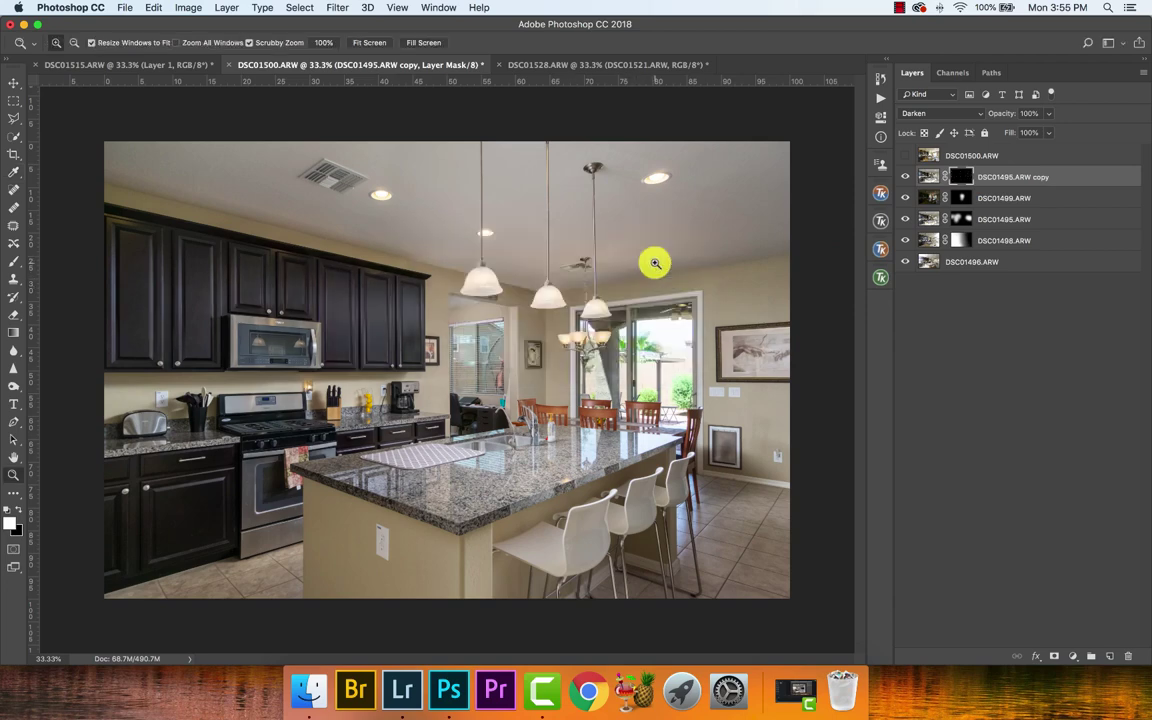
mouse_move(483, 368)
mouse_down()
mouse_move(512, 355)
mouse_move(560, 376)
mouse_move(218, 398)
mouse_move(455, 430)
mouse_move(450, 411)
mouse_move(436, 410)
mouse_up()
key(b)
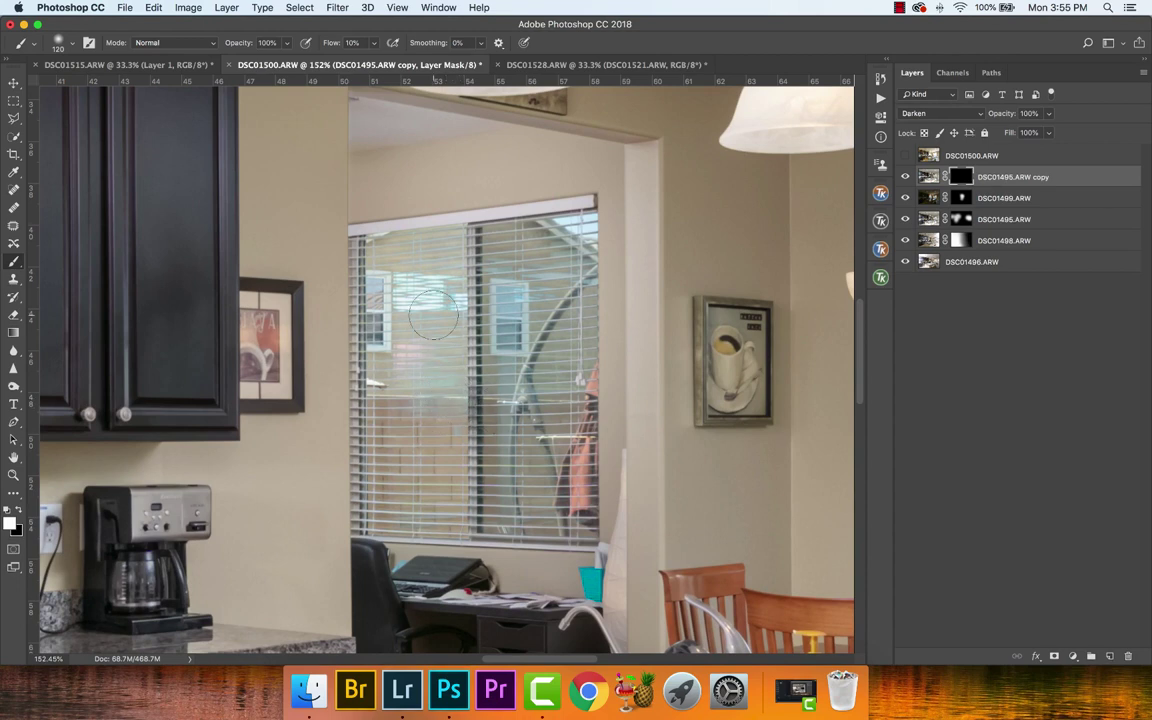
mouse_move(407, 294)
mouse_down()
mouse_move(385, 262)
mouse_move(439, 297)
mouse_up()
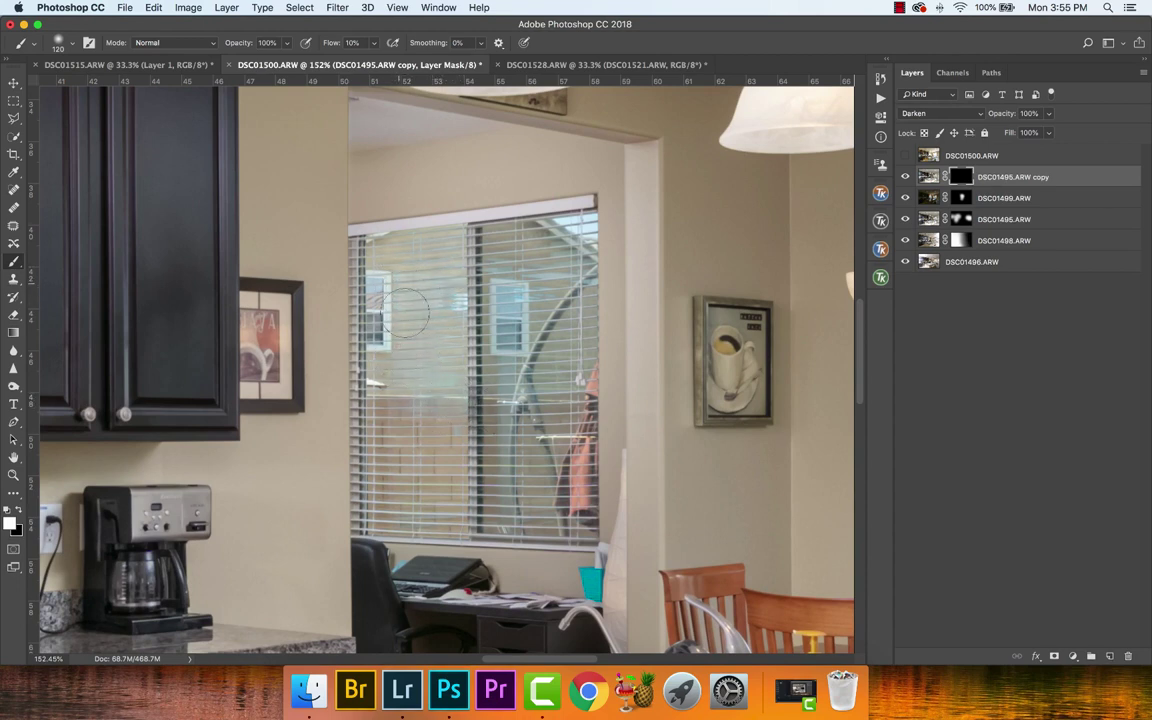
key(z)
key(super+0)
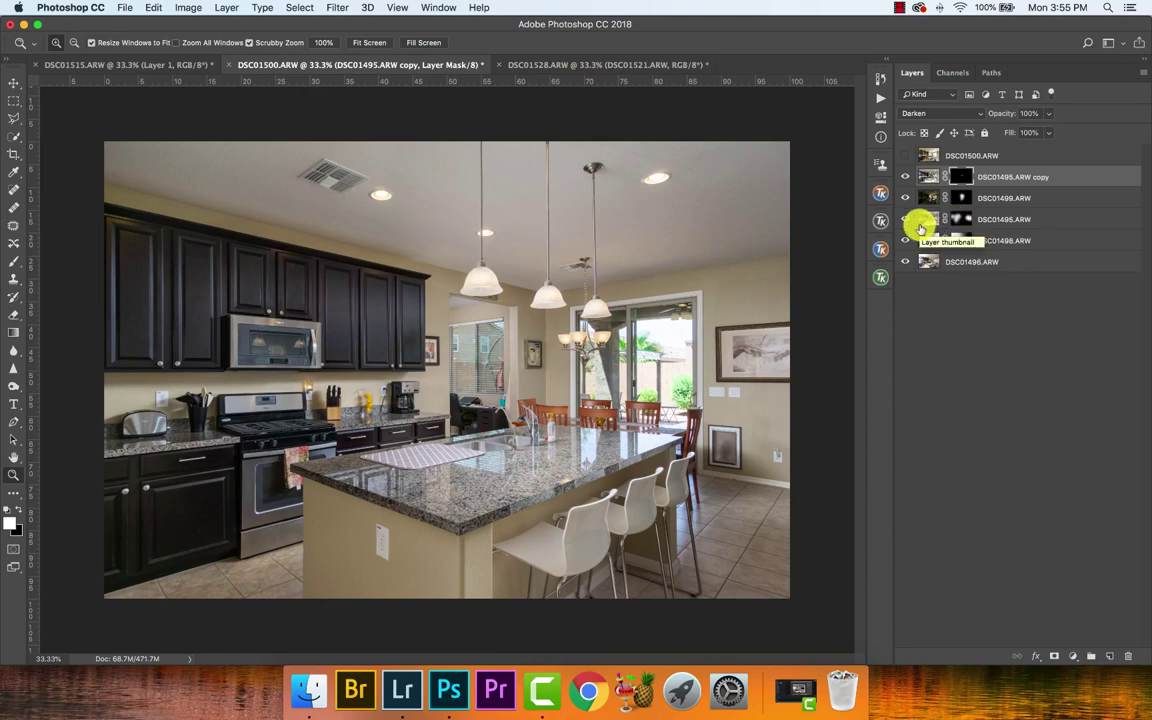
- Show DSC01500.ARW, compare it with the blend beneath, add a black layer mask and set its blend mode to Luminosity
click(905, 155)
click(950, 157)
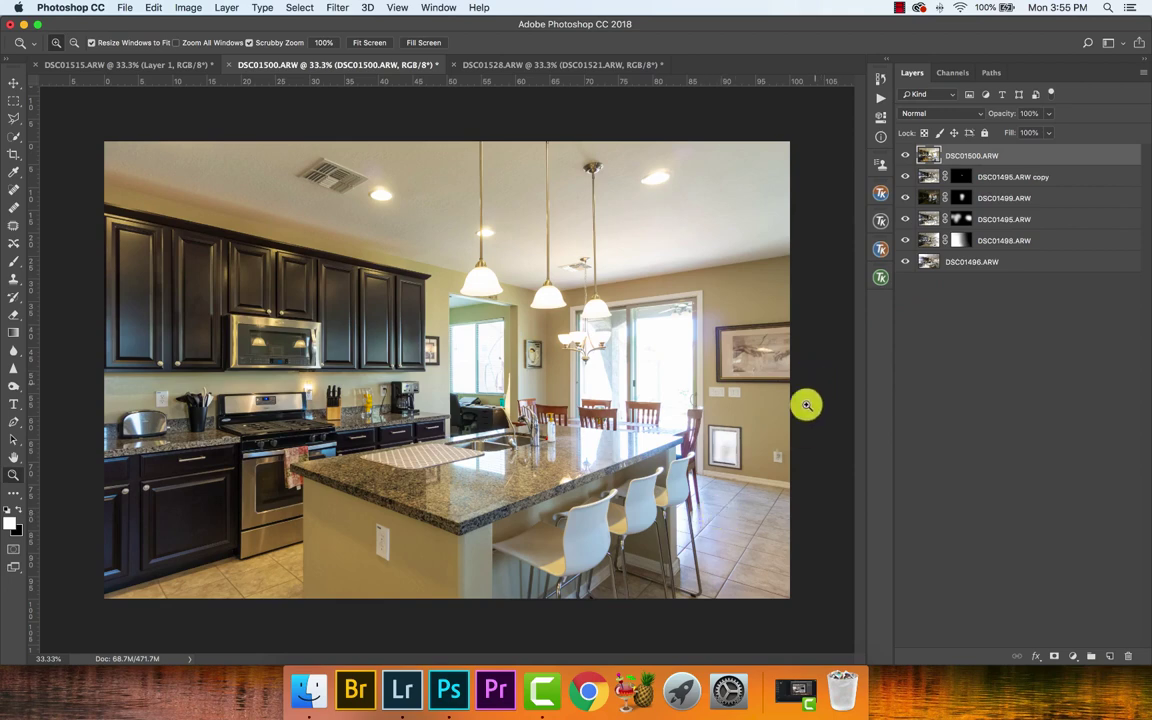
click(905, 157)
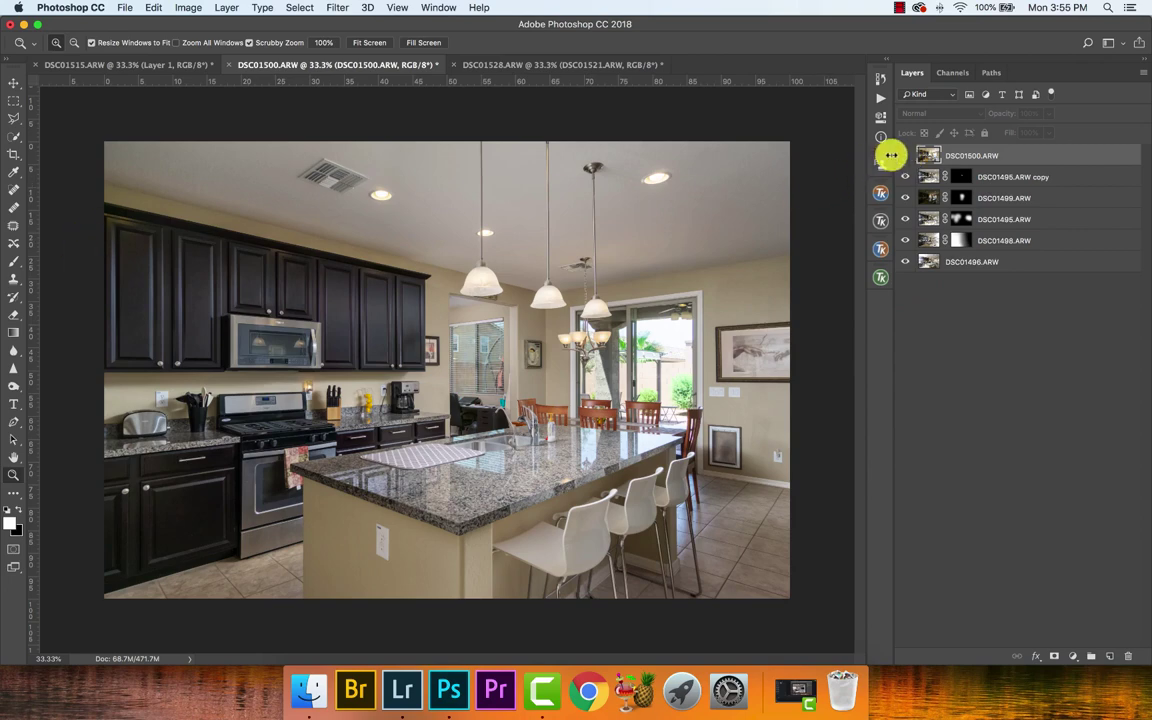
click(899, 157)
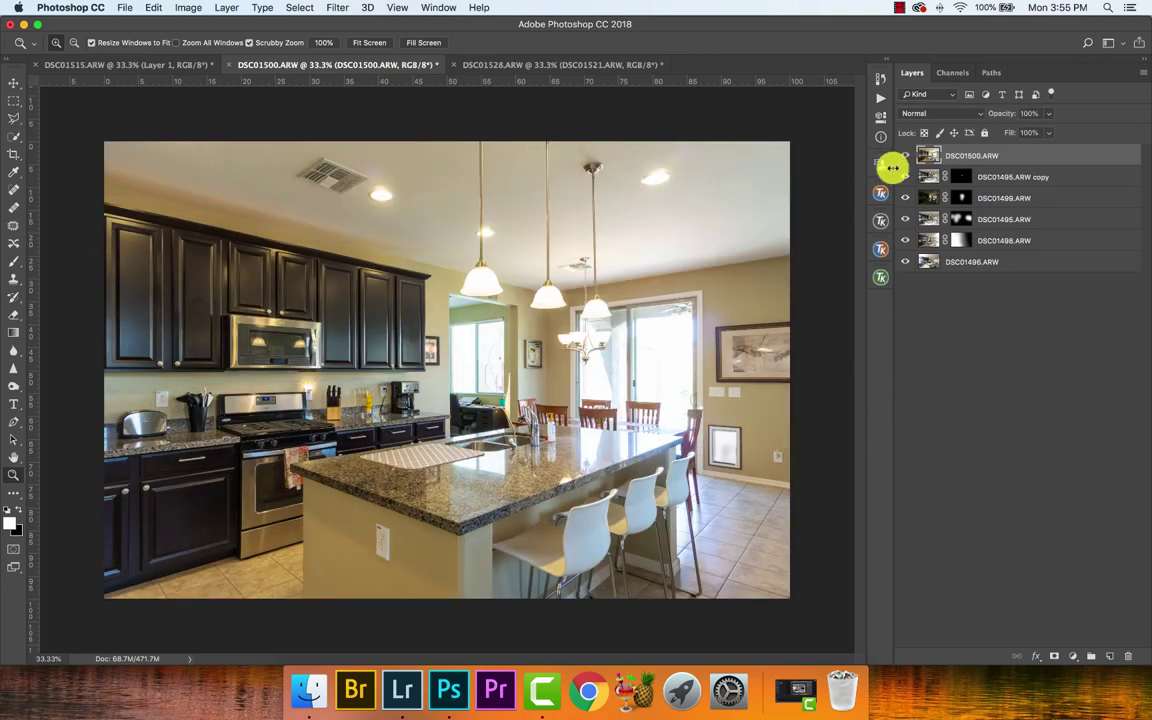
alt+click(1050, 657)
click(948, 114)
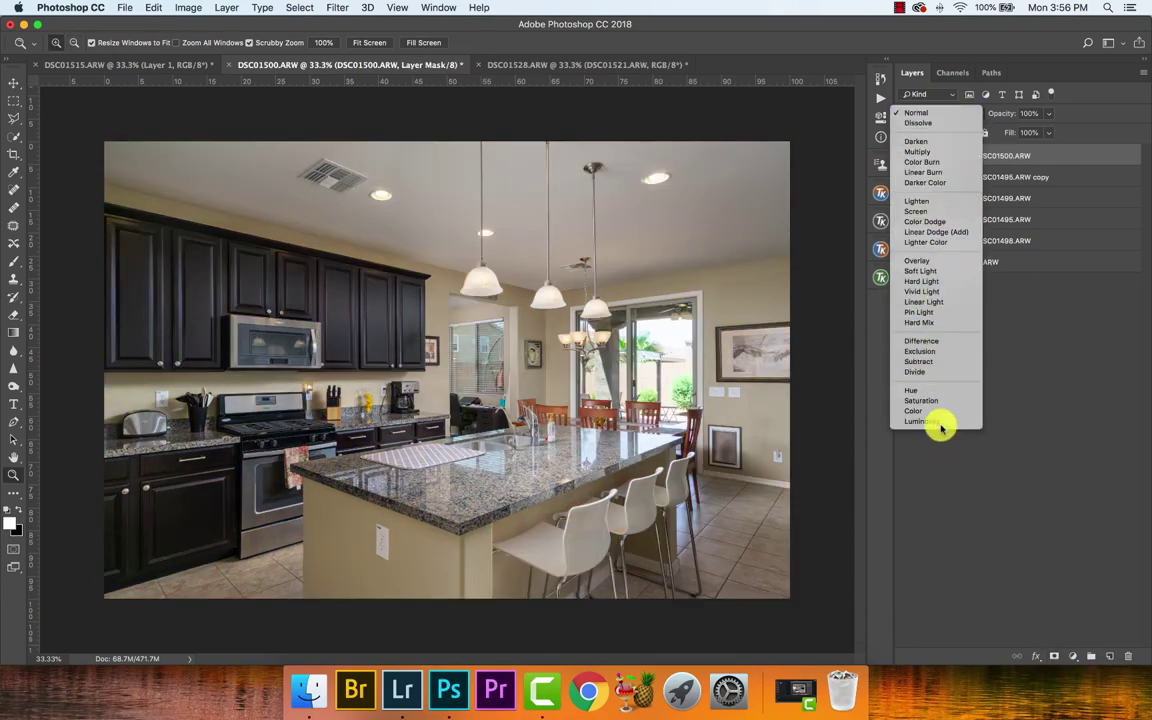
click(941, 422)
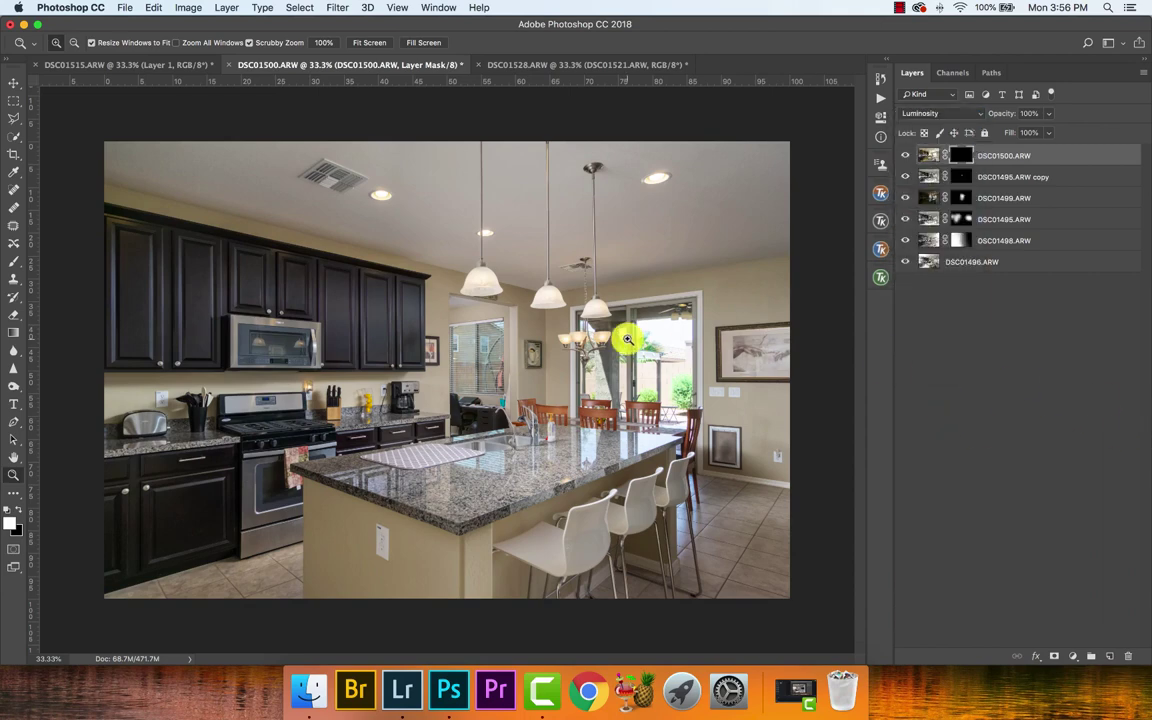
- Brush the DSC01500.ARW mask with a large soft brush at 10% flow to brighten the ceiling, island and floor
key(b)
drag(386, 193, 640, 177)
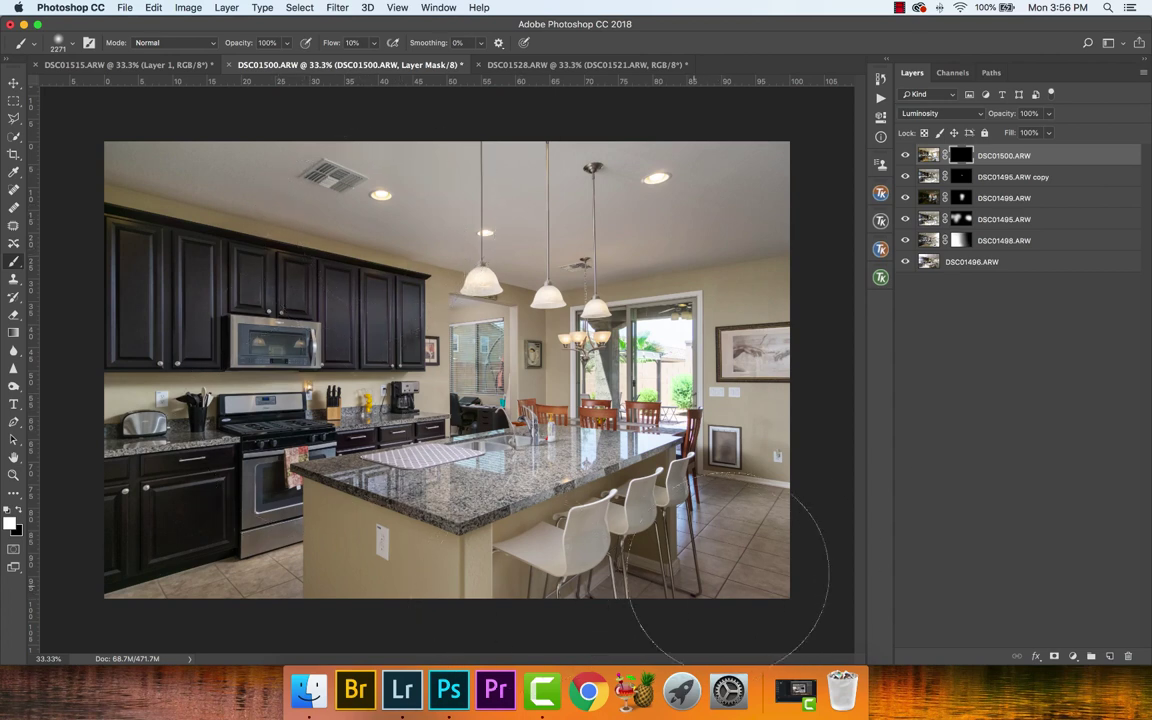
mouse_move(740, 218)
mouse_down()
mouse_move(674, 211)
mouse_move(742, 185)
mouse_up()
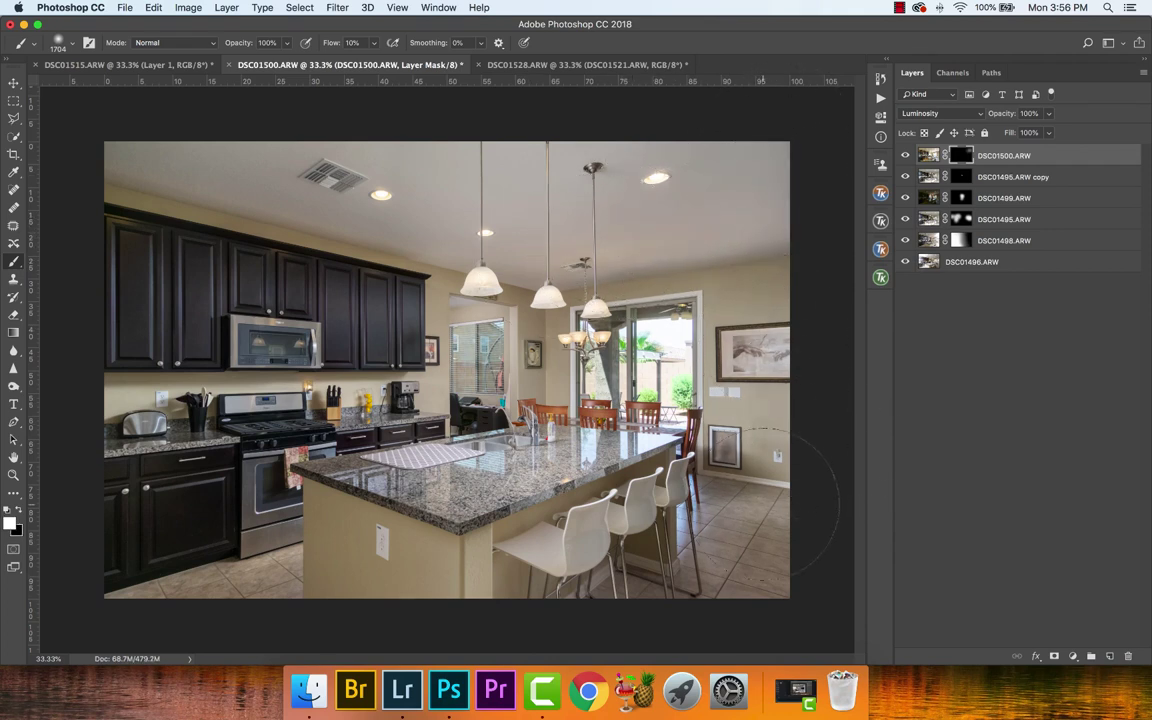
click(771, 579)
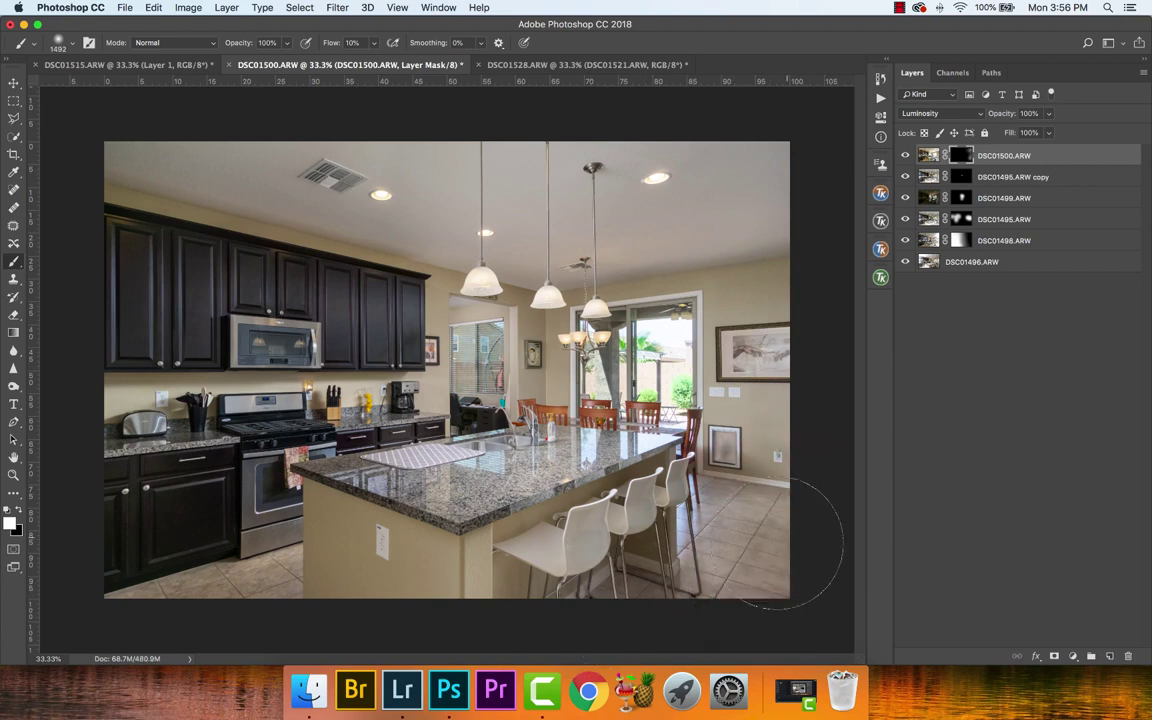
drag(573, 459, 415, 516)
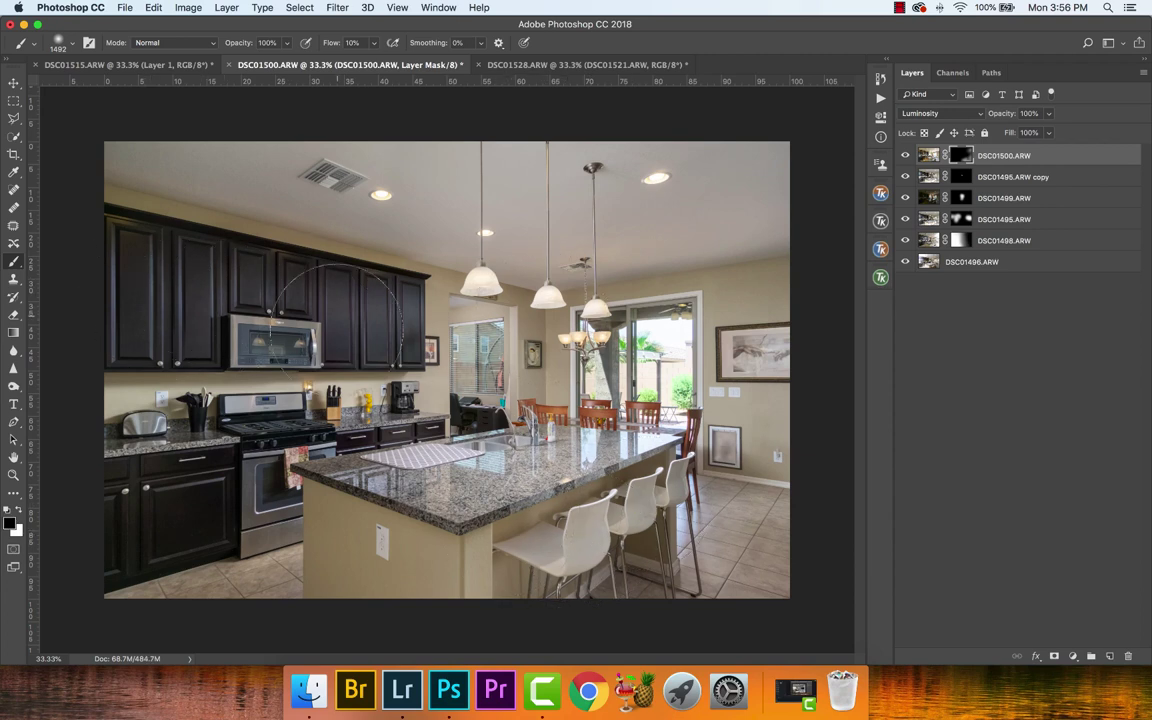
key(x)
key(x)
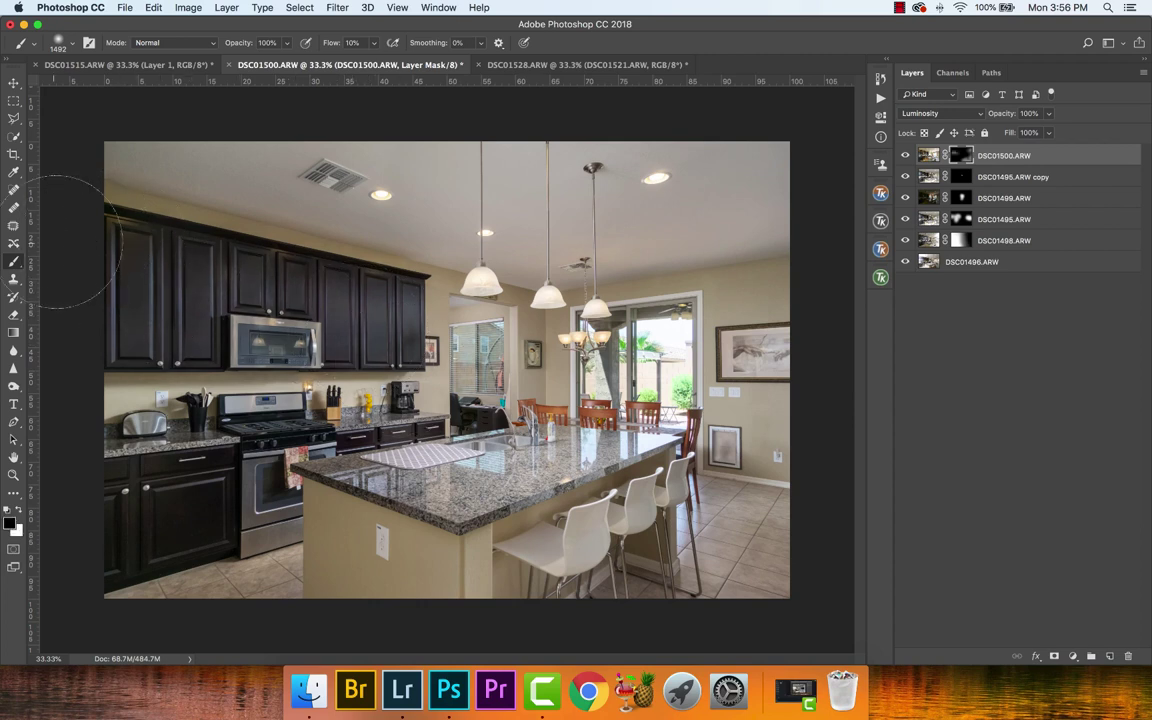
key(x)
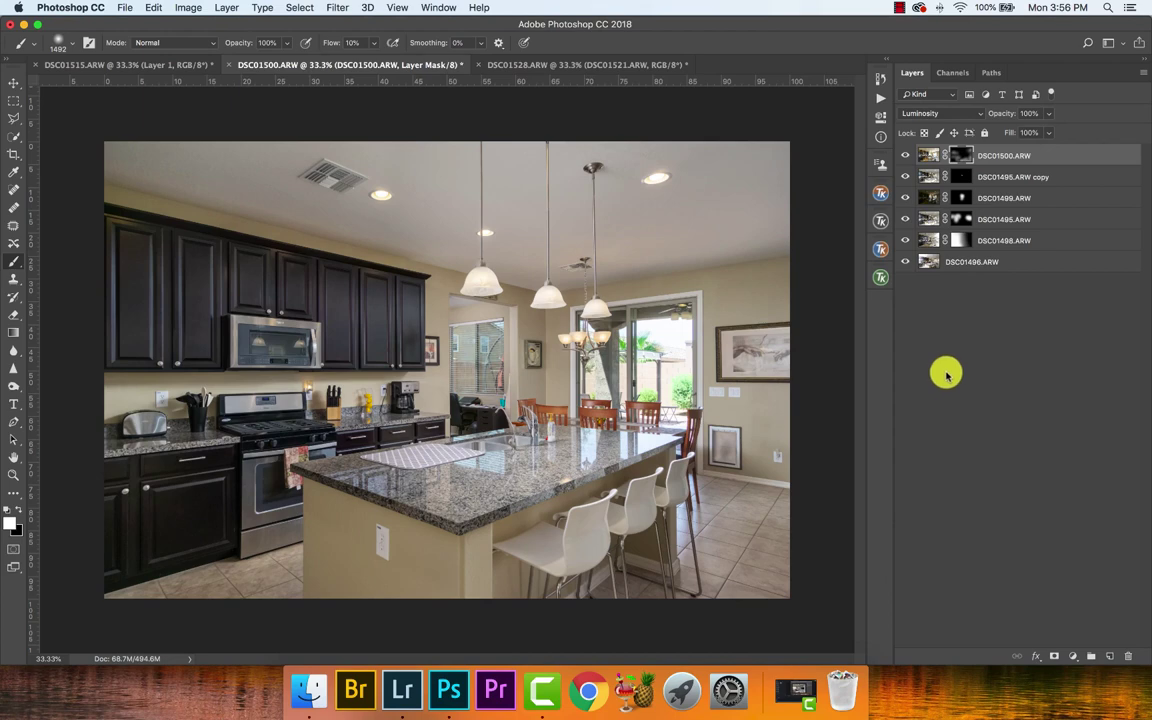
- Paint white on the DSC01500.ARW mask over the ceiling around the pendant mount near the patio door
key(z)
drag(643, 159, 681, 231)
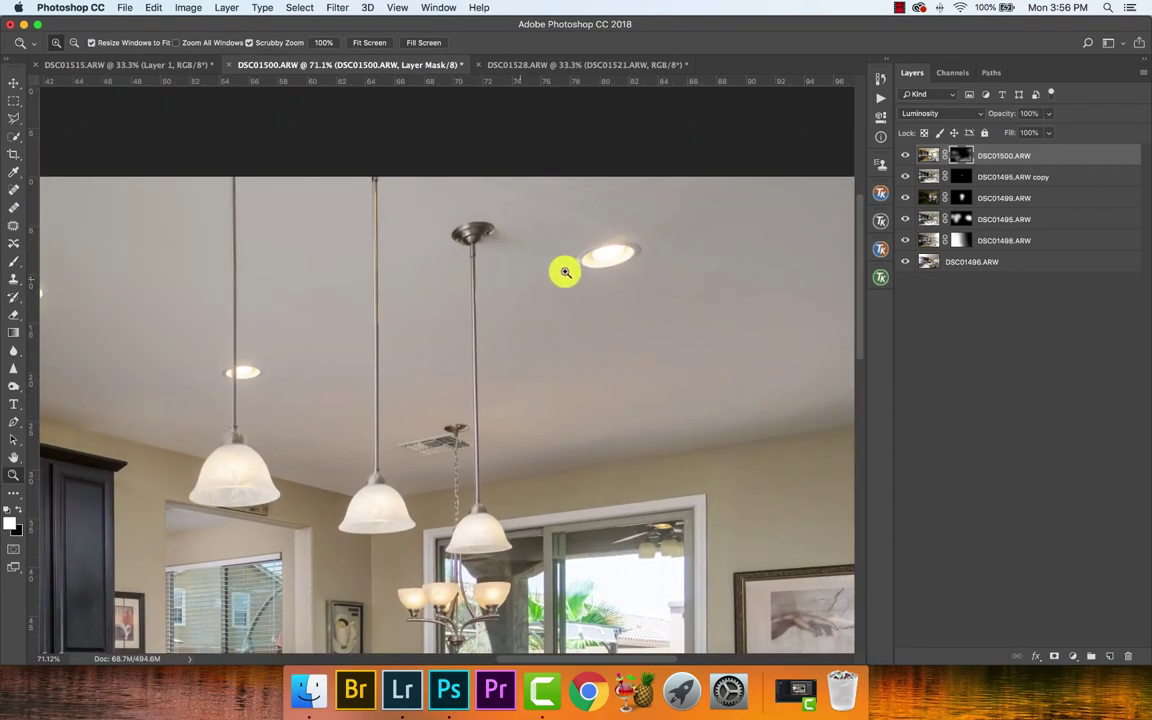
key(b)
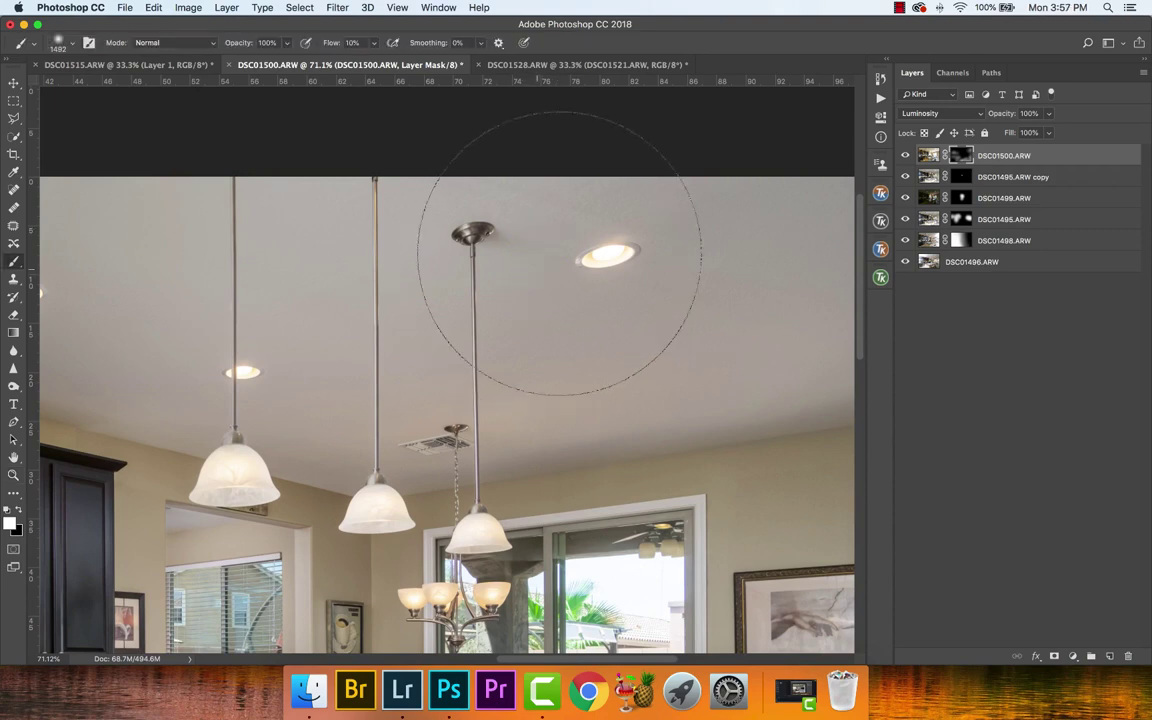
drag(505, 218, 470, 210)
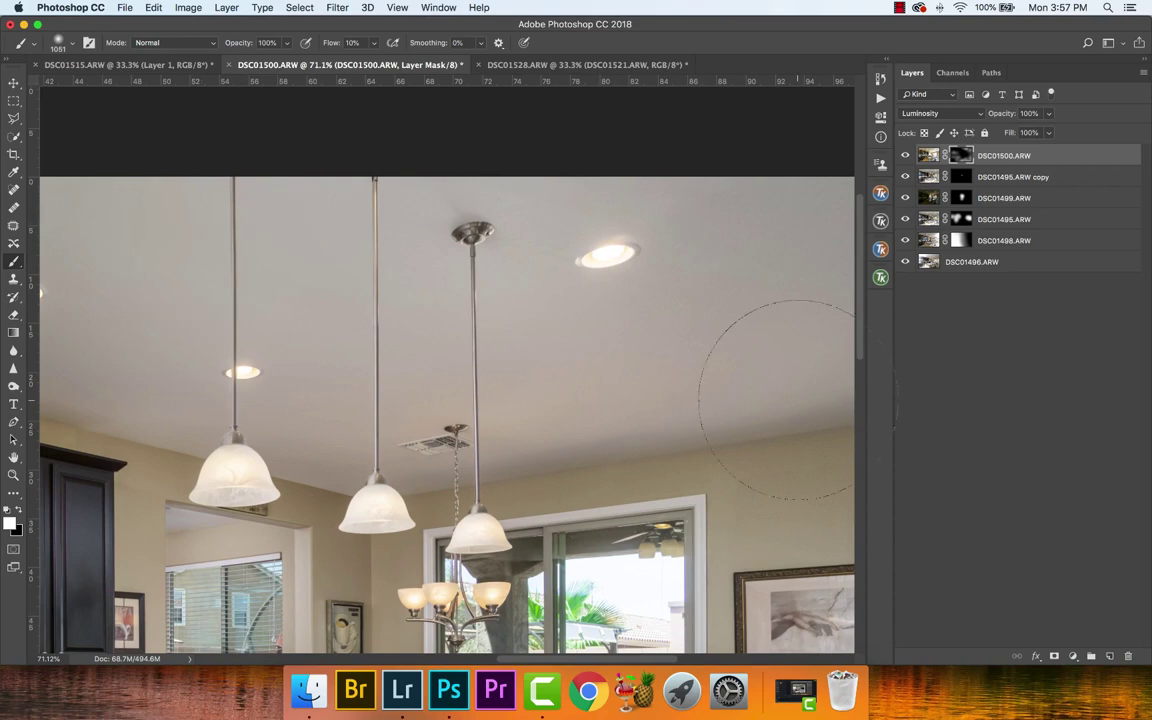
- Touch up the DSC01500.ARW mask with a small black brush at the recessed ceiling light above the patio door
key(super+0)
mouse_move(681, 188)
mouse_down()
mouse_move(694, 172)
mouse_move(676, 141)
mouse_up()
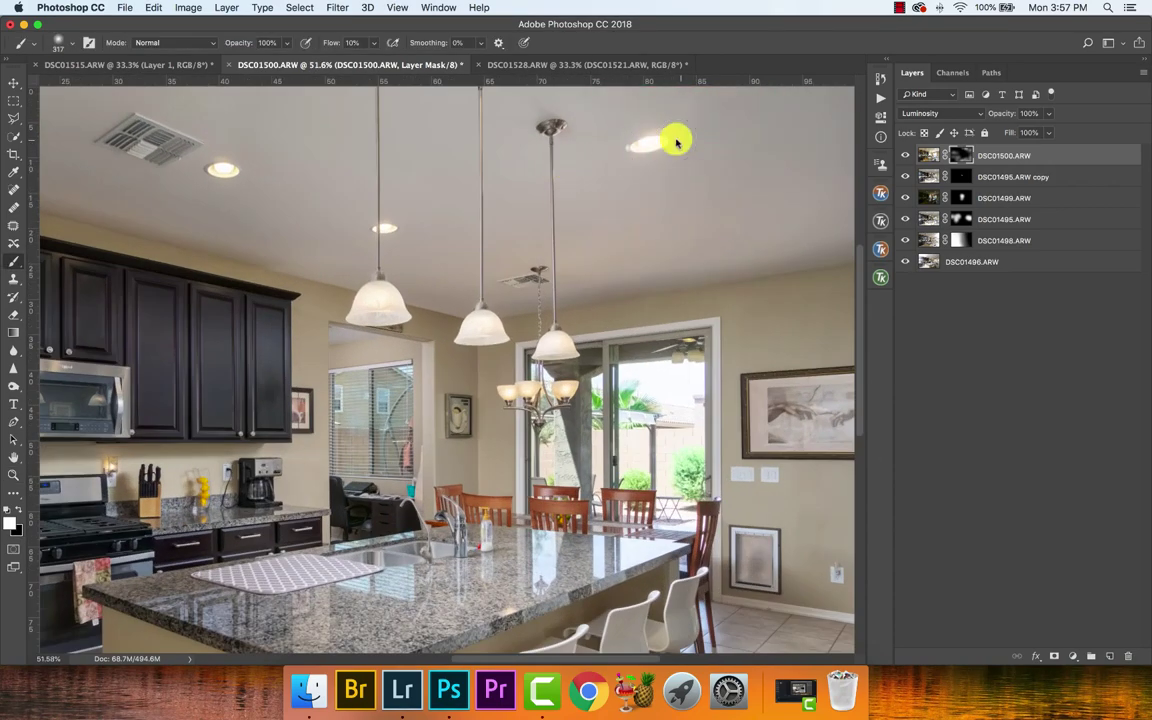
key(x)
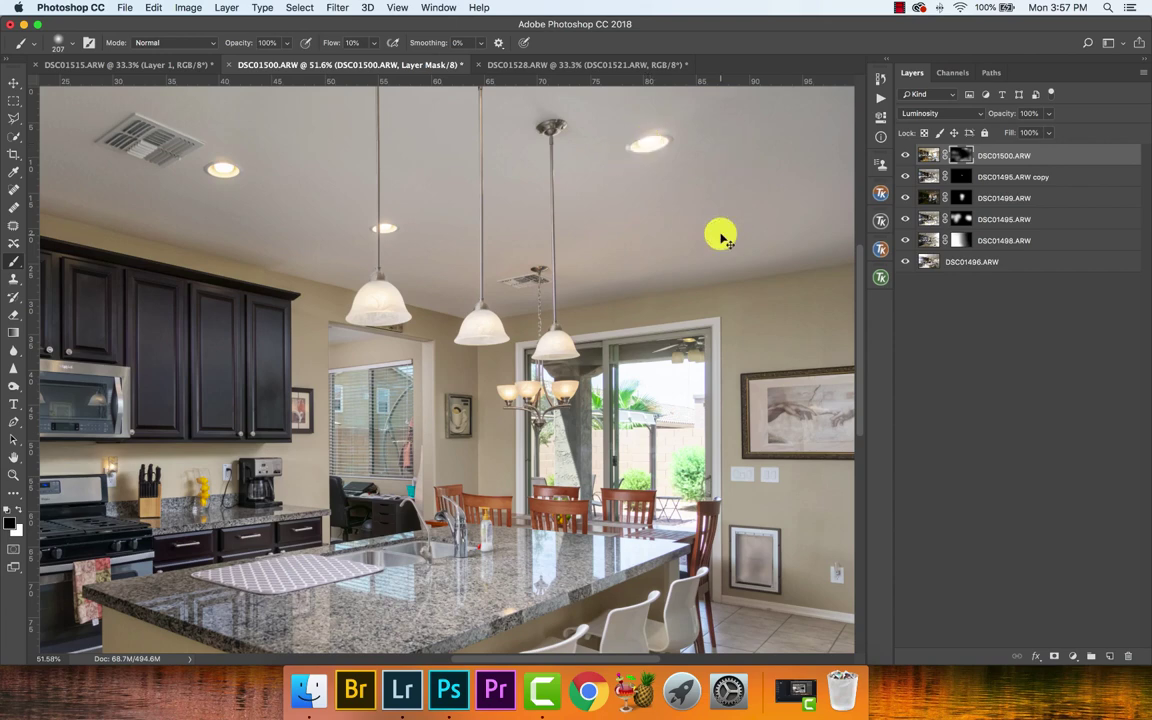
key(z)
key(super+minus)
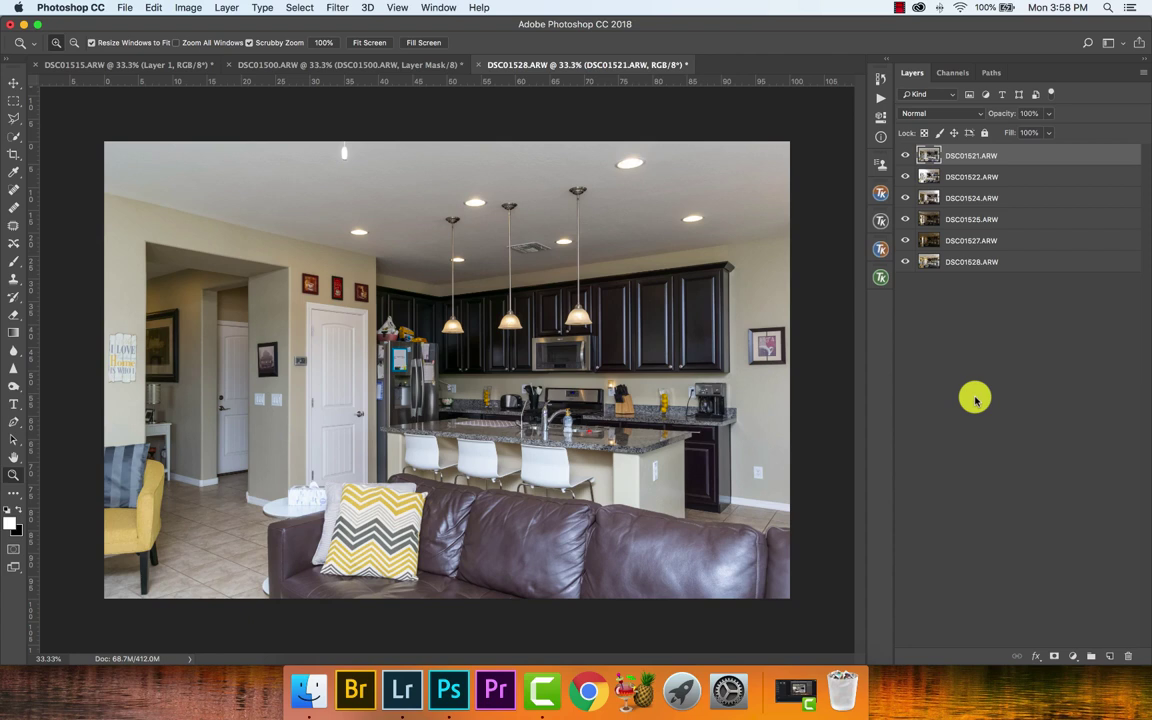
- Reverse the stacking order of all six layers in the DSC01528.ARW document
shift+click(957, 261)
click(226, 8)
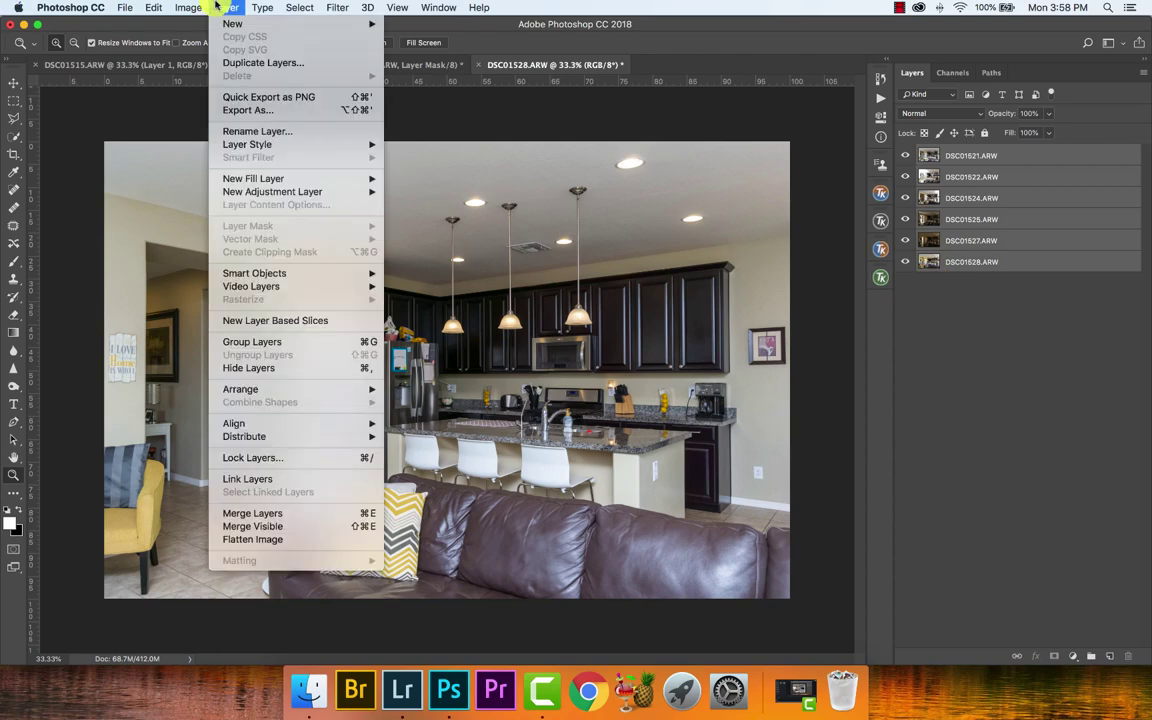
mouse_move(283, 393)
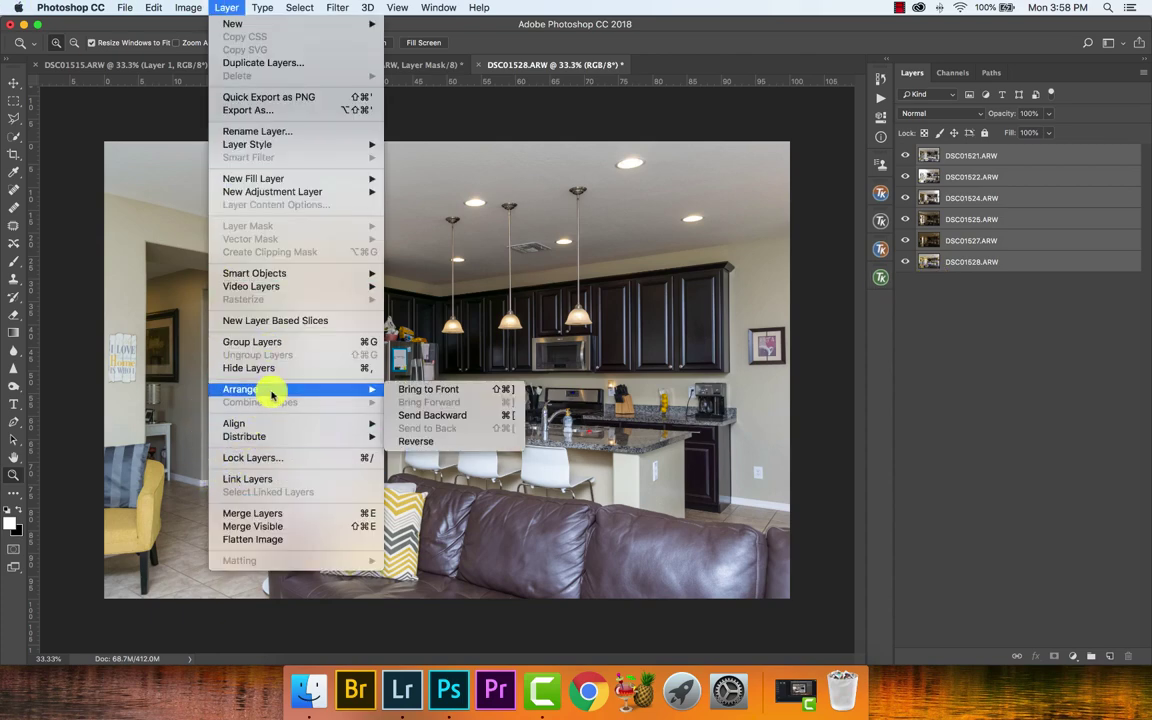
click(445, 440)
- Move DSC01521.ARW directly above DSC01524.ARW, leave only DSC01524.ARW and DSC01522.ARW visible and select DSC01524.ARW
drag(906, 157, 957, 217)
click(922, 260)
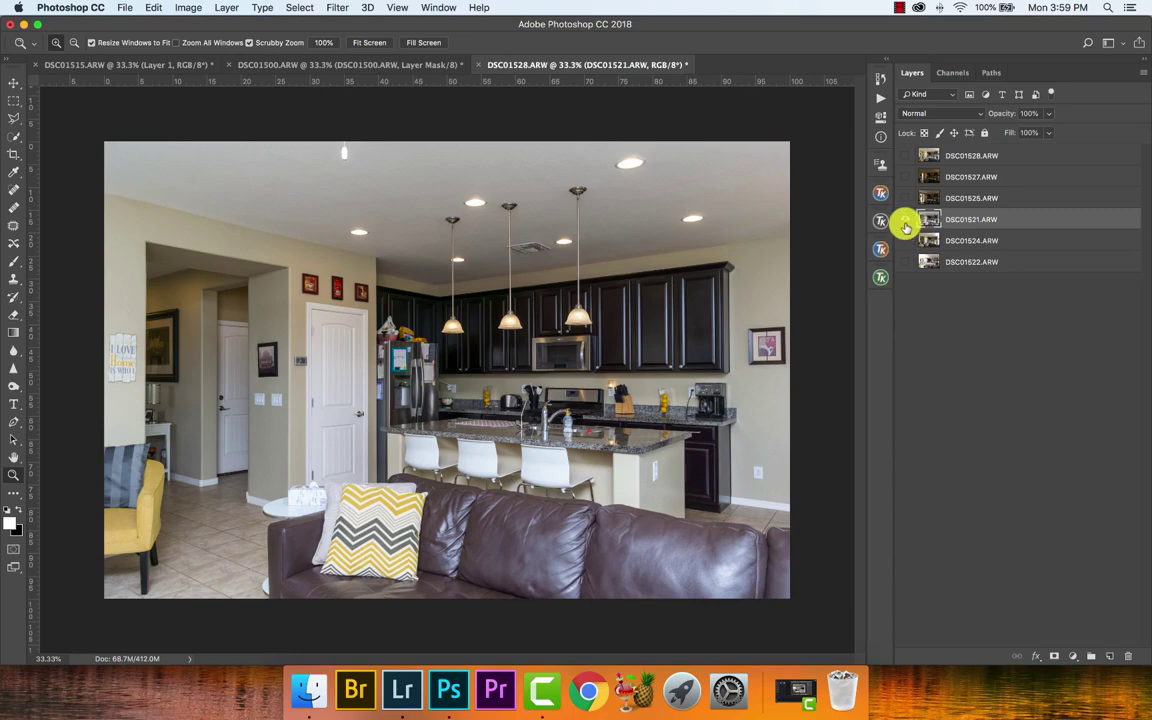
click(905, 219)
click(905, 240)
click(905, 261)
click(951, 243)
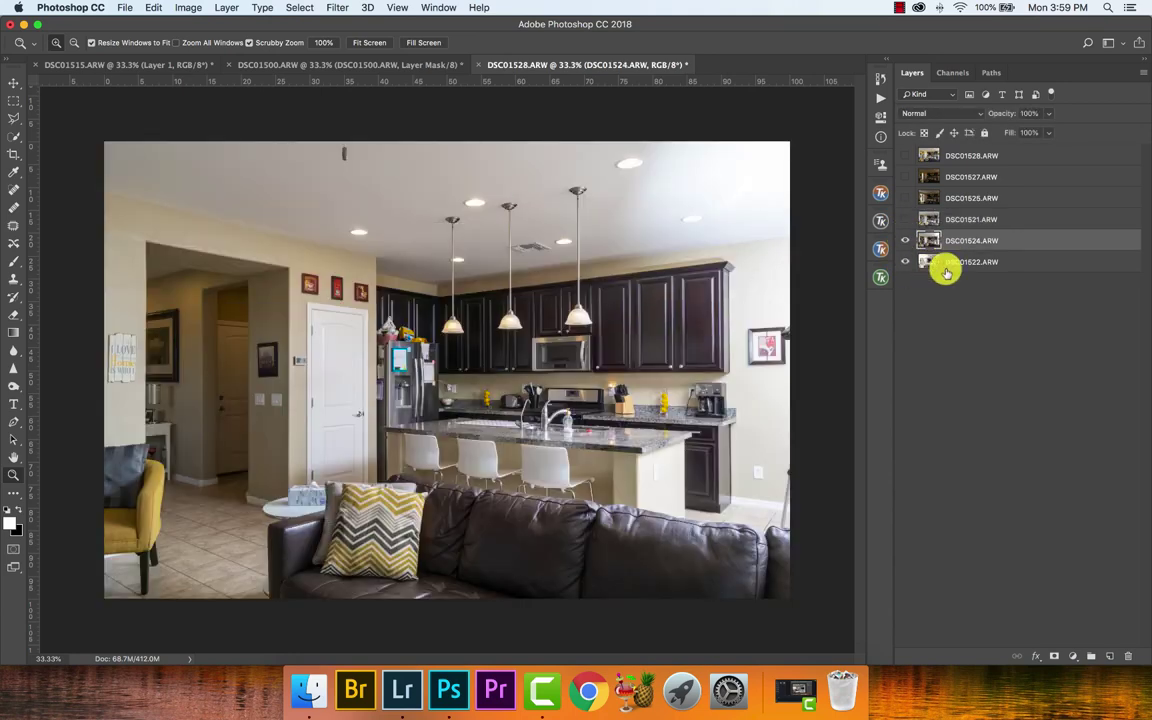
- Toggle the visibility of DSC01524.ARW to compare its lighting with DSC01522.ARW beneath
click(905, 246)
click(905, 246)
click(905, 246)
click(905, 246)
click(905, 246)
click(905, 246)
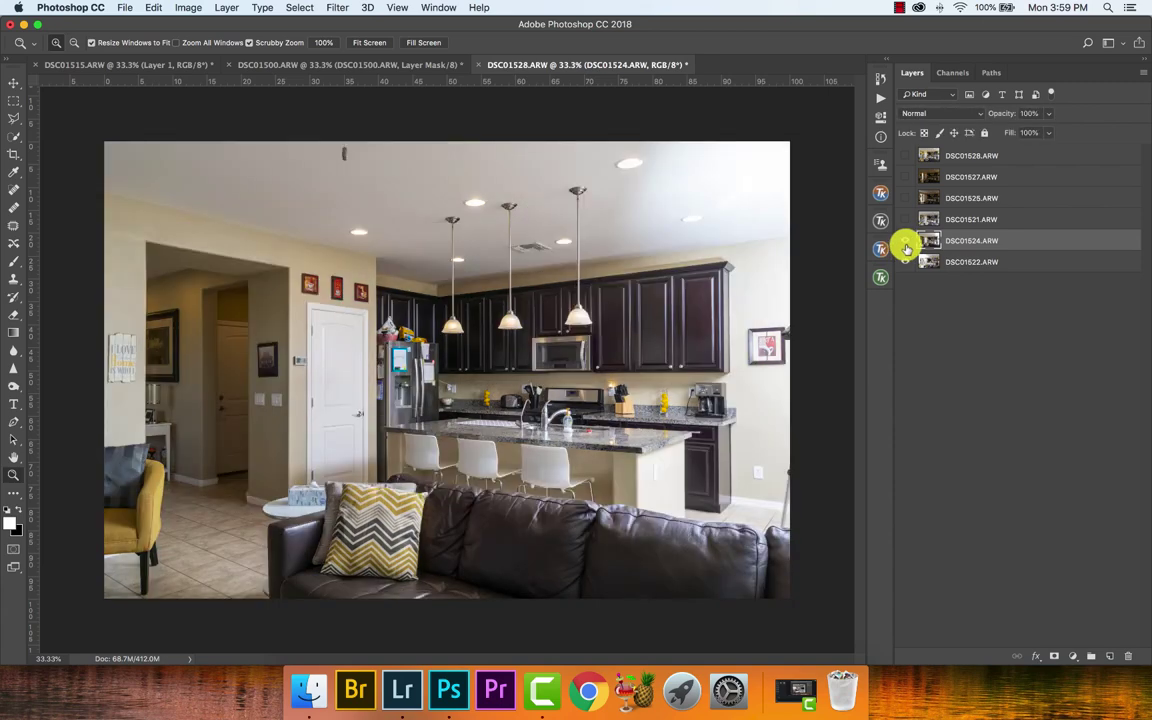
- Add a layer mask to DSC01524.ARW and fill it with a black-to-white linear gradient from the photo's right edge to its left edge
click(1054, 657)
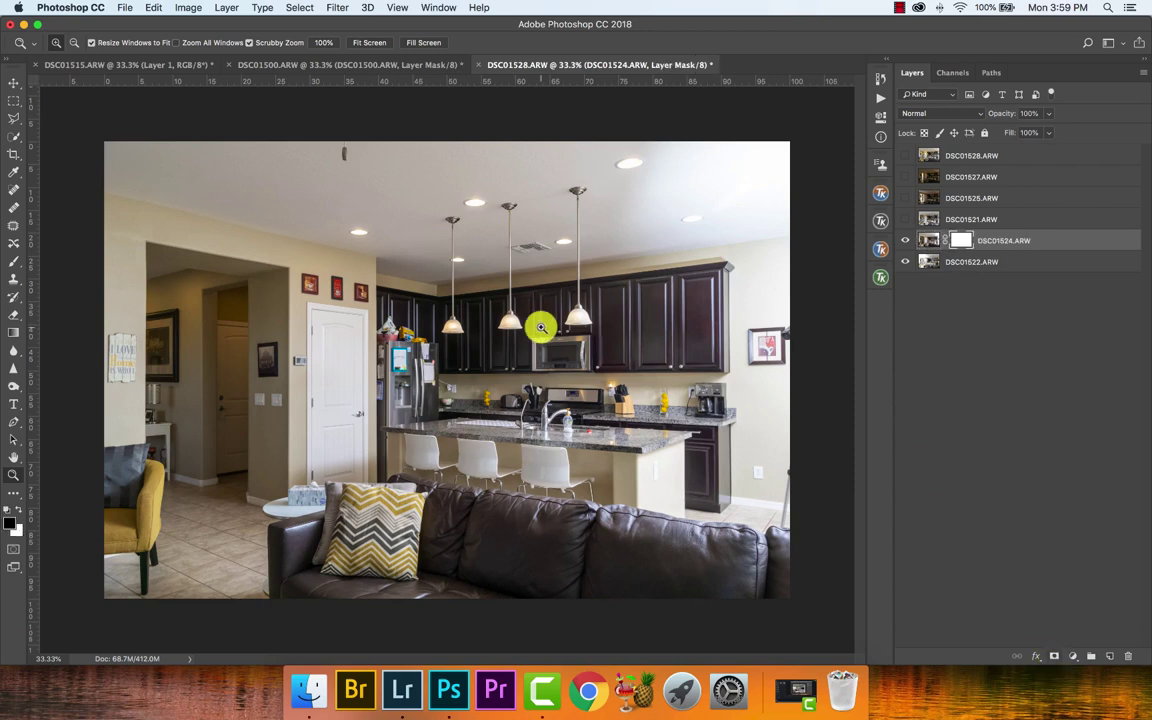
key(g)
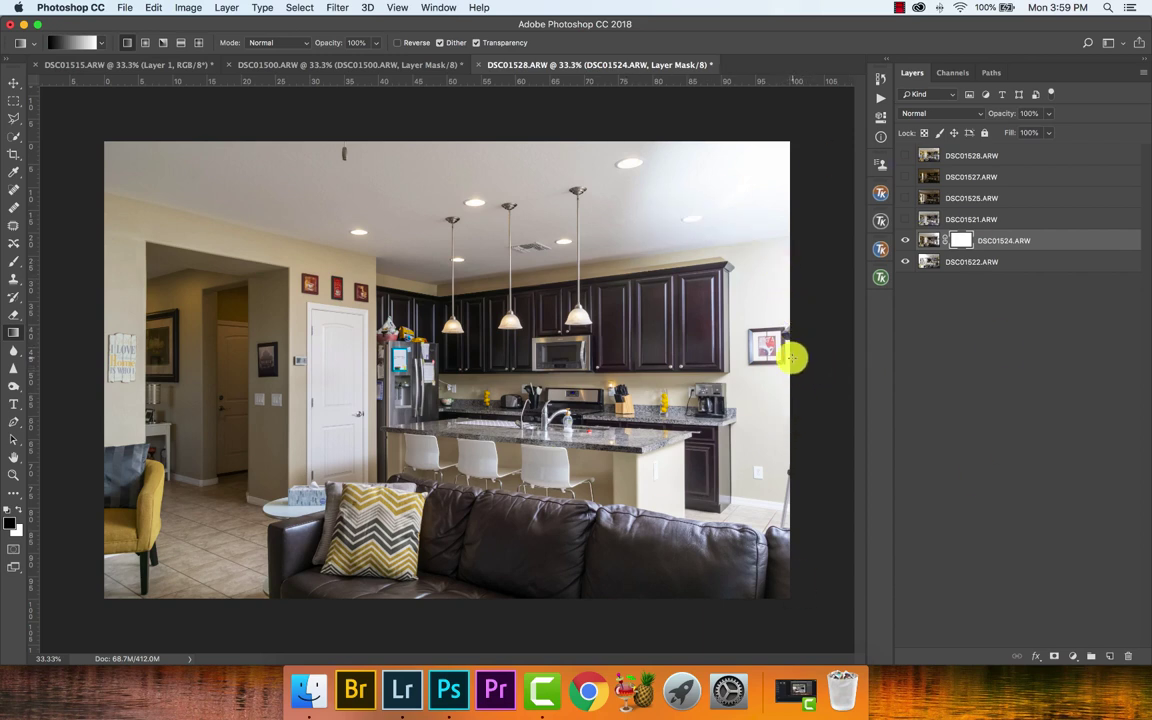
drag(790, 365, 107, 383)
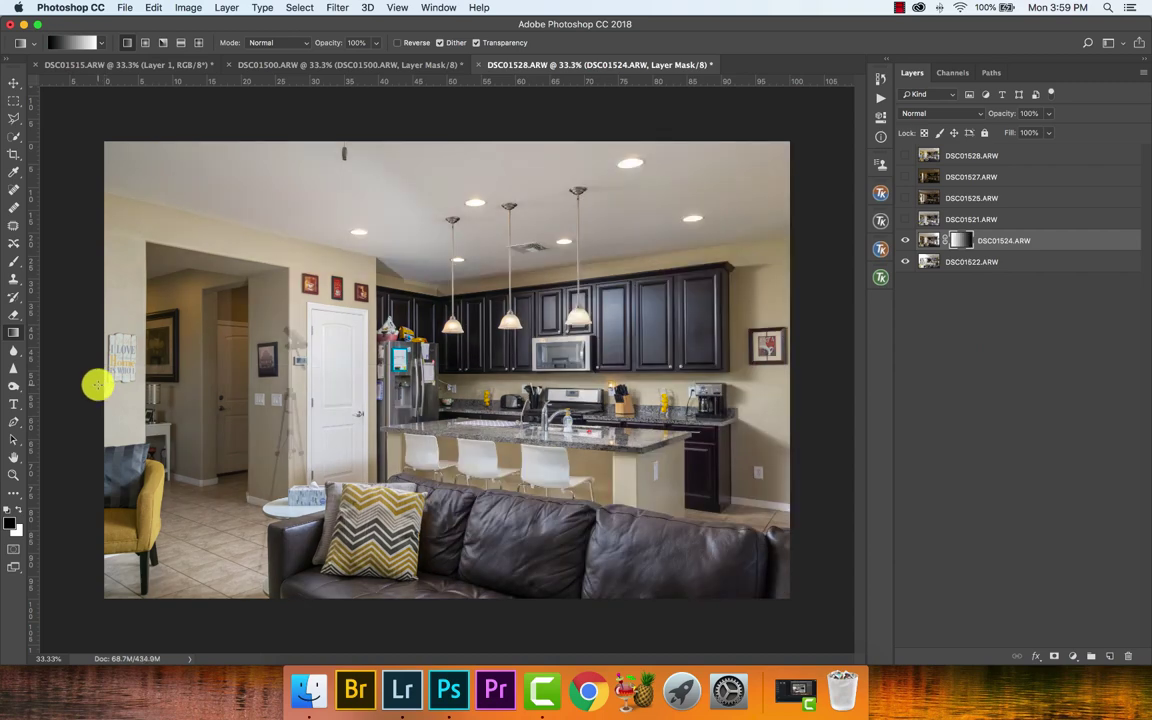
- Paint white on the DSC01524.ARW mask with brush flow 20% over the tripod ghost and shadows beside the white pantry door
key(b)
drag(165, 365, 372, 349)
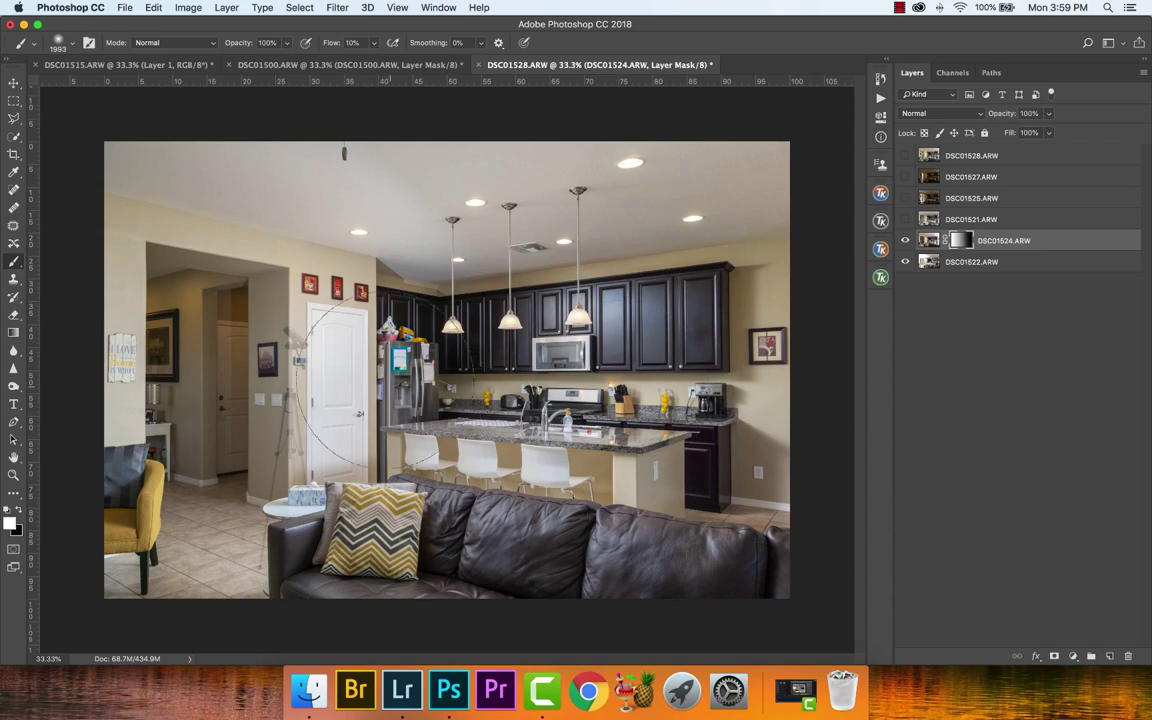
click(331, 42)
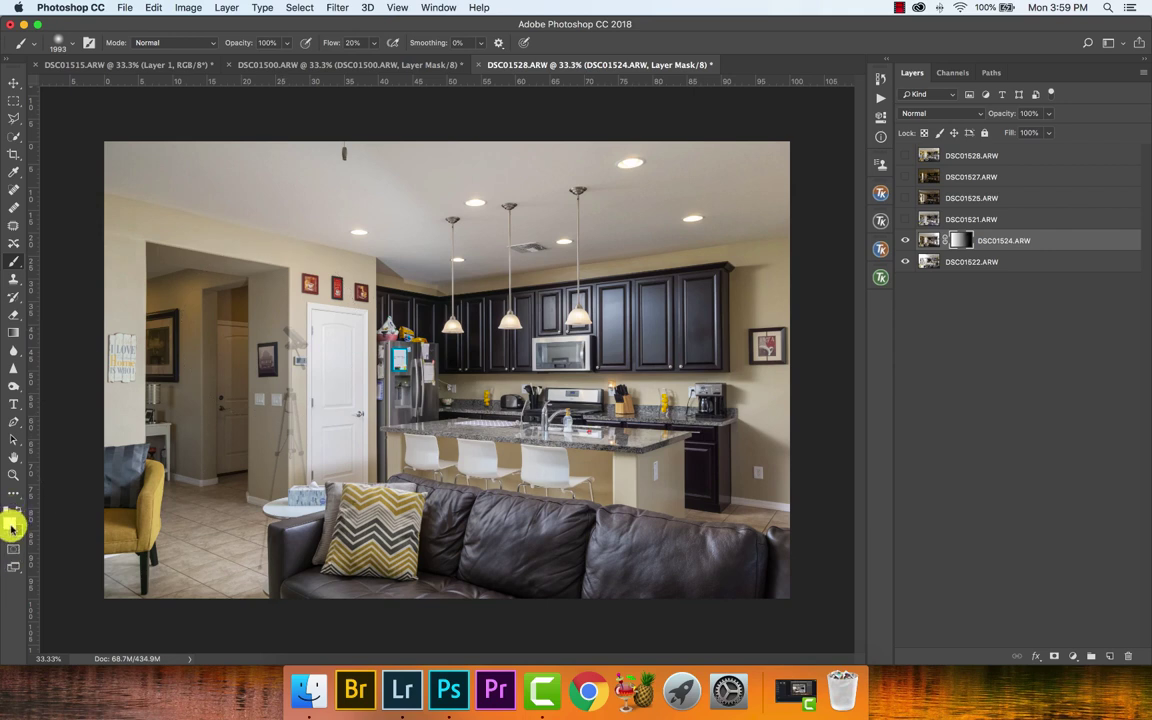
mouse_move(295, 300)
mouse_down()
mouse_move(280, 330)
mouse_move(265, 480)
mouse_up()
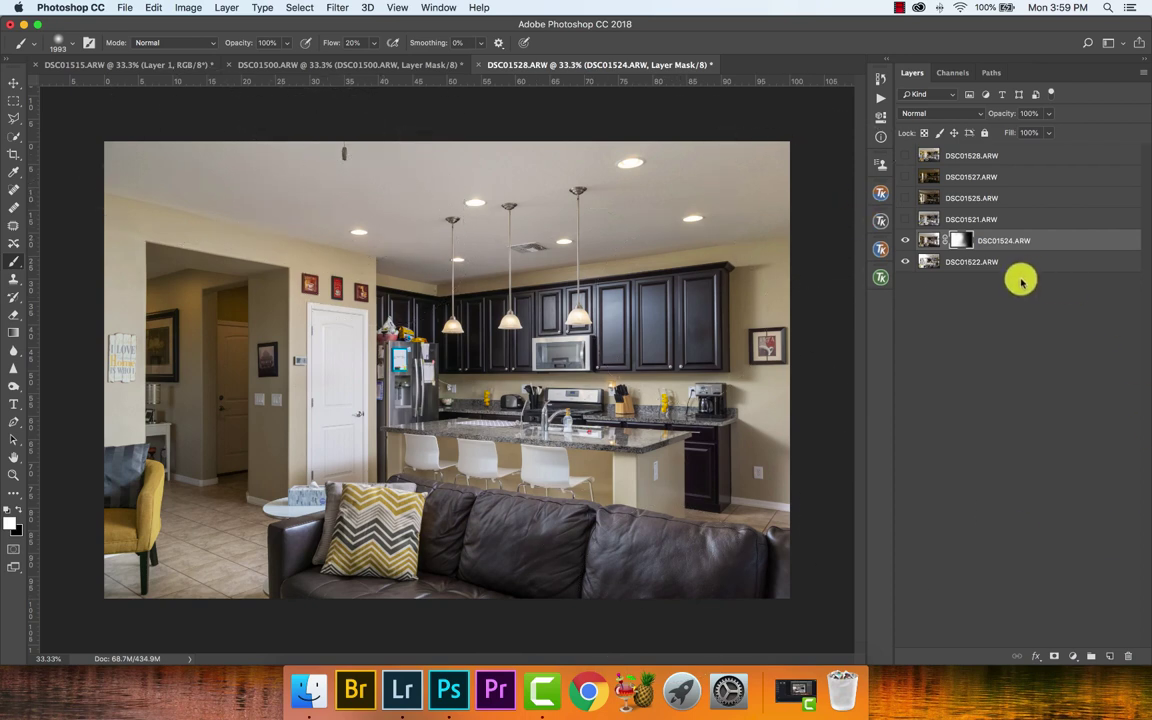
- Show and select DSC01521.ARW, add a black layer mask to it and set its blend mode to Darken
click(915, 222)
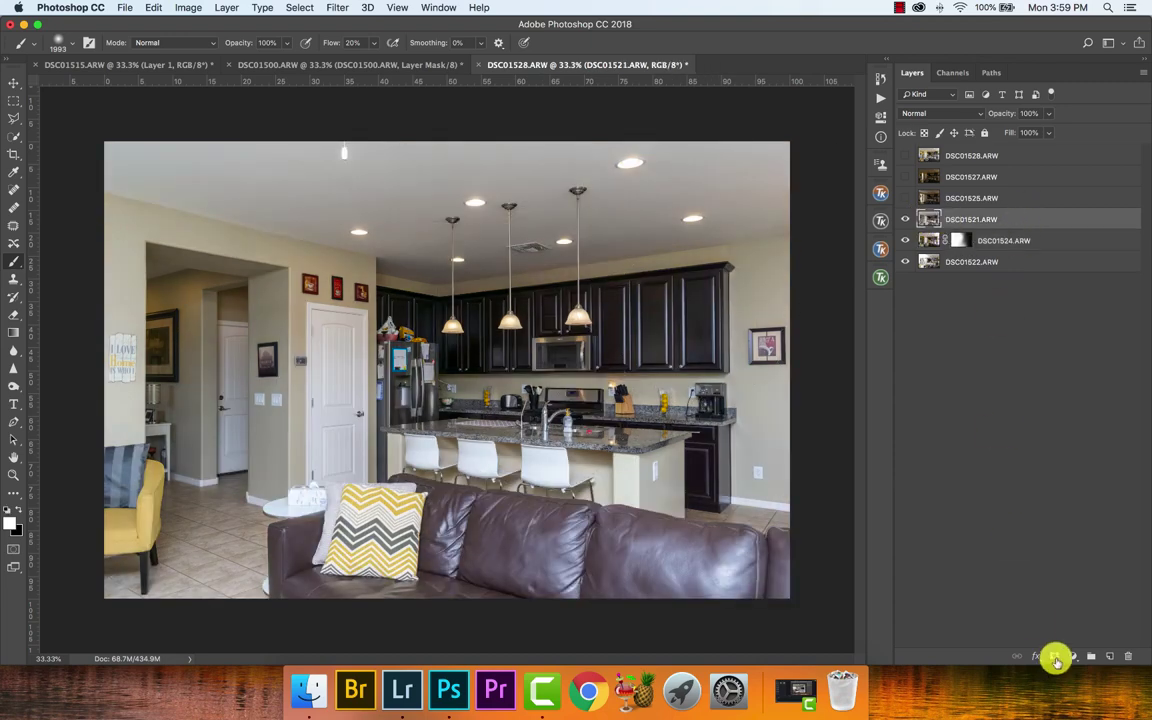
alt+click(1056, 660)
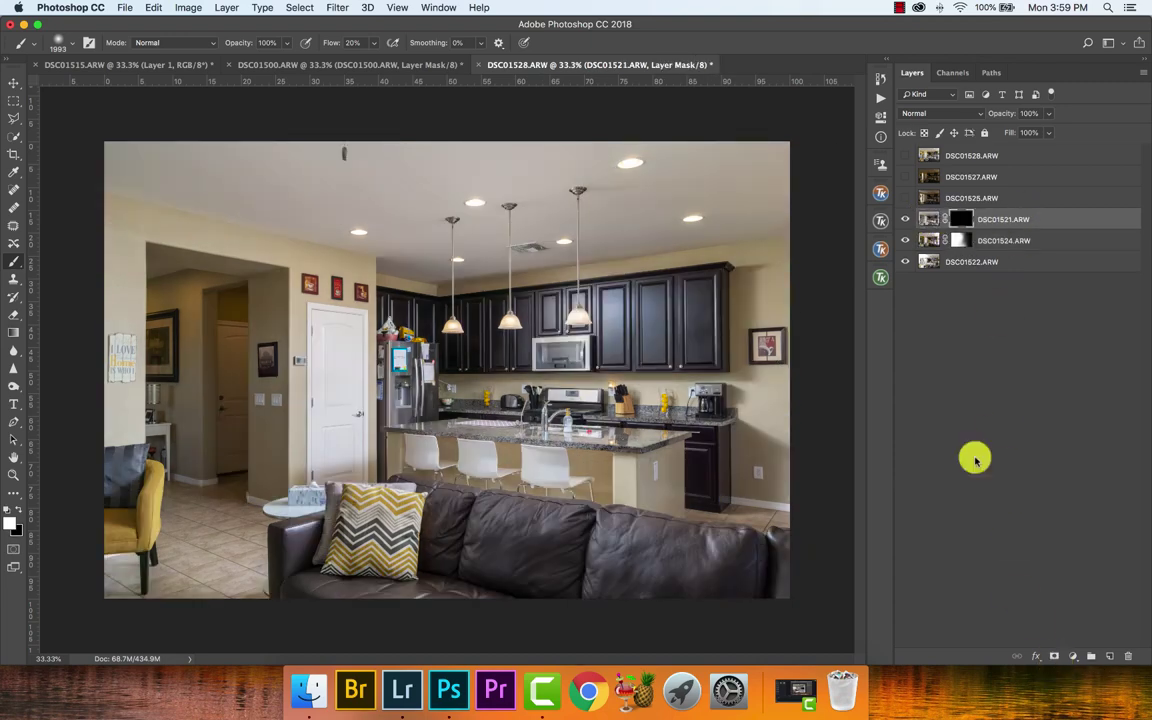
click(948, 114)
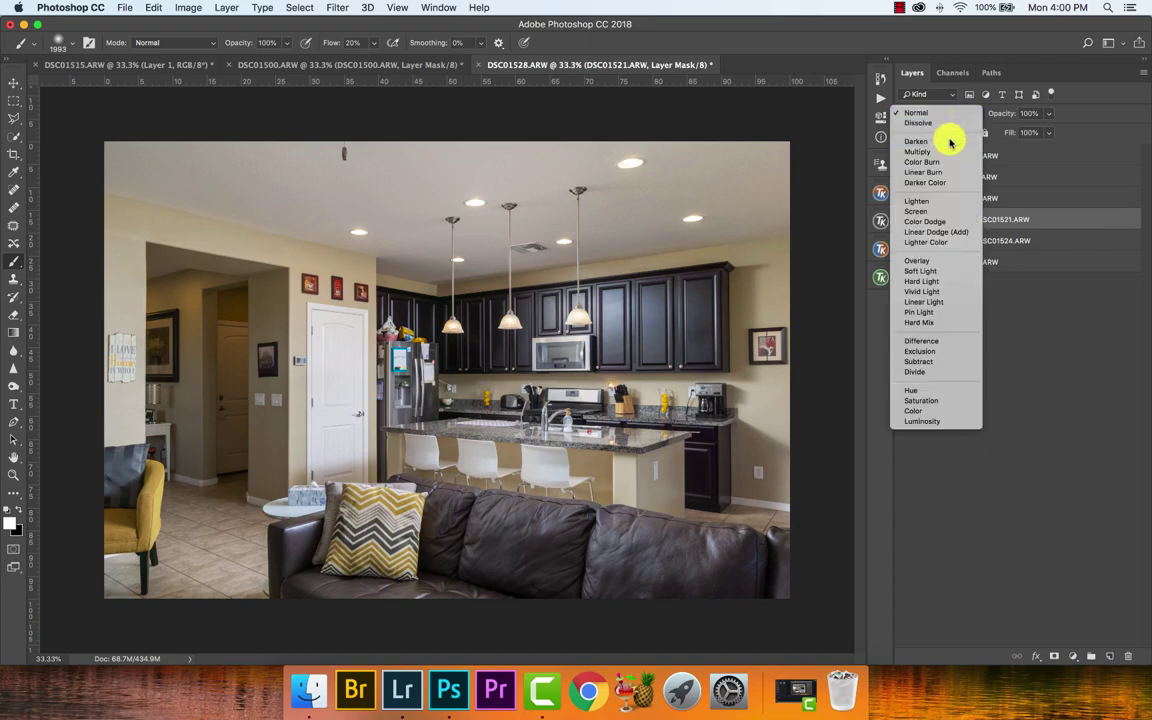
click(950, 141)
- Paint white on the DSC01521.ARW mask over the upper cabinets, the leather sofa and the ceiling above the kitchen
mouse_move(595, 330)
mouse_down()
mouse_move(549, 327)
mouse_move(643, 316)
mouse_move(510, 295)
mouse_move(683, 313)
mouse_up()
key(x)
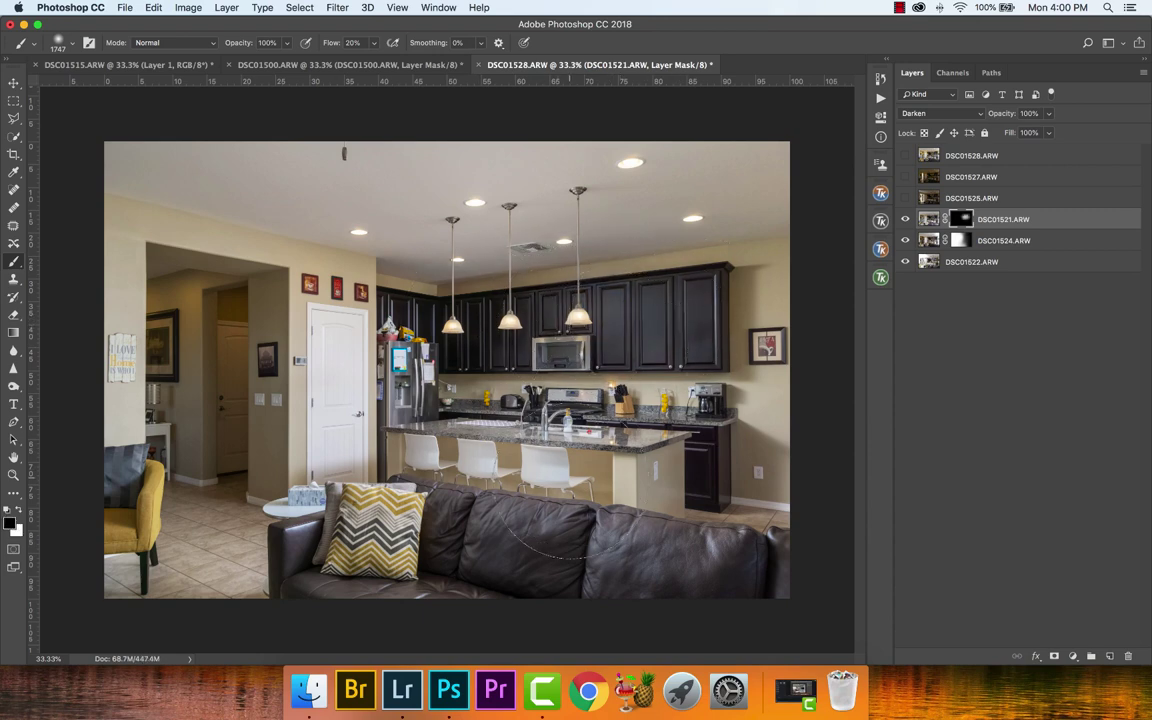
key(x)
mouse_move(765, 565)
mouse_down()
mouse_move(700, 545)
mouse_move(470, 560)
mouse_move(290, 545)
mouse_move(270, 525)
mouse_move(309, 566)
mouse_move(334, 553)
mouse_move(200, 566)
mouse_up()
key(x)
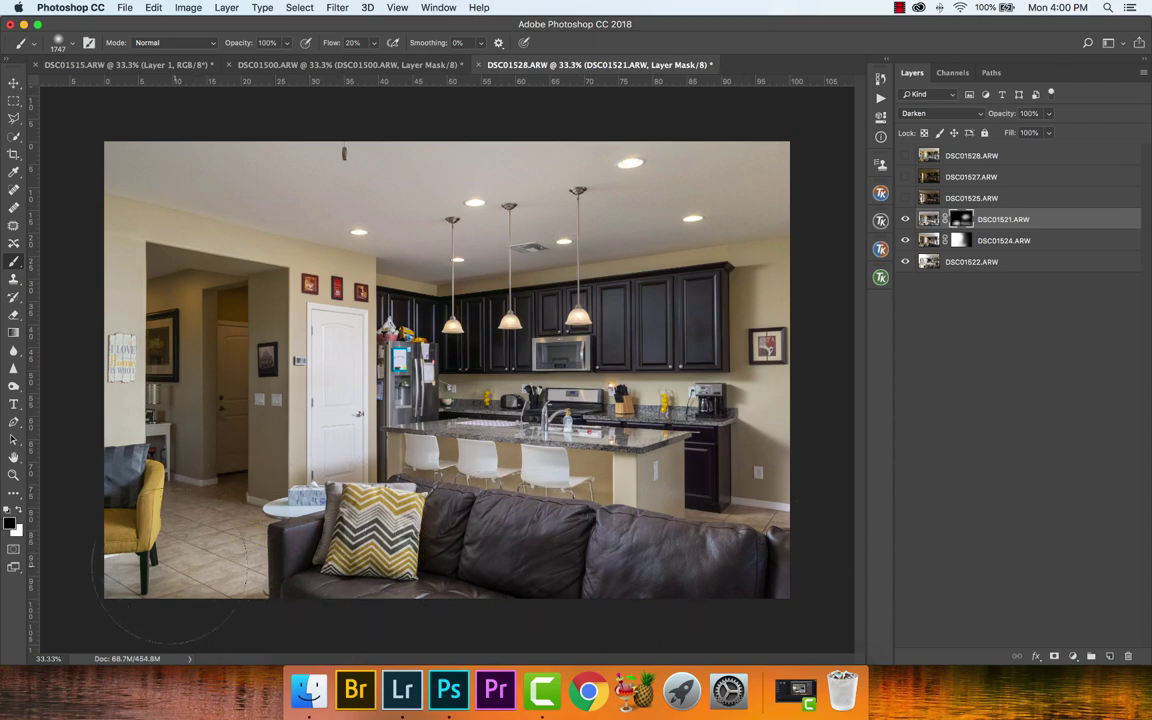
mouse_move(363, 183)
mouse_down()
mouse_move(404, 200)
mouse_move(491, 201)
mouse_up()
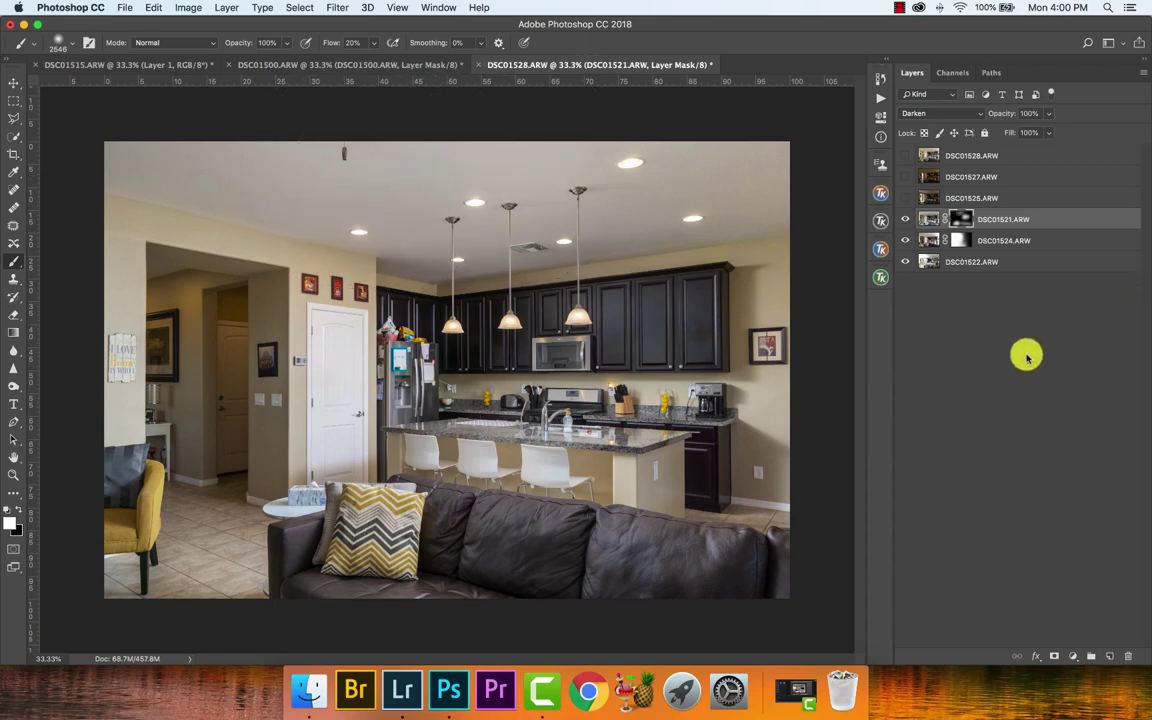
- Show DSC01525.ARW and compare it with the blend beneath, then give it a black layer mask and the Lighten blend mode
click(906, 198)
click(944, 196)
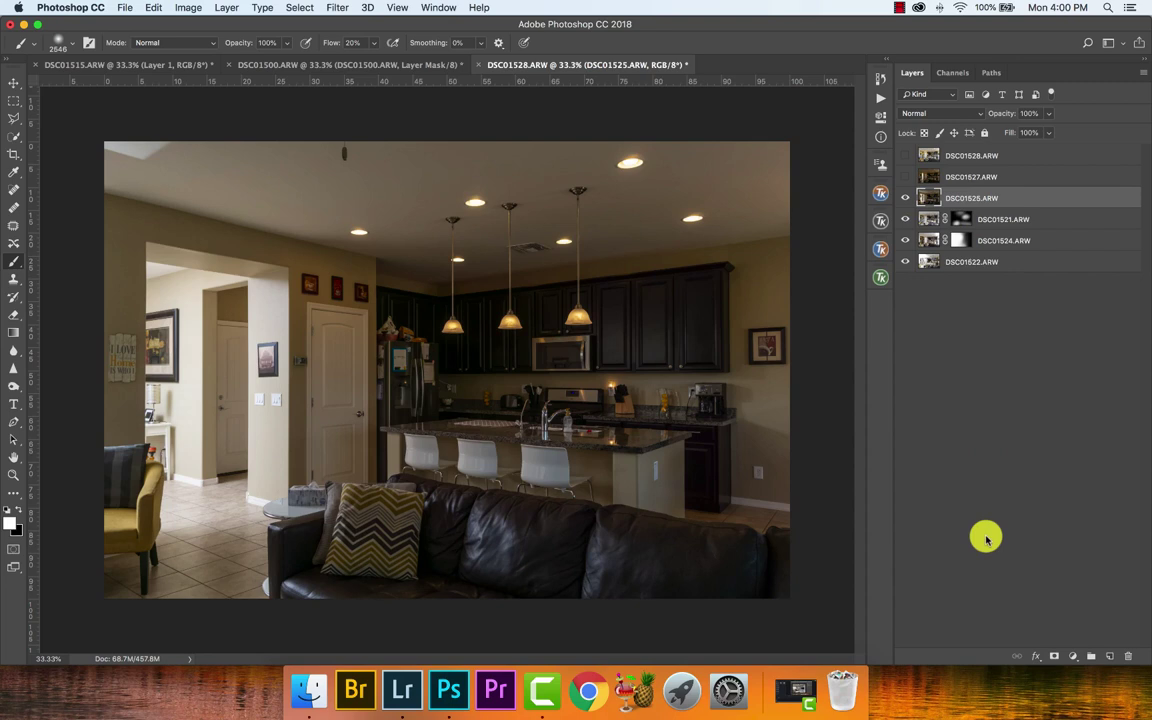
click(907, 199)
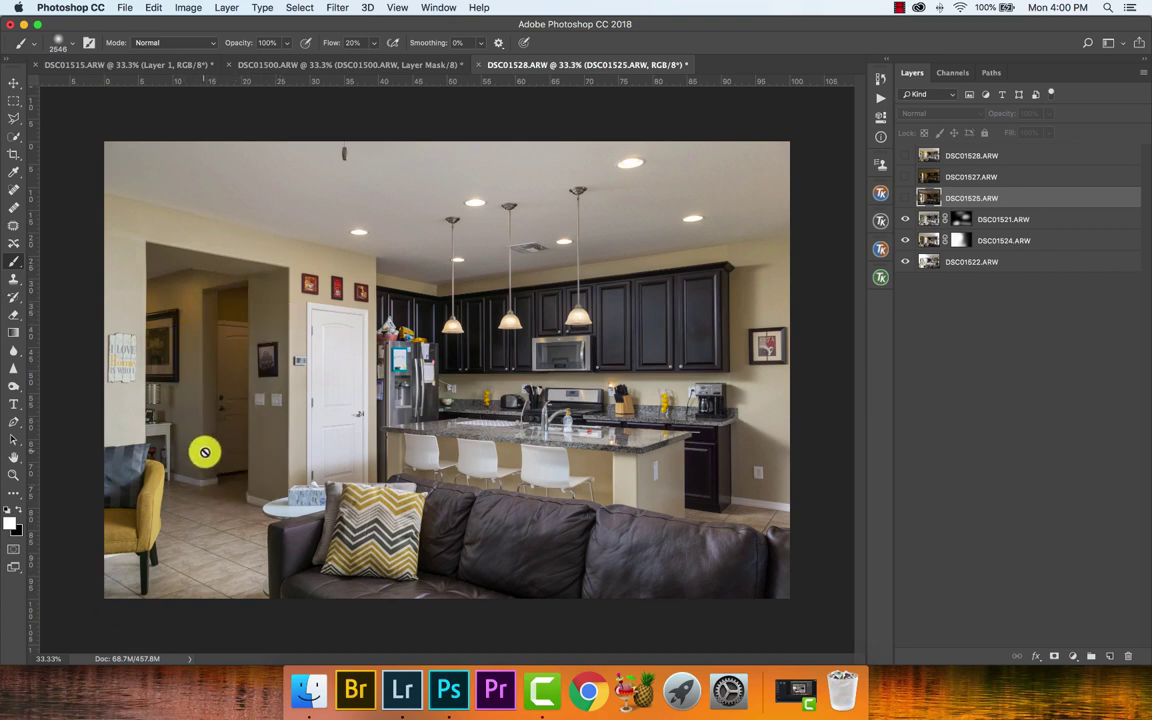
click(906, 198)
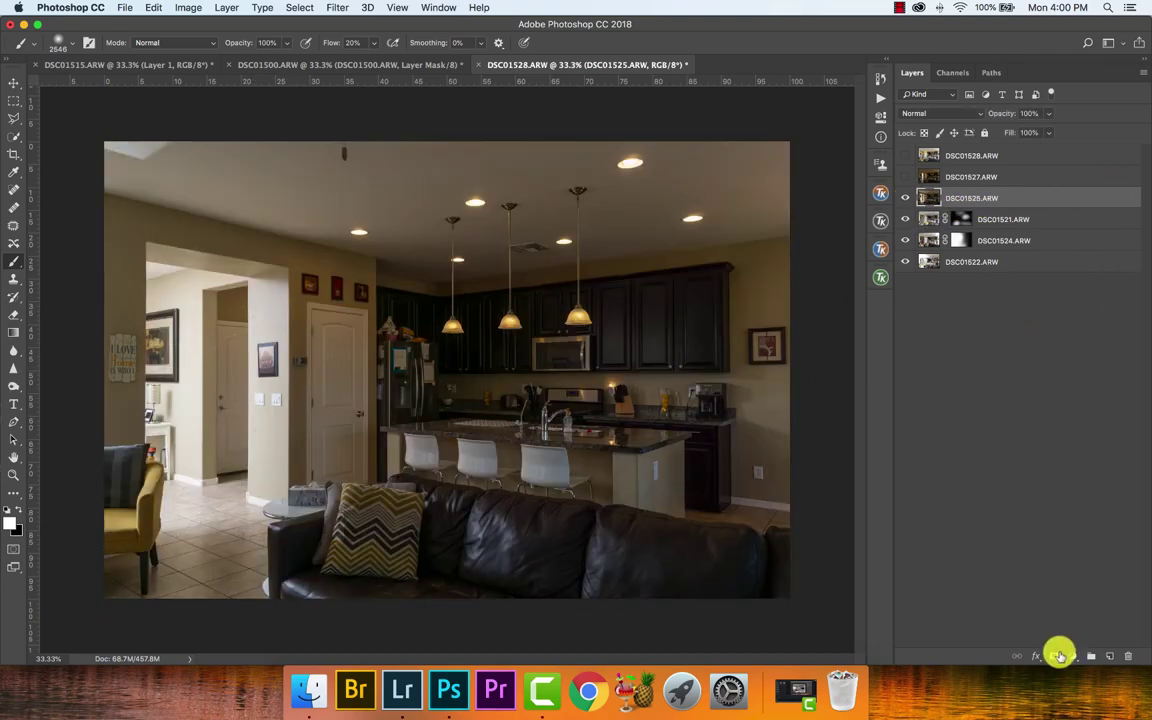
alt+click(1059, 656)
click(946, 114)
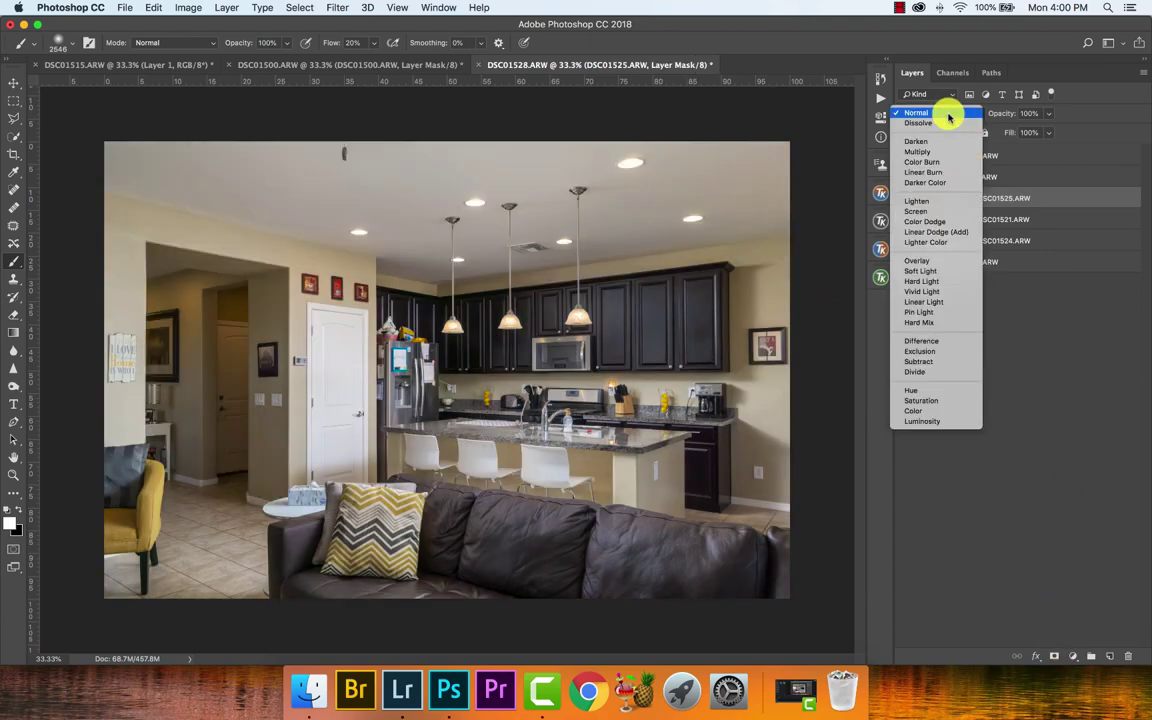
click(946, 201)
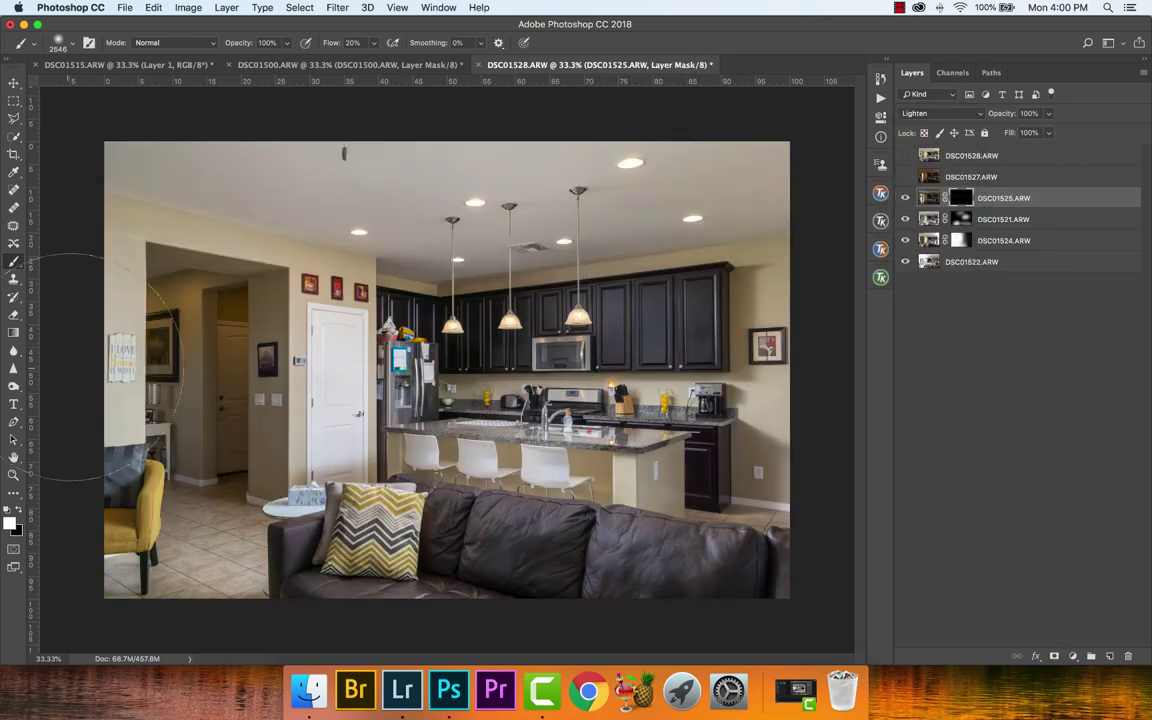
- Set the brush flow to 10% and paint white on the DSC01525.ARW mask over the dark hallway opening
click(352, 42)
text(10)
key(Return)
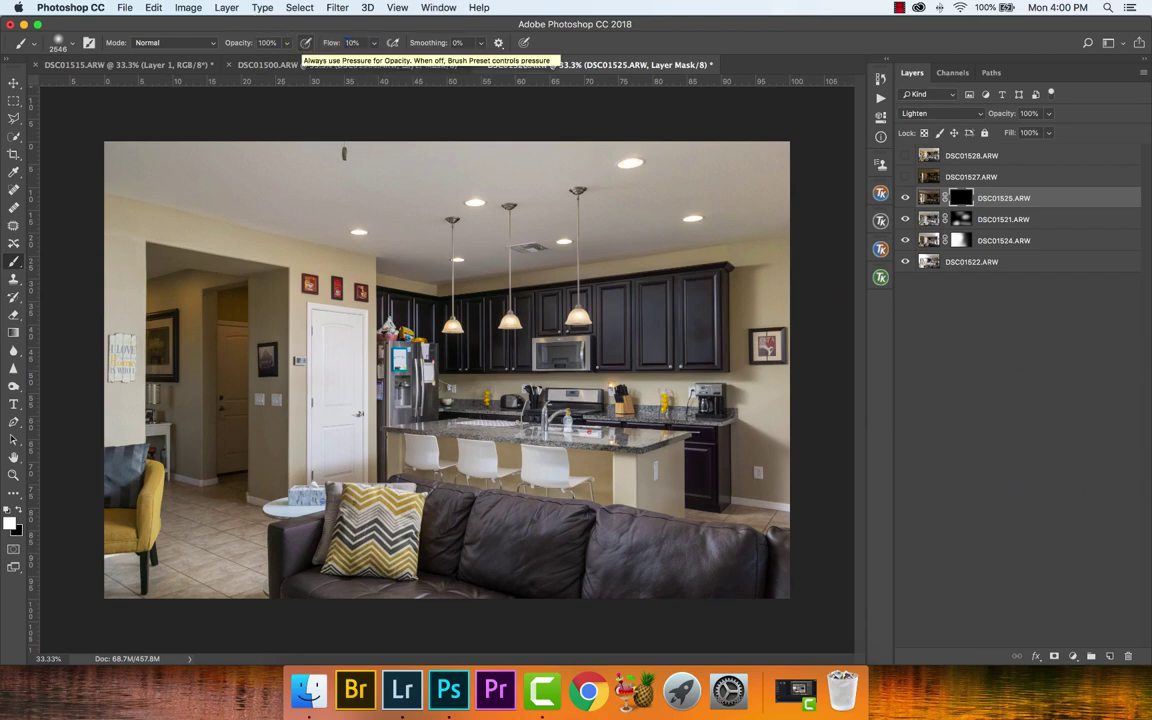
mouse_move(194, 355)
mouse_down()
mouse_move(185, 362)
mouse_move(200, 380)
mouse_move(232, 345)
mouse_move(186, 336)
mouse_up()
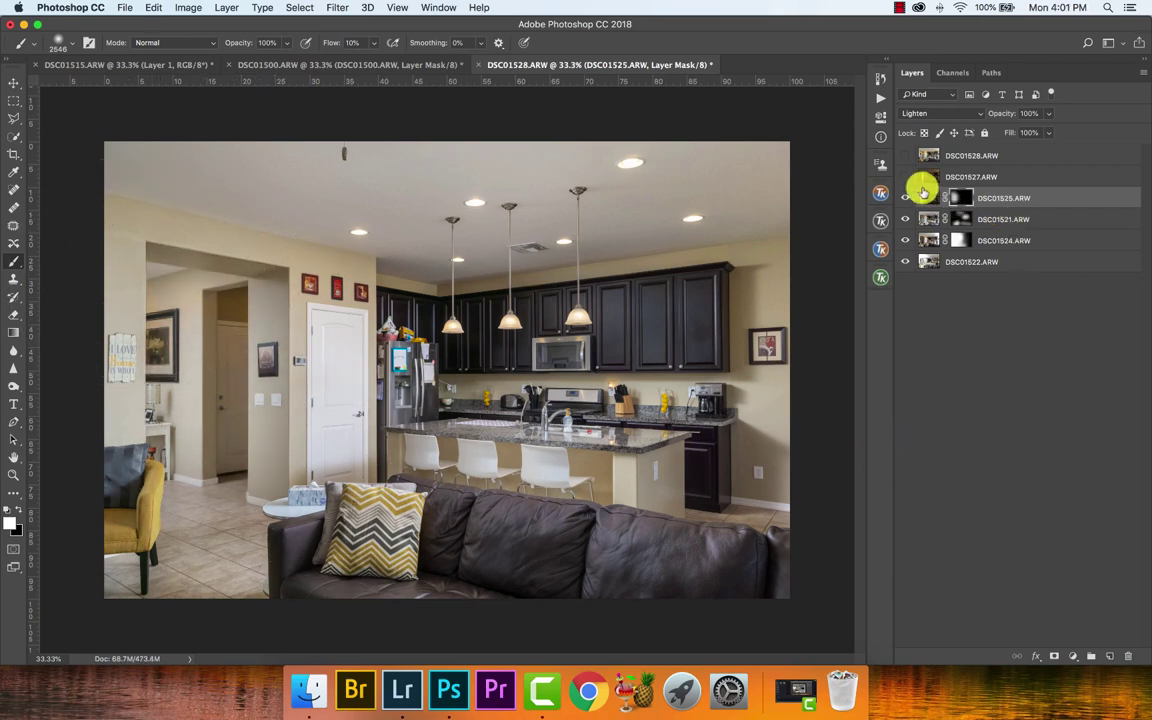
- Show and select DSC01527.ARW, add a black layer mask to it and set its blend mode to Lighten
click(906, 176)
click(973, 176)
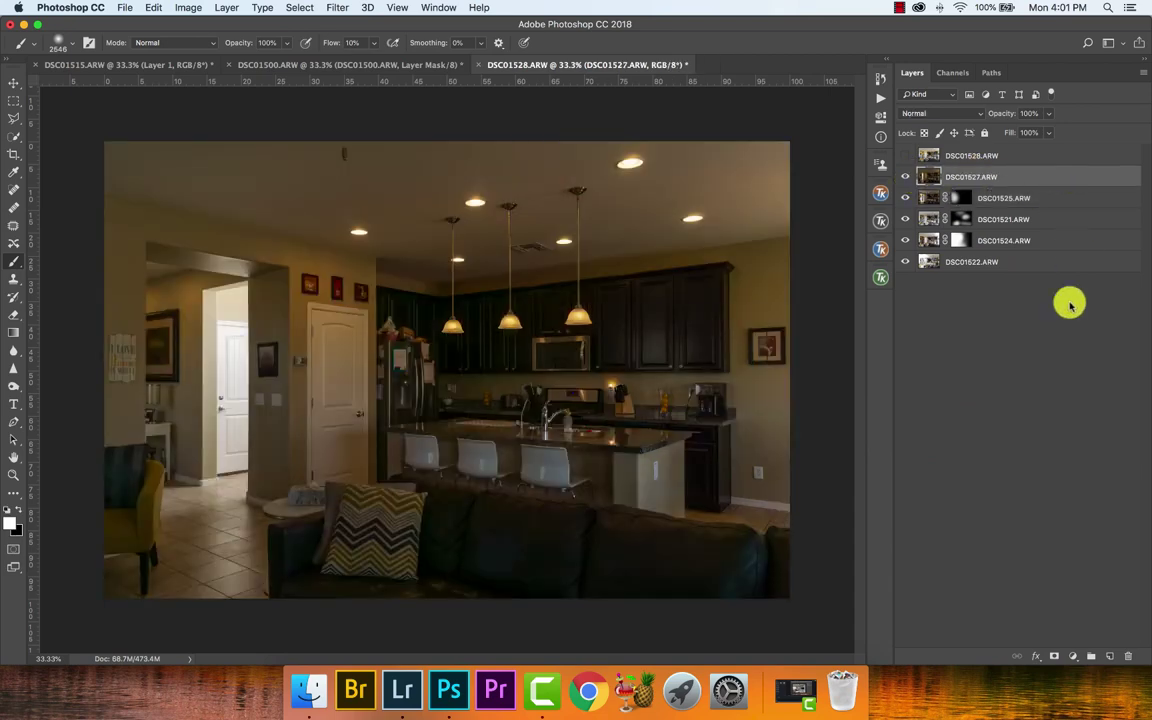
alt+click(1053, 658)
click(931, 113)
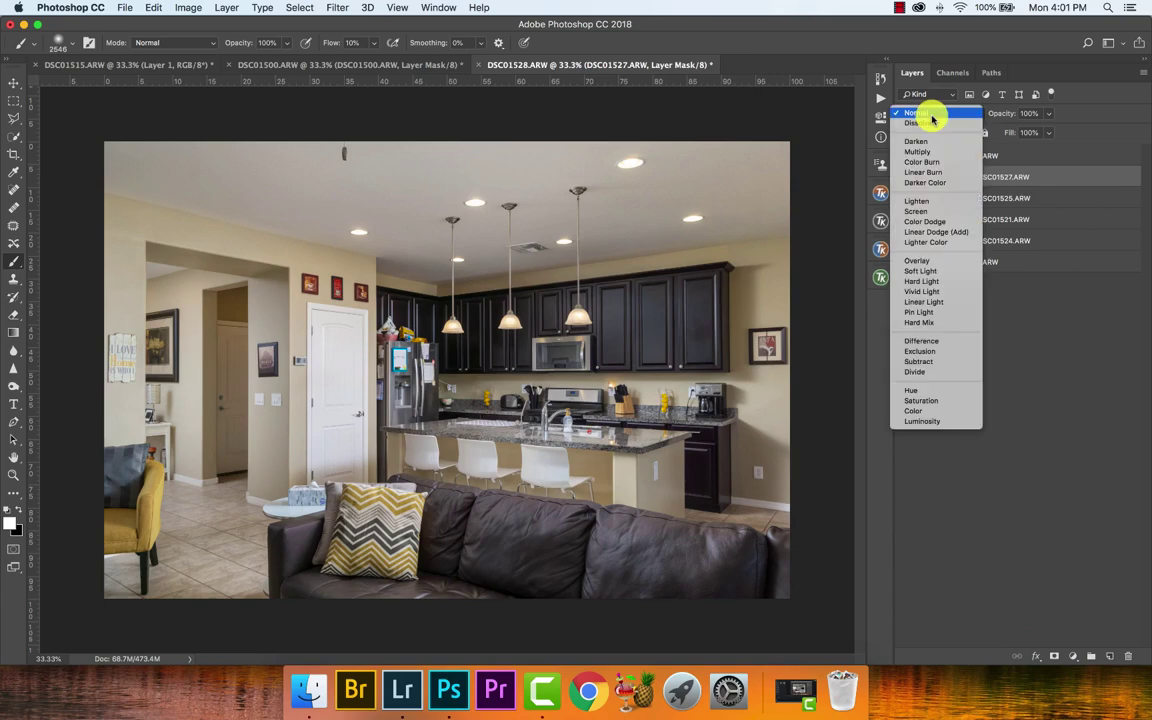
click(930, 201)
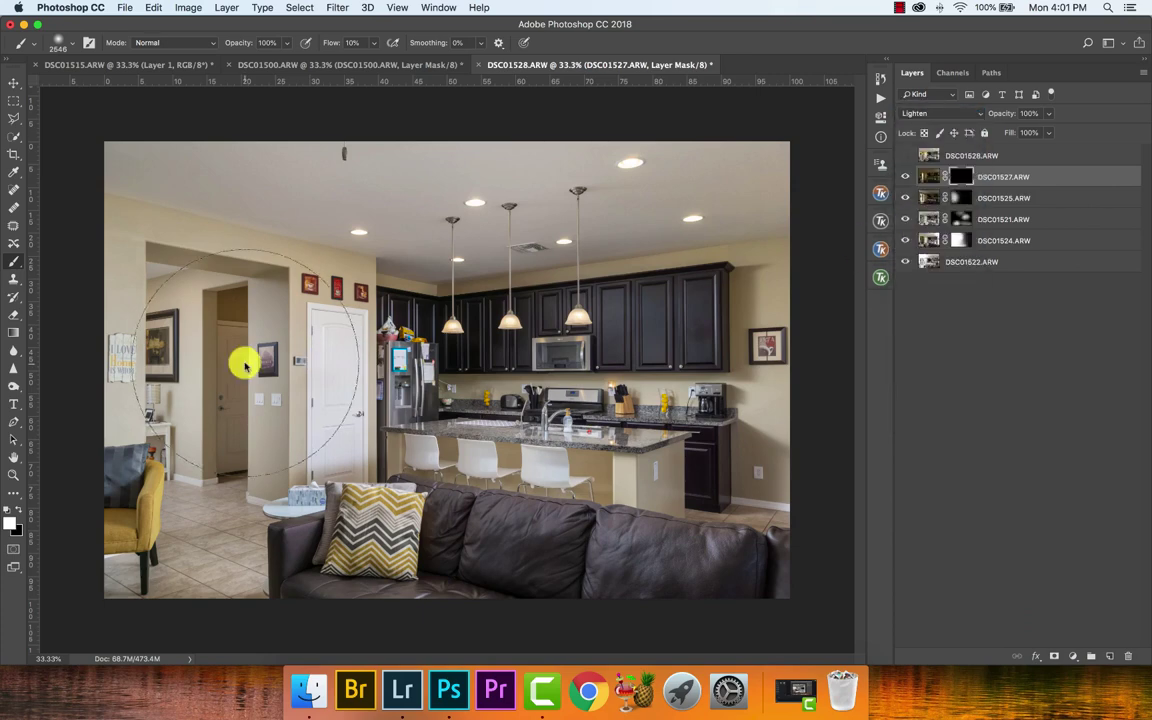
- Paint white on the DSC01527.ARW mask over the far hallway door and the wall around it
mouse_move(200, 340)
mouse_down()
mouse_move(211, 283)
mouse_move(215, 330)
mouse_move(244, 386)
mouse_up()
key(x)
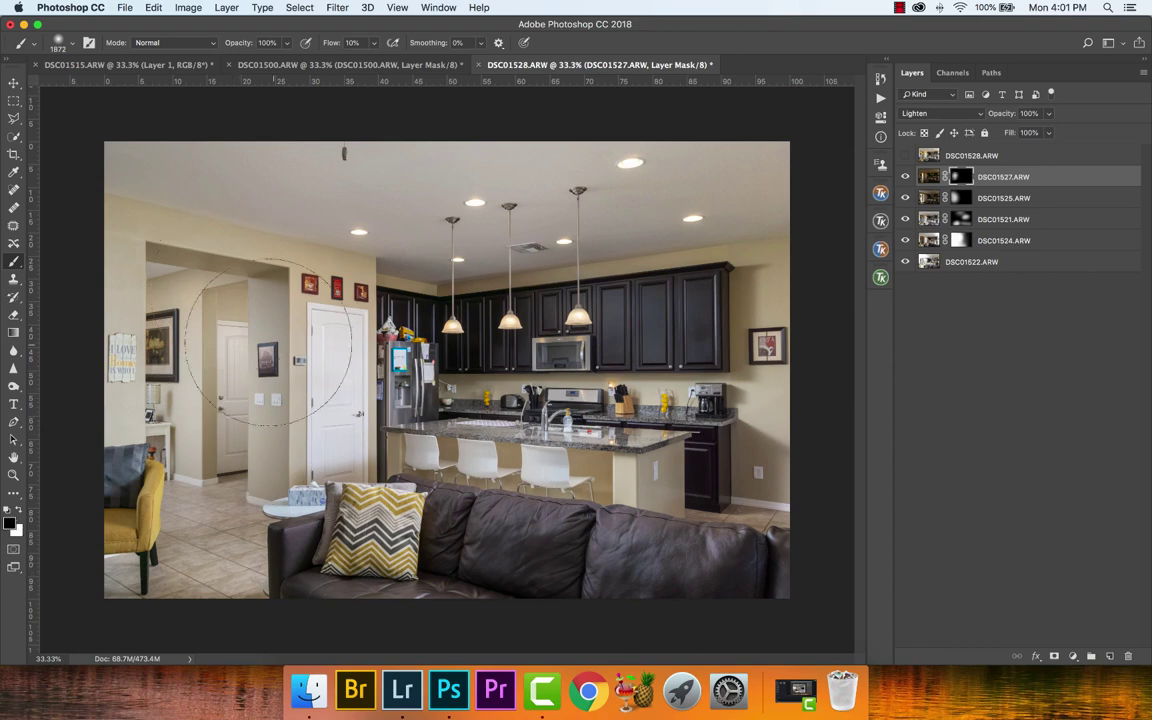
key(z)
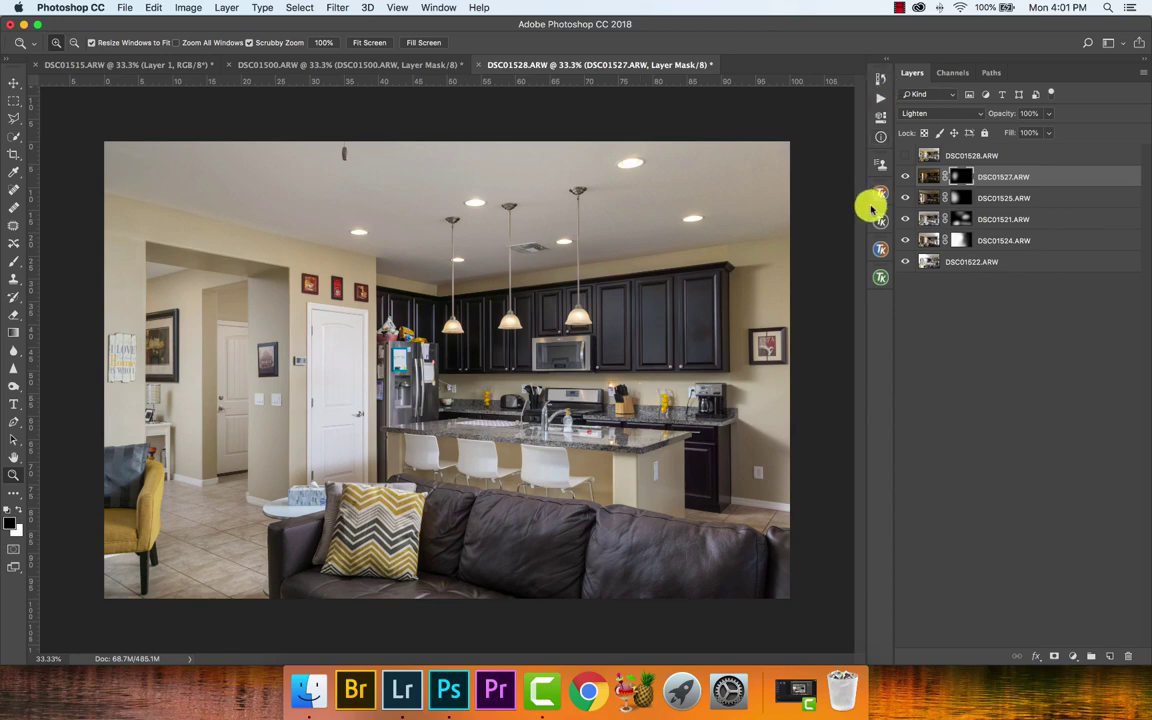
- Show and select DSC01528.ARW, add a black layer mask to it and set its blend mode to Luminosity
click(905, 156)
click(932, 157)
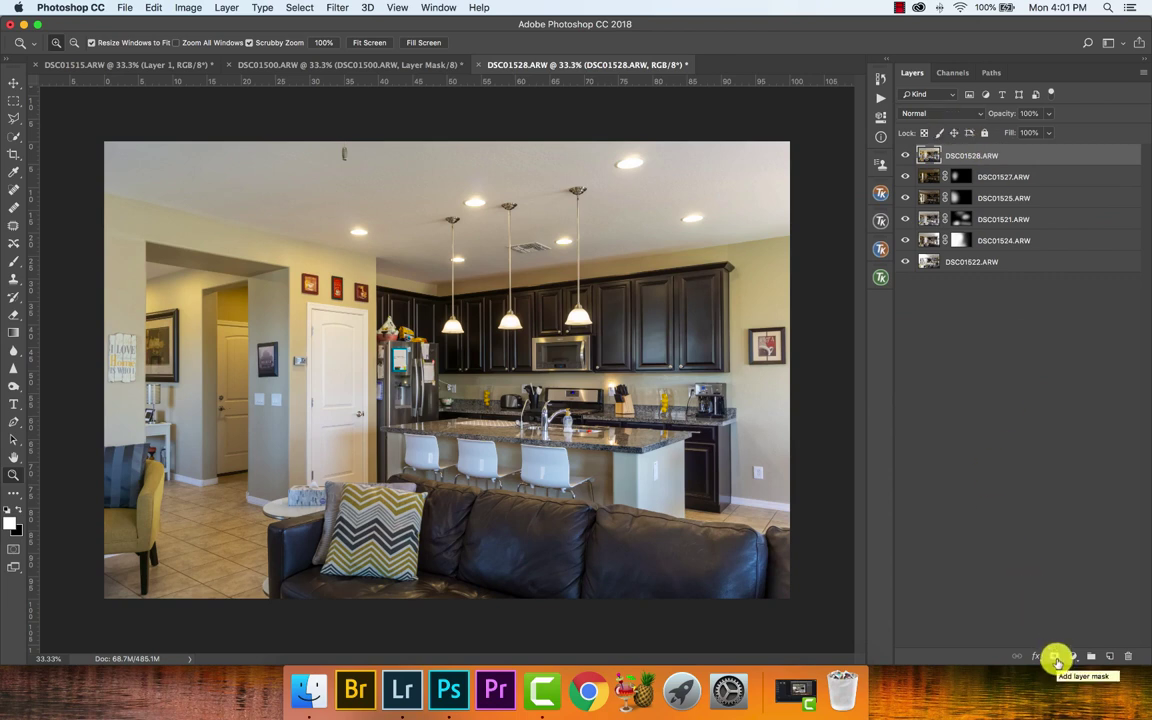
key(alt)
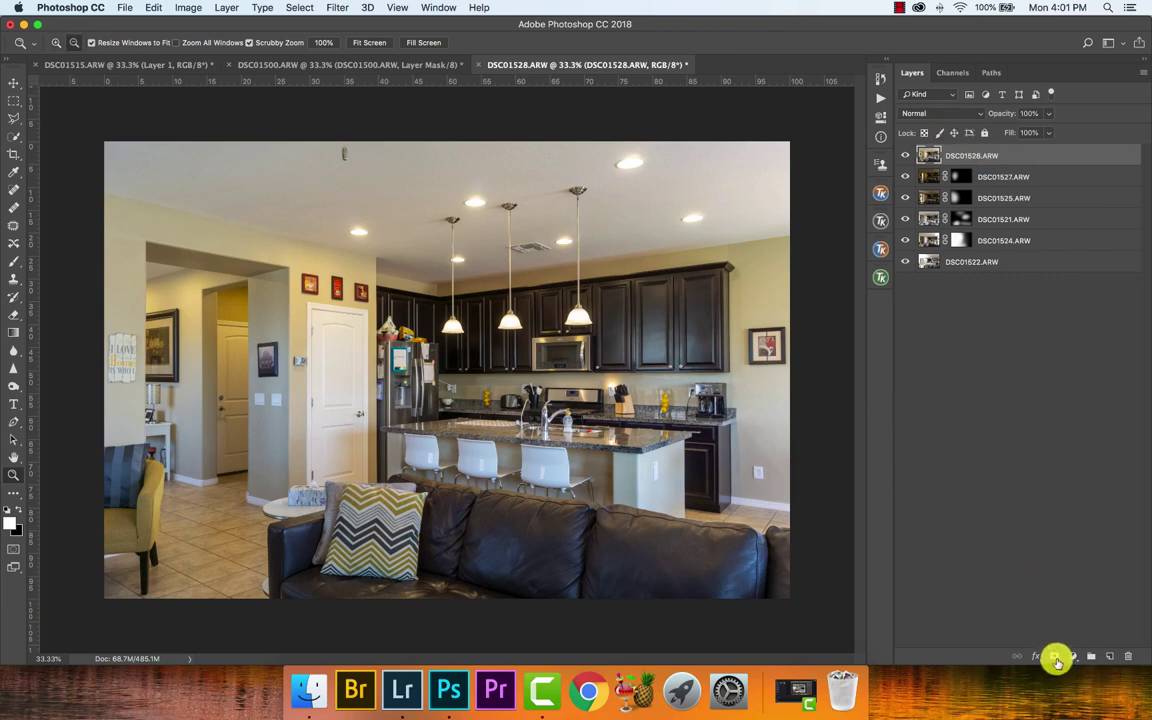
alt+click(1055, 658)
click(938, 113)
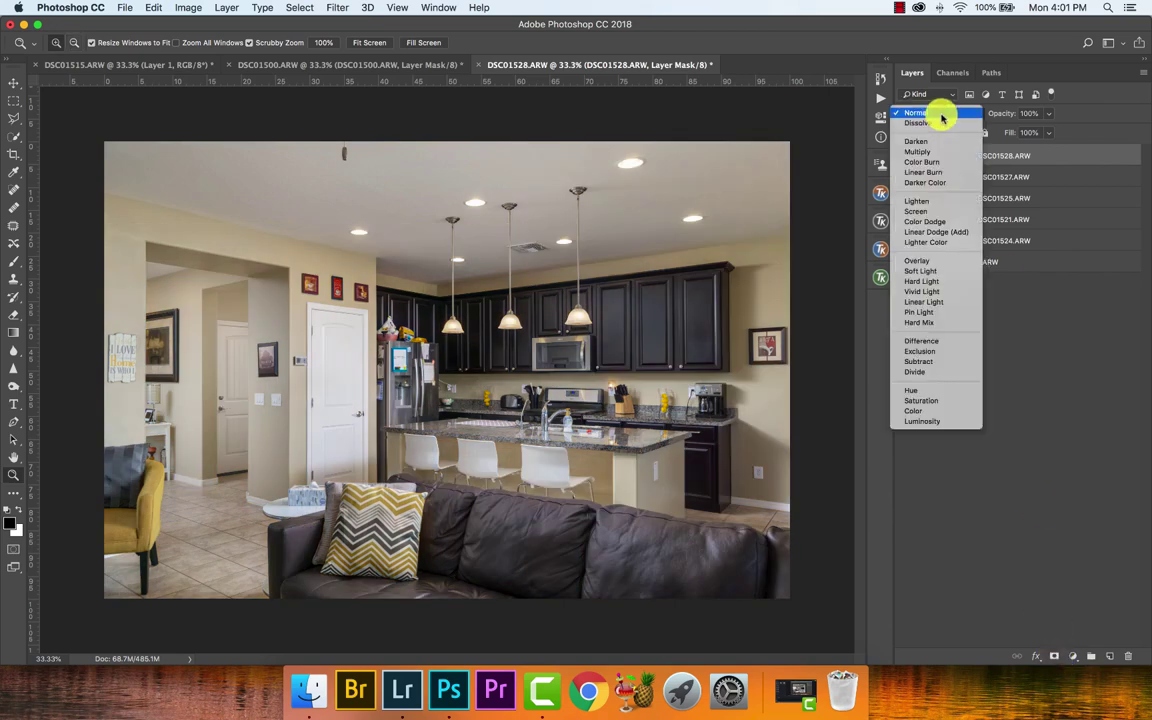
click(922, 420)
- Paint white on the DSC01528.ARW mask over the wall beside the cabinets, the island, the yellow chair area and the ceiling
key(b)
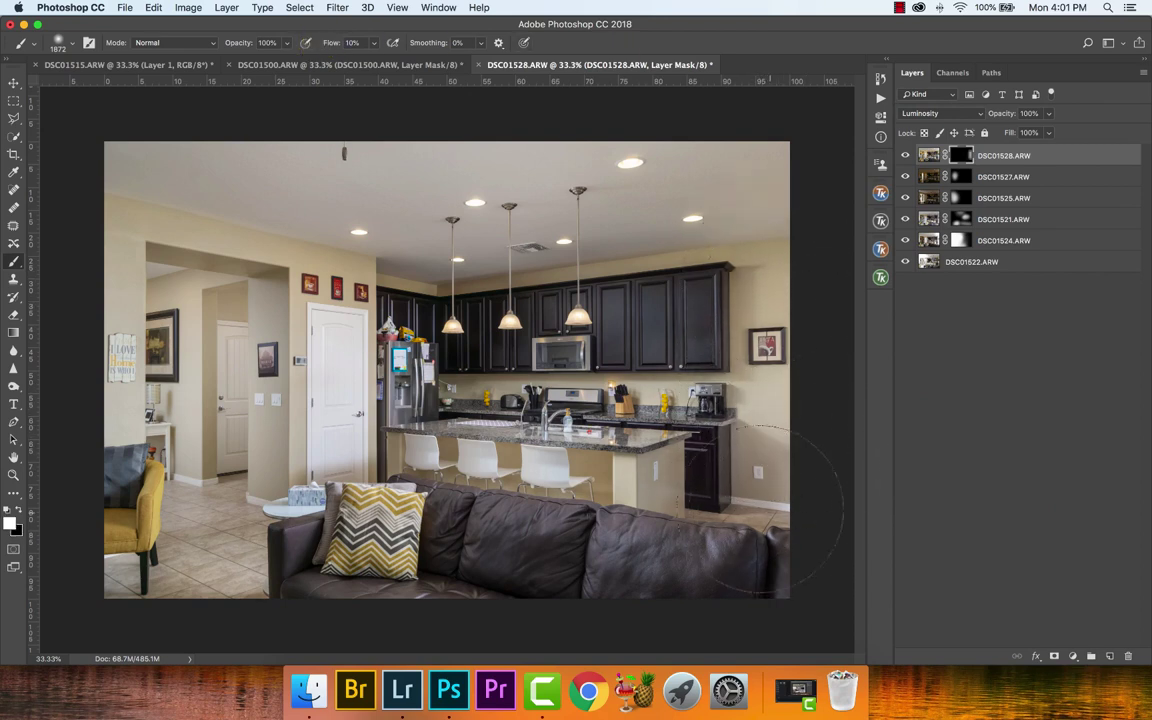
click(645, 445)
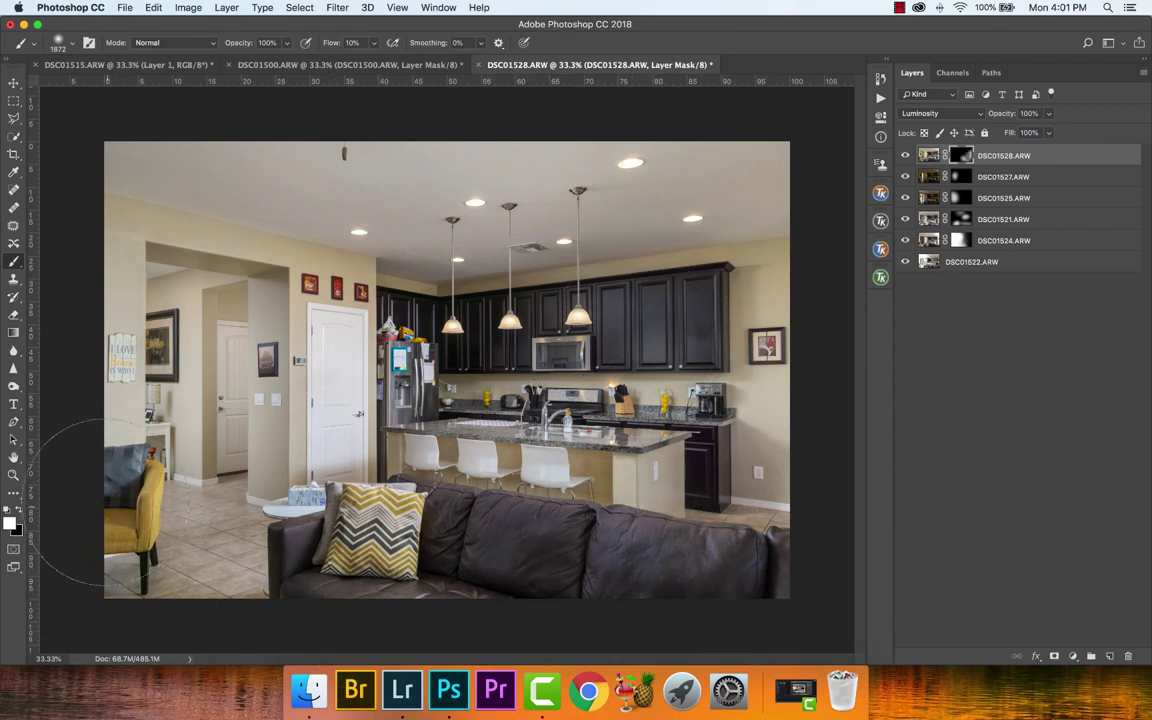
drag(112, 503, 80, 503)
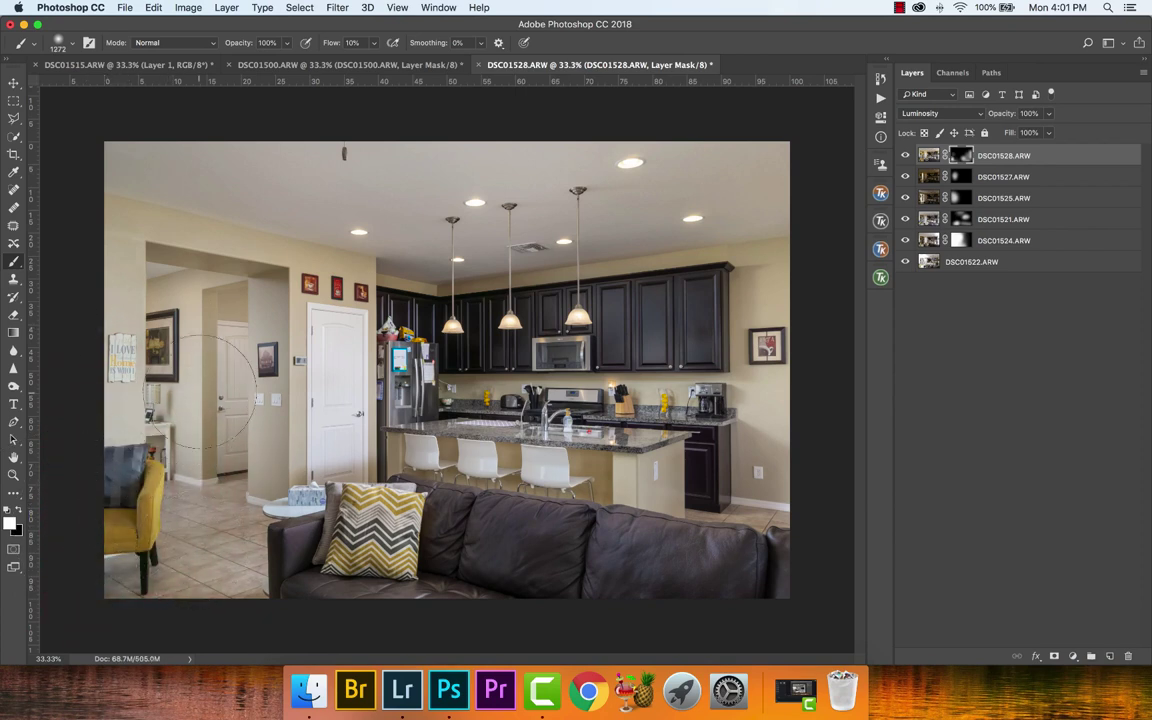
drag(193, 175, 208, 175)
key(x)
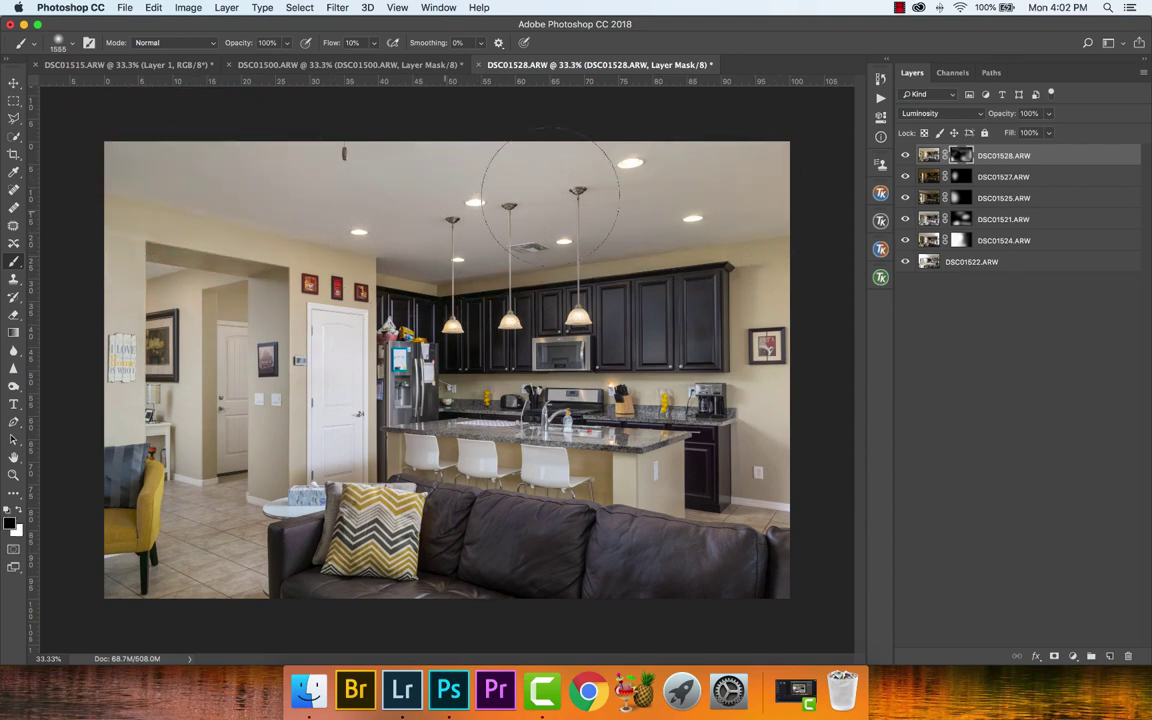
key(z)
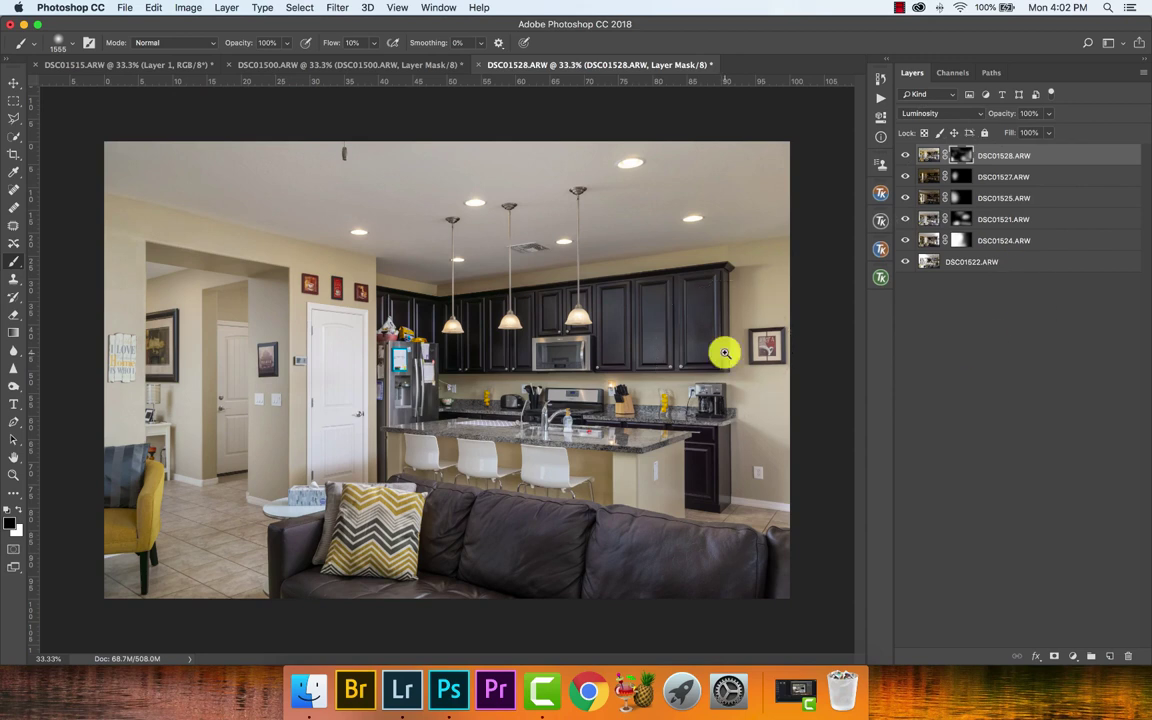